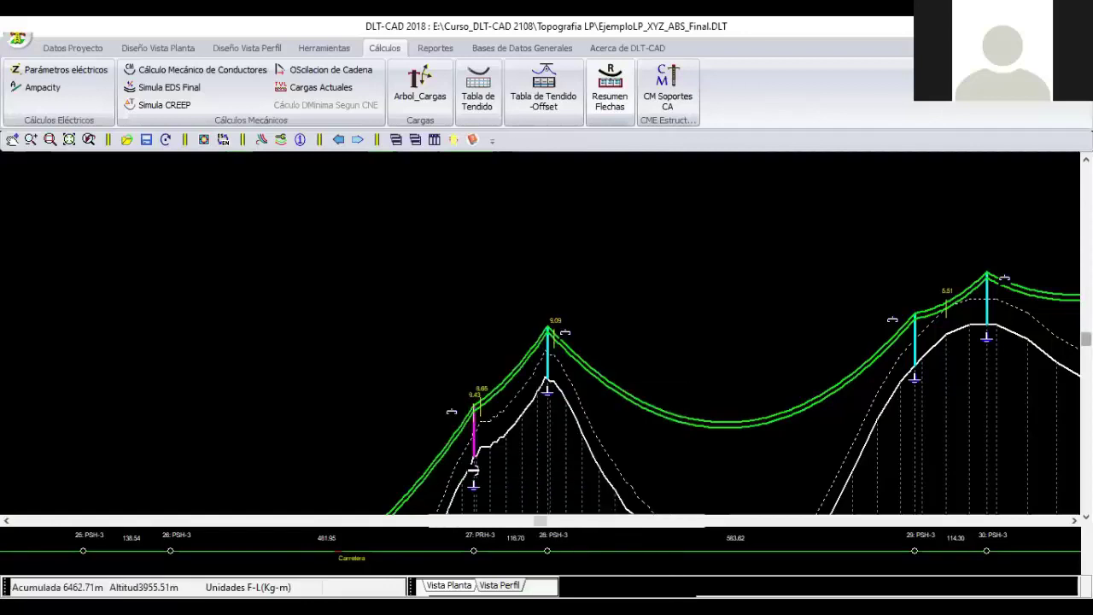
Pan and zoom out the profile so pylons 27 to 31 and the road crossing are visible
{"action": "middle_click_drag", "start_coordinate": [653, 352], "coordinate": [372, 239]}
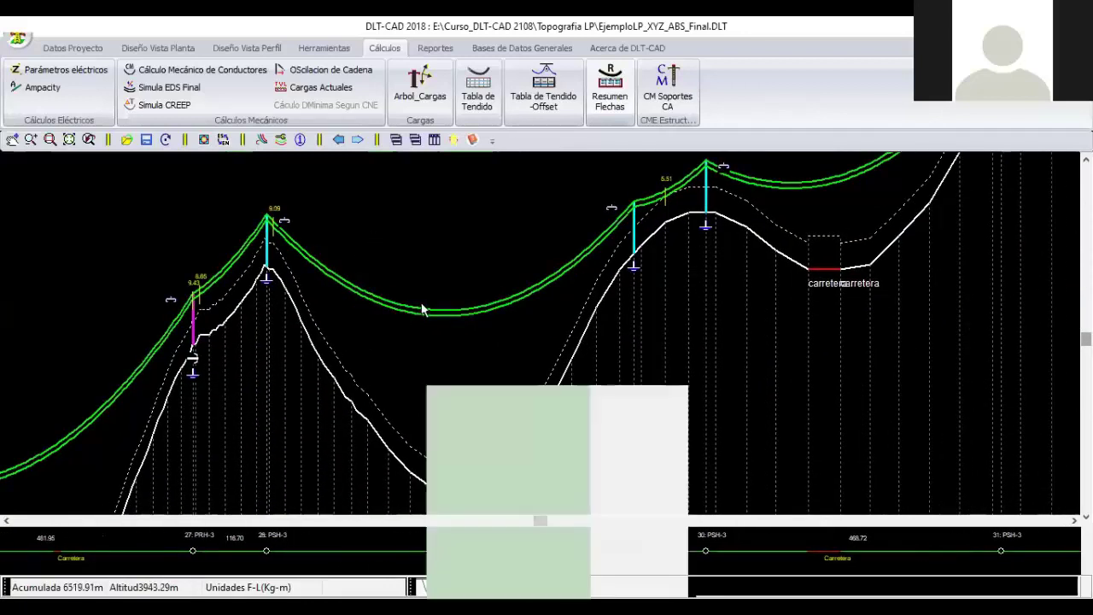
{"action": "scroll", "coordinate": [596, 333], "scroll_direction": "down", "scroll_amount": 1}
{"action": "scroll", "coordinate": [596, 330], "scroll_direction": "down", "scroll_amount": 1}
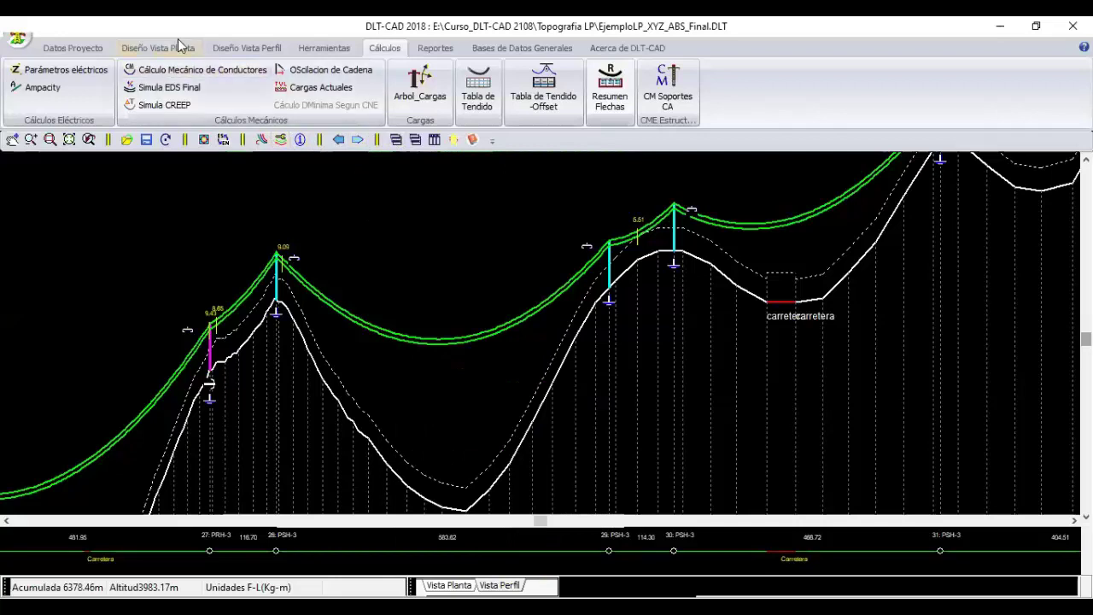
Open the Condiciones Ambientales dialog from the Diseño Vista Perfil tab
{"action": "left_click", "coordinate": [215, 51]}
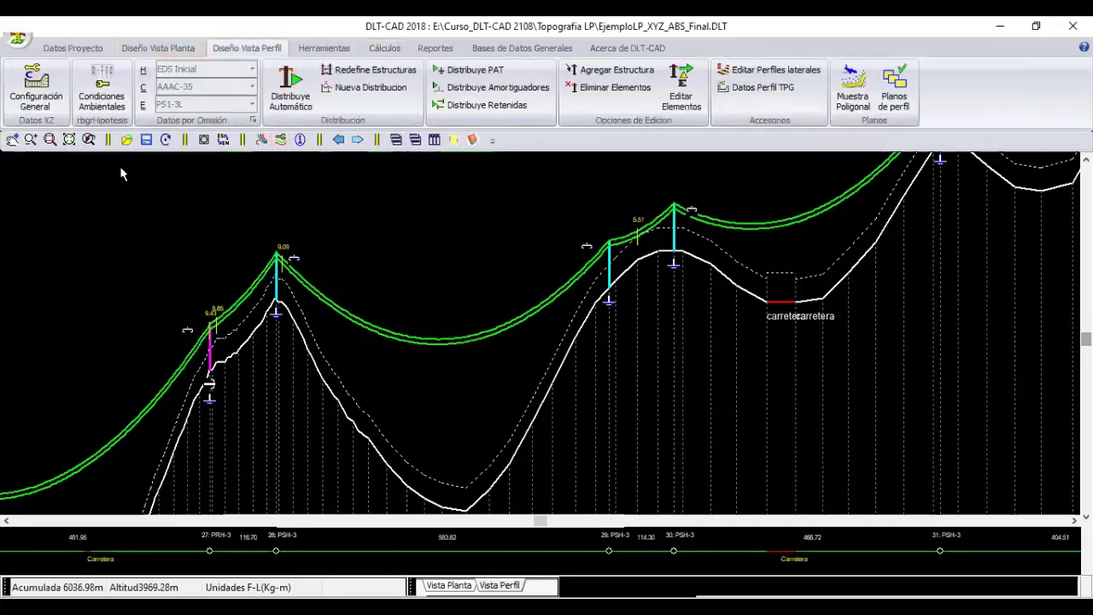
{"action": "left_click", "coordinate": [102, 98]}
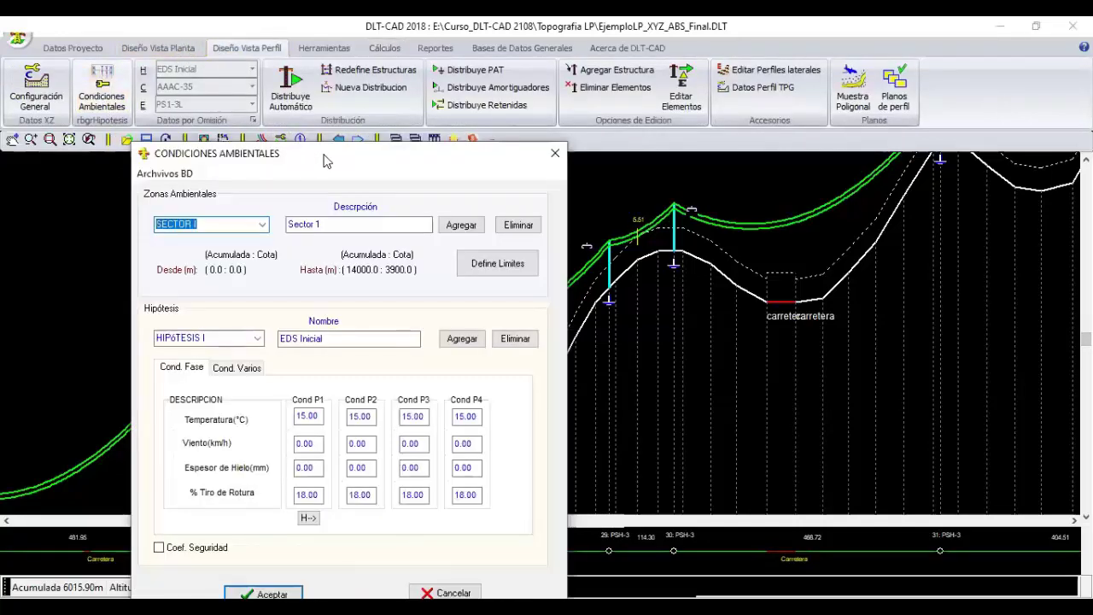
{"action": "left_click_drag", "start_coordinate": [324, 160], "coordinate": [416, 120]}
{"action": "left_click", "coordinate": [538, 556]}
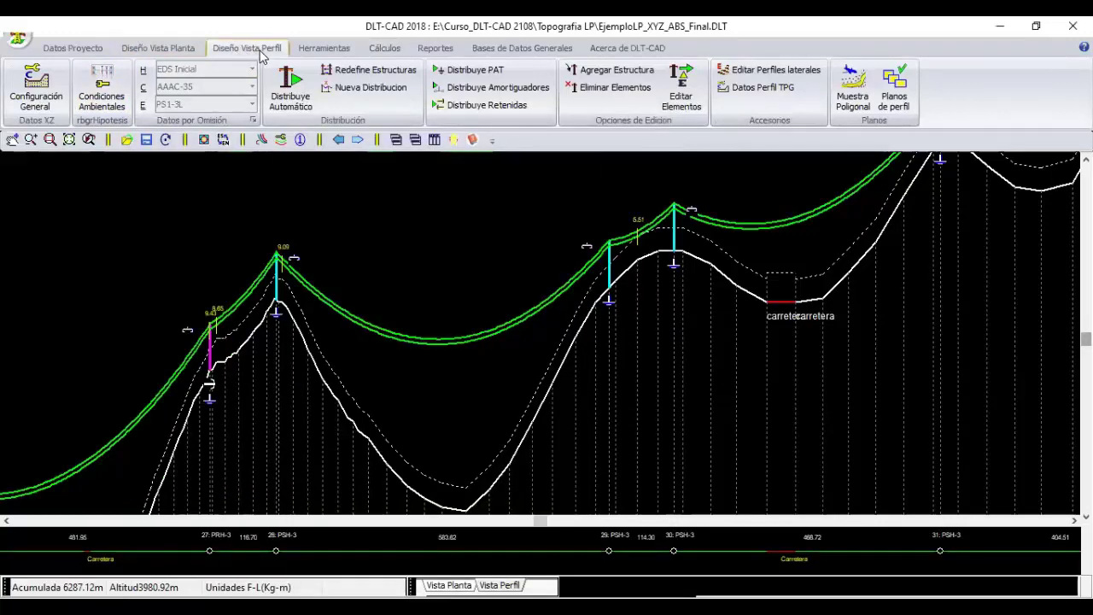
{"action": "left_click", "coordinate": [109, 93]}
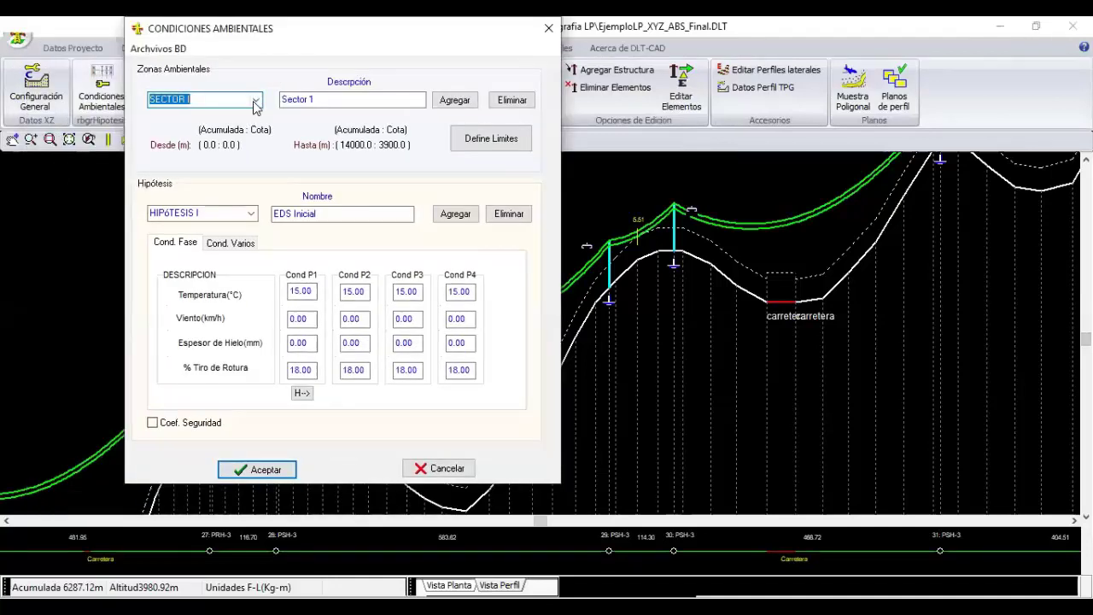
Keep SECTOR I as the zone and review hypotheses I to V, leaving Hipótesis I selected
{"action": "left_click", "coordinate": [256, 100]}
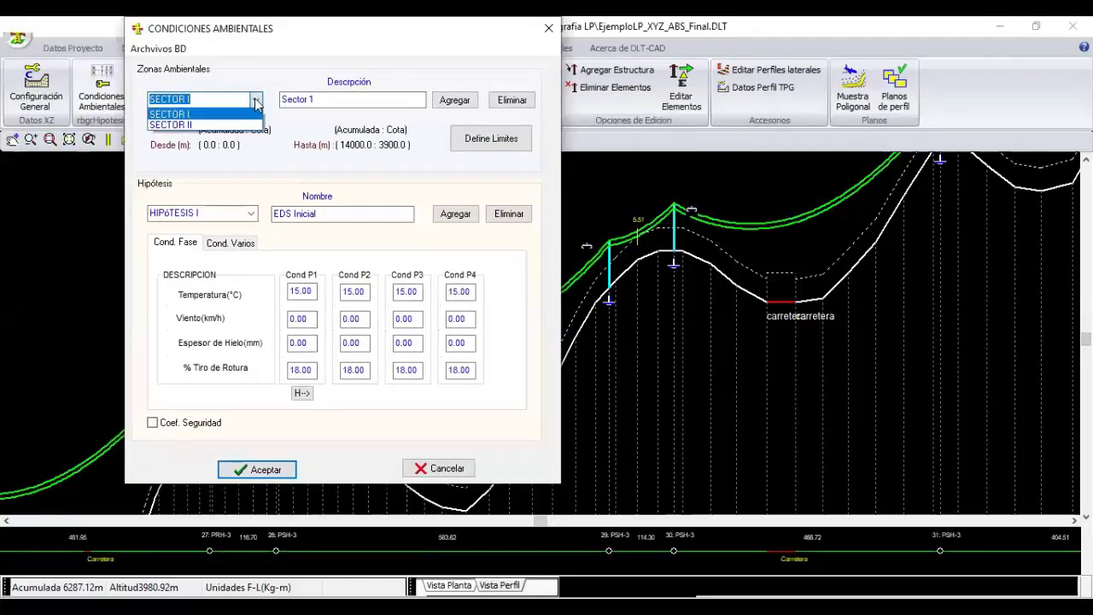
{"action": "left_click", "coordinate": [256, 103]}
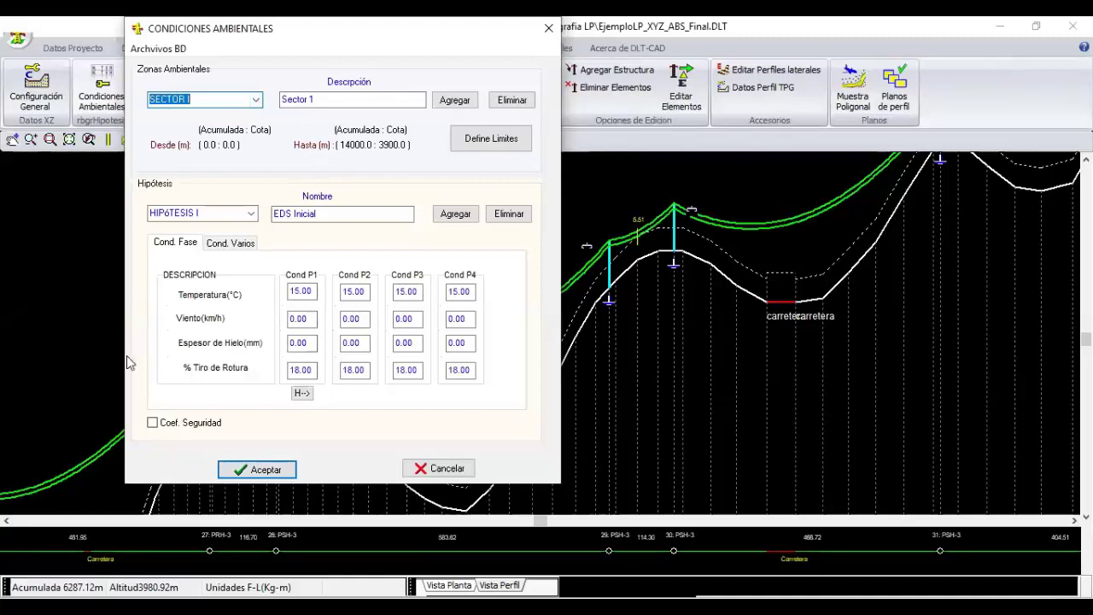
{"action": "left_click", "coordinate": [253, 214]}
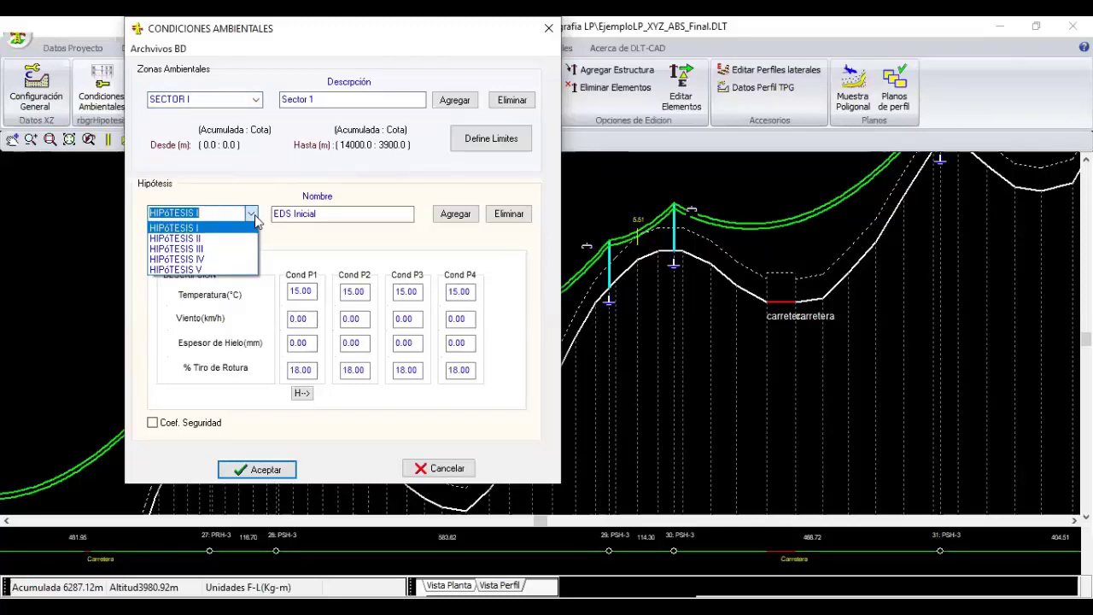
{"action": "left_click", "coordinate": [252, 213]}
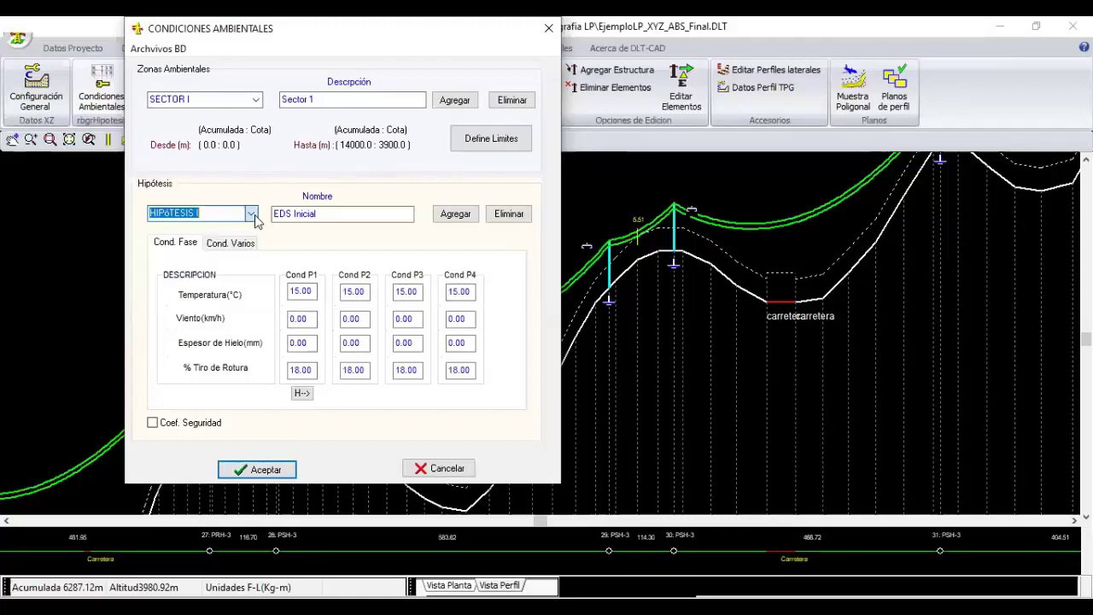
Add HIPÓTESIS VI to SECTOR I, confirm it appears in the list, then cancel the dialog
{"action": "left_click", "coordinate": [455, 214]}
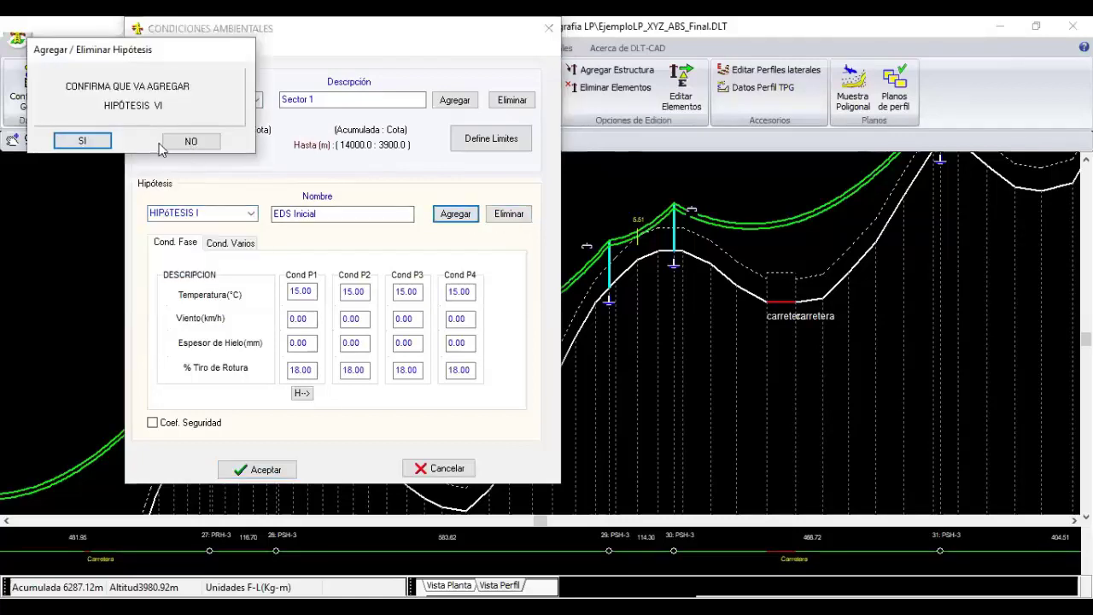
{"action": "left_click", "coordinate": [98, 141]}
{"action": "left_click", "coordinate": [250, 216]}
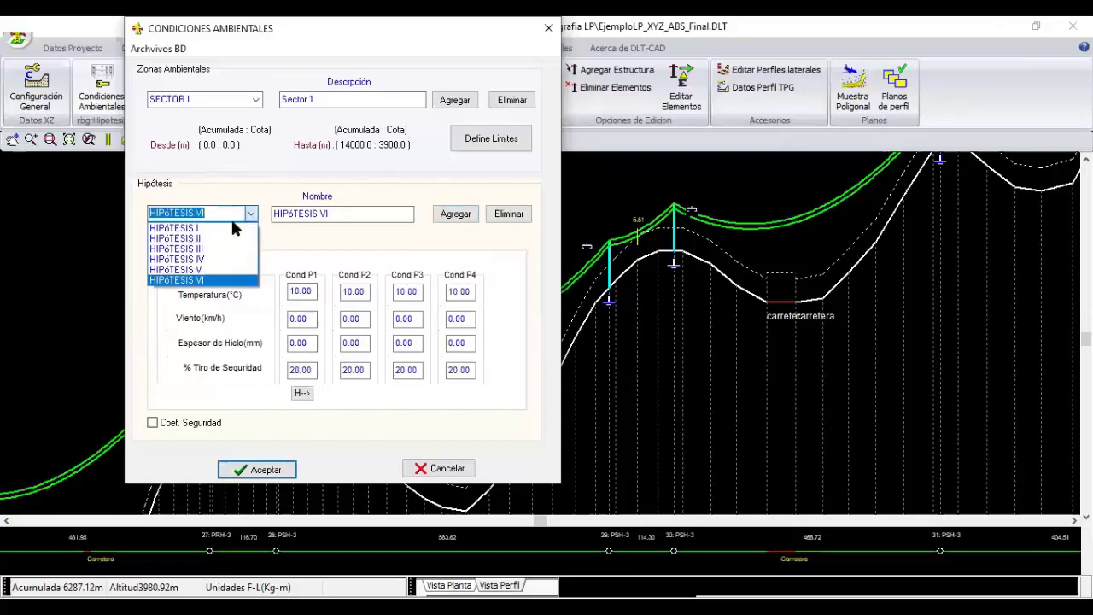
{"action": "left_click", "coordinate": [209, 280]}
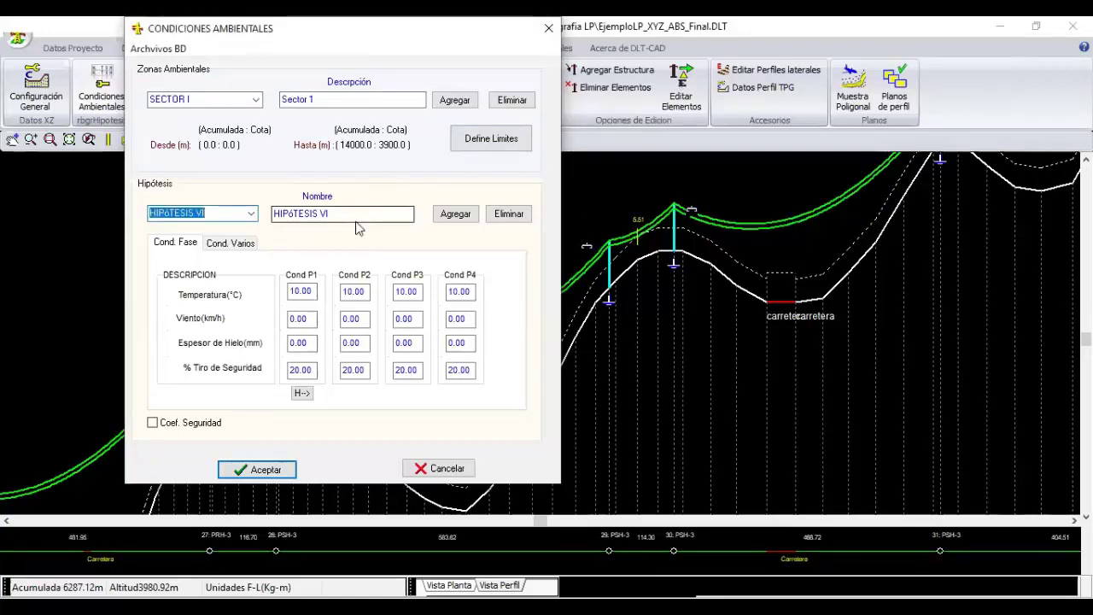
{"action": "left_click", "coordinate": [250, 213]}
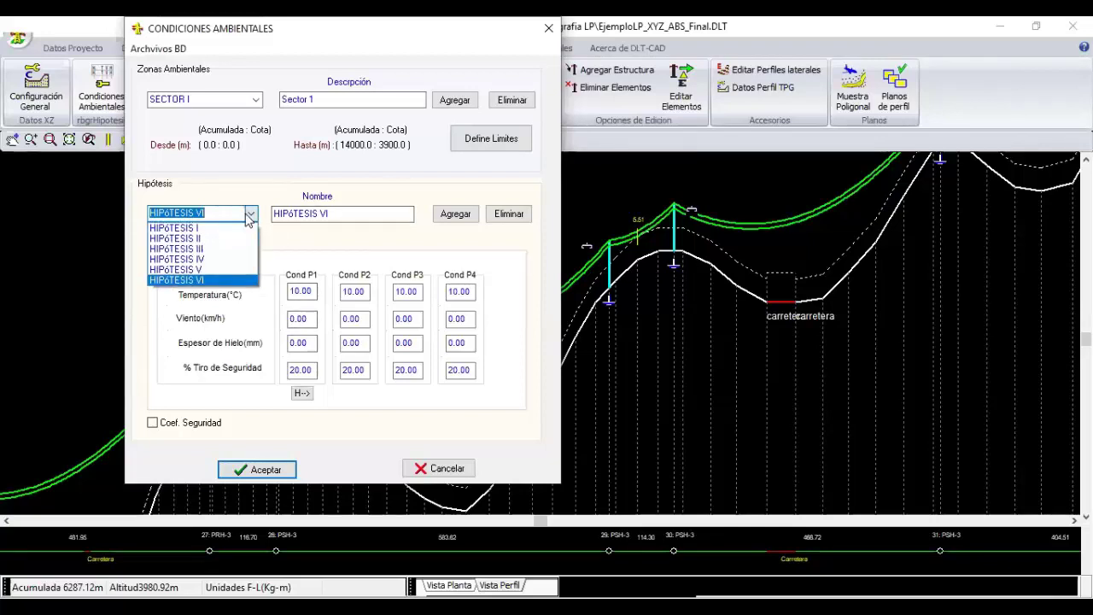
{"action": "left_click", "coordinate": [211, 280]}
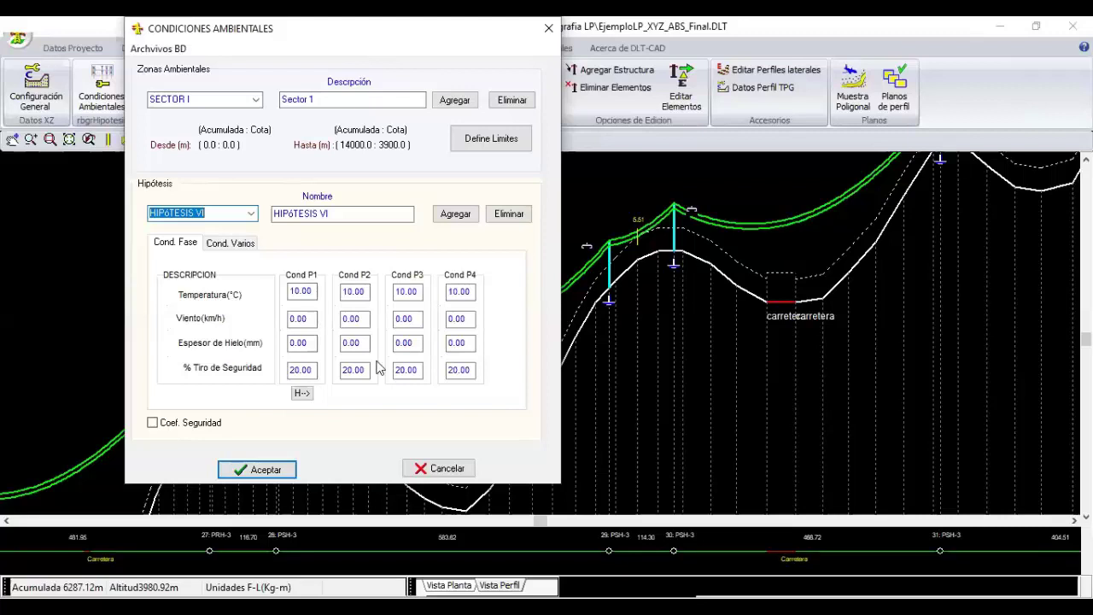
{"action": "left_click", "coordinate": [438, 469]}
Cancel Condiciones Ambientales to return to the profile spanning structures 27 to 31
{"action": "left_click", "coordinate": [438, 470]}
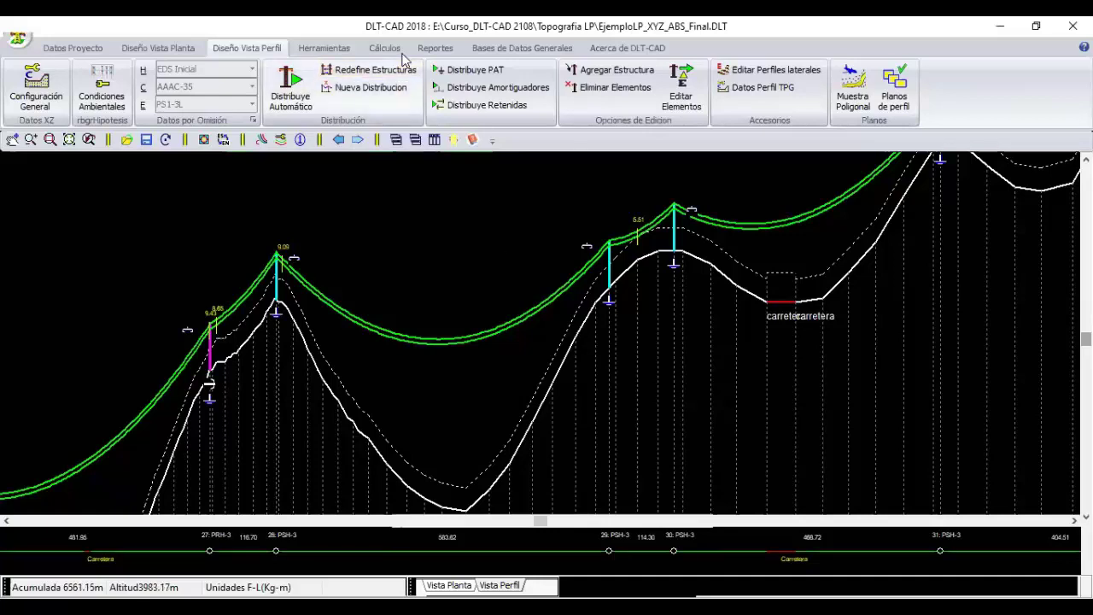
Open Ampacity from the Cálculos tab, reposition its window, and choose conductor AAAC-304_37/0
{"action": "left_click", "coordinate": [384, 48]}
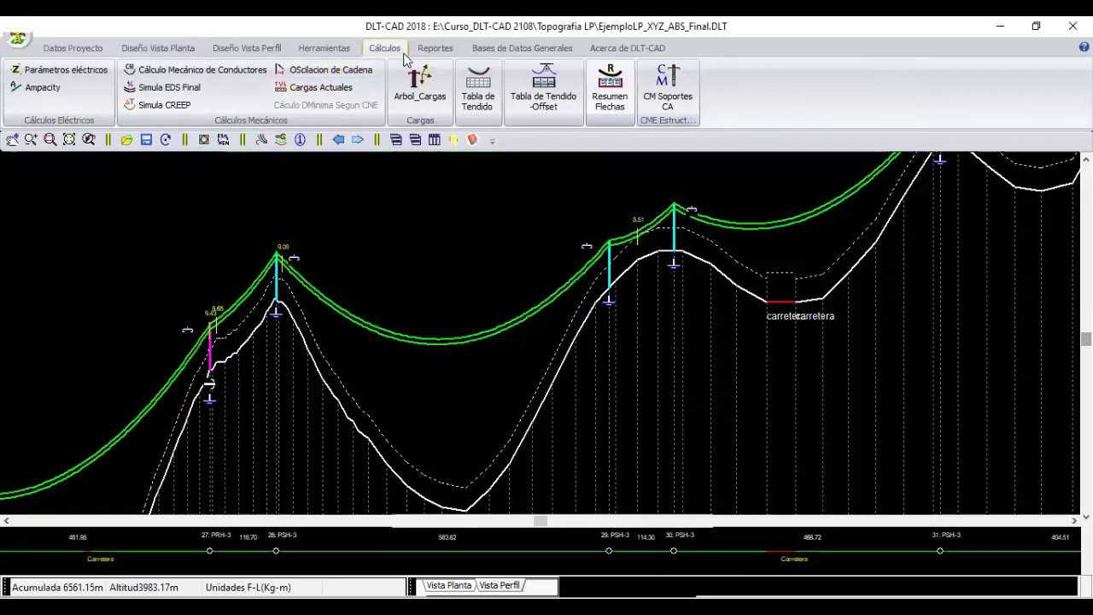
{"action": "left_click", "coordinate": [50, 87]}
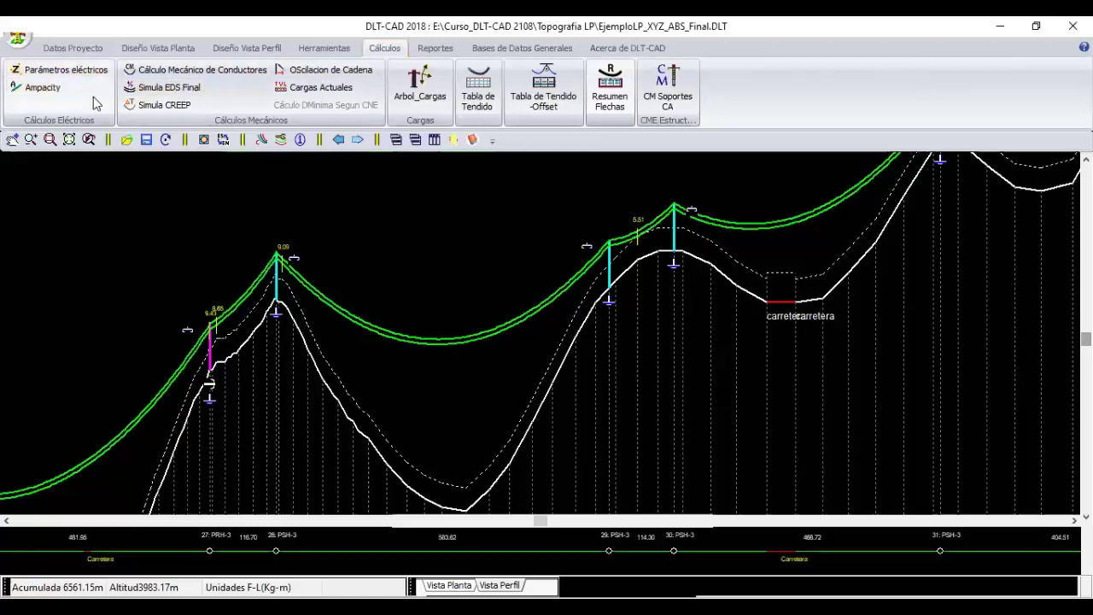
{"action": "left_click_drag", "start_coordinate": [236, 96], "coordinate": [326, 153]}
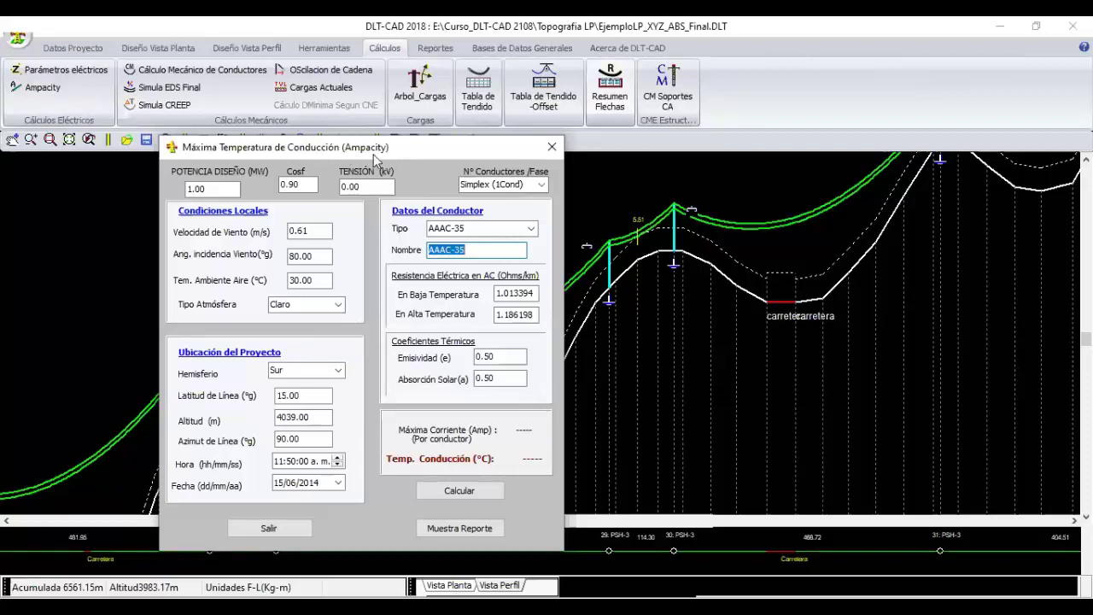
{"action": "left_click_drag", "start_coordinate": [384, 151], "coordinate": [419, 137]}
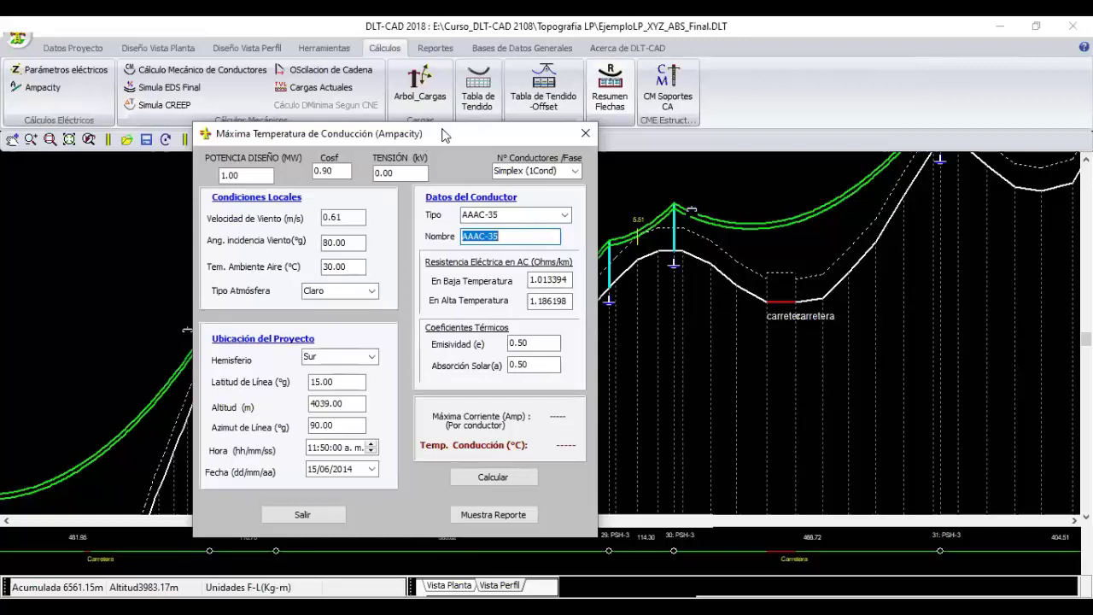
{"action": "left_click_drag", "start_coordinate": [426, 136], "coordinate": [443, 128]}
{"action": "left_click", "coordinate": [586, 213]}
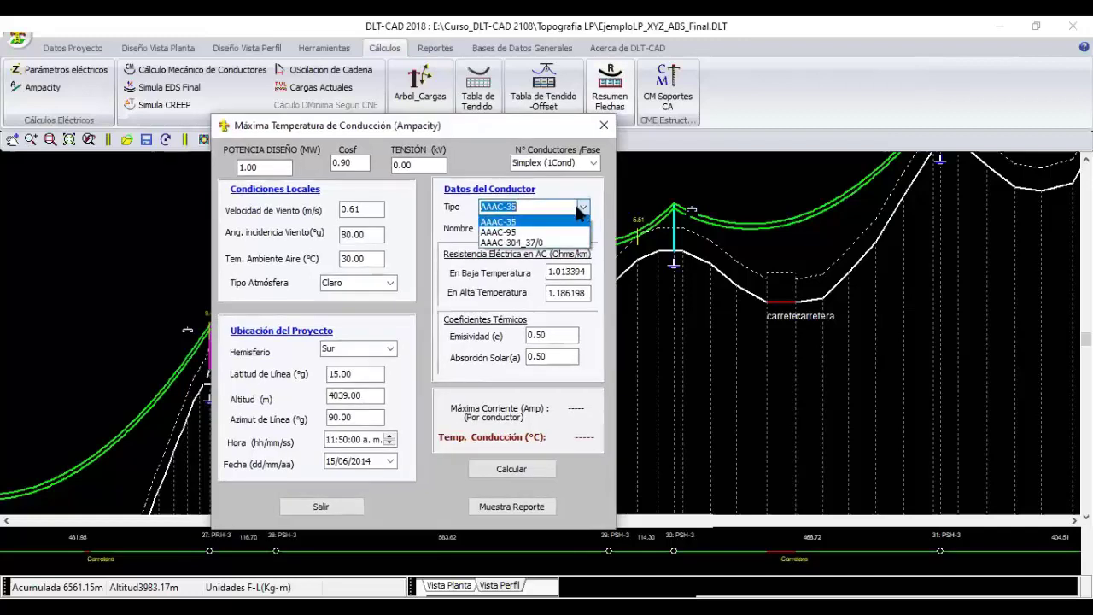
{"action": "left_click", "coordinate": [540, 242]}
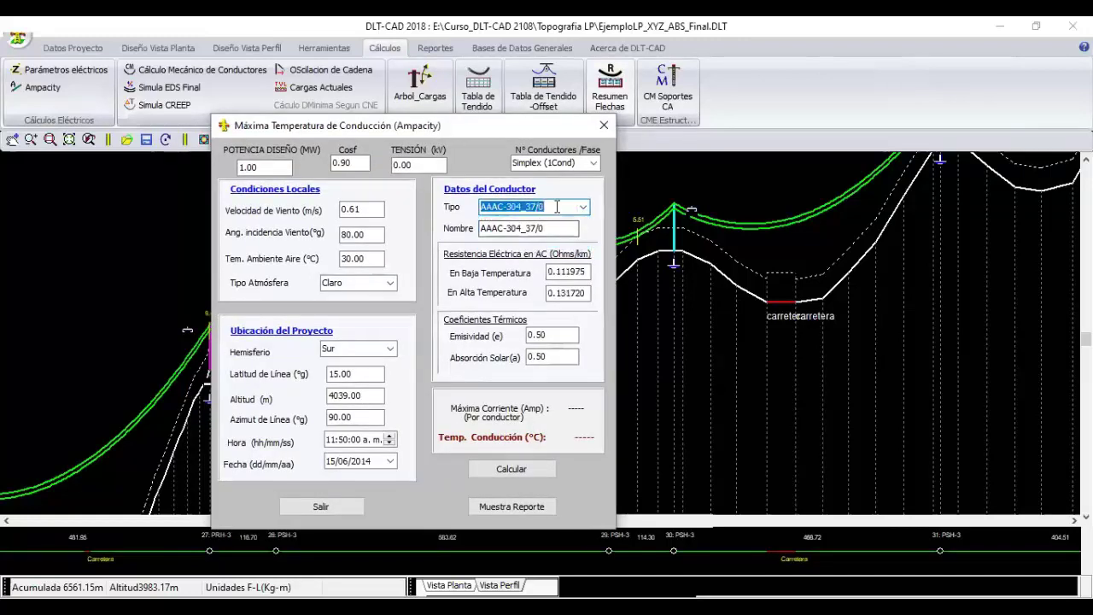
{"action": "left_click", "coordinate": [556, 212]}
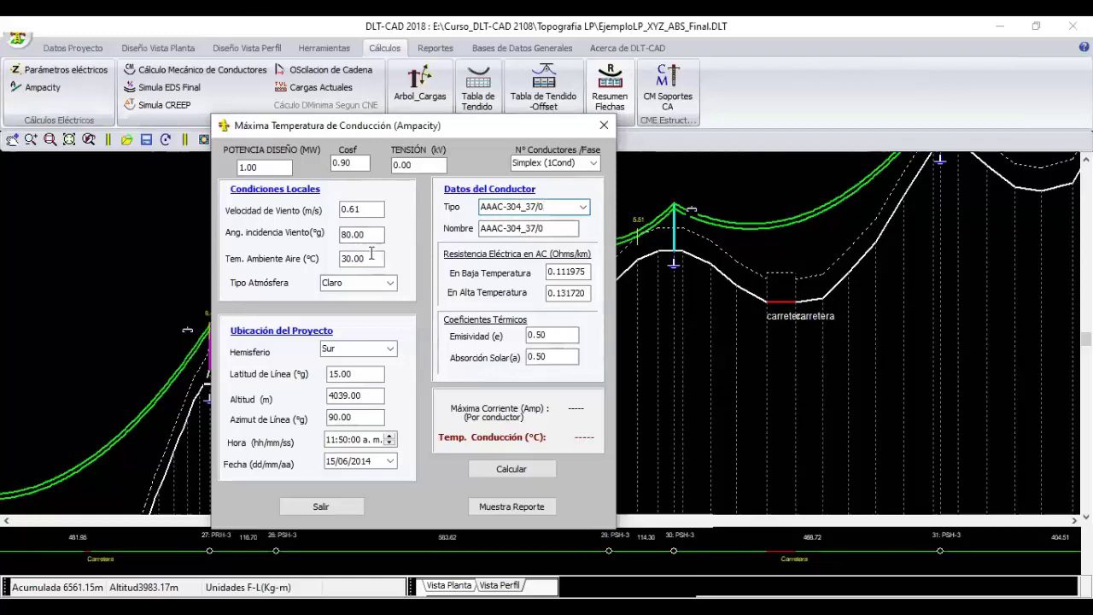
Set the line voltage to 138 kV and the design power to 30
{"action": "left_click", "coordinate": [421, 164]}
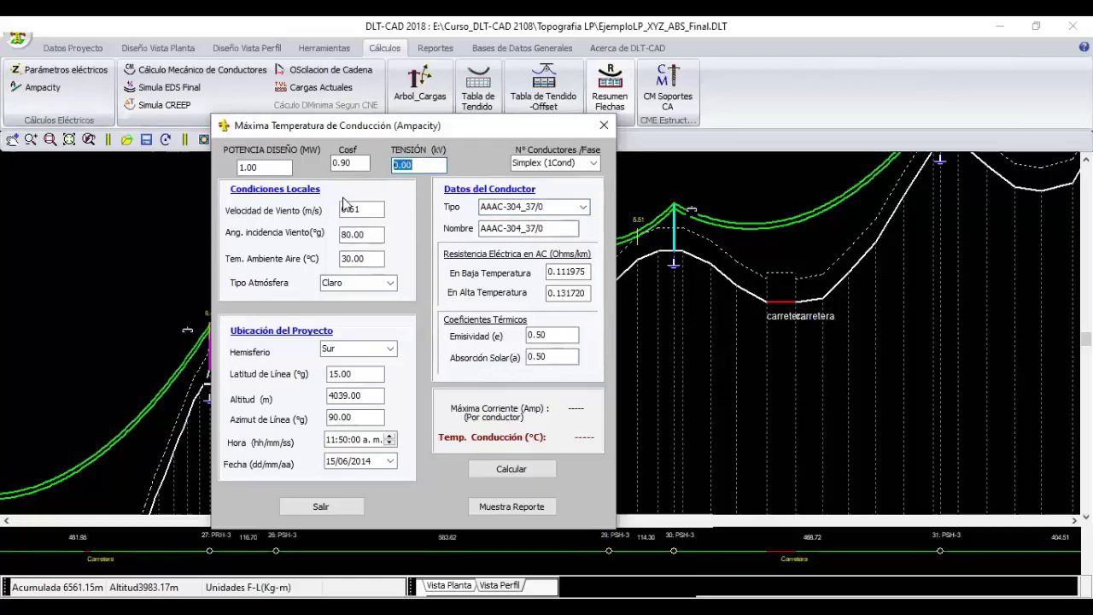
{"action": "type", "text": "13"}
{"action": "type", "text": "8"}
{"action": "key", "text": "Tab"}
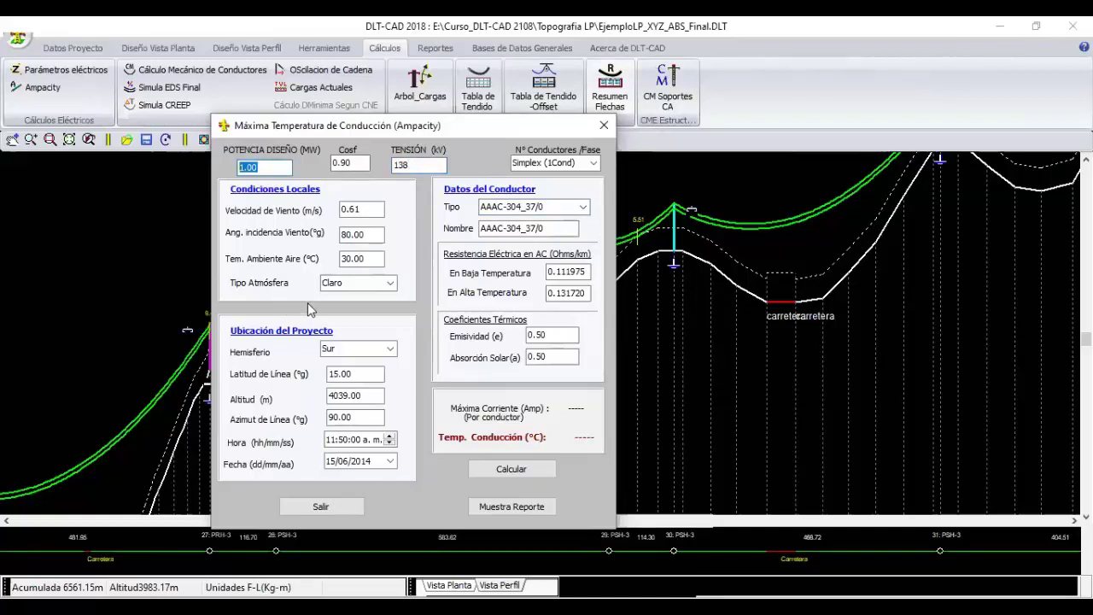
{"action": "type", "text": "3"}
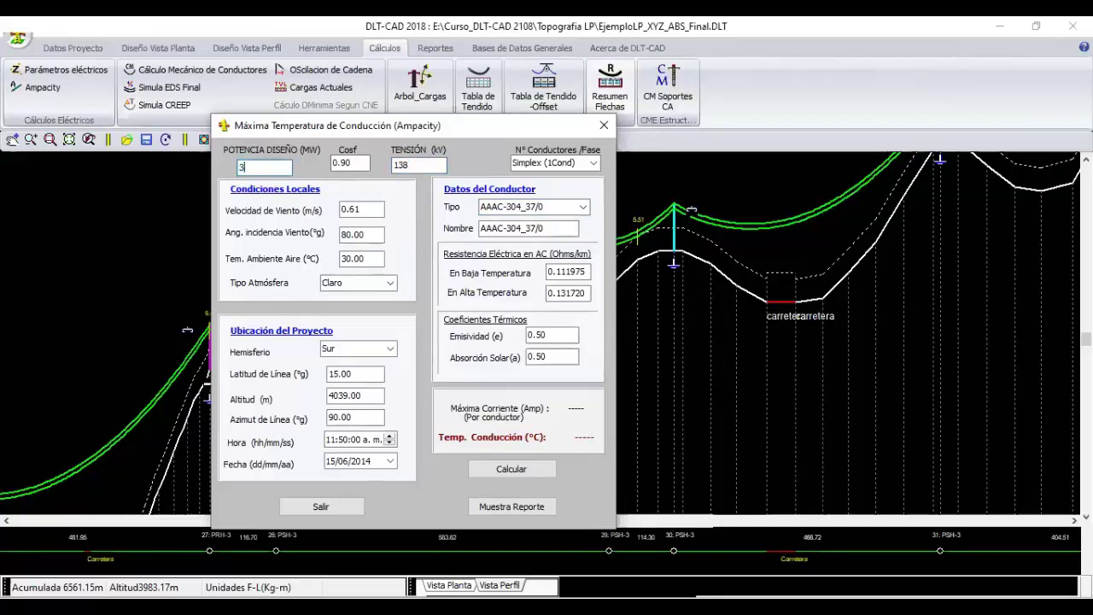
{"action": "type", "text": "0"}
Keep the atmosphere type as Claro and the hemisphere as Sur
{"action": "left_click", "coordinate": [373, 283]}
{"action": "left_click", "coordinate": [369, 298]}
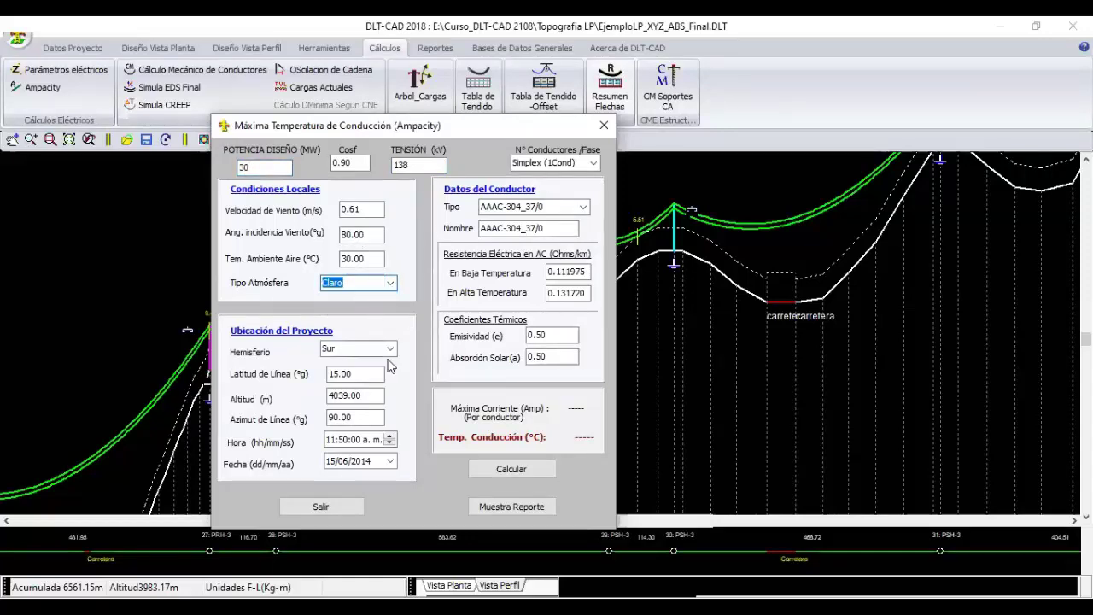
{"action": "left_click", "coordinate": [390, 349]}
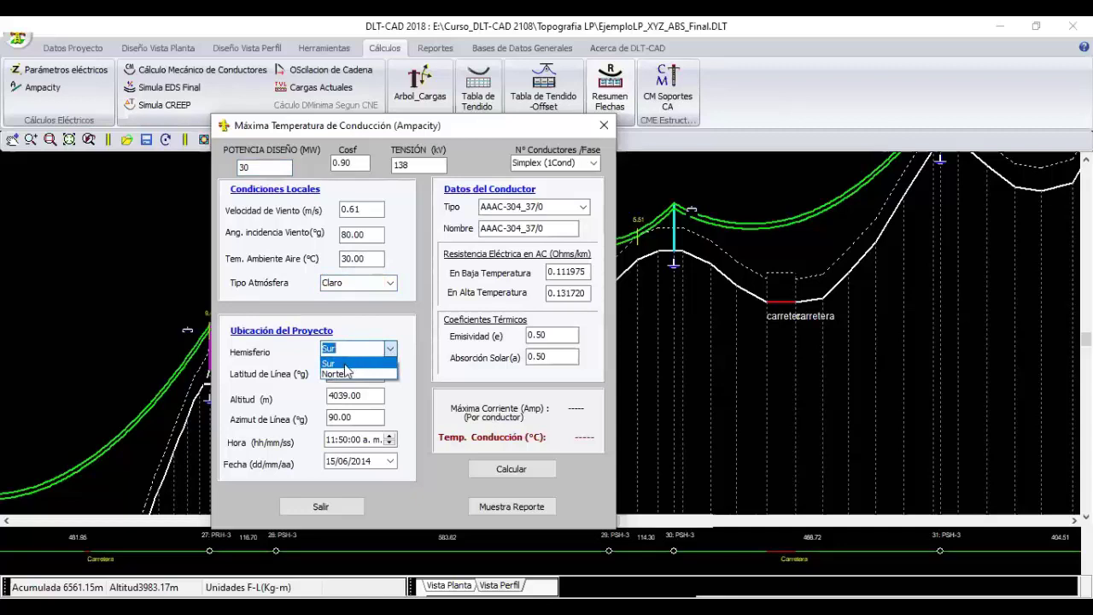
{"action": "left_click", "coordinate": [345, 363]}
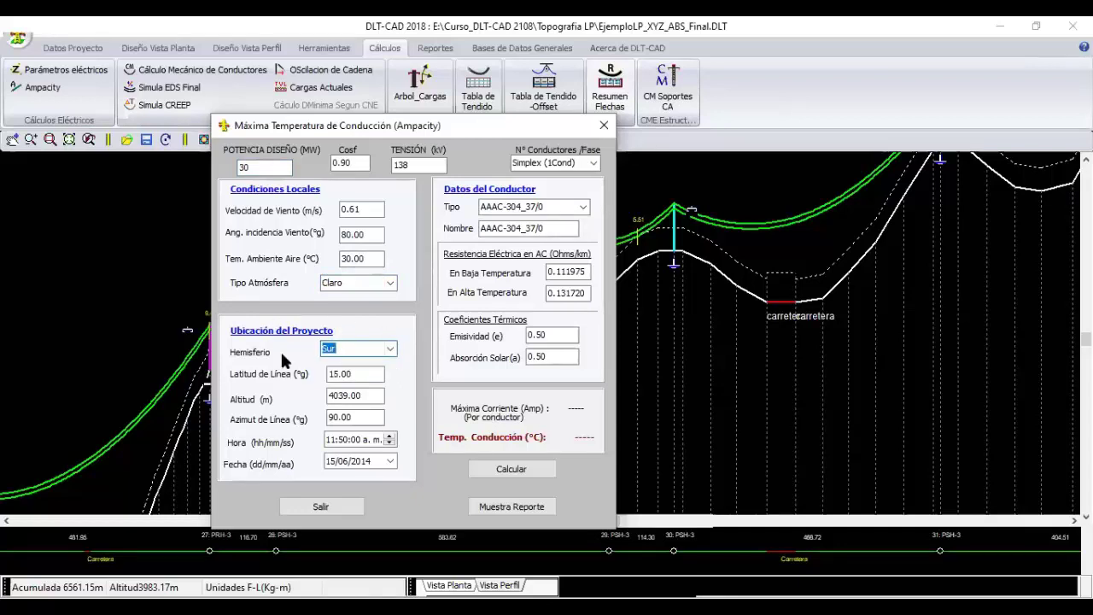
Set the line latitude to 12 and the altitude to 3500 m
{"action": "left_click_drag", "start_coordinate": [372, 374], "coordinate": [277, 375]}
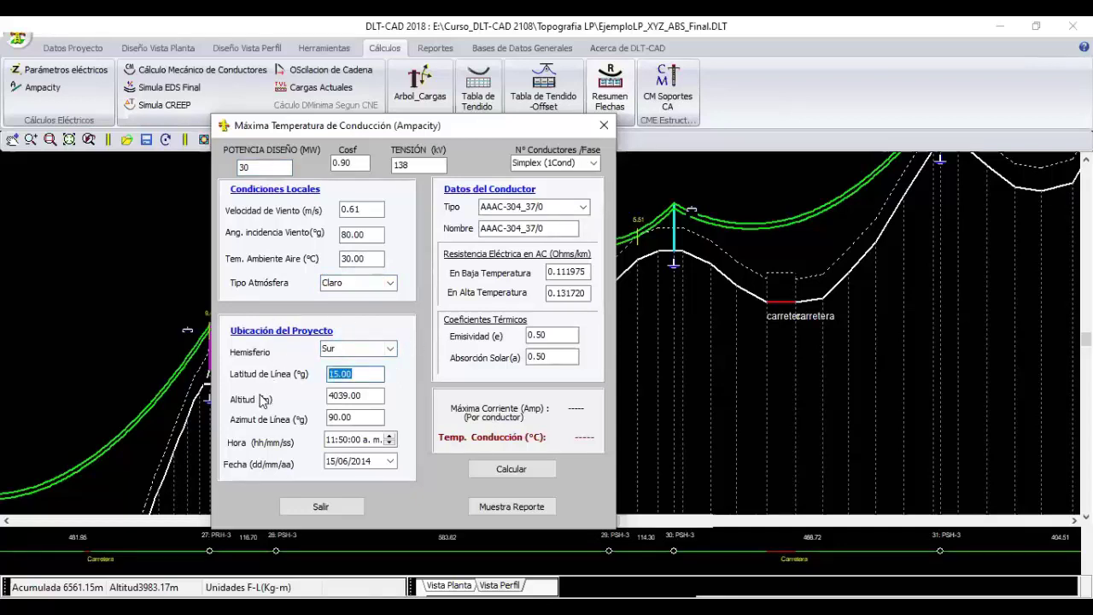
{"action": "type", "text": "12"}
{"action": "left_click", "coordinate": [353, 396]}
{"action": "left_click_drag", "start_coordinate": [354, 398], "coordinate": [249, 401]}
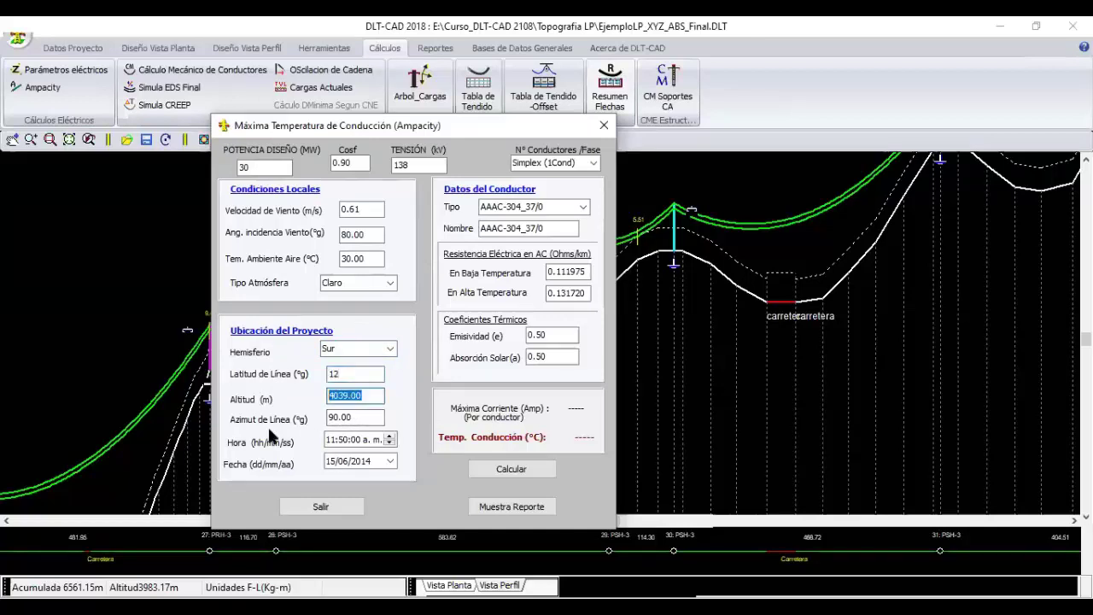
{"action": "type", "text": "3500"}
Open the Fecha calendar and advance it to the 2018 month overview
{"action": "left_click", "coordinate": [390, 461]}
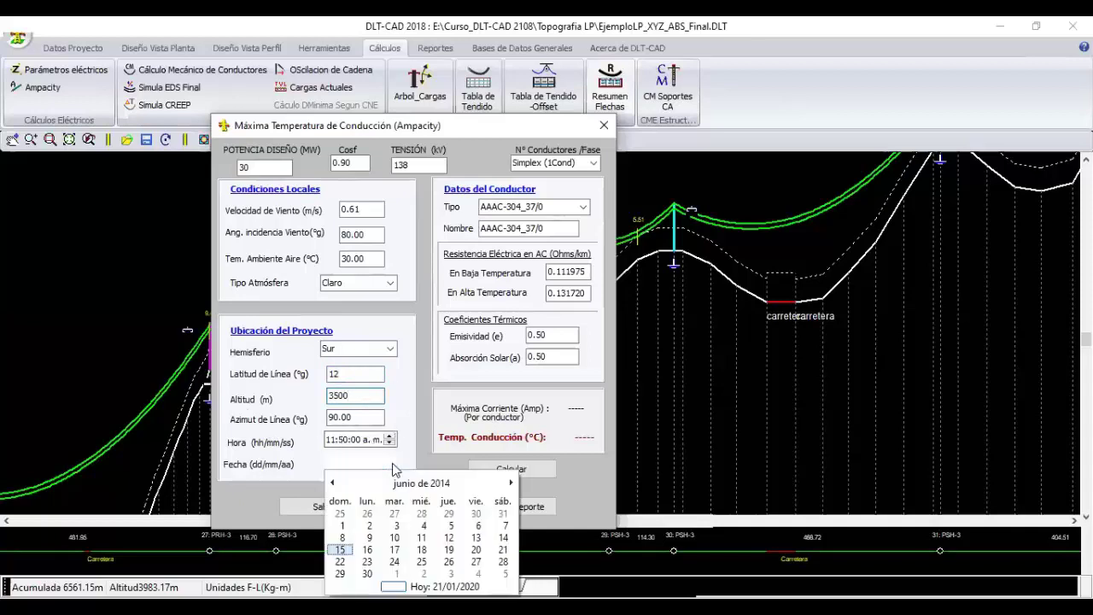
{"action": "left_click", "coordinate": [511, 483]}
{"action": "left_click", "coordinate": [510, 483]}
{"action": "triple_click", "coordinate": [511, 483]}
{"action": "triple_click", "coordinate": [510, 483]}
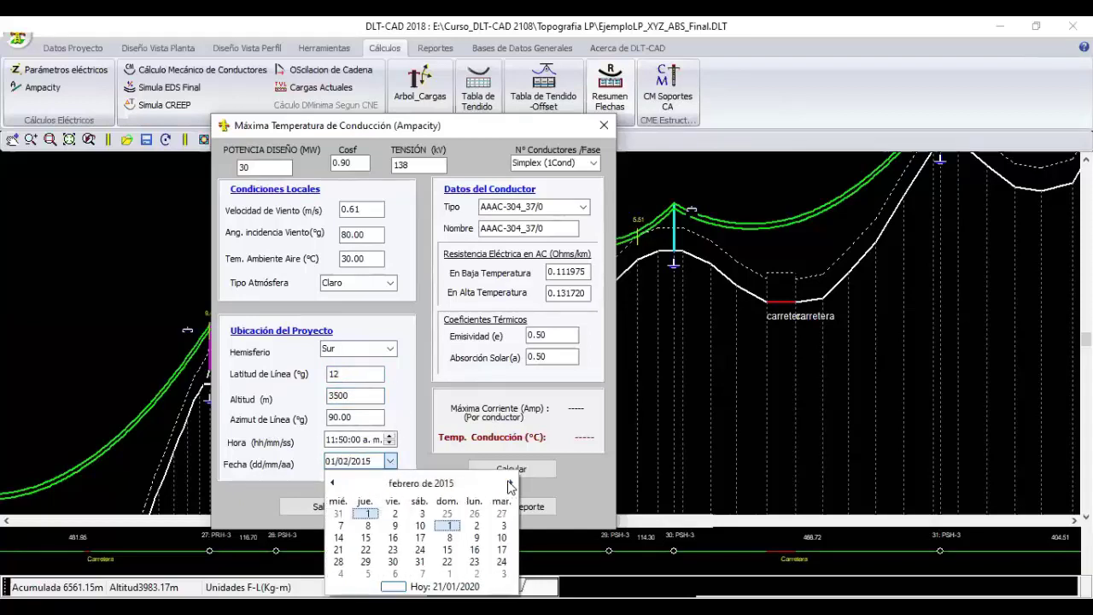
{"action": "triple_click", "coordinate": [511, 484]}
{"action": "triple_click", "coordinate": [510, 483]}
{"action": "double_click", "coordinate": [511, 483]}
{"action": "triple_click", "coordinate": [511, 483]}
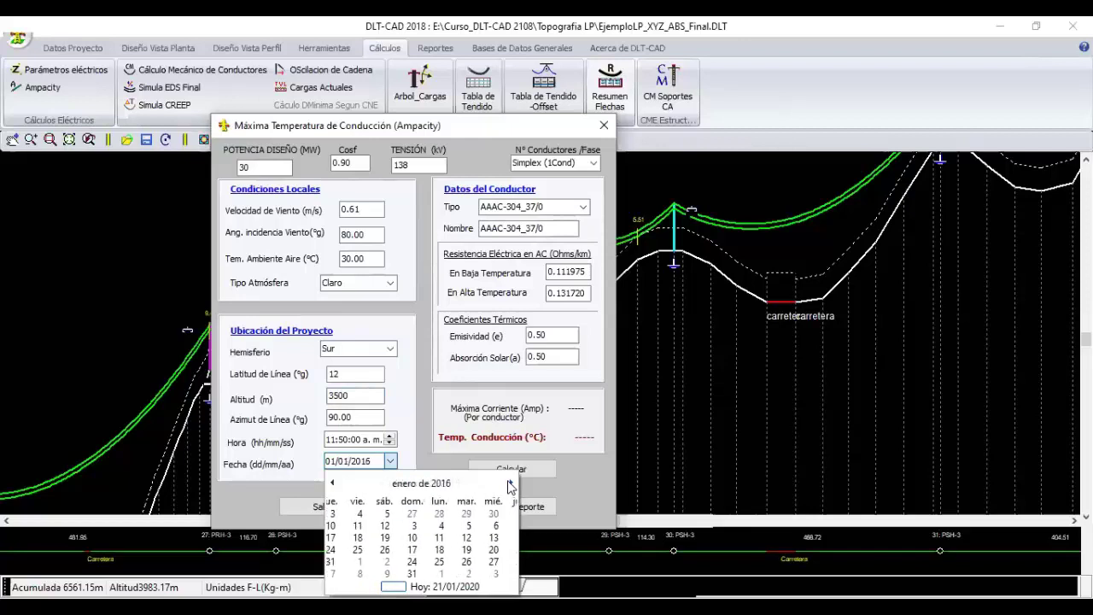
{"action": "double_click", "coordinate": [510, 484]}
{"action": "left_click", "coordinate": [510, 483]}
{"action": "left_click", "coordinate": [510, 483]}
{"action": "left_click", "coordinate": [511, 484]}
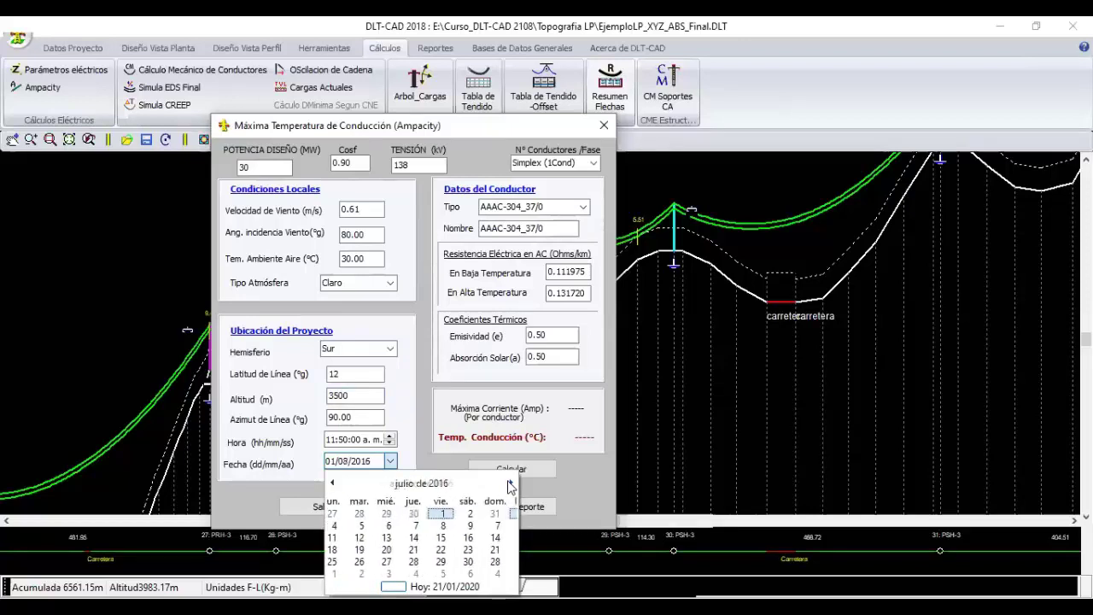
{"action": "triple_click", "coordinate": [510, 483]}
{"action": "double_click", "coordinate": [510, 483]}
{"action": "double_click", "coordinate": [510, 483]}
{"action": "triple_click", "coordinate": [510, 483]}
{"action": "left_click", "coordinate": [510, 483]}
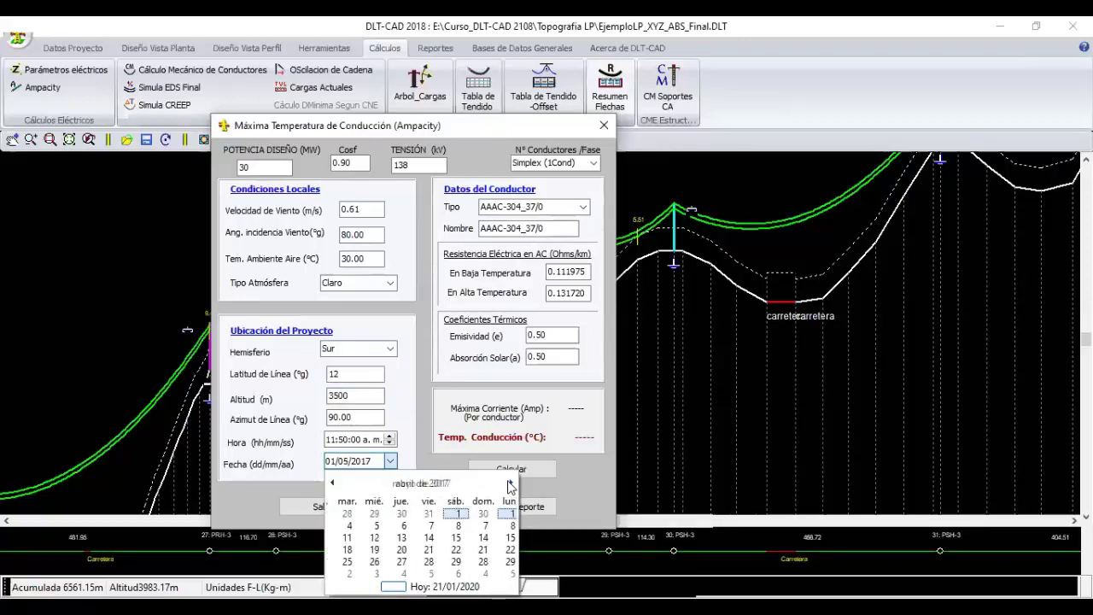
{"action": "double_click", "coordinate": [510, 483]}
{"action": "triple_click", "coordinate": [510, 483]}
{"action": "triple_click", "coordinate": [511, 484]}
{"action": "double_click", "coordinate": [511, 483]}
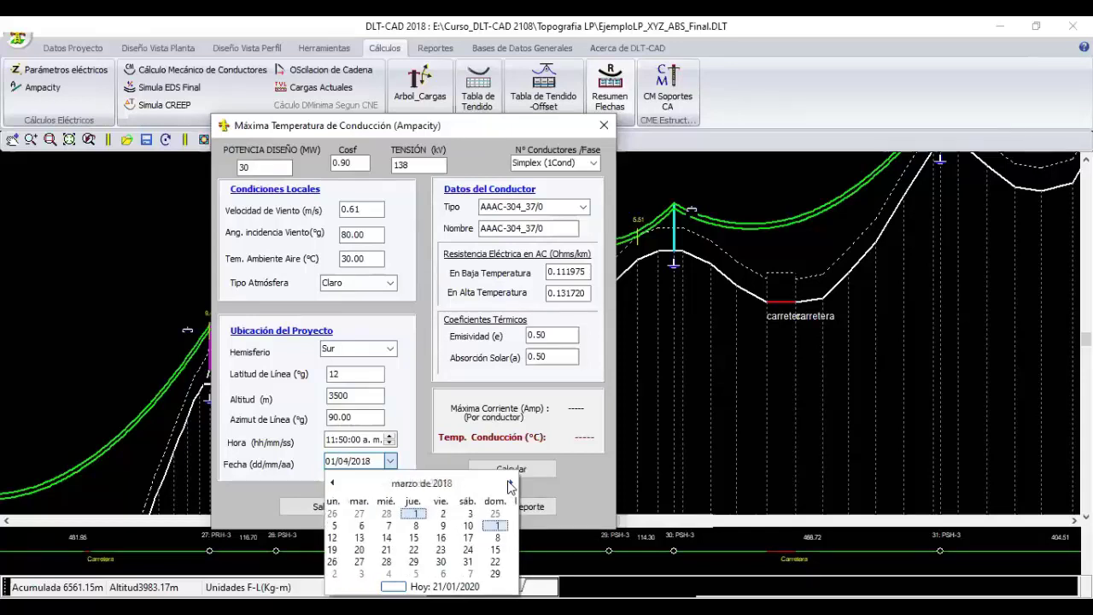
{"action": "triple_click", "coordinate": [510, 483]}
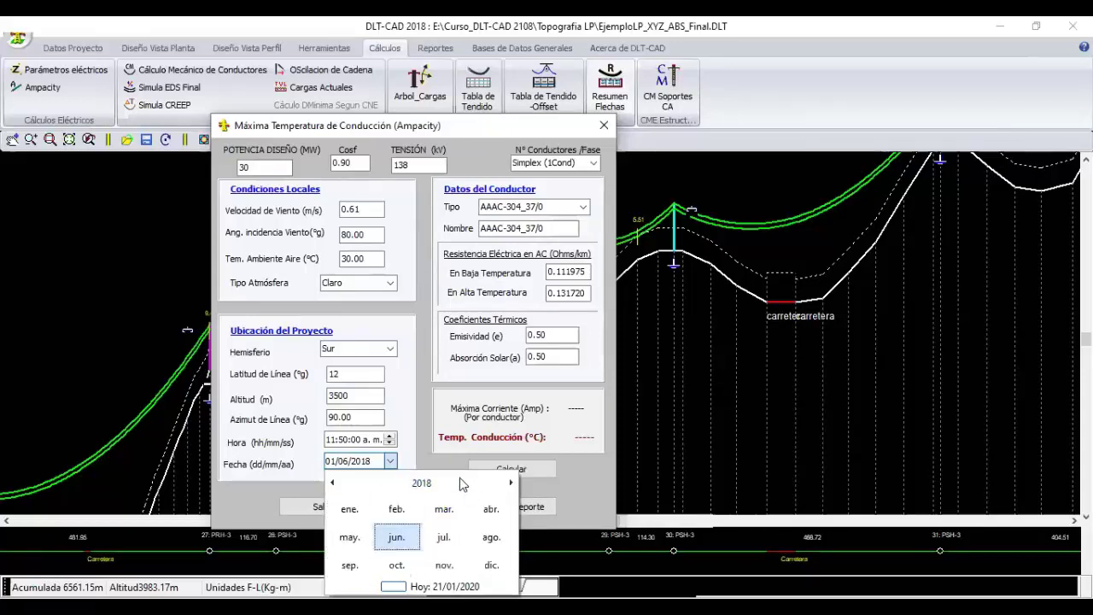
Pick 25 July 2018 and calculate, giving 139.46 A and 43.27 °C
{"action": "left_click", "coordinate": [443, 538]}
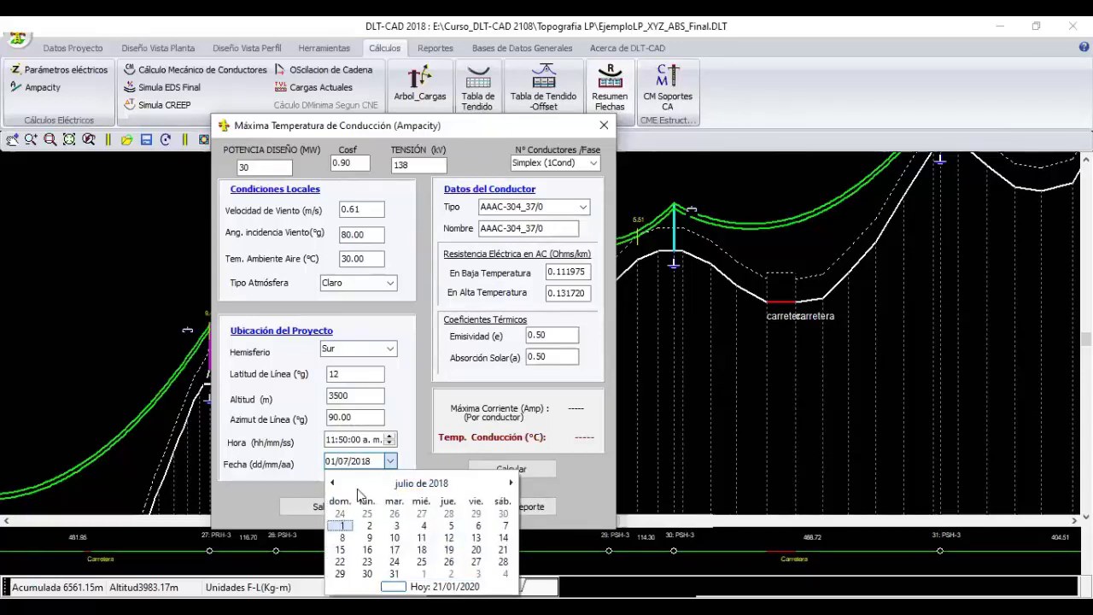
{"action": "left_click", "coordinate": [421, 562]}
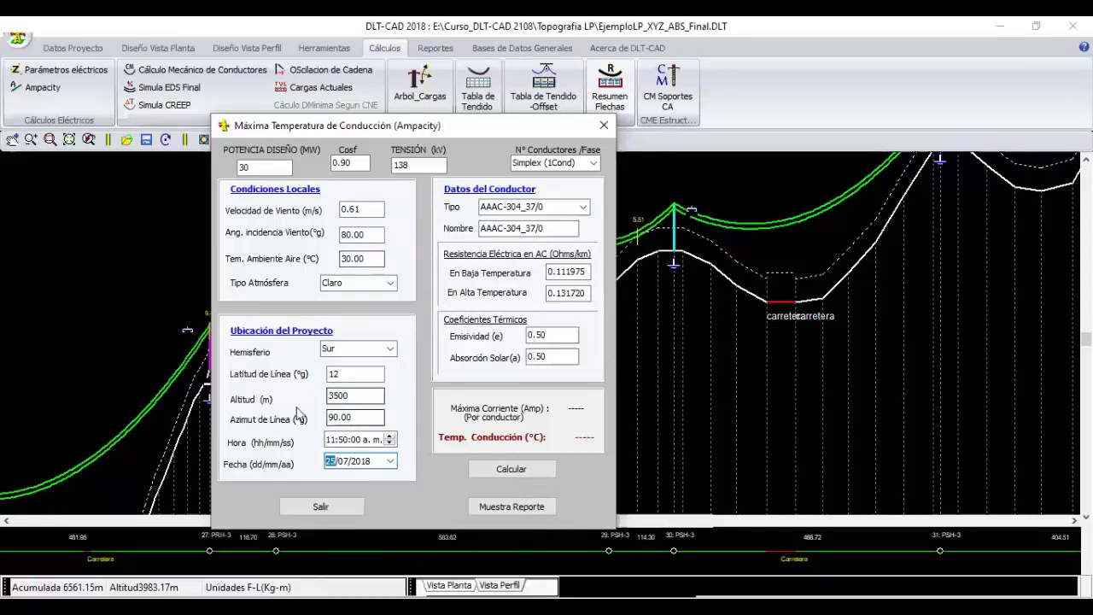
{"action": "left_click", "coordinate": [533, 468]}
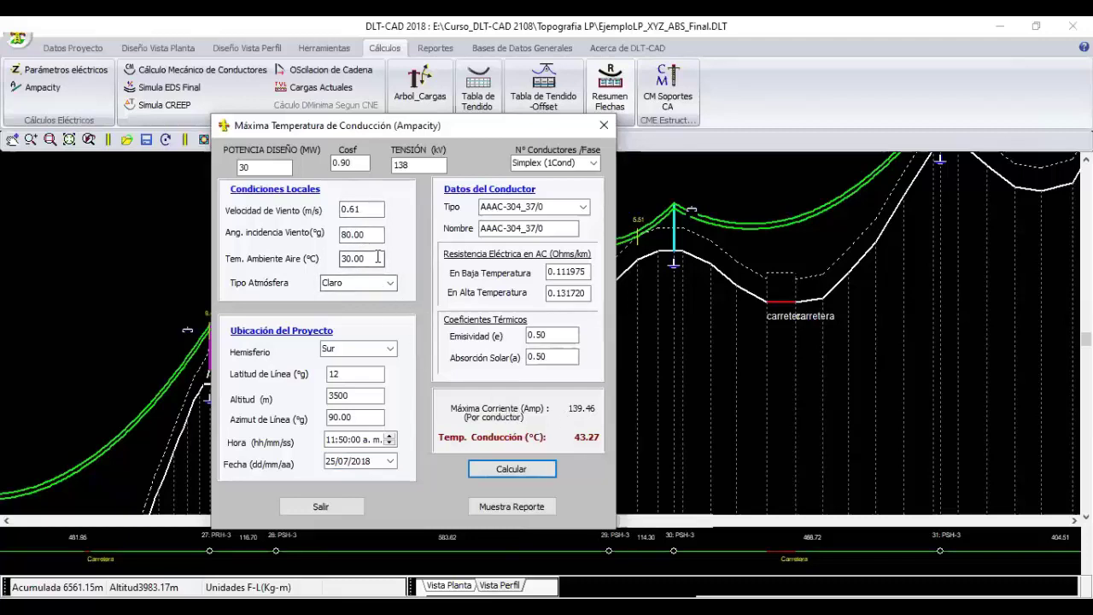
{"action": "double_click", "coordinate": [341, 258]}
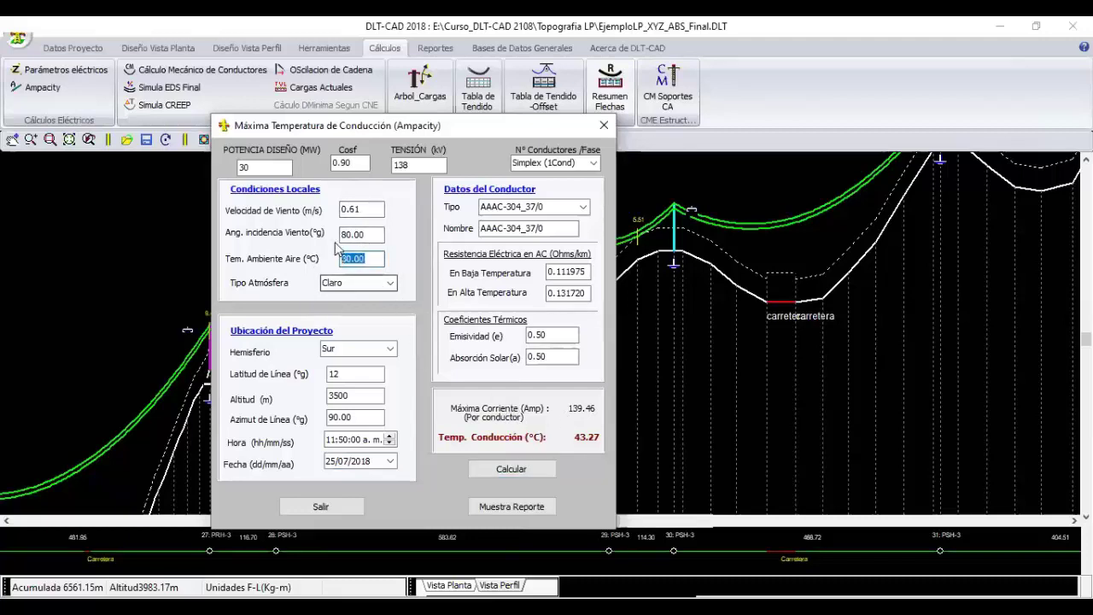
{"action": "double_click", "coordinate": [256, 167]}
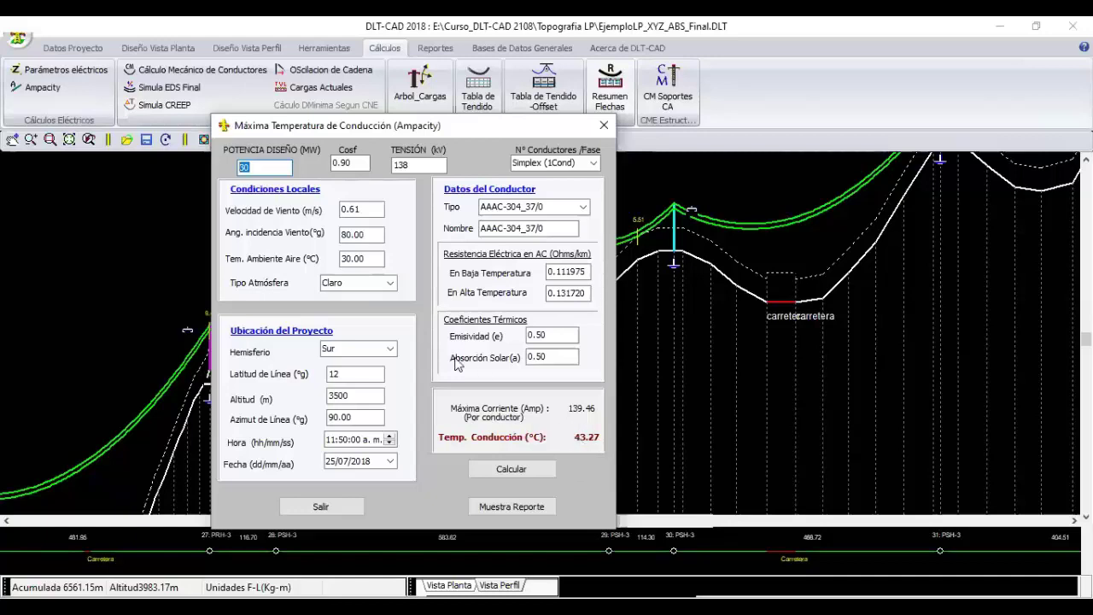
Set ambient air to 40 °C and altitude to 1500 m, then recalculate to get 50.91 °C
{"action": "left_click", "coordinate": [362, 257]}
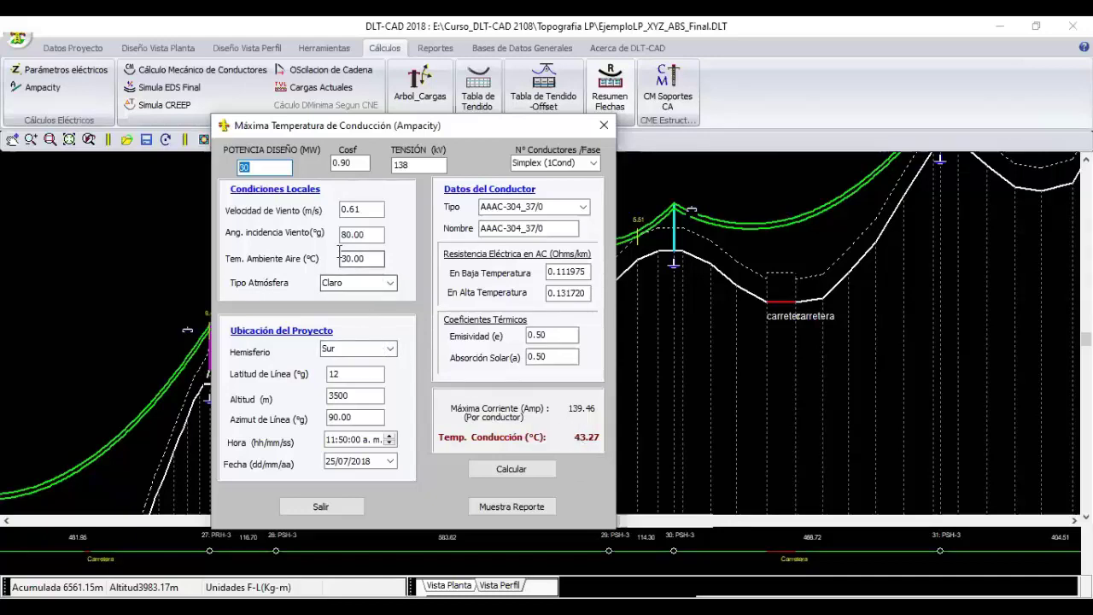
{"action": "type", "text": "4"}
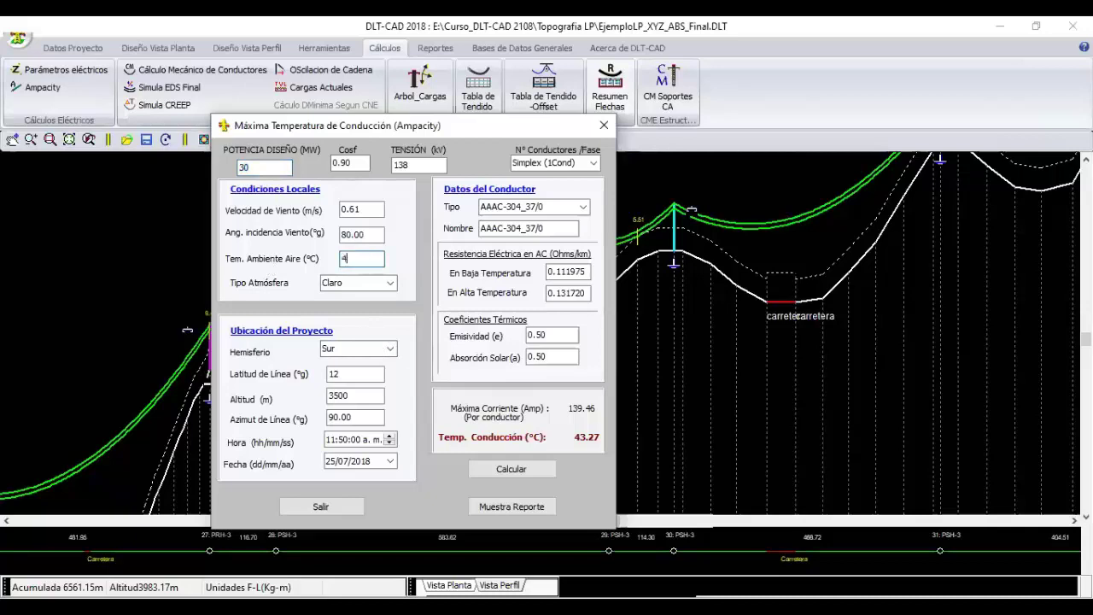
{"action": "type", "text": "0"}
{"action": "left_click_drag", "start_coordinate": [369, 398], "coordinate": [299, 396]}
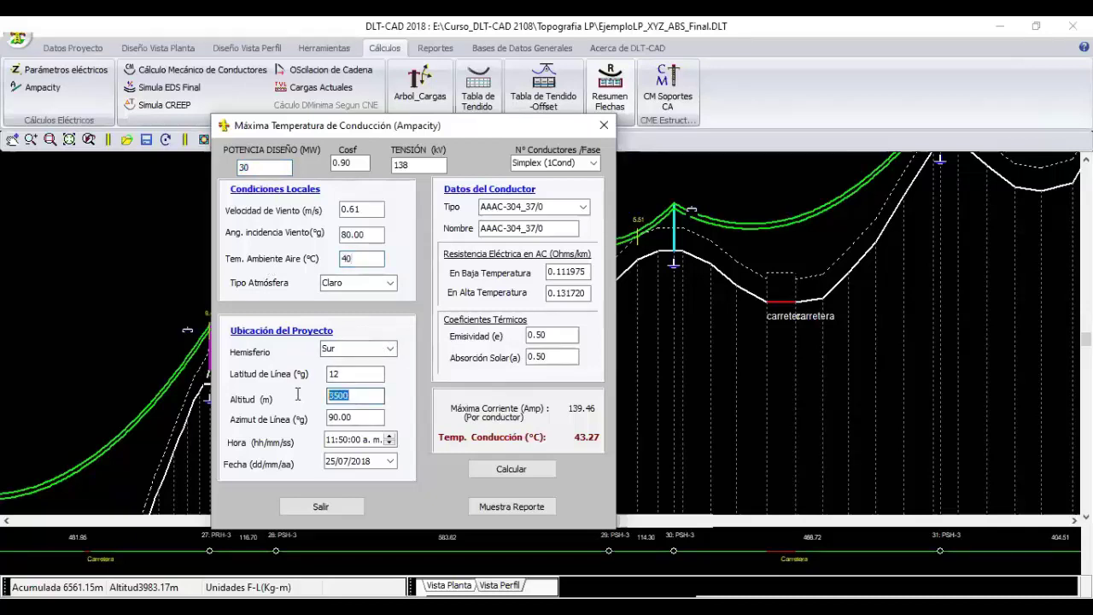
{"action": "type", "text": "1500"}
{"action": "left_click", "coordinate": [508, 469]}
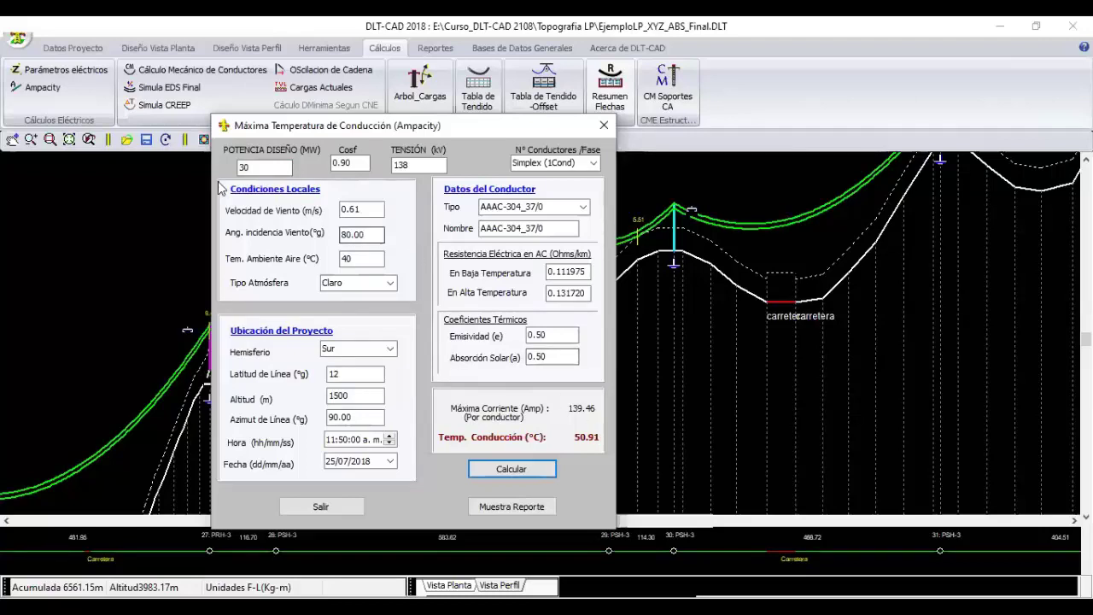
{"action": "double_click", "coordinate": [243, 167]}
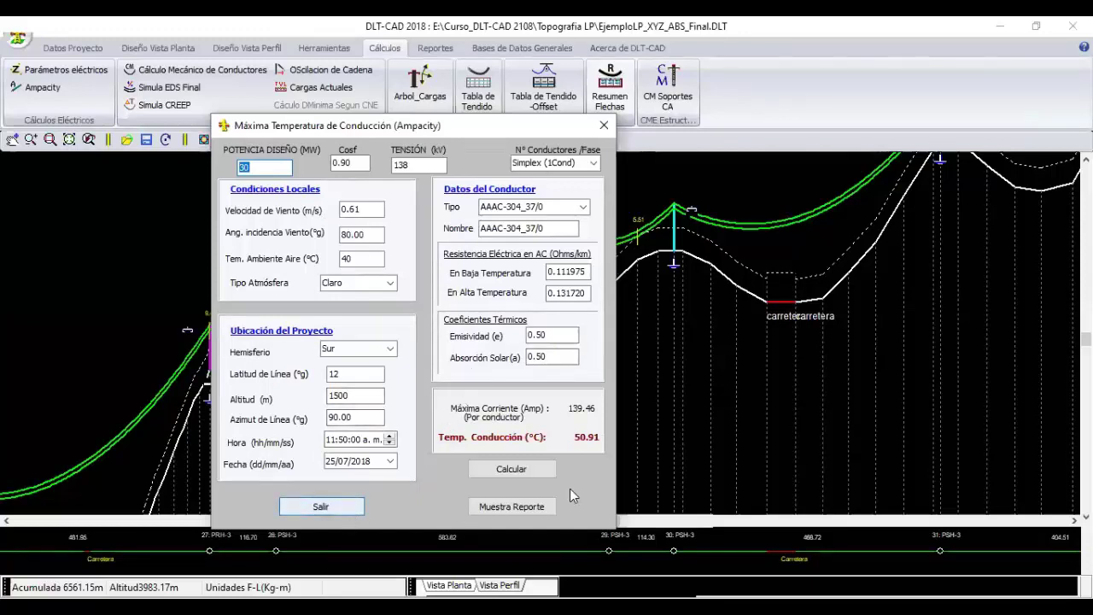
Close the ampacity window and open Condiciones Ambientales, keeping SECTOR I
{"action": "left_click", "coordinate": [319, 505]}
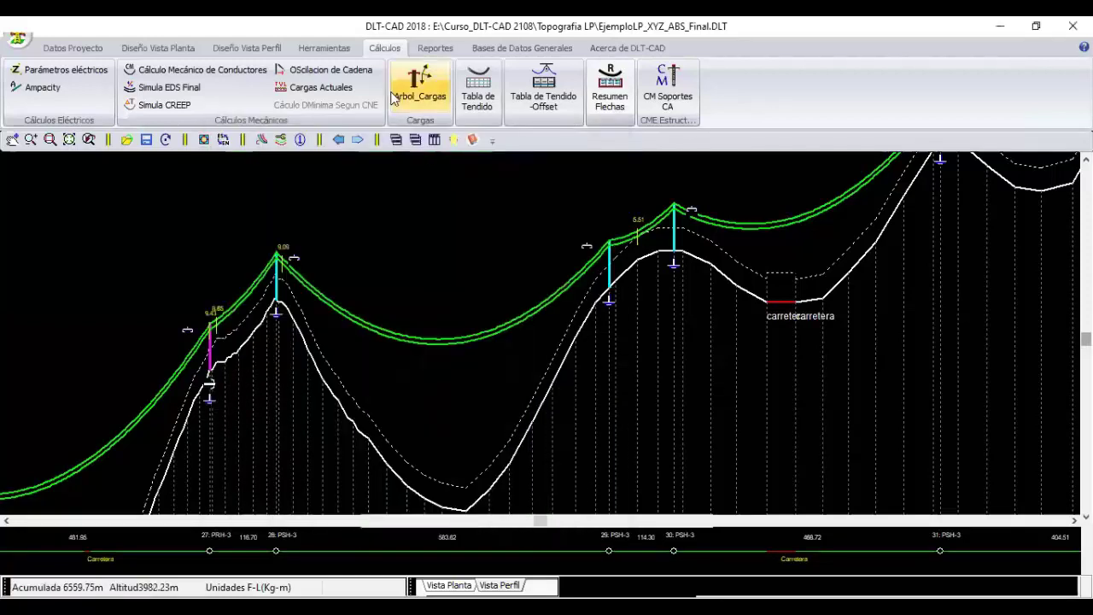
{"action": "left_click", "coordinate": [224, 51]}
{"action": "left_click", "coordinate": [99, 85]}
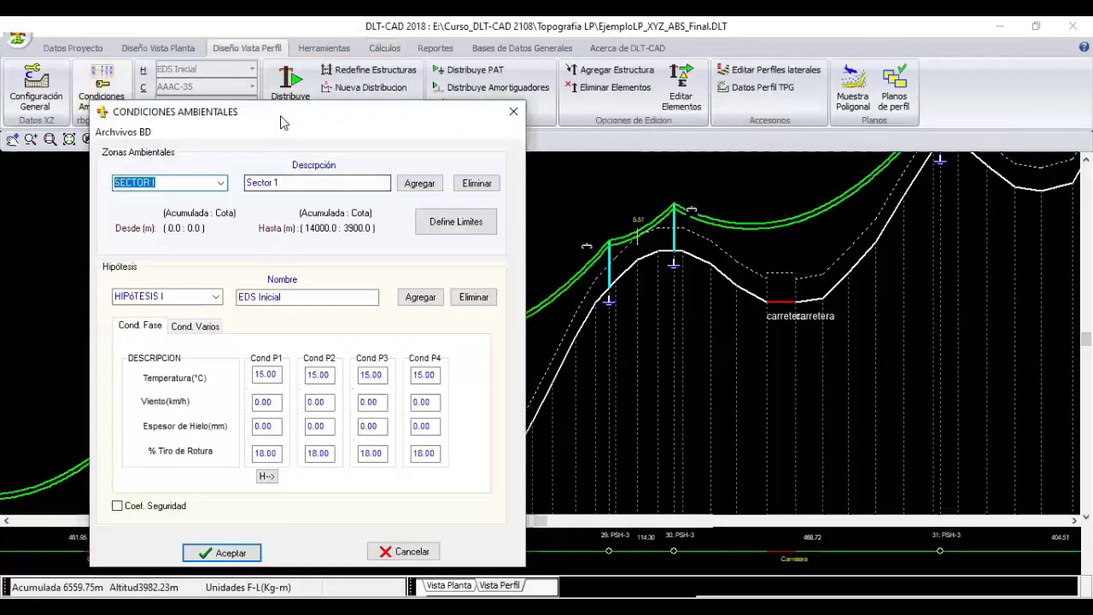
{"action": "left_click", "coordinate": [251, 149]}
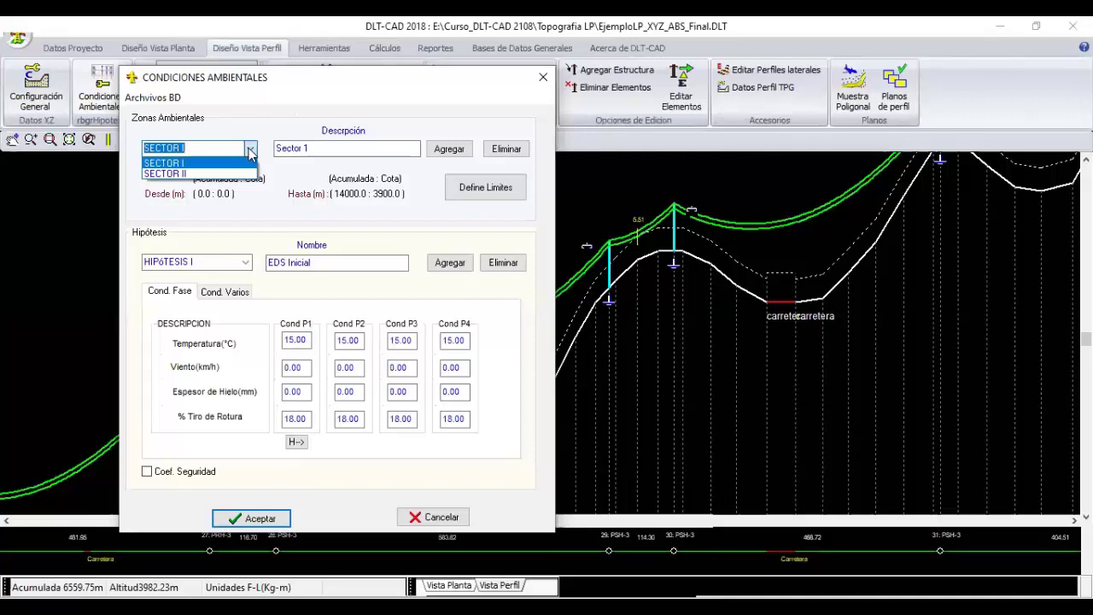
{"action": "left_click", "coordinate": [250, 149]}
Switch to Hipótesis IV Maxima Flecha, set the first-condition temperature to 52 °C, and accept
{"action": "left_click", "coordinate": [245, 262]}
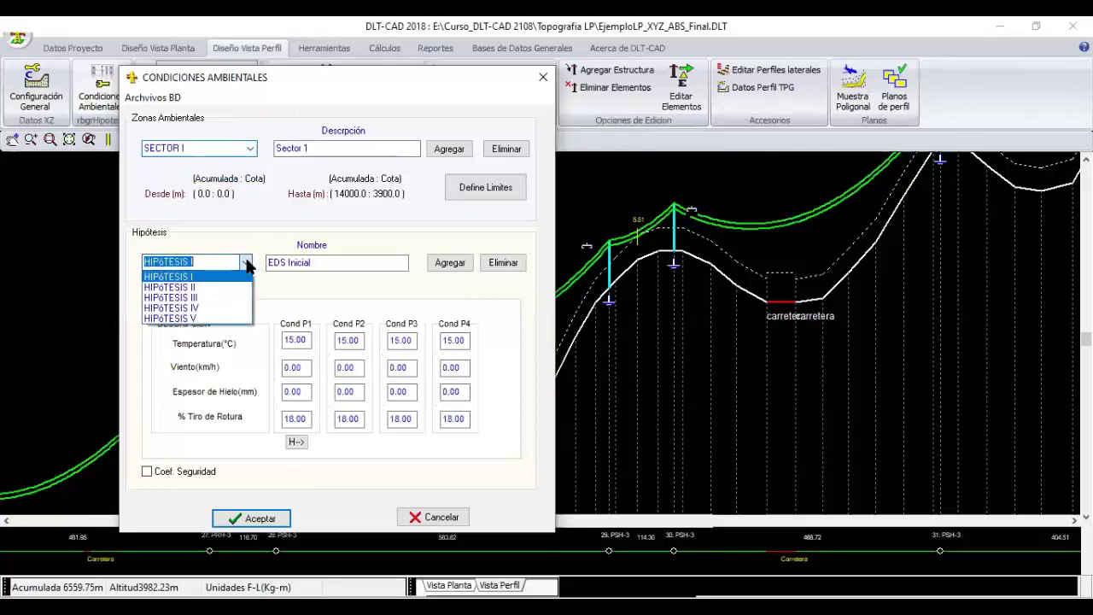
{"action": "left_click", "coordinate": [199, 318]}
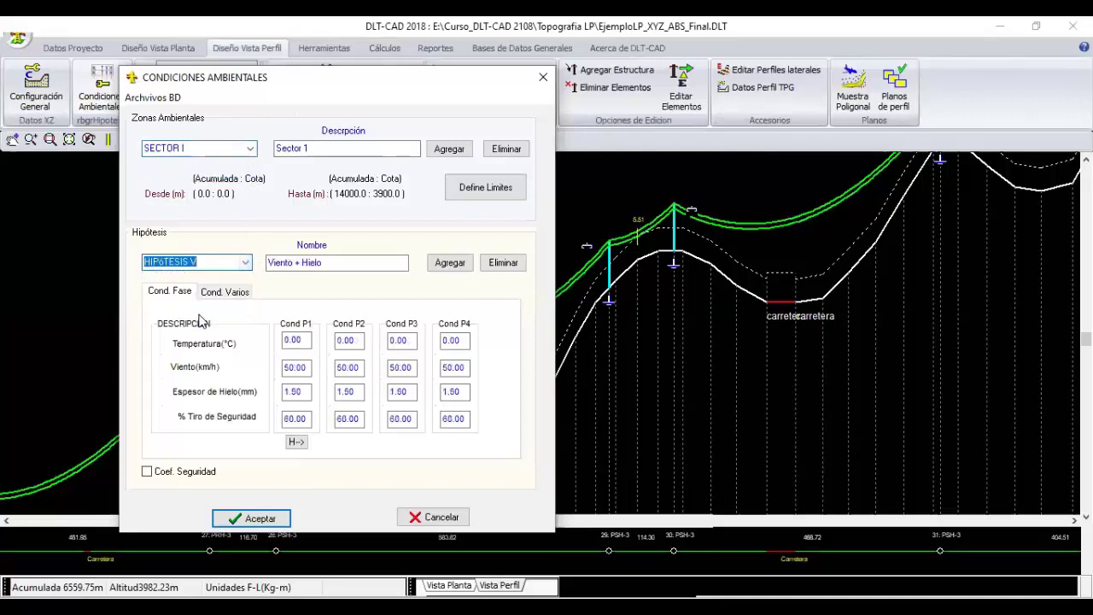
{"action": "left_click", "coordinate": [245, 262]}
{"action": "left_click", "coordinate": [214, 308]}
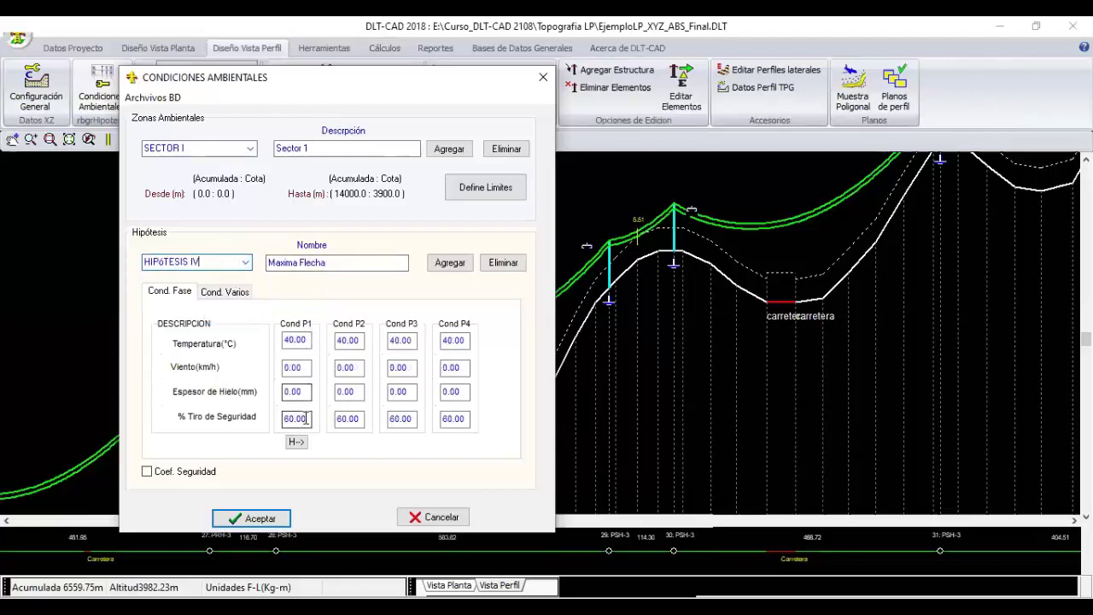
{"action": "double_click", "coordinate": [295, 340]}
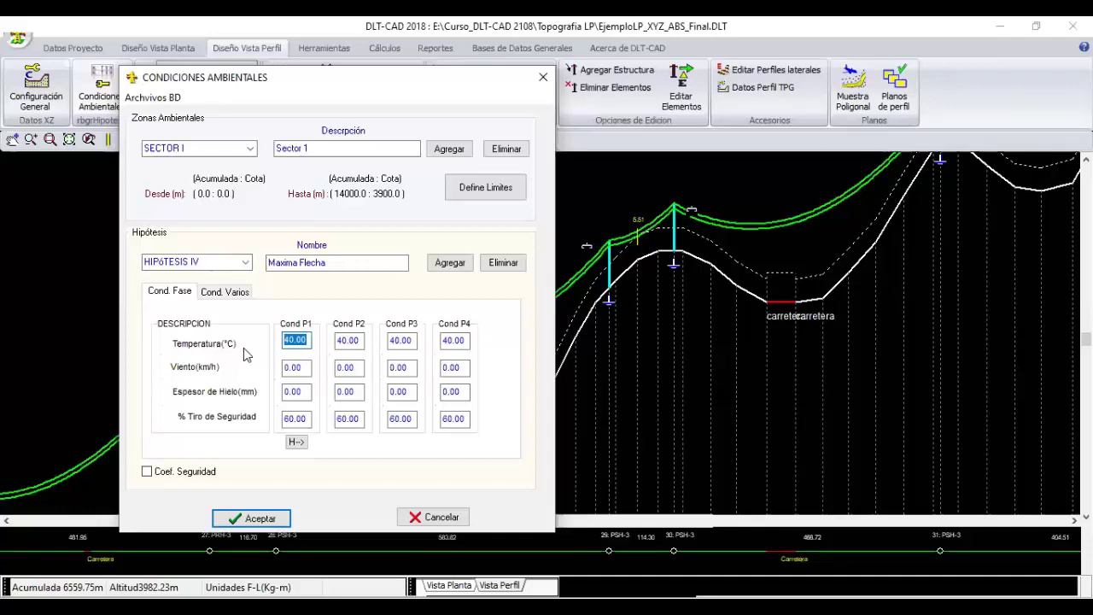
{"action": "type", "text": "52"}
{"action": "left_click", "coordinate": [248, 517]}
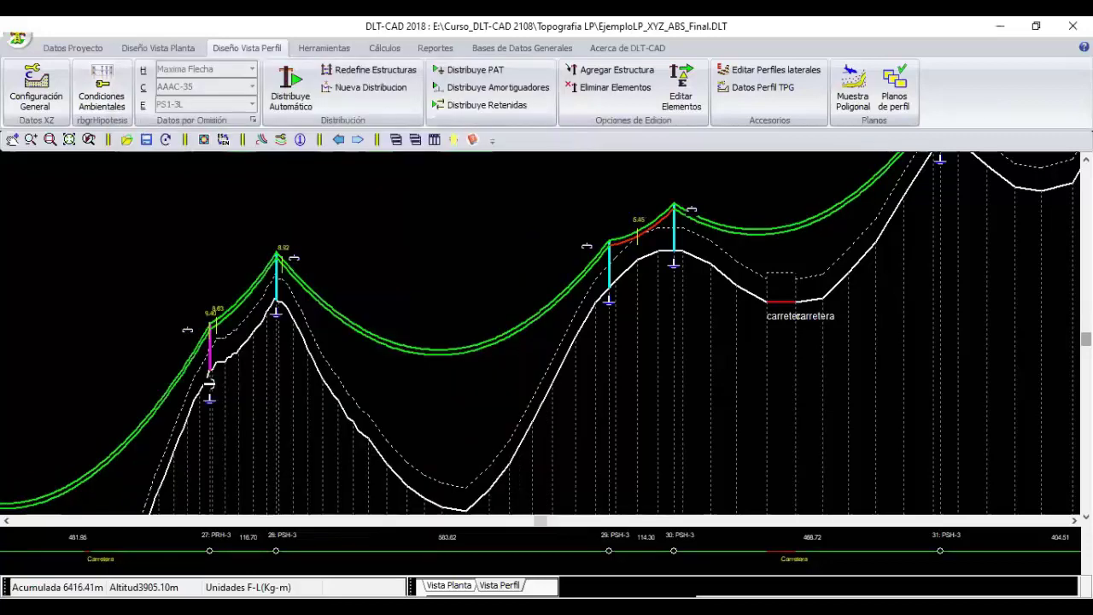
Reopen the Ampacity calculation and set the line voltage to 23 kV for conductor AAAC-35
{"action": "left_click", "coordinate": [385, 49]}
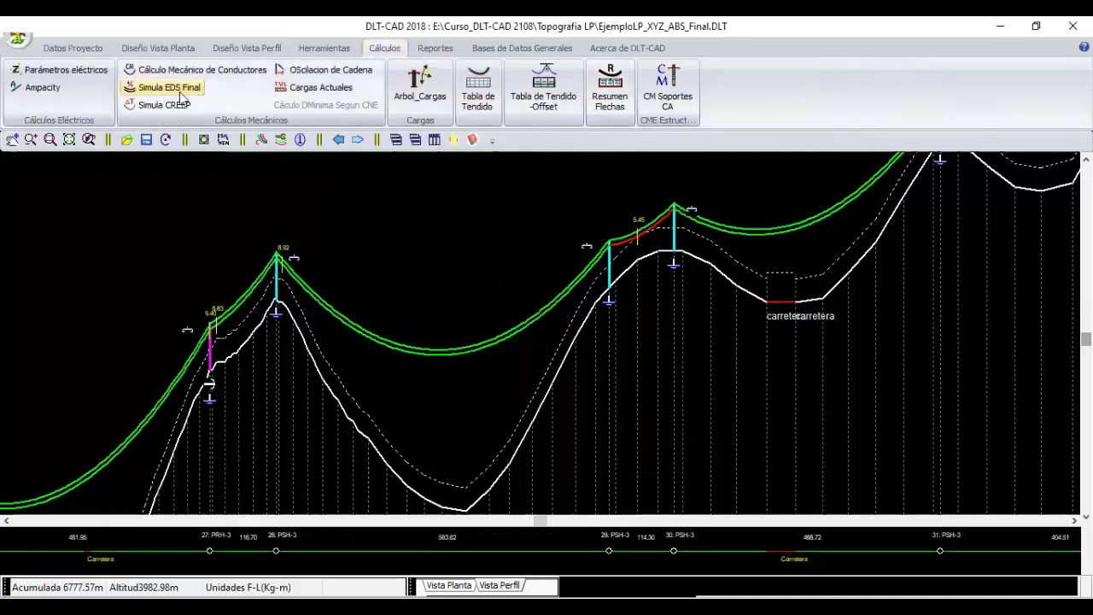
{"action": "left_click", "coordinate": [42, 88]}
{"action": "left_click", "coordinate": [414, 166]}
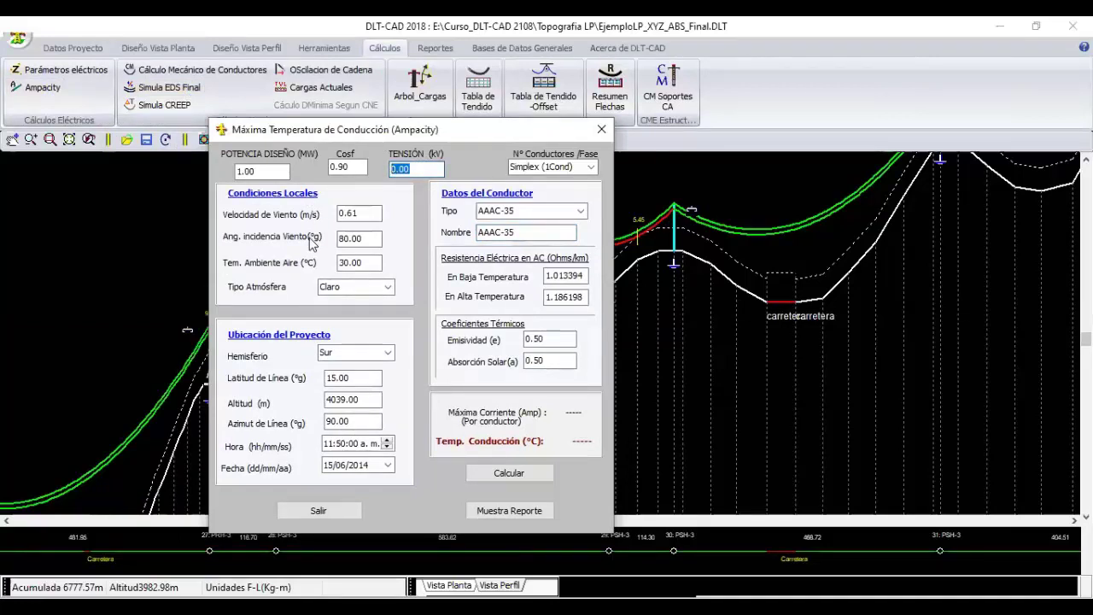
{"action": "type", "text": "23"}
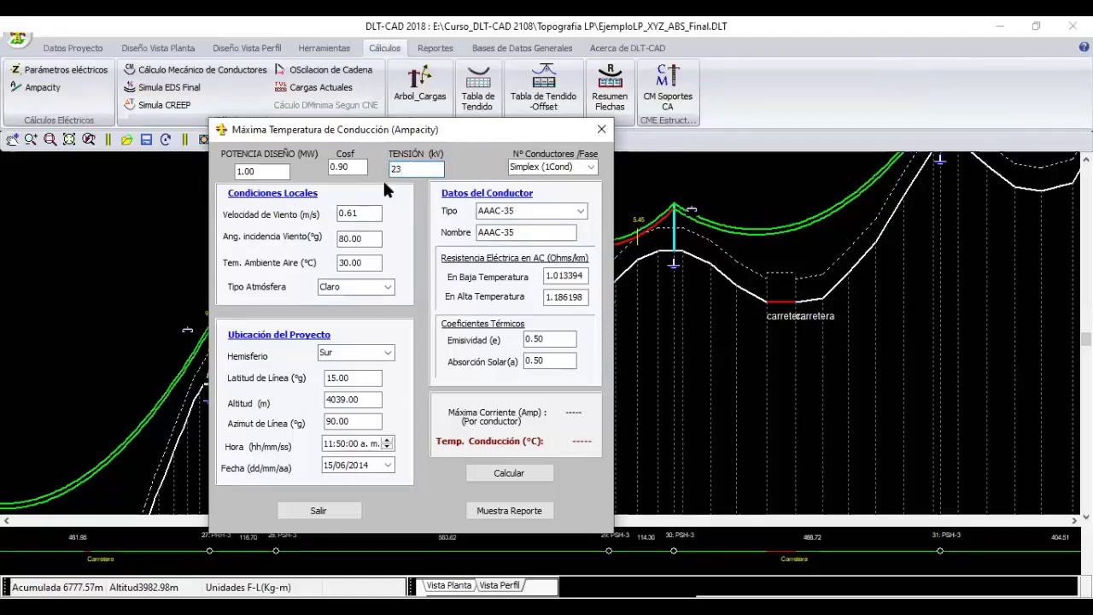
{"action": "left_click", "coordinate": [287, 171]}
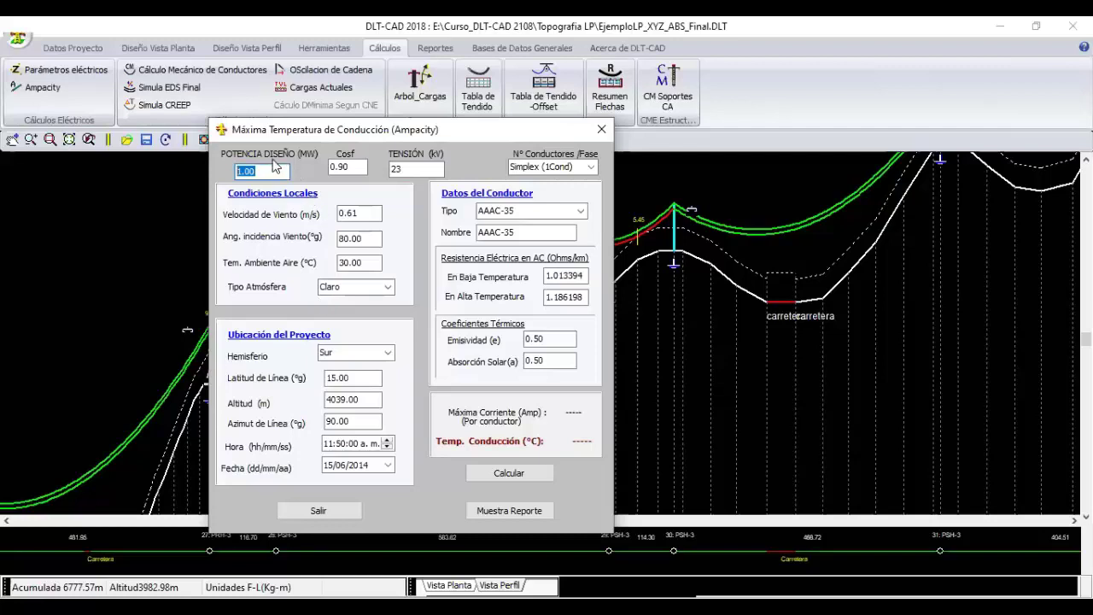
Review the conductor type list in the Ampacity dialog, keeping AAAC-35 selected
{"action": "left_click", "coordinate": [580, 211]}
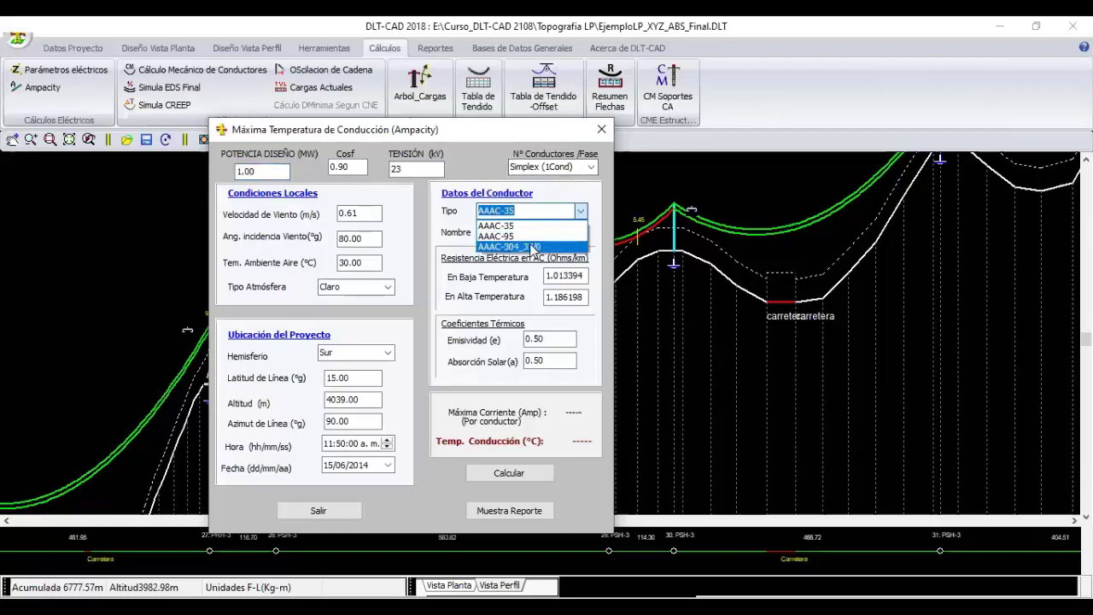
{"action": "left_click", "coordinate": [581, 225]}
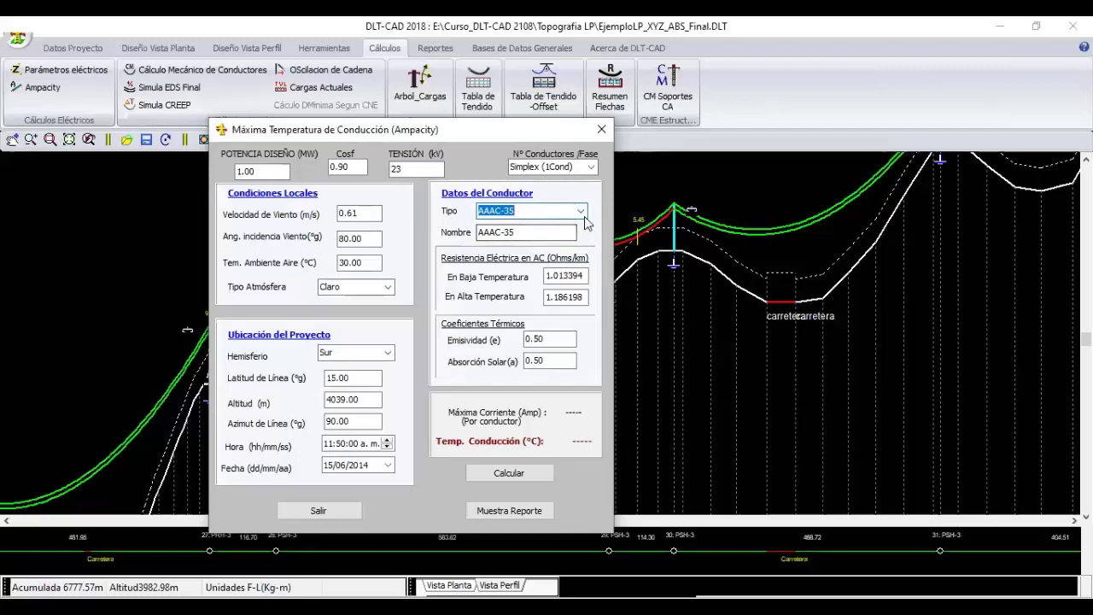
{"action": "left_click", "coordinate": [579, 211]}
{"action": "left_click", "coordinate": [531, 227]}
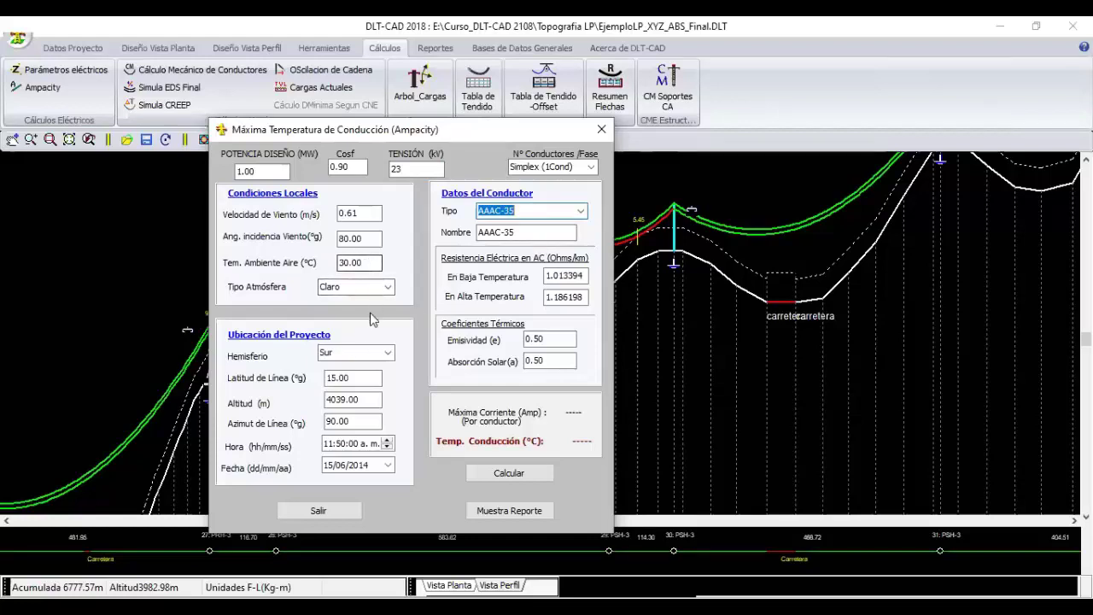
{"action": "left_click", "coordinate": [369, 263]}
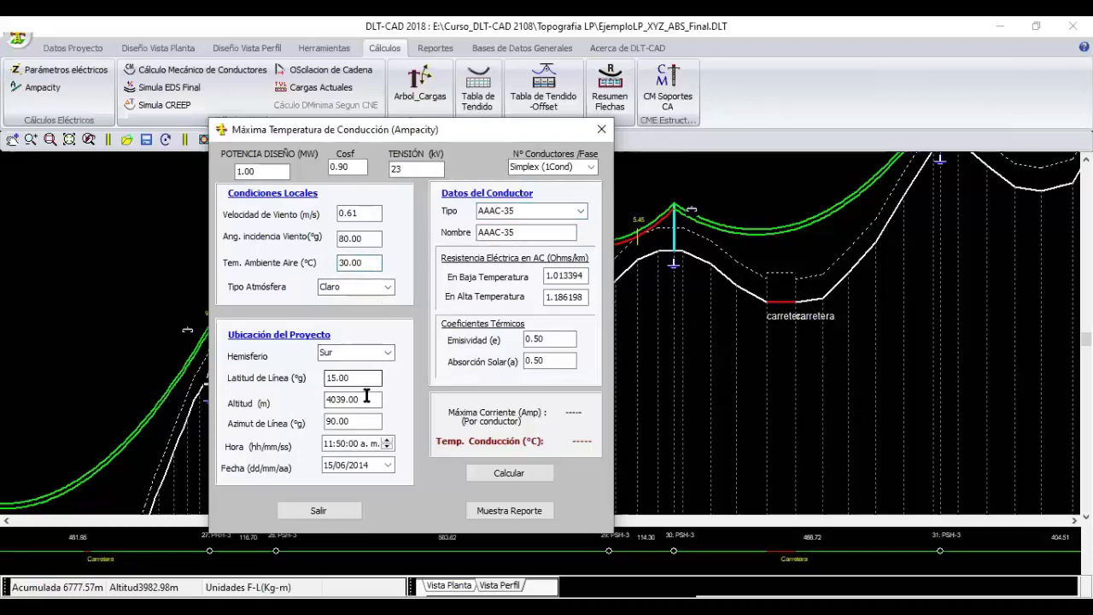
Enter altitude 3500 m and latitude 12, and set the hemisphere to Norte
{"action": "double_click", "coordinate": [345, 398]}
{"action": "type", "text": "35"}
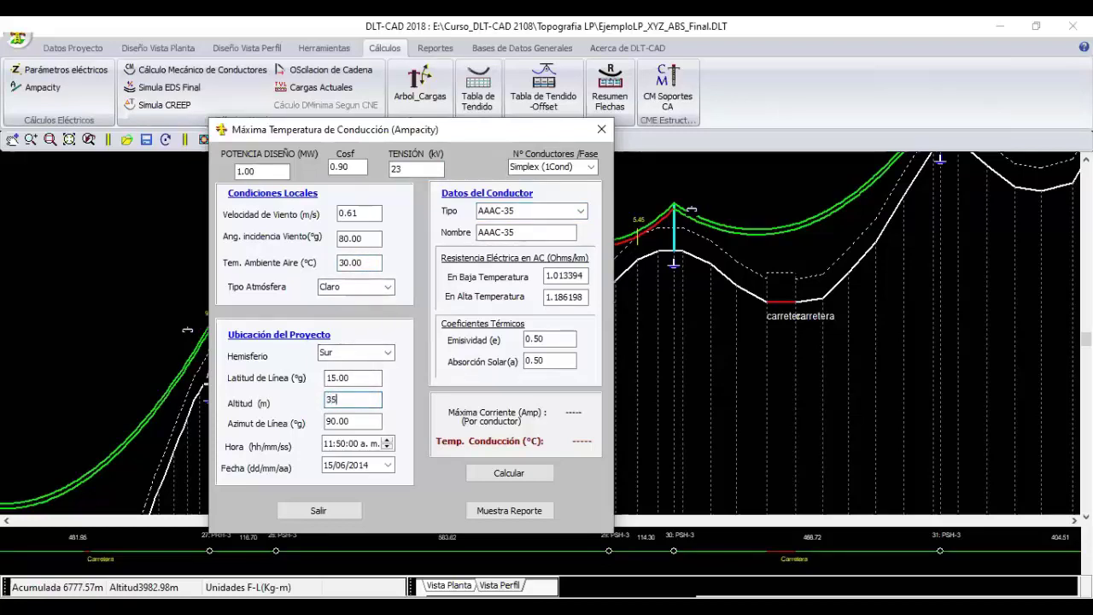
{"action": "type", "text": "00"}
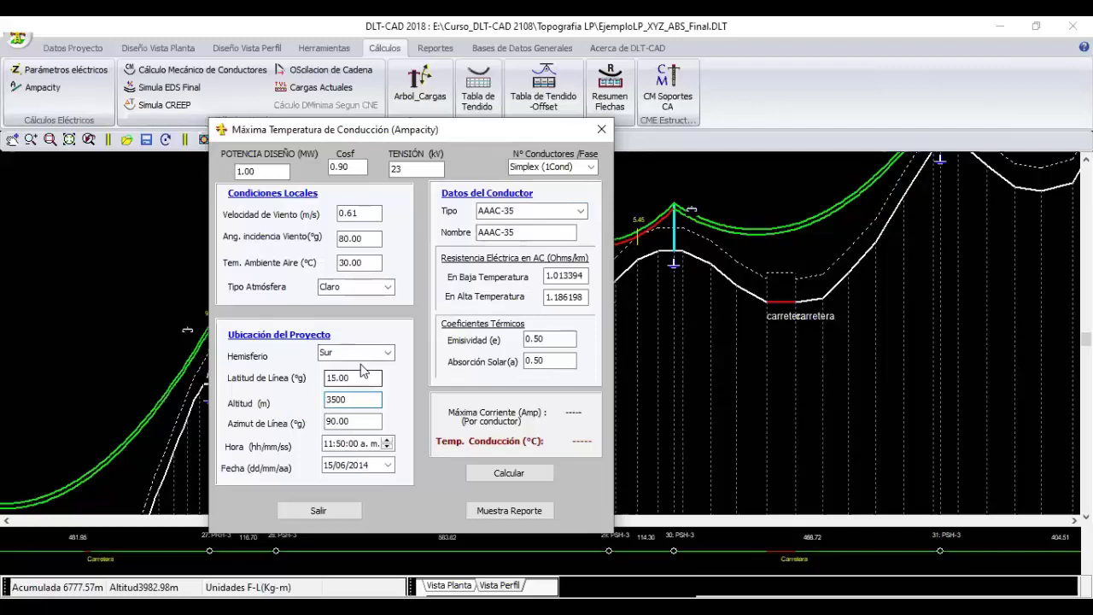
{"action": "double_click", "coordinate": [346, 377]}
{"action": "type", "text": "12"}
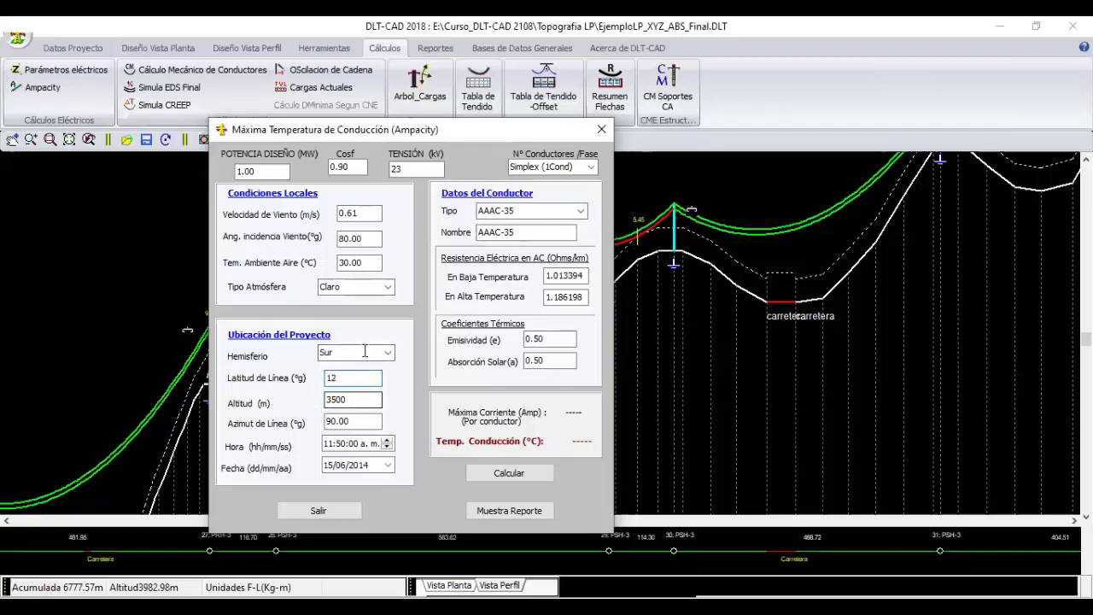
{"action": "left_click", "coordinate": [386, 353]}
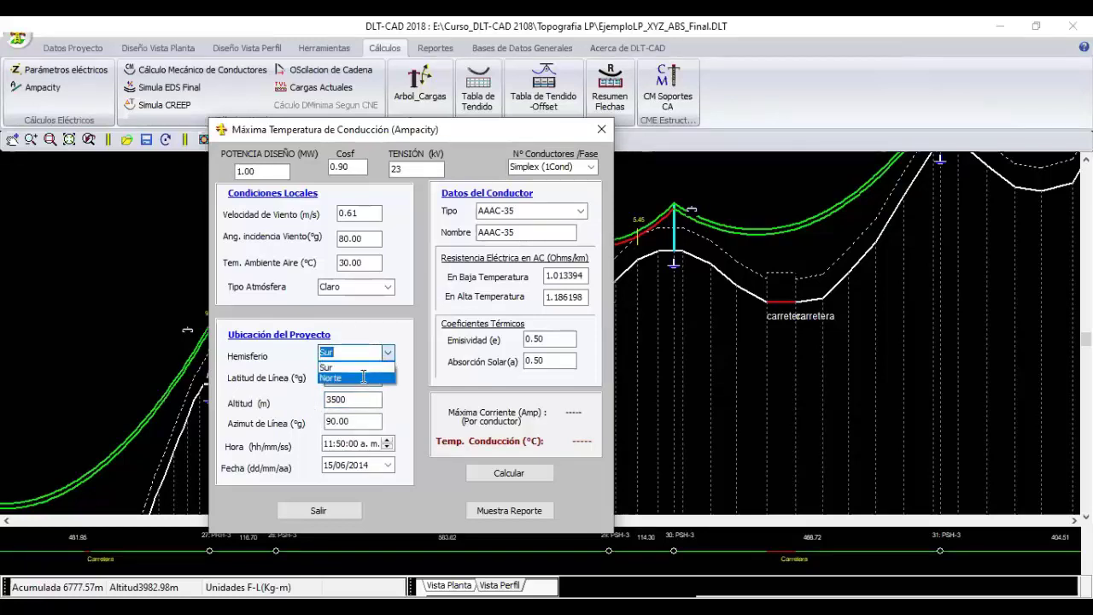
{"action": "left_click", "coordinate": [385, 377]}
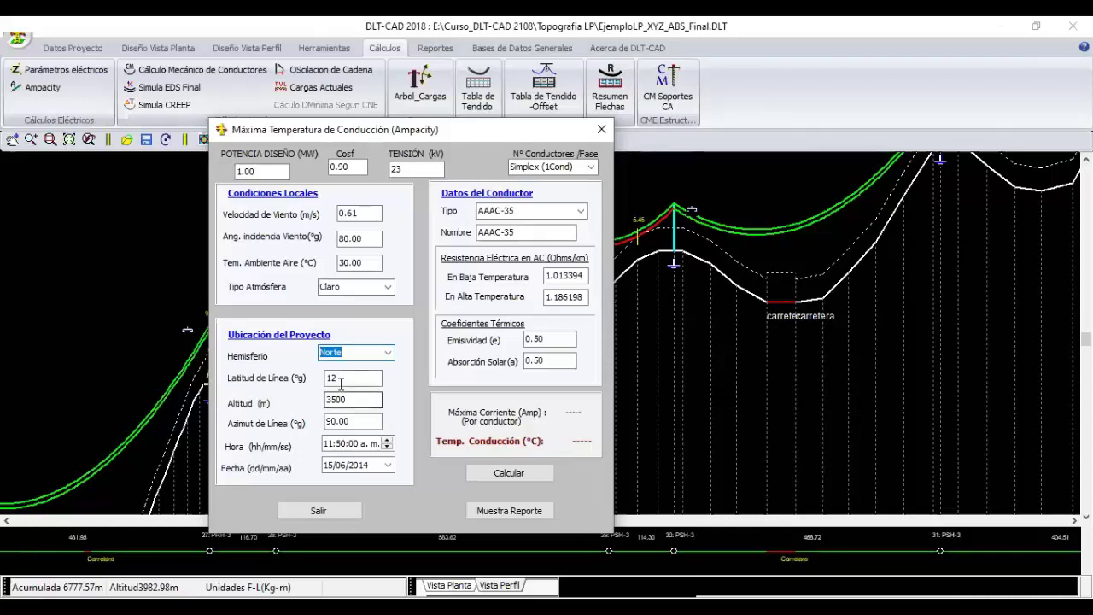
{"action": "left_click", "coordinate": [365, 375]}
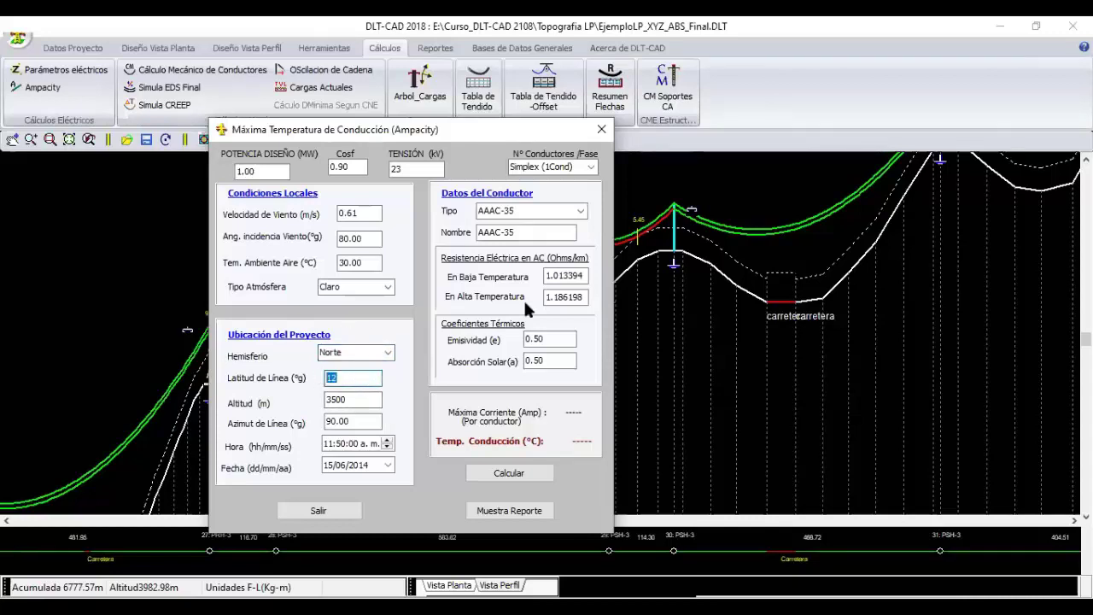
Calculate ampacity, then recalculate with 25 °C ambient air, giving 27.89 A and 33.82 °C
{"action": "left_click", "coordinate": [501, 475]}
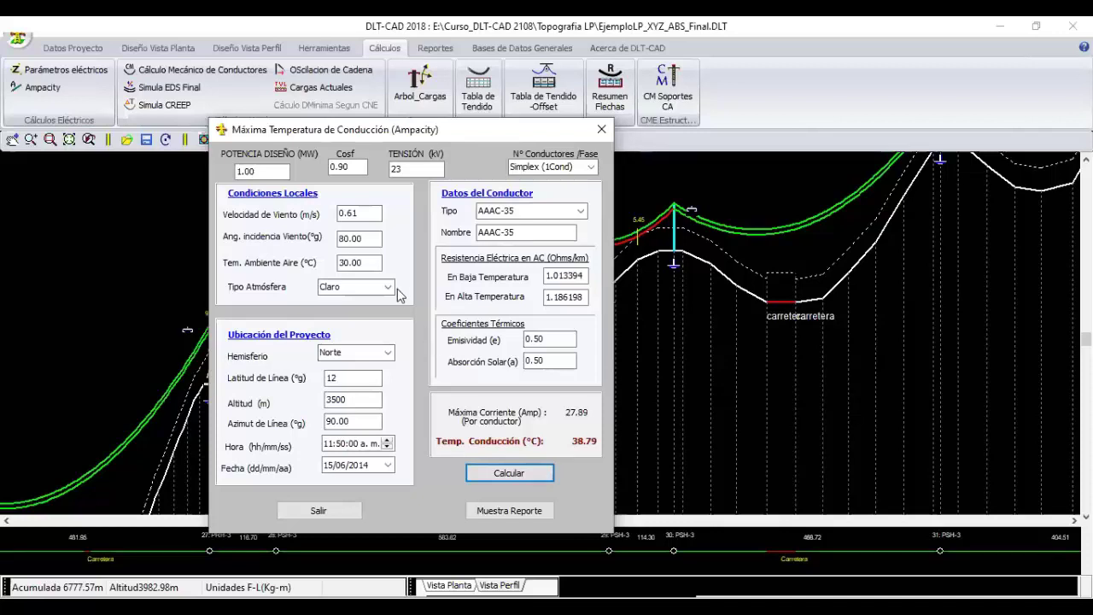
{"action": "left_click_drag", "start_coordinate": [377, 263], "coordinate": [305, 266]}
{"action": "type", "text": "2"}
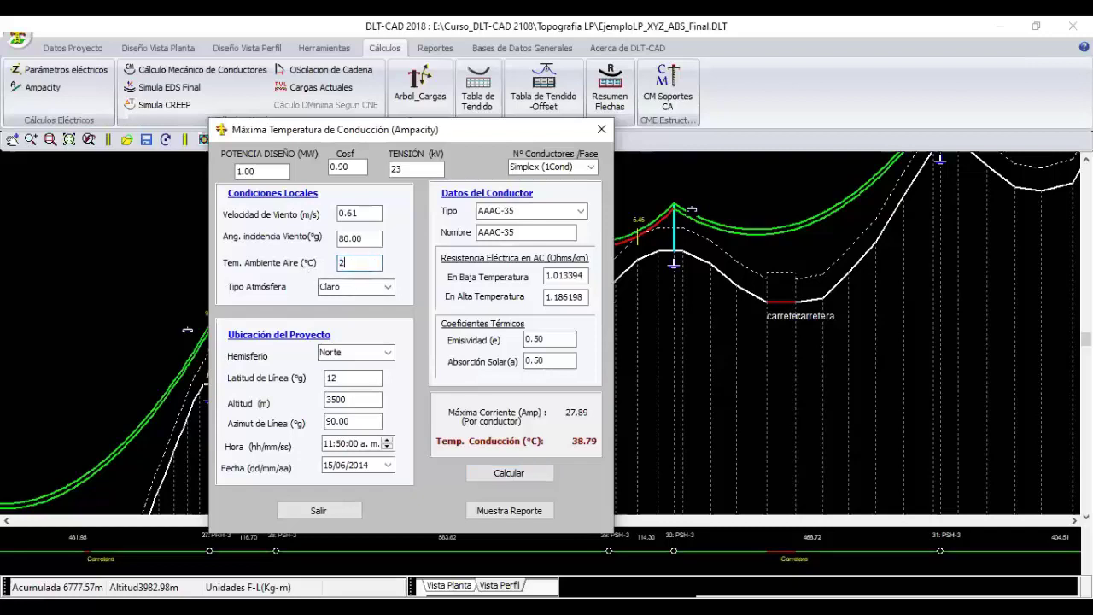
{"action": "type", "text": "5"}
{"action": "left_click", "coordinate": [508, 473]}
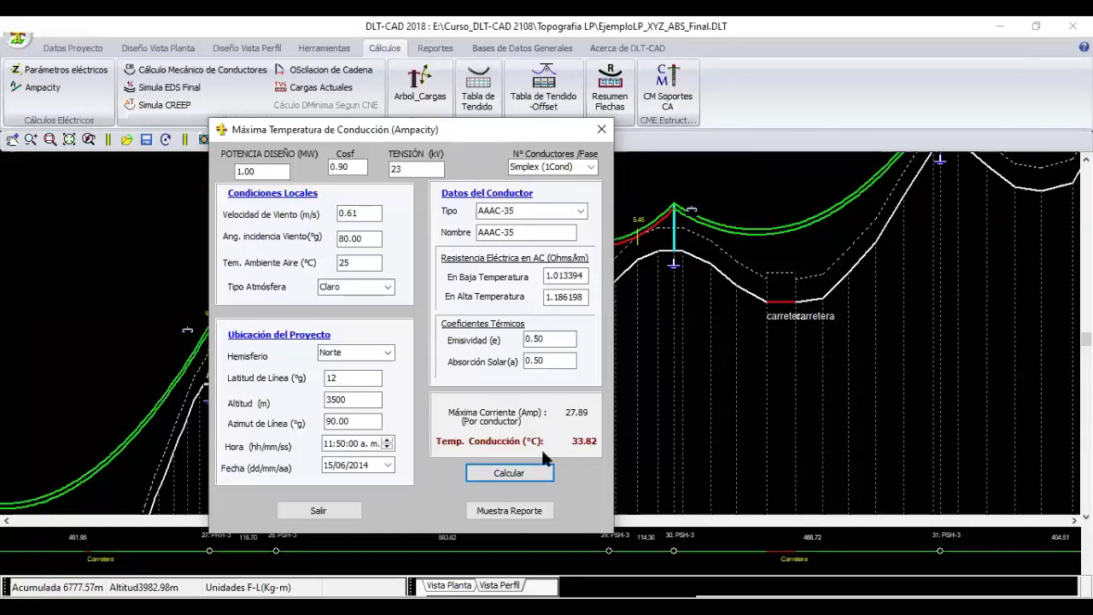
Change ambient air temperature to 10 °C and recalculate, giving a conduction temperature below 10 °C
{"action": "double_click", "coordinate": [359, 262]}
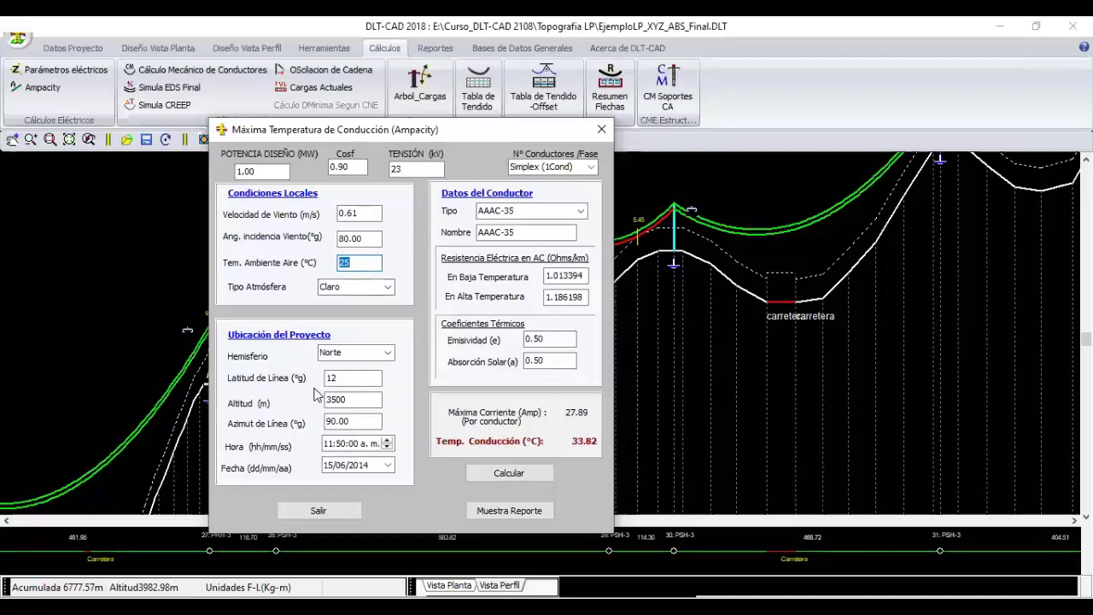
{"action": "type", "text": "15"}
{"action": "key", "text": "BackSpace"}
{"action": "type", "text": "0"}
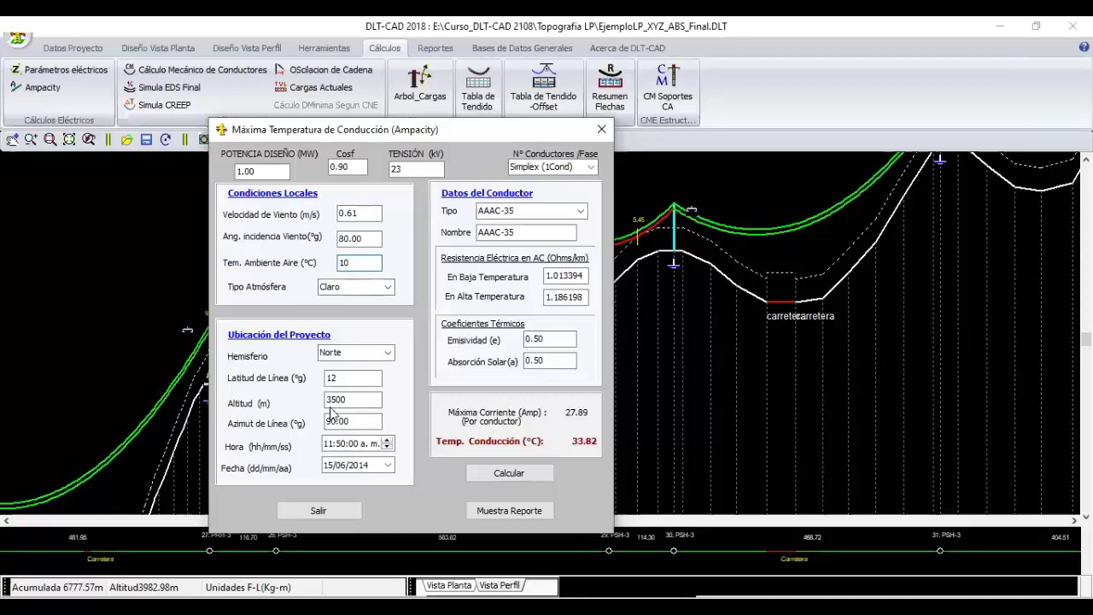
{"action": "left_click", "coordinate": [504, 475]}
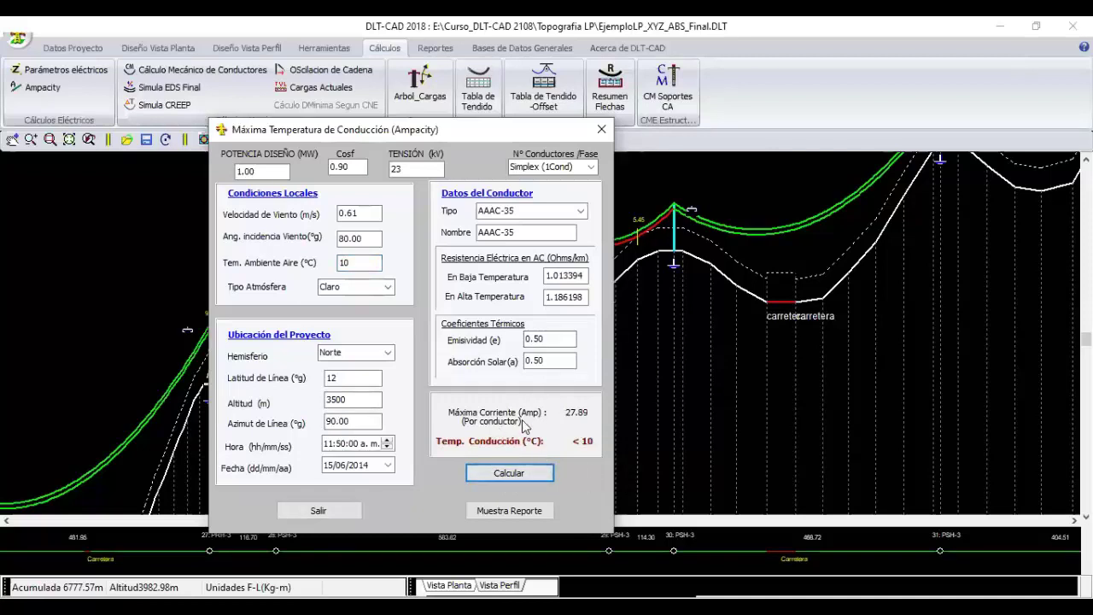
{"action": "double_click", "coordinate": [361, 264]}
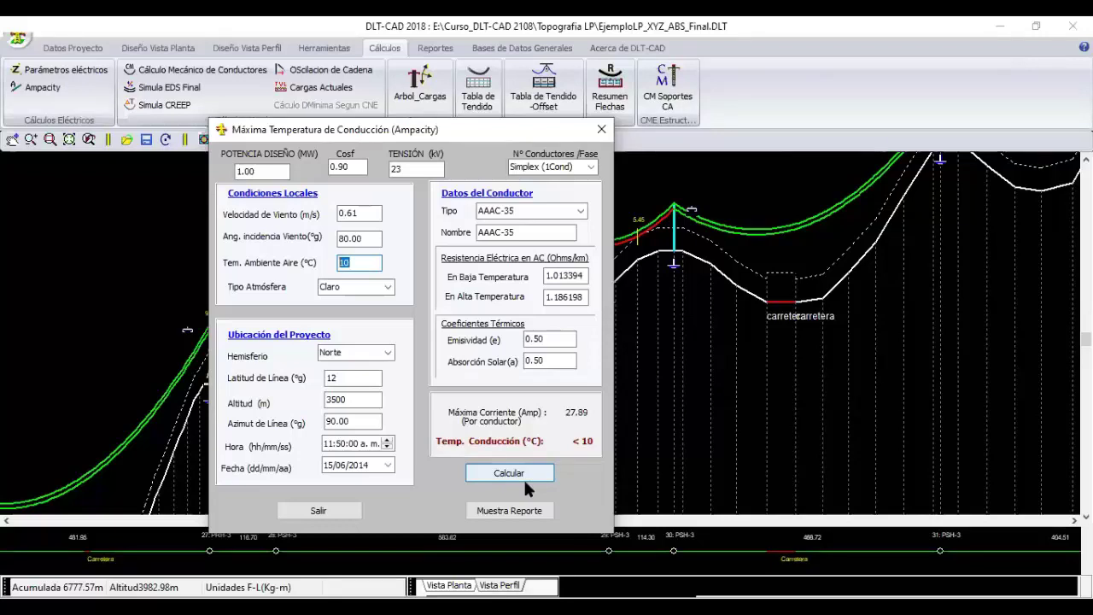
Close the ampacity calculation and change hypothesis IV's Cond P1 temperature from 52 to 30 °C
{"action": "left_click", "coordinate": [318, 511]}
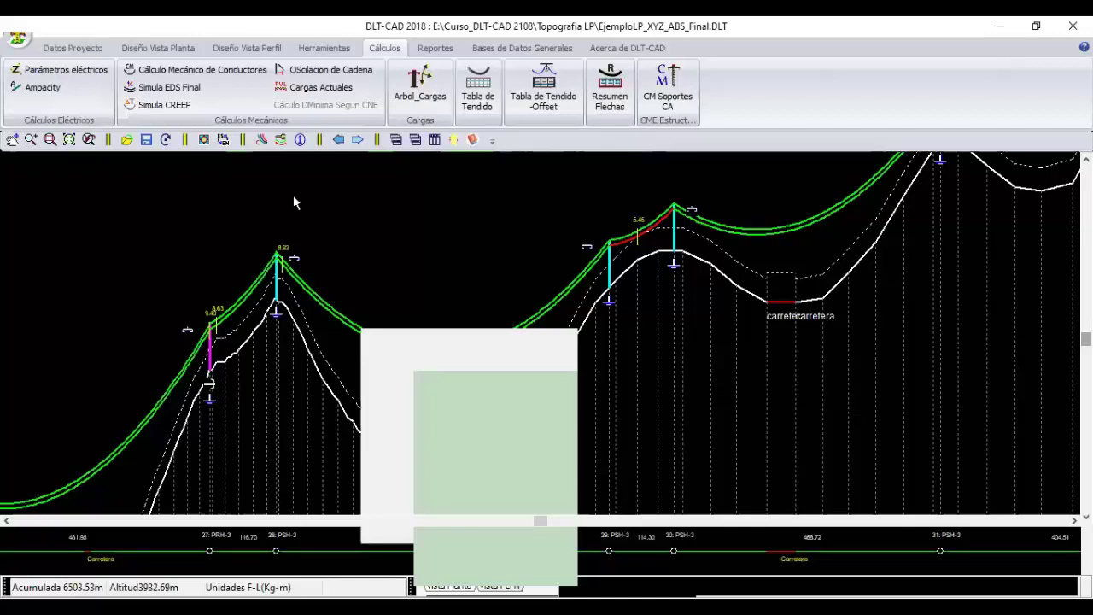
{"action": "left_click", "coordinate": [245, 48]}
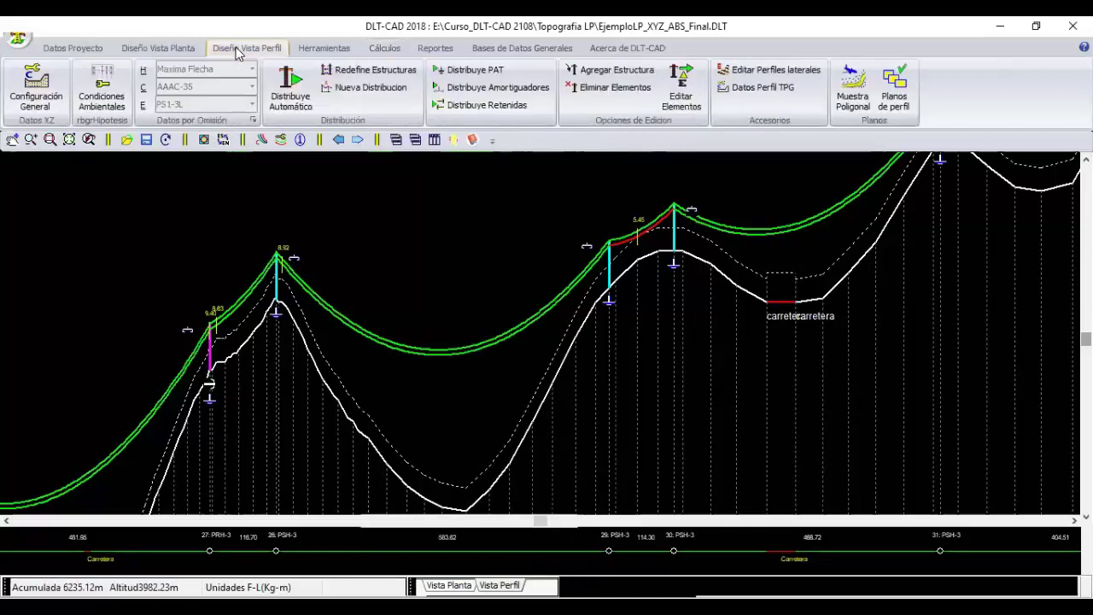
{"action": "left_click", "coordinate": [116, 85]}
{"action": "left_click_drag", "start_coordinate": [283, 156], "coordinate": [311, 110]}
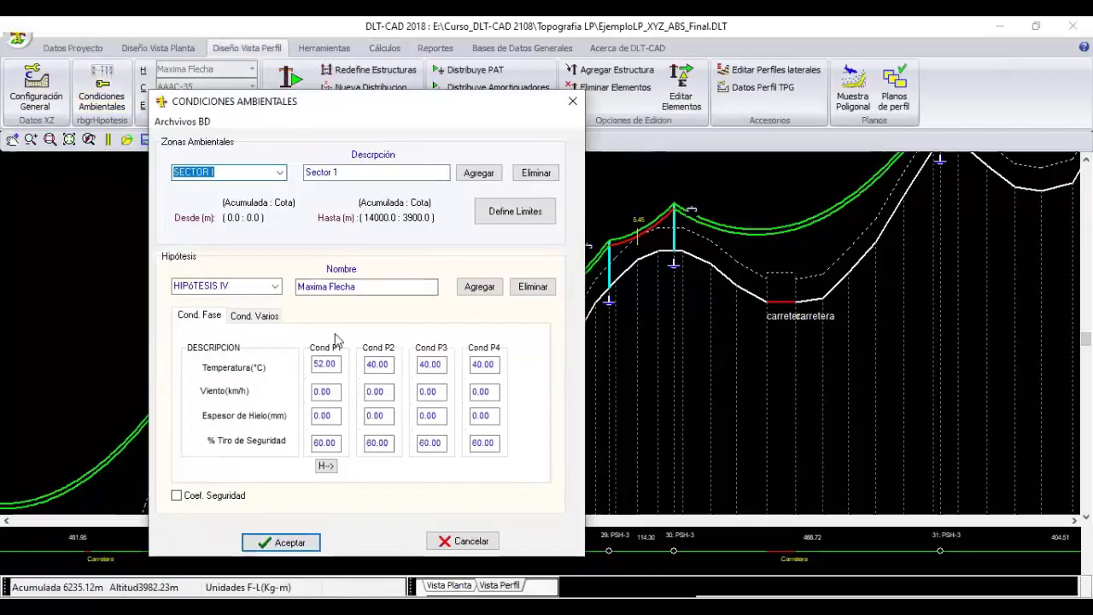
{"action": "double_click", "coordinate": [326, 364]}
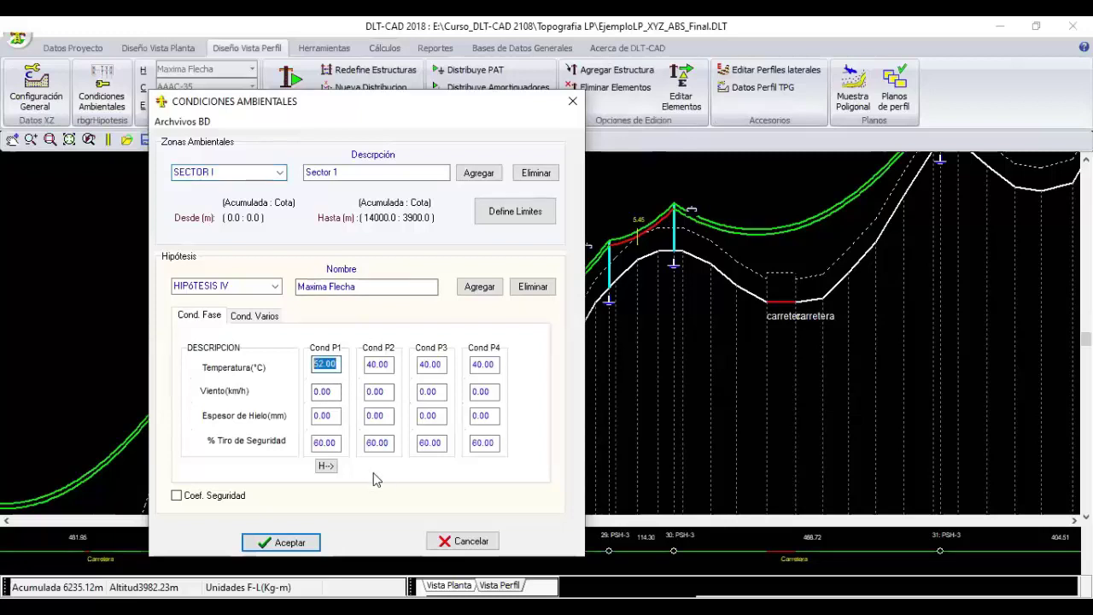
{"action": "type", "text": "2"}
{"action": "type", "text": "5"}
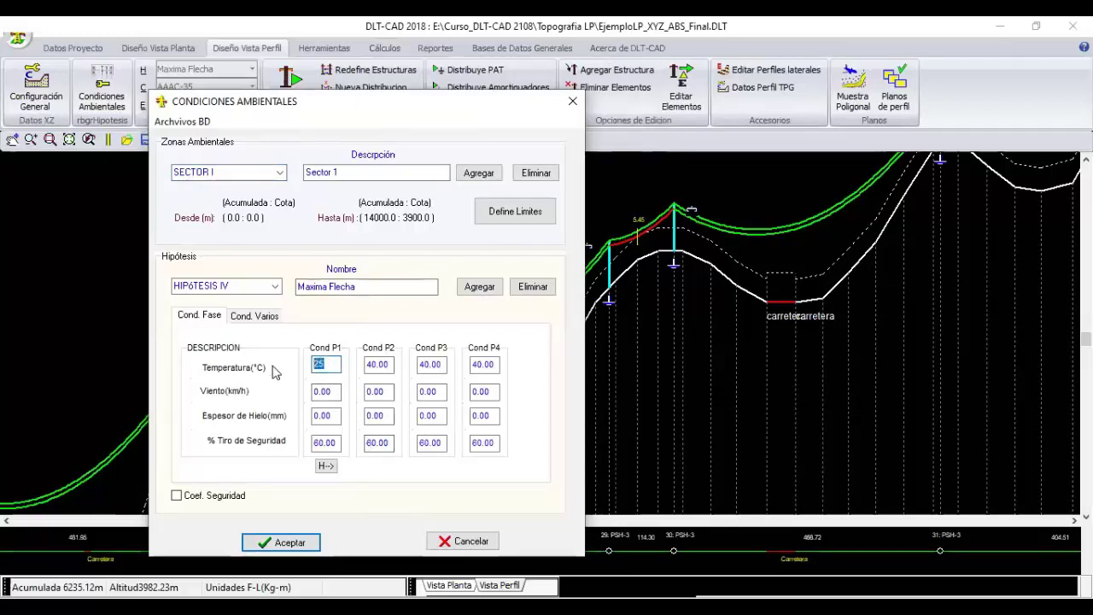
{"action": "key", "text": "BackSpace"}
{"action": "key", "text": "BackSpace"}
{"action": "type", "text": "30"}
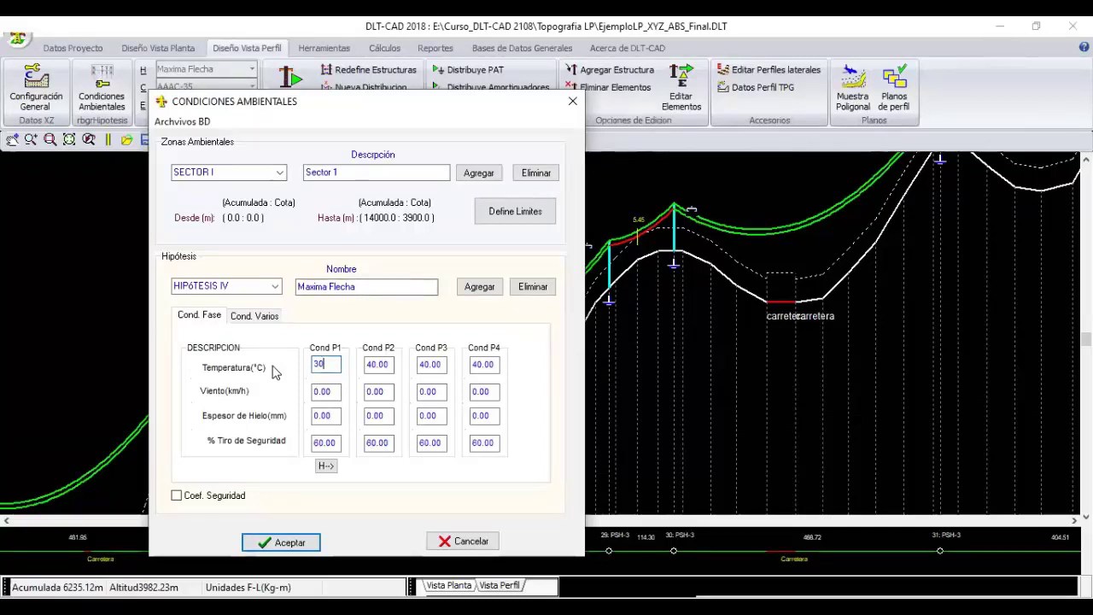
{"action": "left_click", "coordinate": [279, 541]}
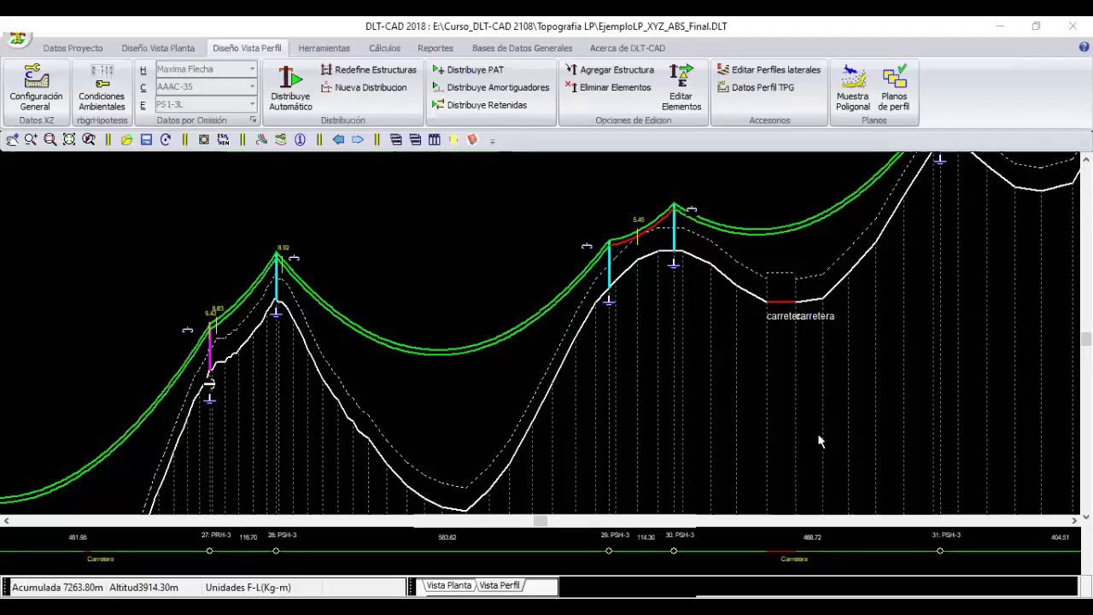
{"action": "left_click", "coordinate": [118, 95]}
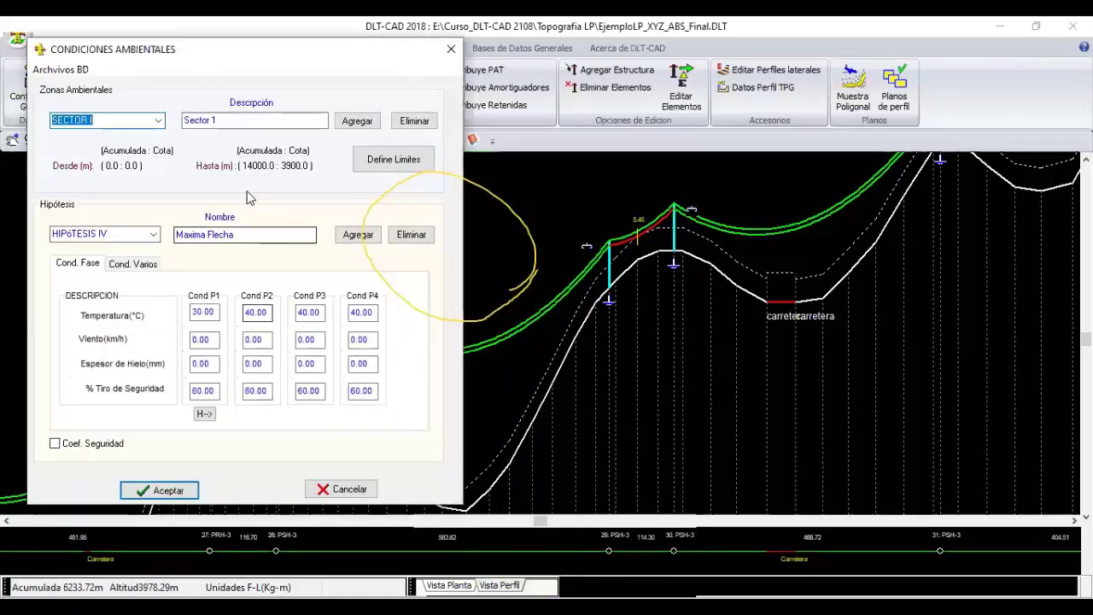
{"action": "left_click", "coordinate": [341, 488]}
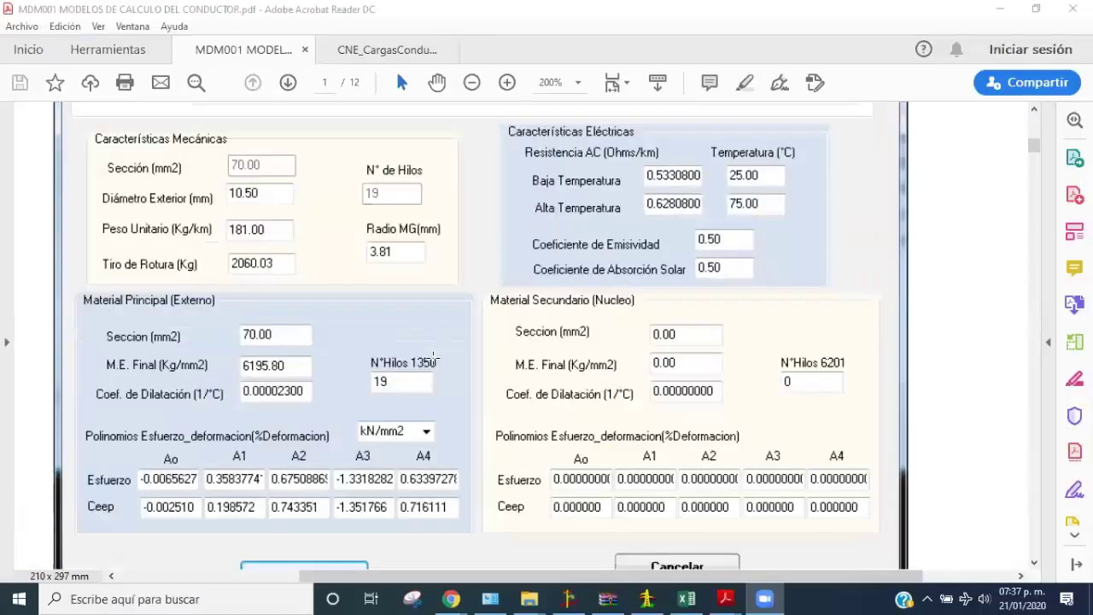
Zoom the calculation PDF to 125% and scroll down to the Cuadro Nº 1.0 AAAC data table
{"action": "scroll", "coordinate": [433, 363], "scroll_direction": "up", "scroll_amount": 3}
{"action": "scroll", "coordinate": [434, 361], "scroll_direction": "up", "scroll_amount": 3}
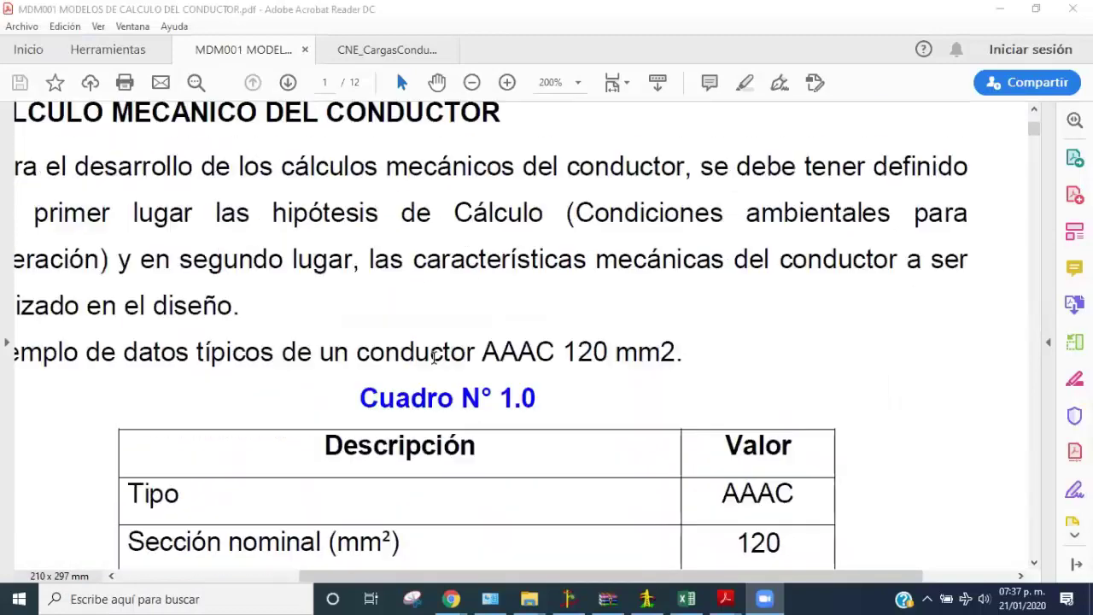
{"action": "scroll", "coordinate": [433, 361], "scroll_direction": "up", "scroll_amount": 2}
{"action": "scroll", "coordinate": [460, 256], "scroll_direction": "up", "scroll_amount": 2}
{"action": "left_click", "coordinate": [478, 87]}
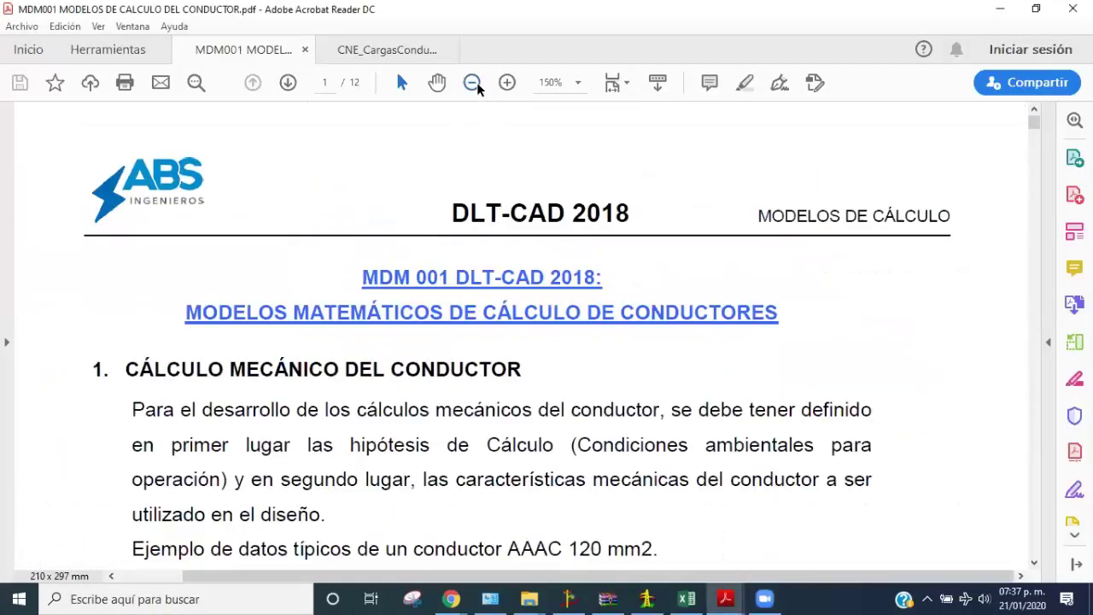
{"action": "left_click", "coordinate": [478, 87]}
{"action": "scroll", "coordinate": [498, 136], "scroll_direction": "down", "scroll_amount": 2}
{"action": "left_click", "coordinate": [472, 81]}
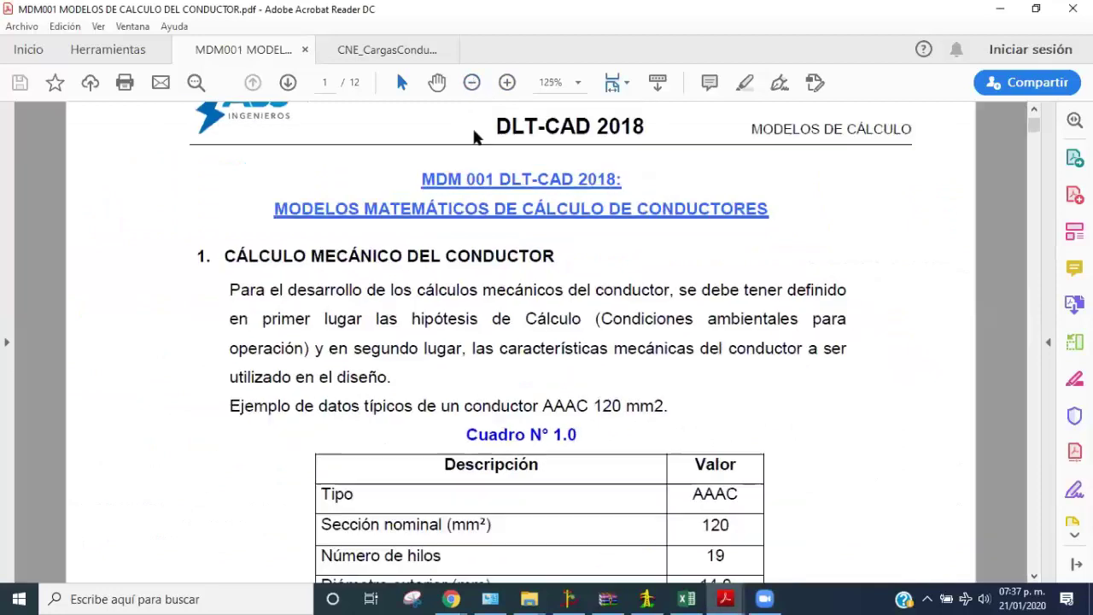
{"action": "scroll", "coordinate": [493, 260], "scroll_direction": "down", "scroll_amount": 1}
{"action": "scroll", "coordinate": [494, 260], "scroll_direction": "down", "scroll_amount": 1}
{"action": "left_click", "coordinate": [478, 84]}
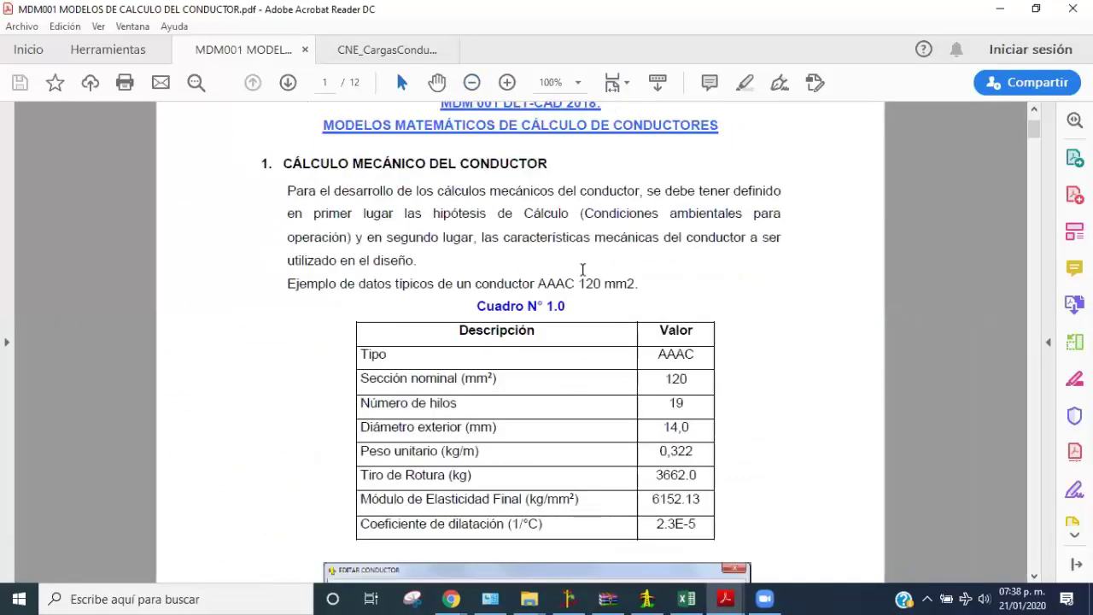
{"action": "left_click", "coordinate": [506, 83]}
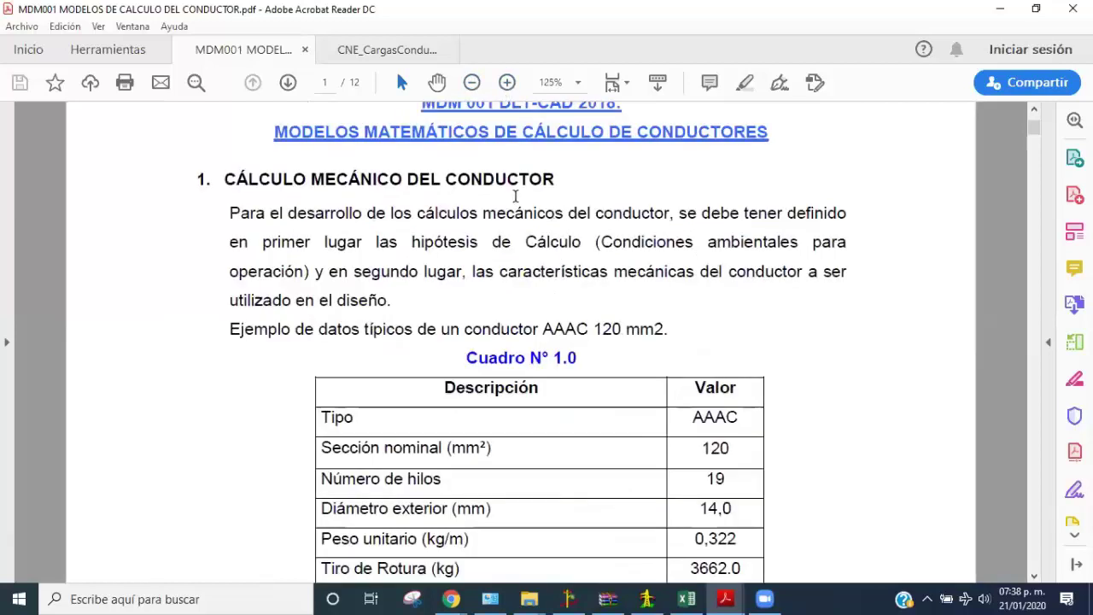
{"action": "scroll", "coordinate": [559, 330], "scroll_direction": "down", "scroll_amount": 1}
{"action": "scroll", "coordinate": [651, 342], "scroll_direction": "down", "scroll_amount": 1}
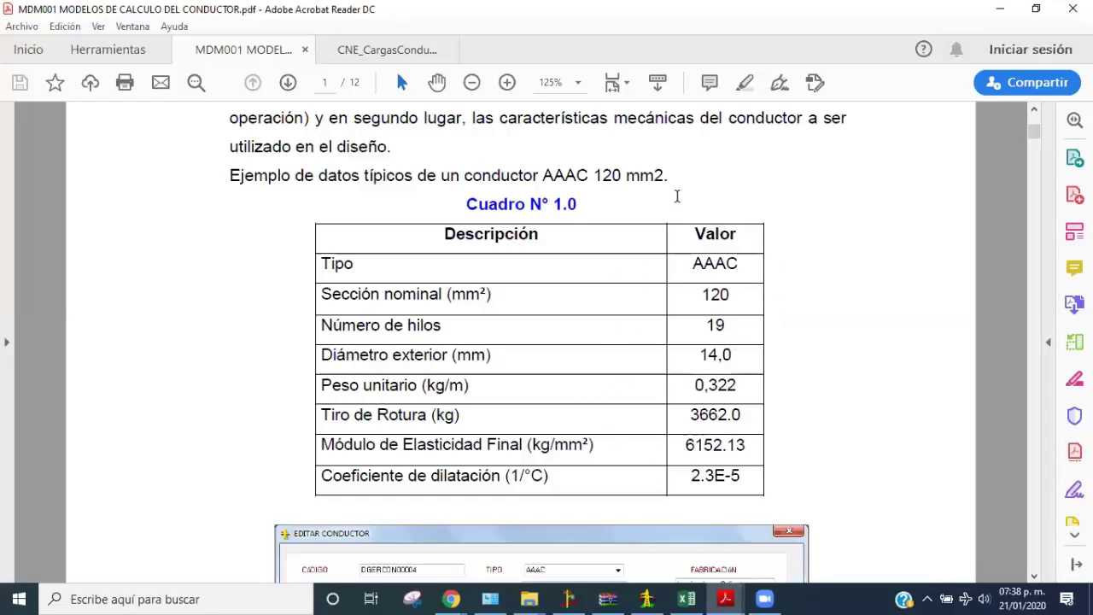
Scroll through the AAAC table and EDITAR CONDUCTOR image, zoom to 139%, and select values 120 to 2.3E-5
{"action": "scroll", "coordinate": [732, 273], "scroll_direction": "down", "scroll_amount": 1}
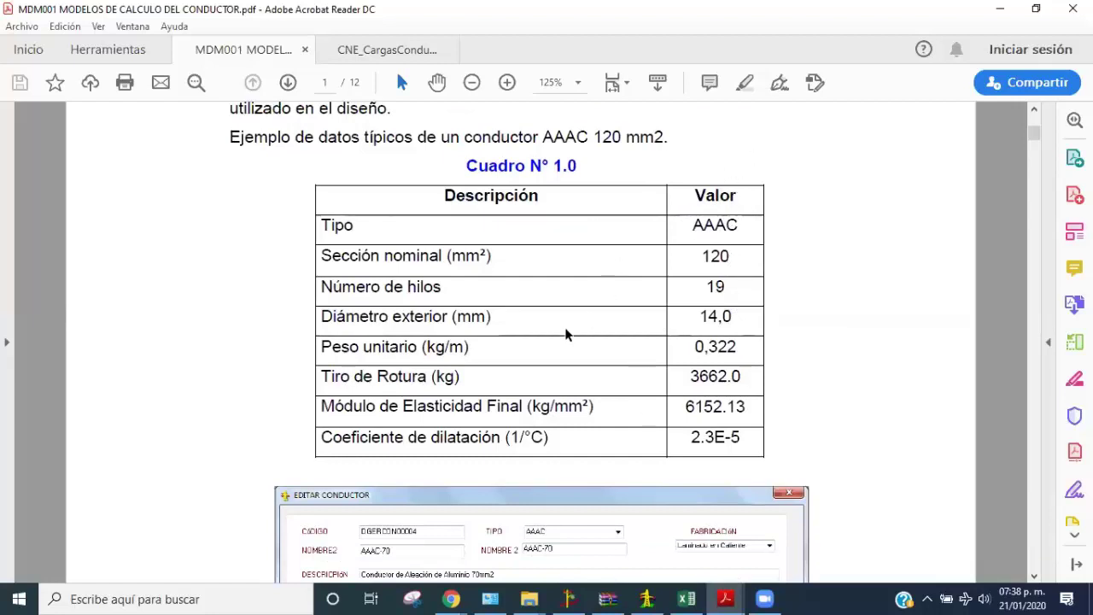
{"action": "scroll", "coordinate": [568, 358], "scroll_direction": "down", "scroll_amount": 2}
{"action": "scroll", "coordinate": [570, 361], "scroll_direction": "down", "scroll_amount": 2}
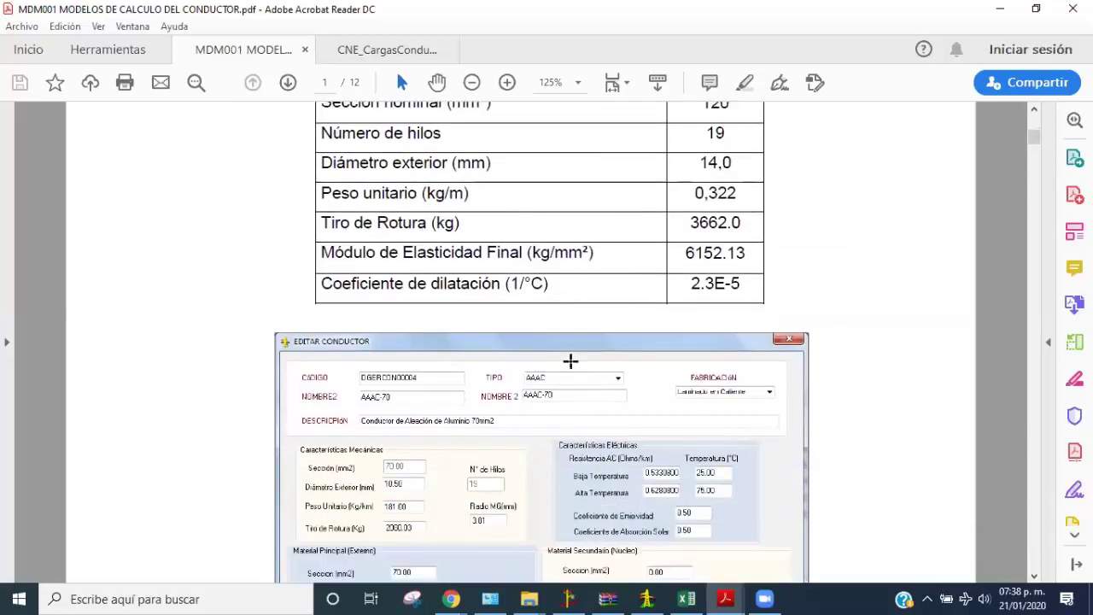
{"action": "scroll", "coordinate": [570, 361], "scroll_direction": "down", "scroll_amount": 3}
{"action": "scroll", "coordinate": [570, 361], "scroll_direction": "down", "scroll_amount": 2}
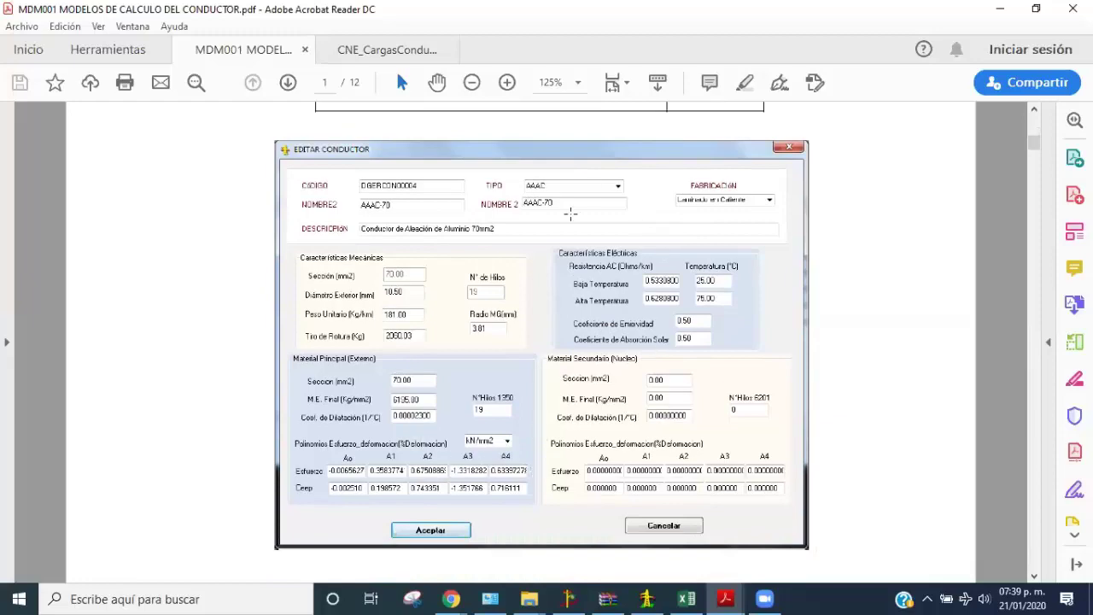
{"action": "scroll", "coordinate": [512, 298], "scroll_direction": "down", "scroll_amount": 2}
{"action": "scroll", "coordinate": [476, 367], "scroll_direction": "down", "scroll_amount": 8}
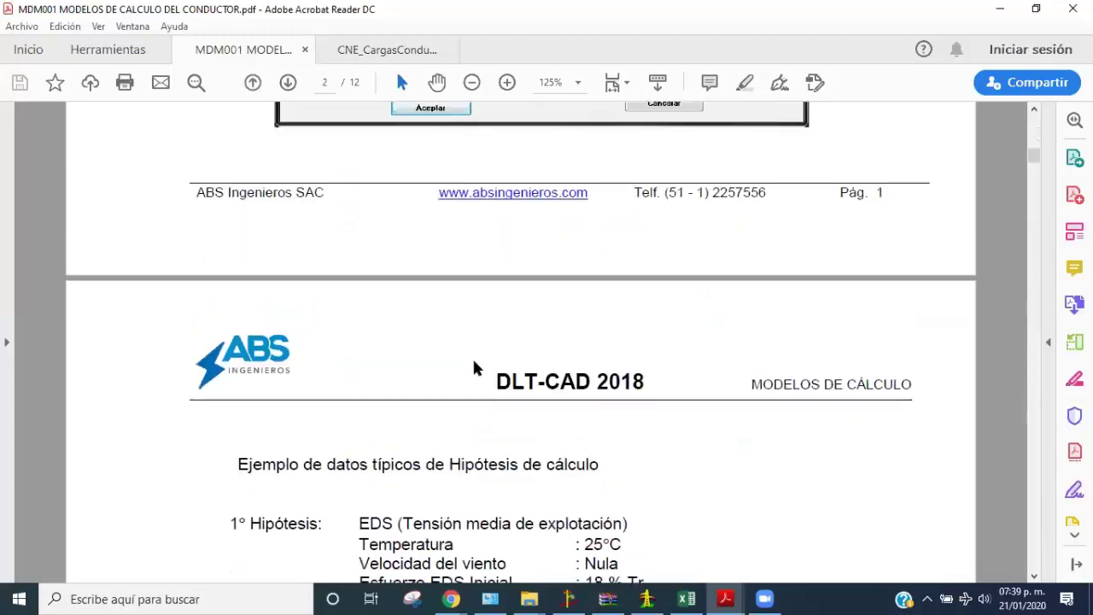
{"action": "scroll", "coordinate": [475, 367], "scroll_direction": "up", "scroll_amount": 9}
{"action": "scroll", "coordinate": [478, 368], "scroll_direction": "up", "scroll_amount": 5}
{"action": "scroll", "coordinate": [487, 368], "scroll_direction": "up", "scroll_amount": 6}
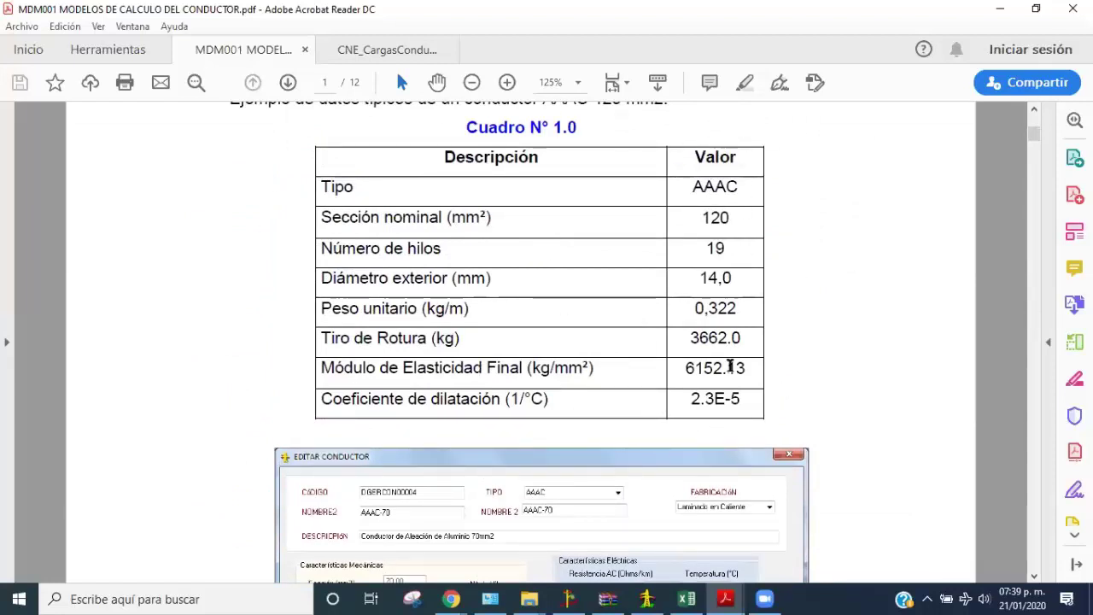
{"action": "left_click", "coordinate": [504, 86]}
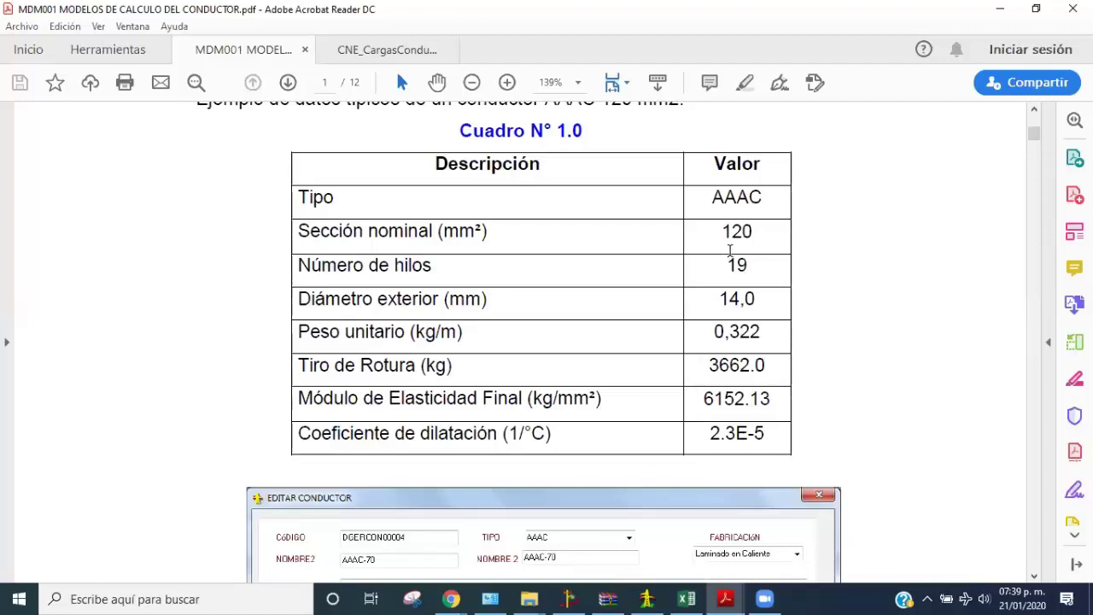
{"action": "left_click_drag", "start_coordinate": [722, 231], "coordinate": [760, 435]}
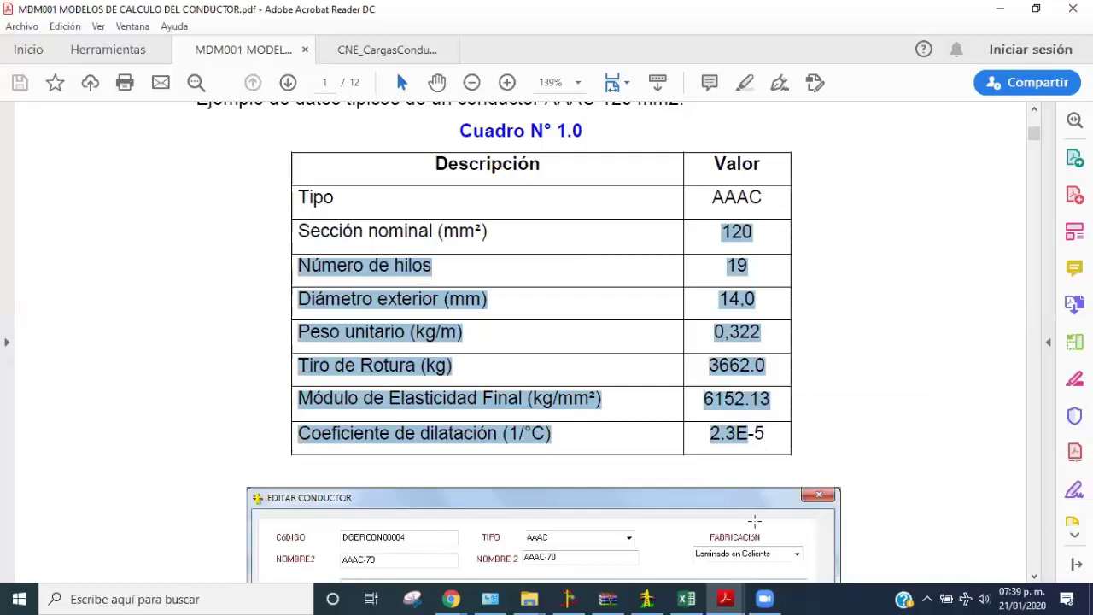
Scroll to page 2's list of four calculation hypotheses
{"action": "scroll", "coordinate": [520, 367], "scroll_direction": "down", "scroll_amount": 5}
{"action": "scroll", "coordinate": [520, 367], "scroll_direction": "down", "scroll_amount": 3}
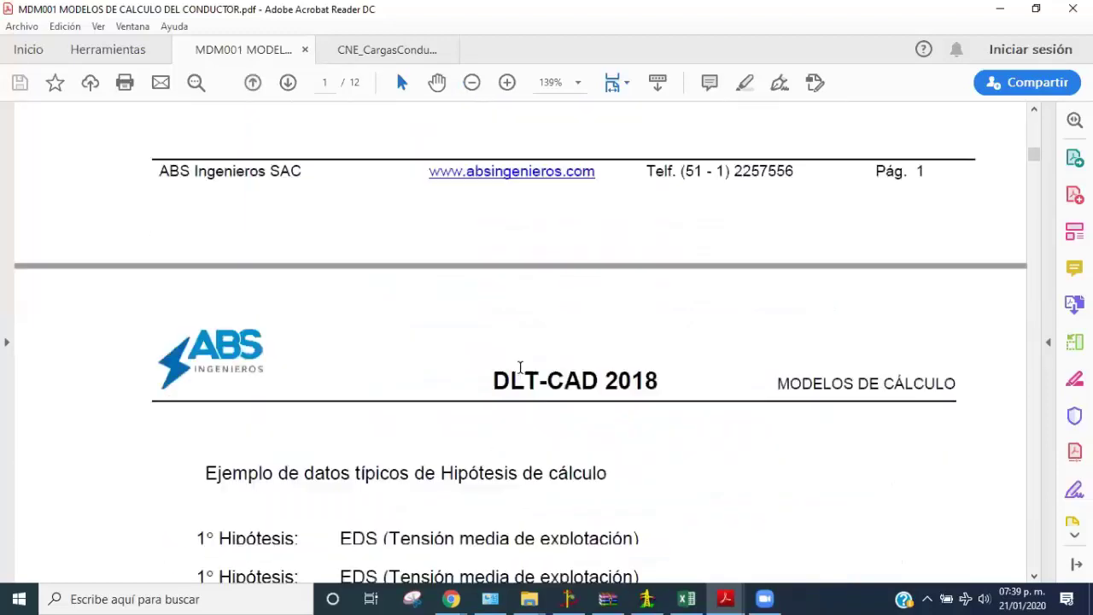
{"action": "scroll", "coordinate": [519, 367], "scroll_direction": "down", "scroll_amount": 3}
{"action": "scroll", "coordinate": [520, 369], "scroll_direction": "down", "scroll_amount": 3}
{"action": "scroll", "coordinate": [523, 373], "scroll_direction": "up", "scroll_amount": 1}
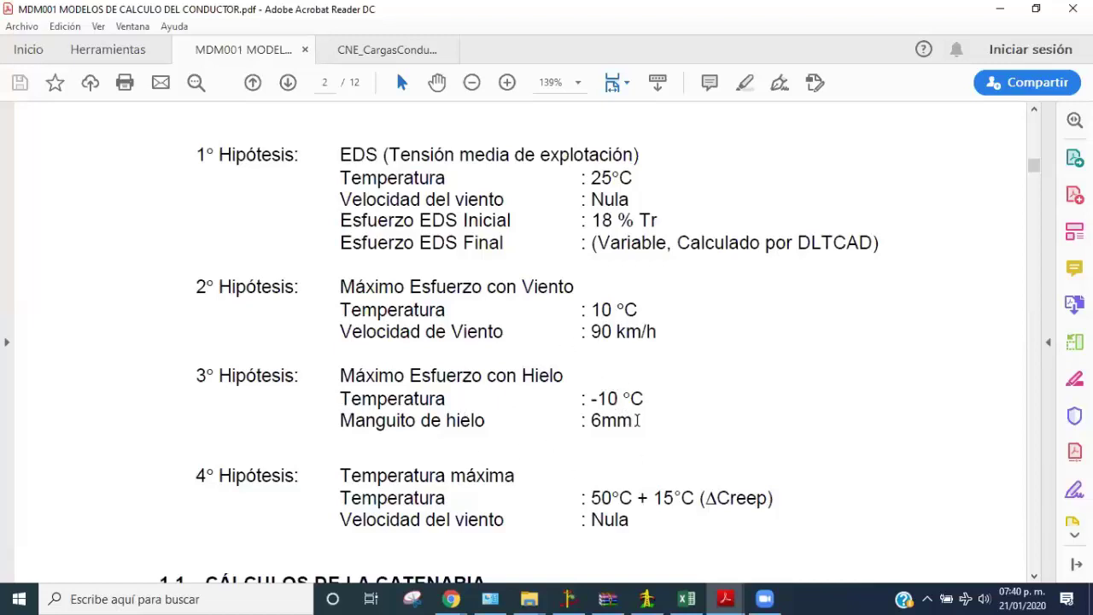
Highlight the −10 °C and 6mm ice sleeve lines of the ice hypothesis
{"action": "left_click_drag", "start_coordinate": [598, 398], "coordinate": [643, 431]}
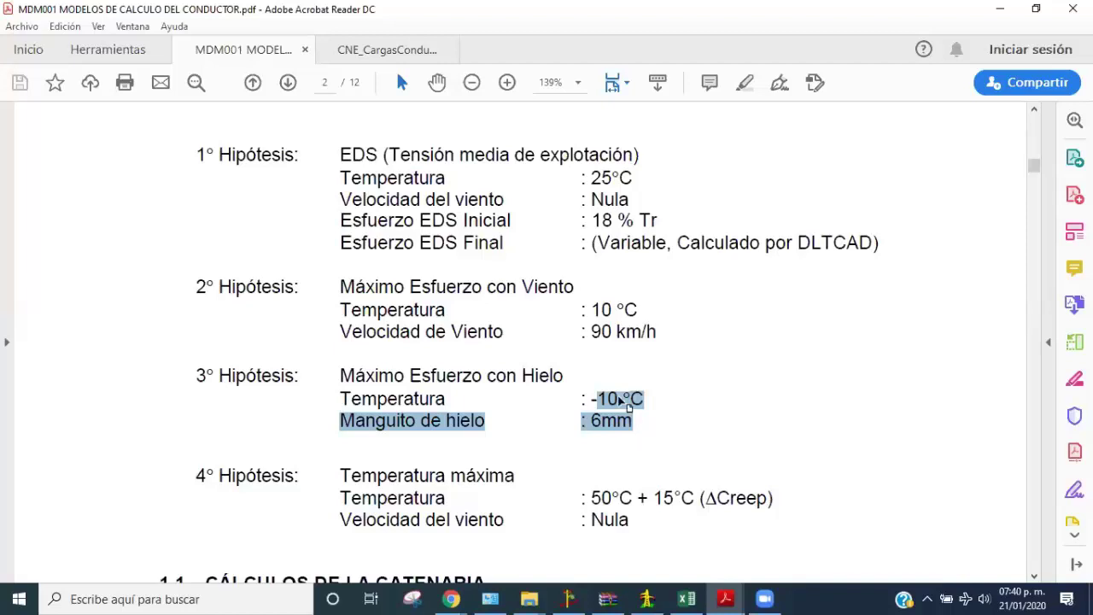
{"action": "left_click", "coordinate": [618, 401]}
{"action": "left_click_drag", "start_coordinate": [587, 398], "coordinate": [631, 422]}
{"action": "left_click", "coordinate": [608, 381]}
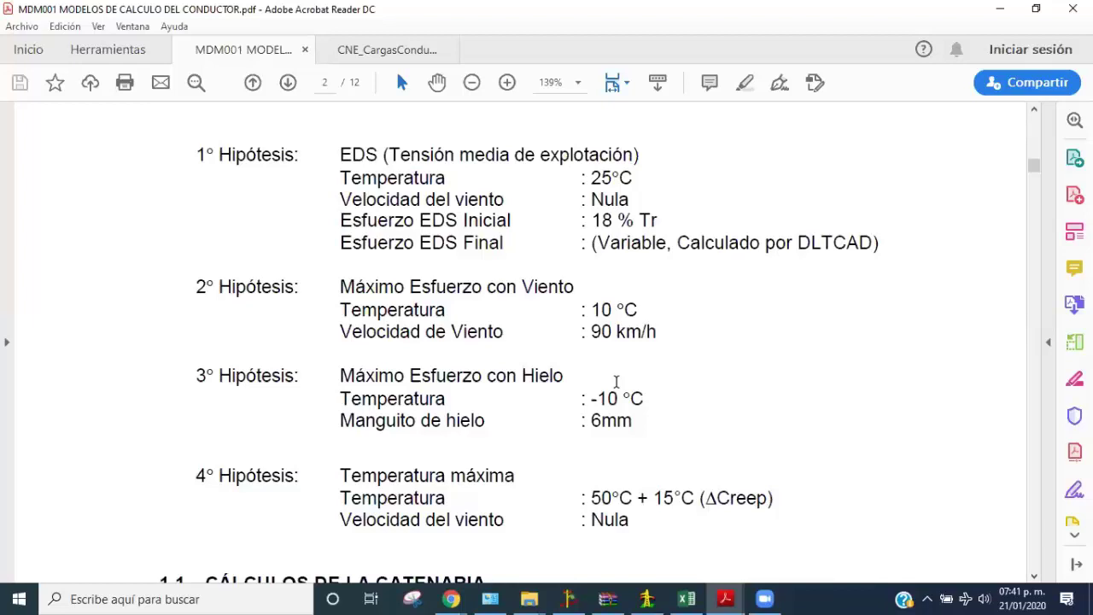
Open Sector 1's environmental conditions in DLT-CAD and view Hipótesis I, then Hipótesis V (Viento + Hielo)
{"action": "left_click", "coordinate": [648, 598]}
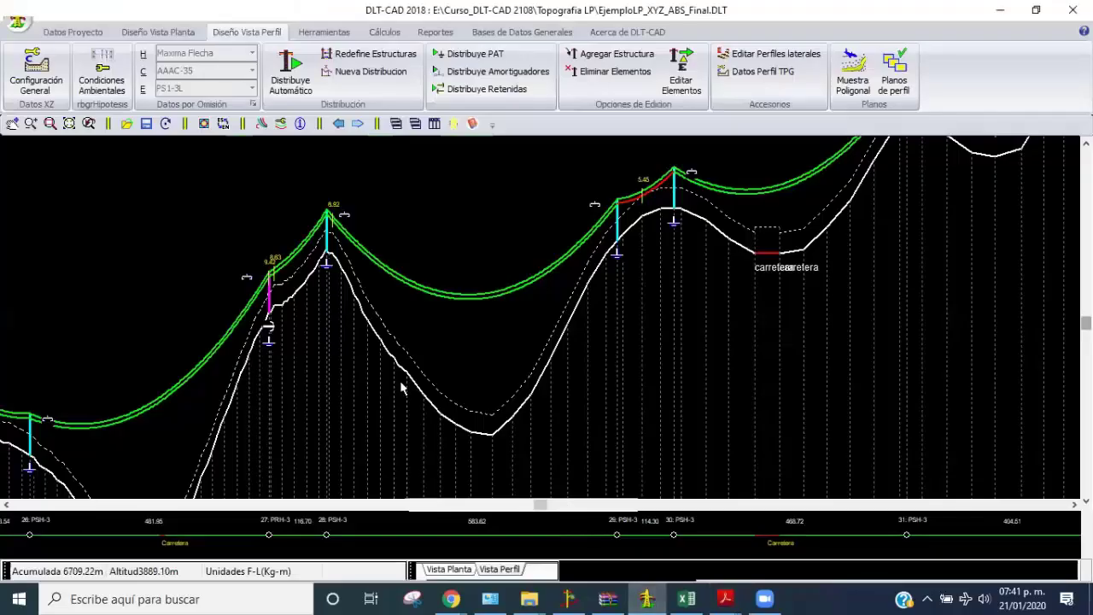
{"action": "left_click", "coordinate": [101, 72]}
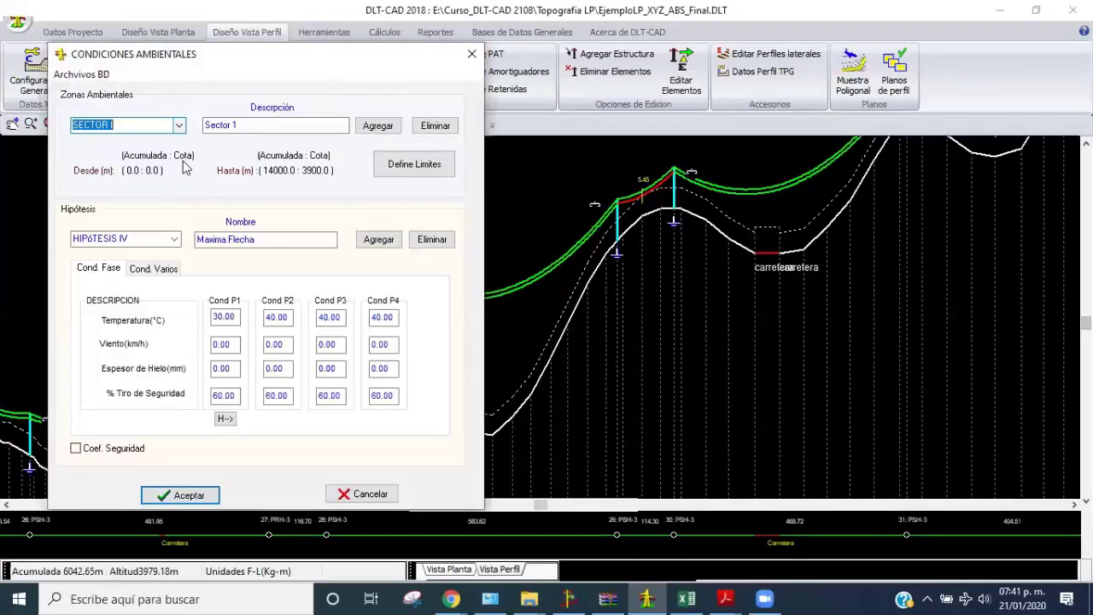
{"action": "left_click", "coordinate": [173, 239]}
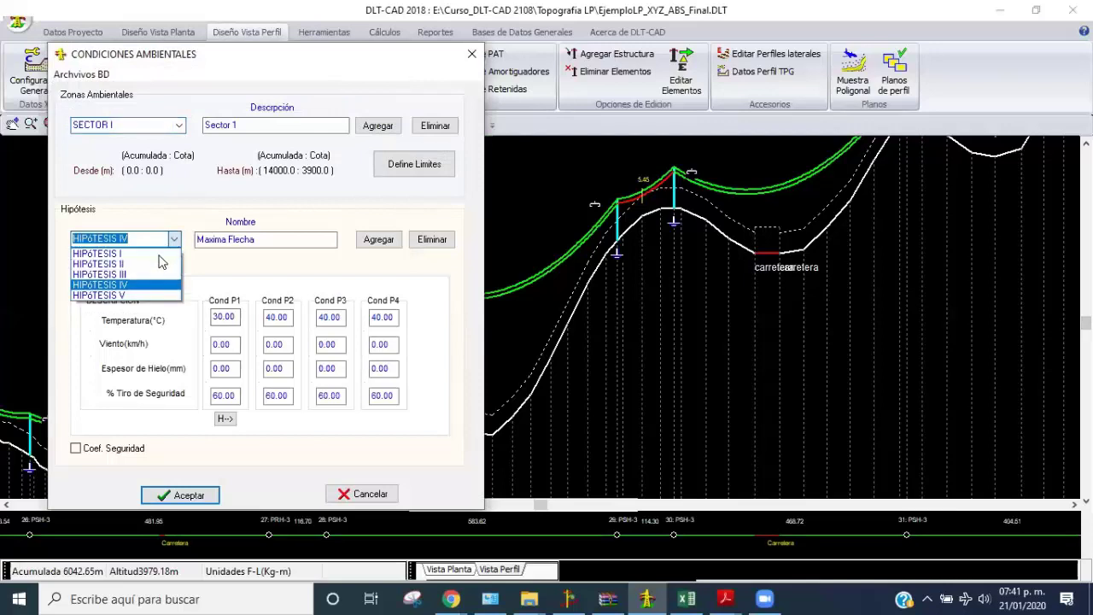
{"action": "left_click", "coordinate": [149, 254]}
{"action": "left_click", "coordinate": [173, 240]}
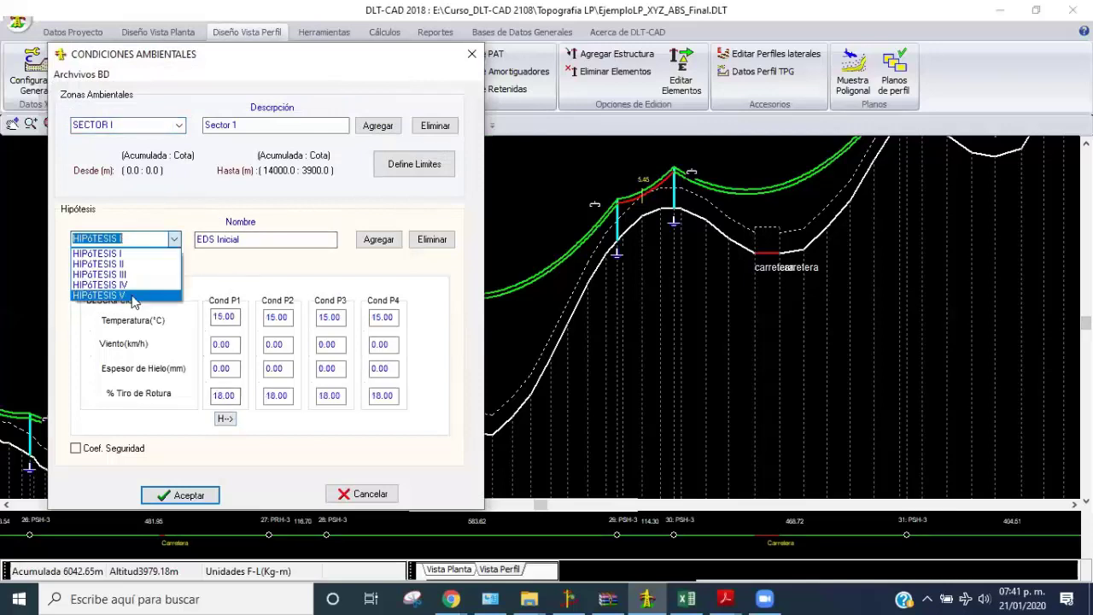
{"action": "left_click", "coordinate": [128, 295]}
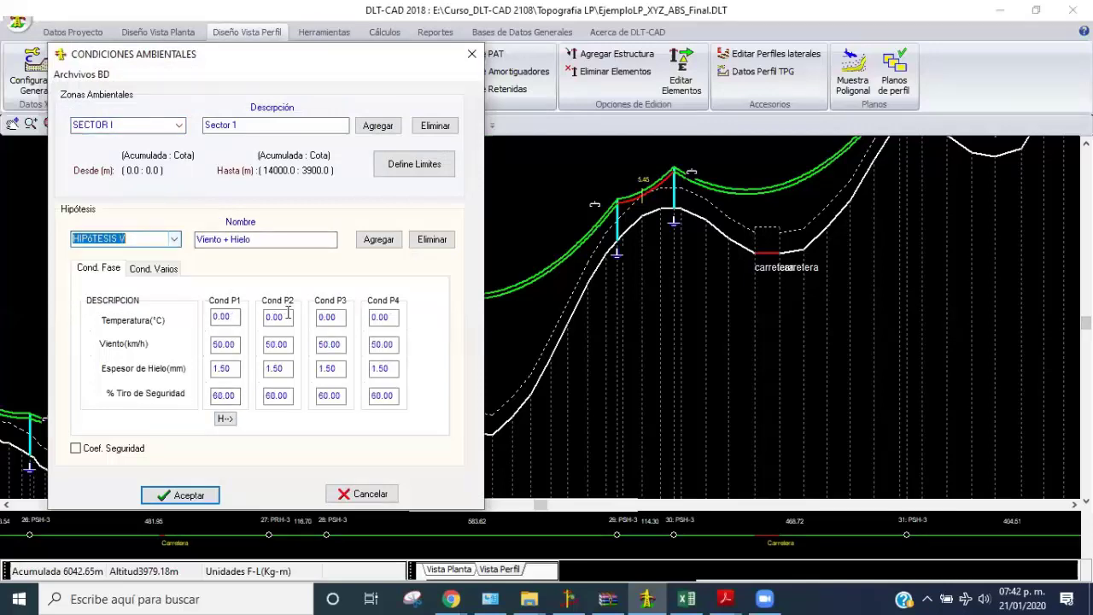
{"action": "left_click", "coordinate": [98, 76]}
Save the hypotheses as new table Hipotesis_Enertolima.DAT and apply them with Viento + Hielo active
{"action": "left_click", "coordinate": [125, 114]}
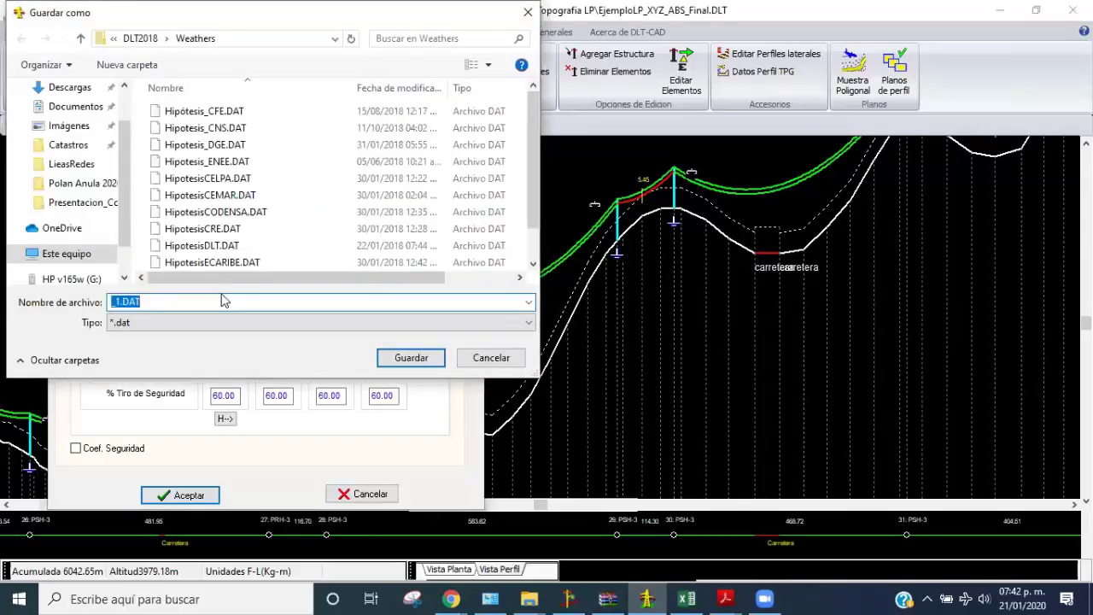
{"action": "type", "text": "Hipotesis"}
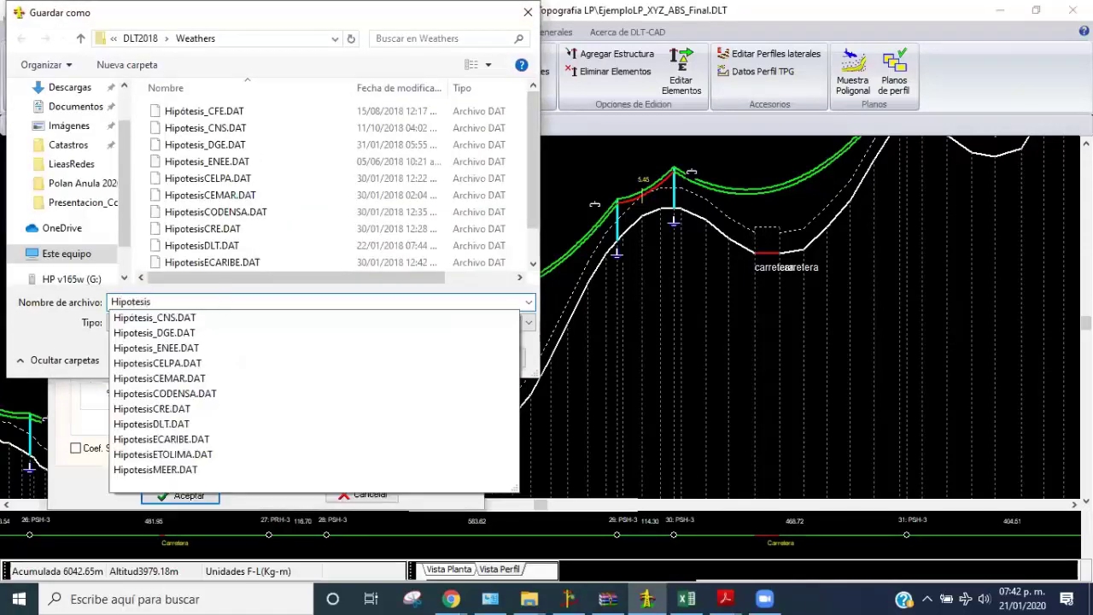
{"action": "type", "text": "_Ene"}
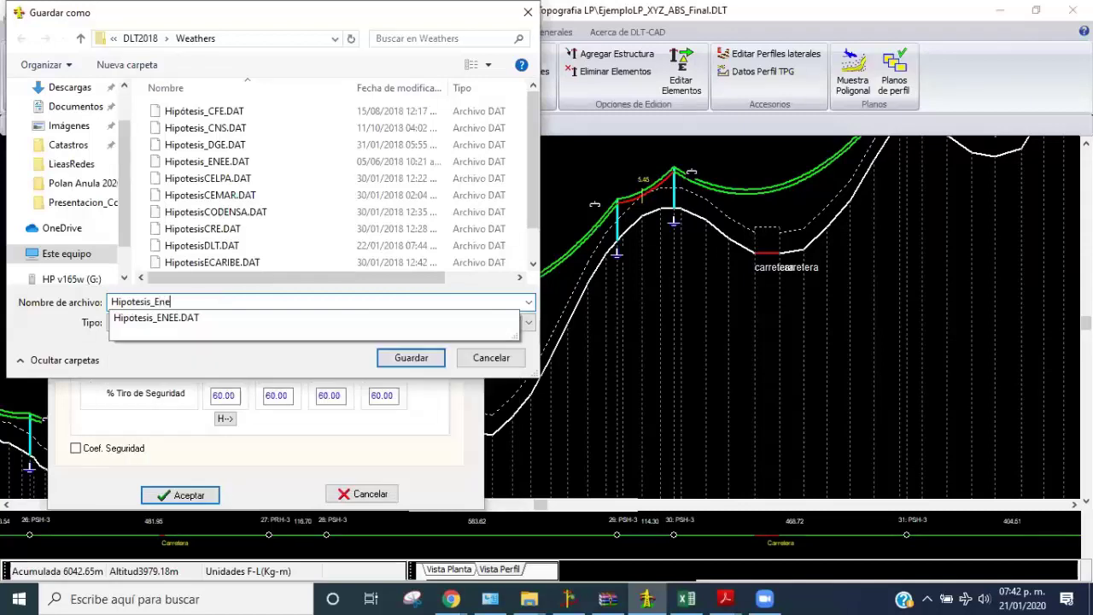
{"action": "type", "text": "rtolima"}
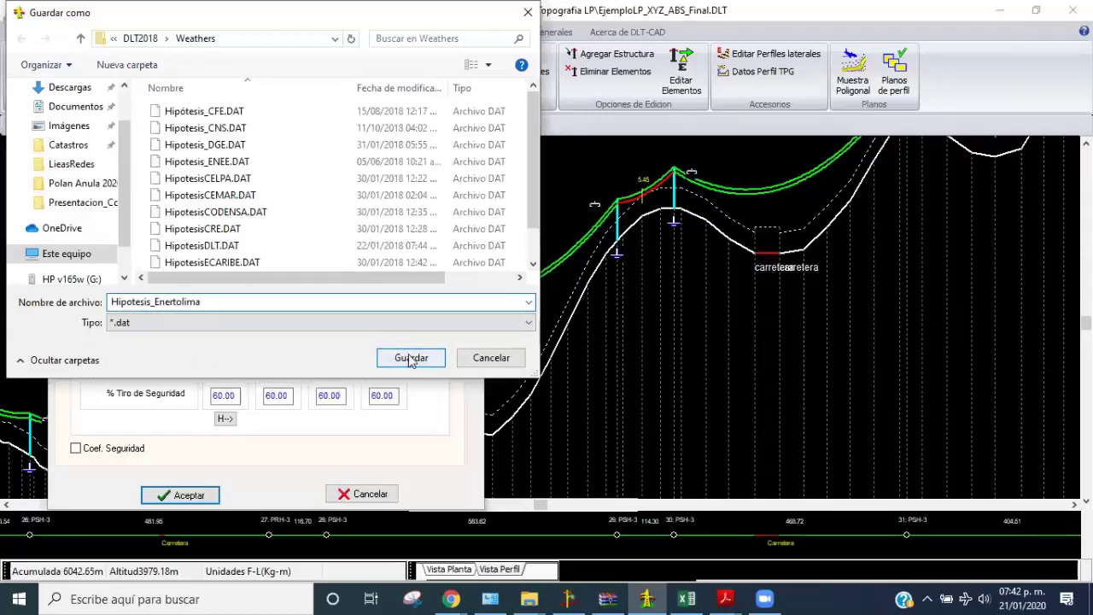
{"action": "left_click", "coordinate": [411, 357]}
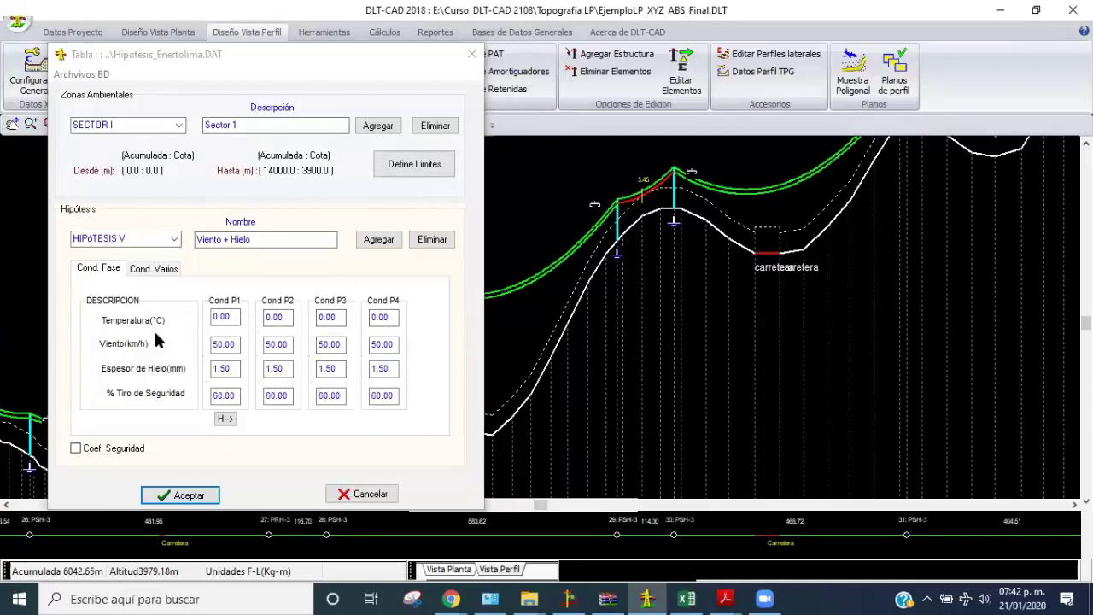
{"action": "left_click", "coordinate": [190, 497]}
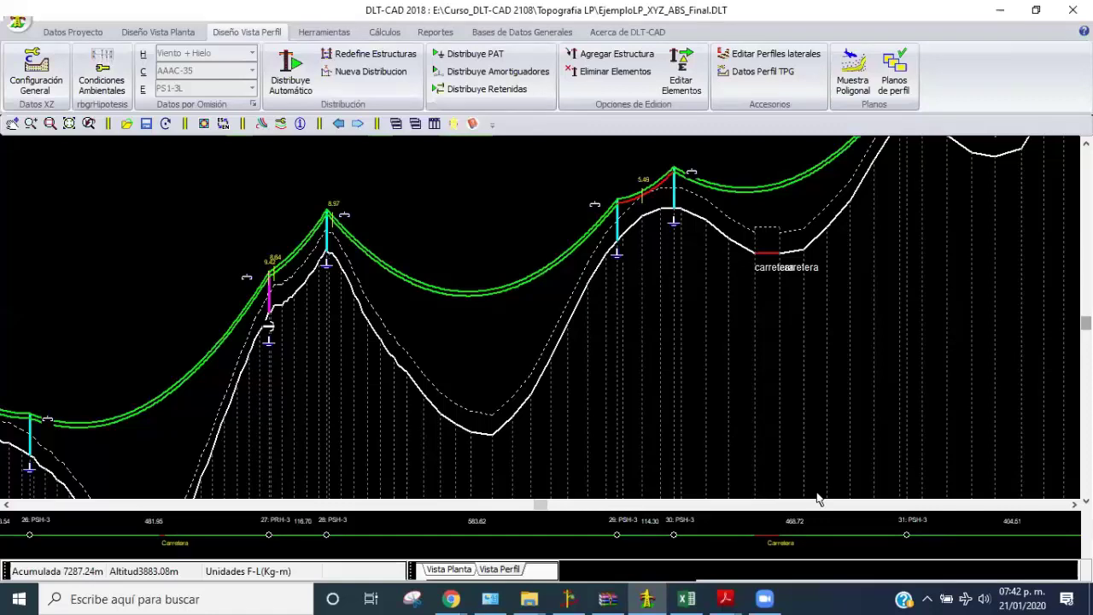
{"action": "left_click", "coordinate": [106, 78]}
{"action": "left_click", "coordinate": [154, 260]}
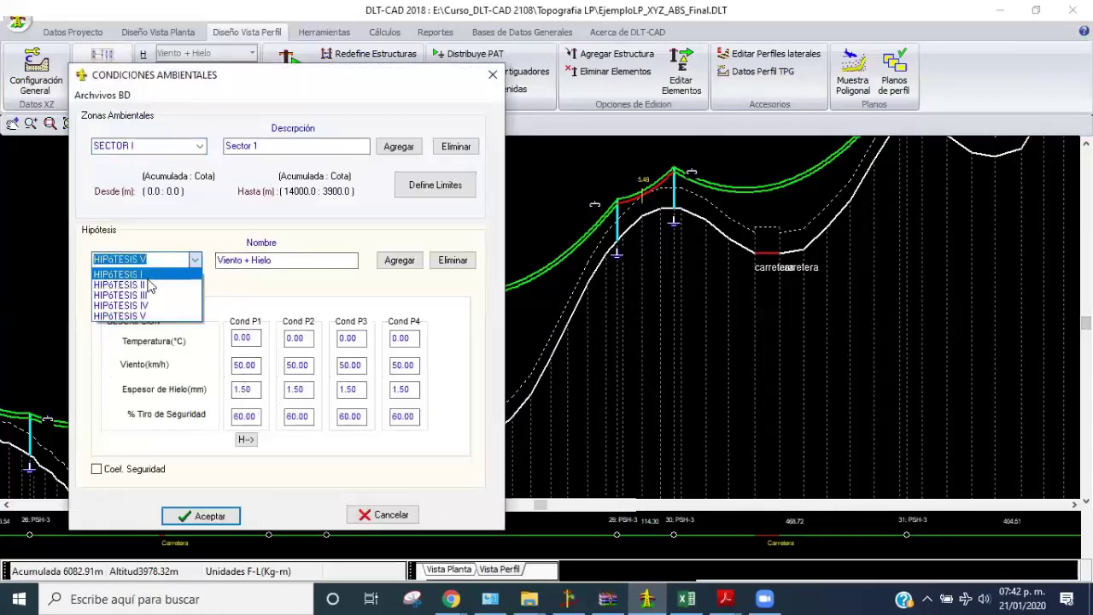
{"action": "left_click", "coordinate": [147, 274]}
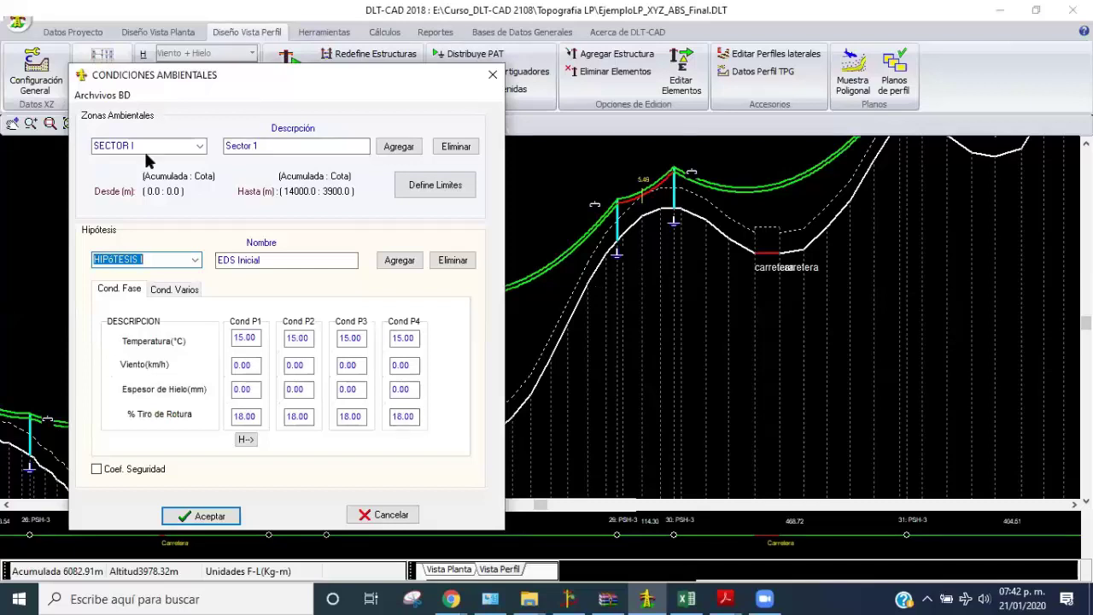
{"action": "left_click", "coordinate": [220, 261]}
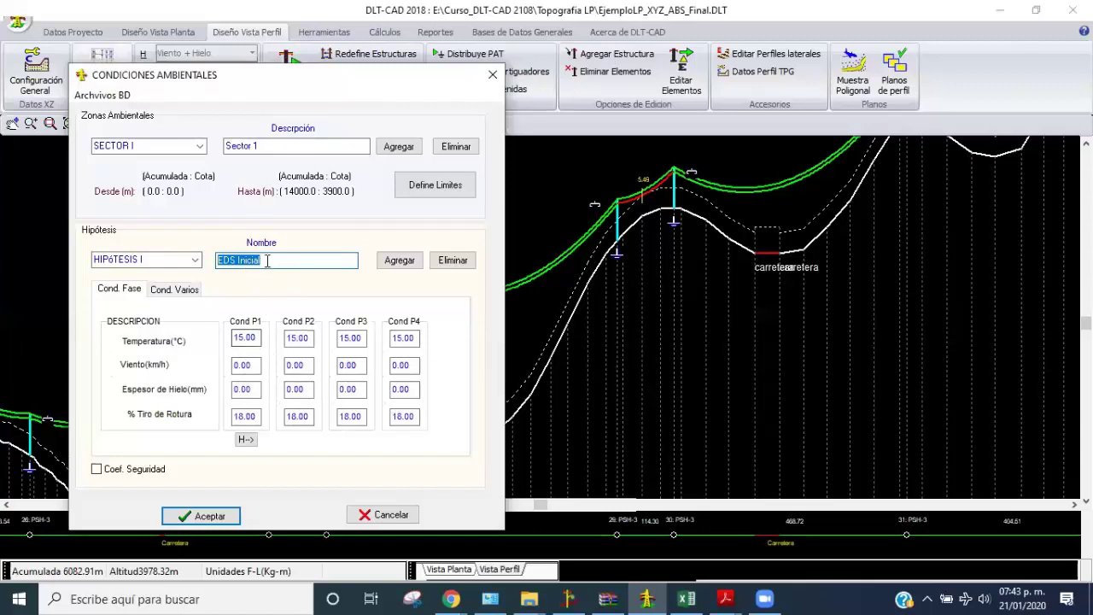
{"action": "left_click", "coordinate": [253, 416]}
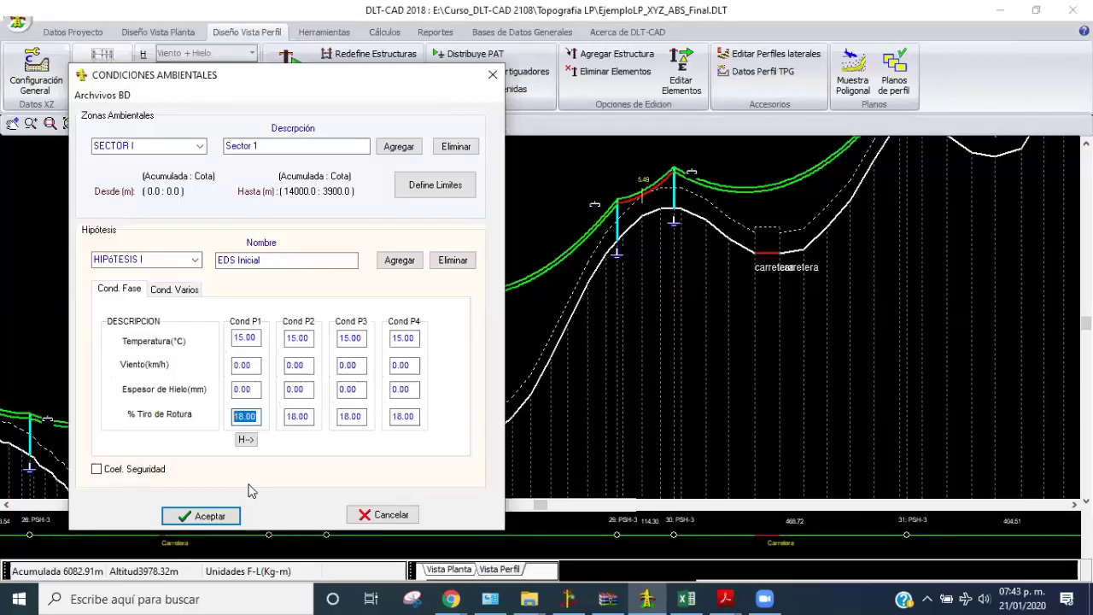
{"action": "left_click", "coordinate": [258, 414]}
{"action": "double_click", "coordinate": [258, 414]}
{"action": "left_click", "coordinate": [386, 515]}
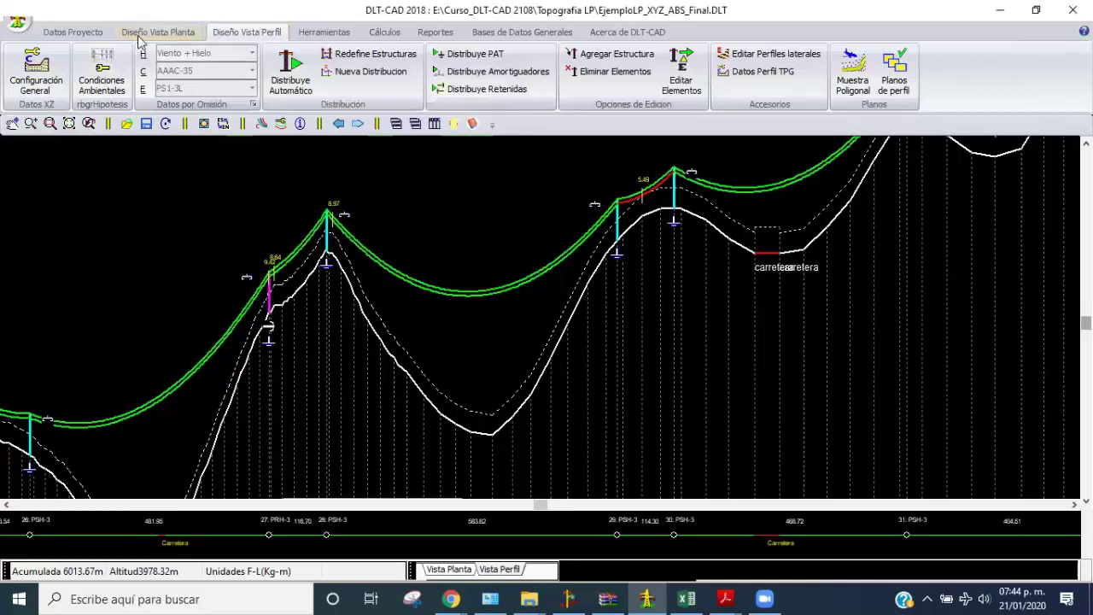
Open the conductor denomination table and inspect the AAAC-35 conductor's diameter
{"action": "left_click", "coordinate": [90, 33]}
{"action": "left_click", "coordinate": [199, 66]}
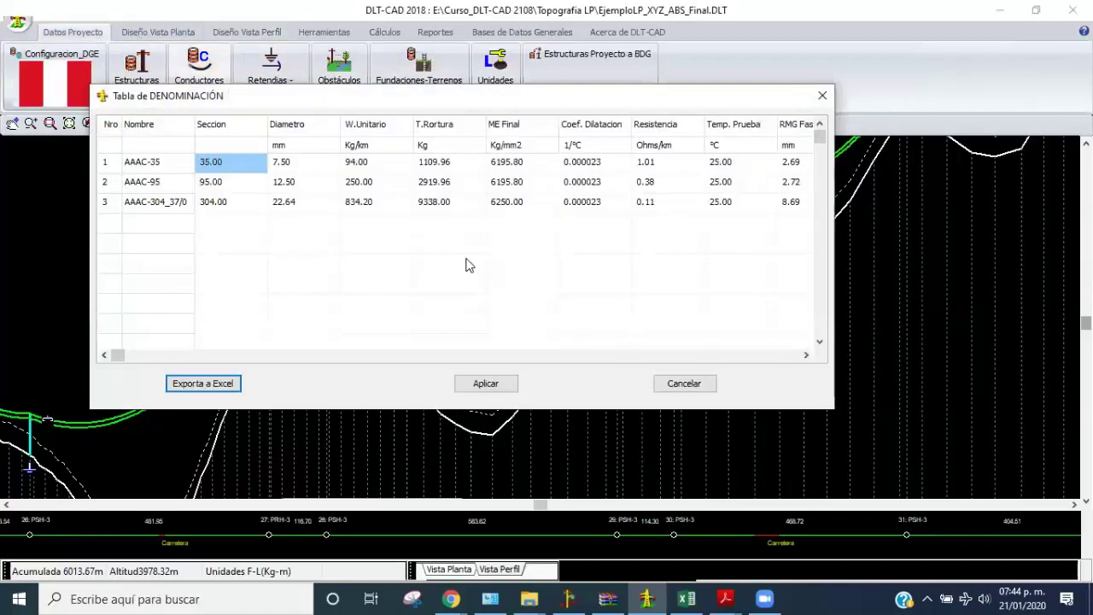
{"action": "left_click", "coordinate": [308, 166]}
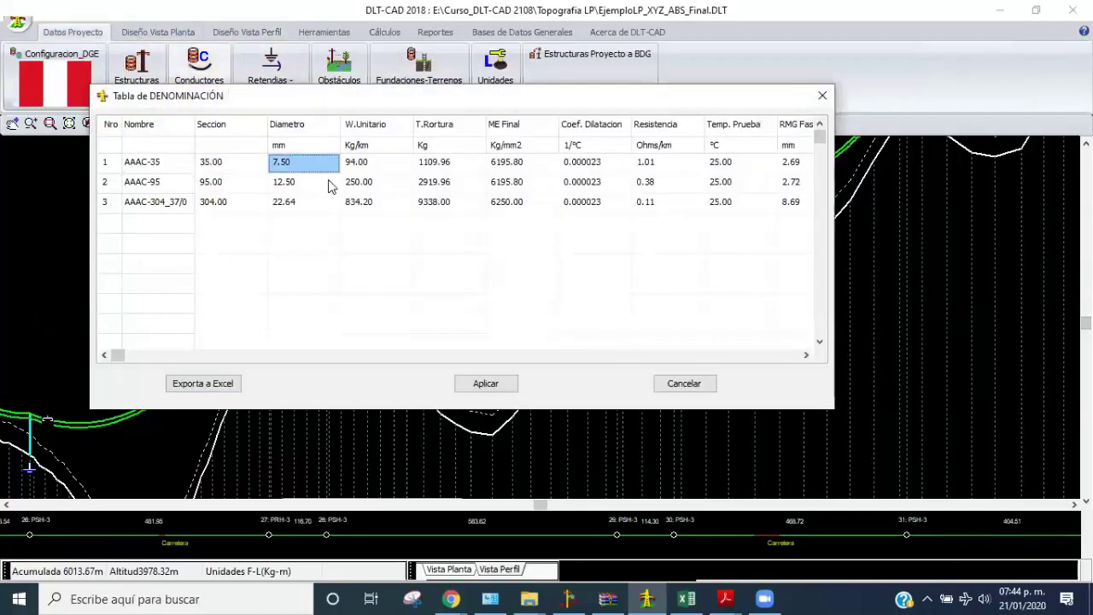
{"action": "key", "text": "Tab"}
{"action": "key", "text": "Tab"}
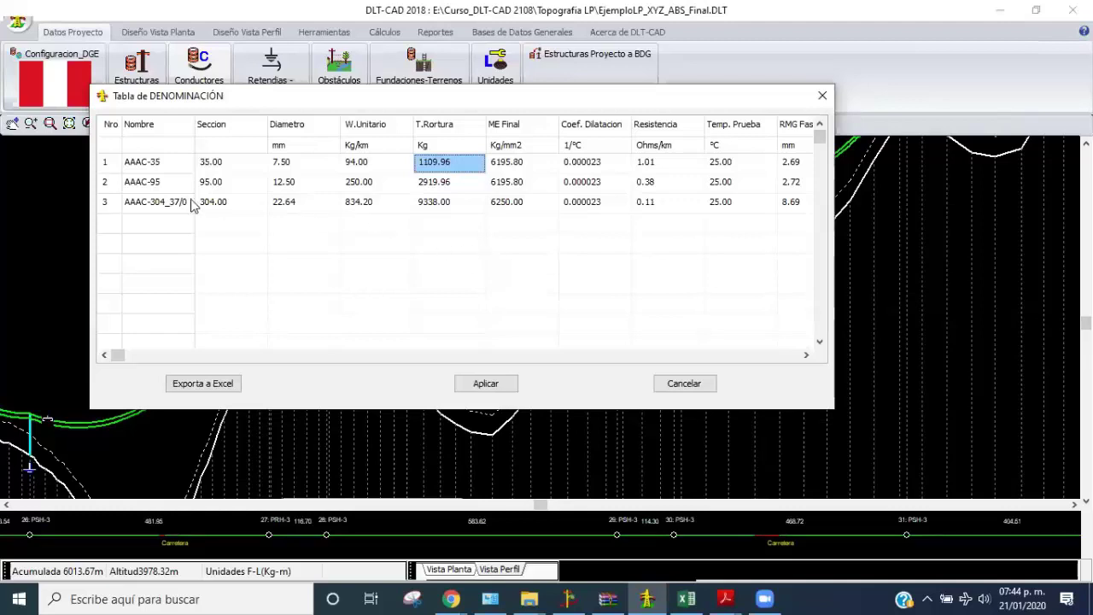
Compare breaking loads of AAAC-35, AAAC-95 and AAAC-304, then apply the conductor table
{"action": "left_click", "coordinate": [435, 203]}
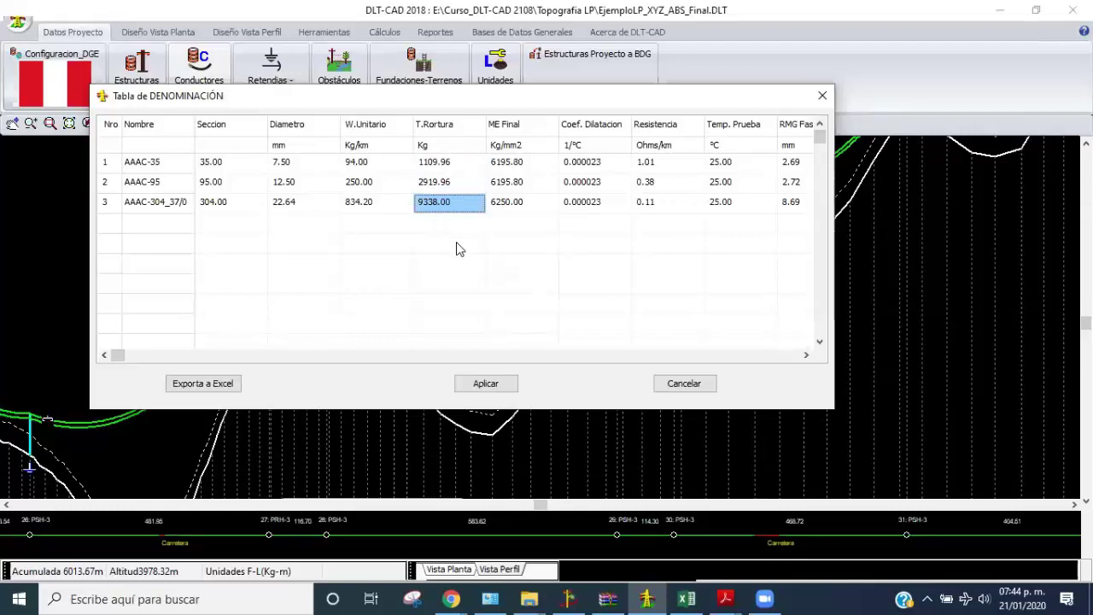
{"action": "left_click", "coordinate": [453, 164]}
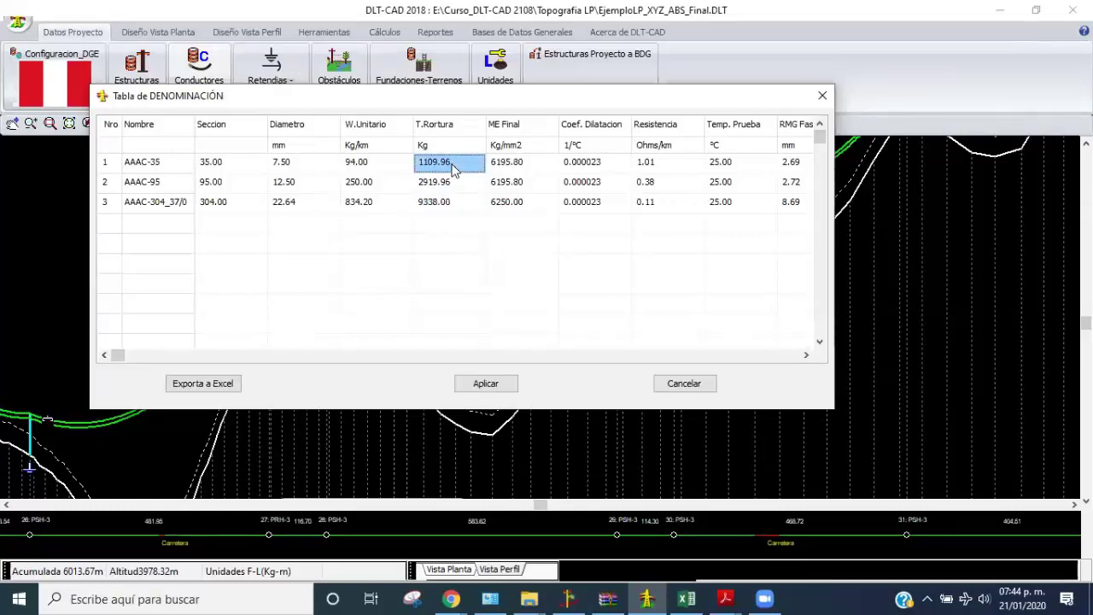
{"action": "left_click", "coordinate": [442, 203]}
{"action": "left_click", "coordinate": [452, 164]}
{"action": "left_click", "coordinate": [456, 182]}
{"action": "left_click", "coordinate": [458, 167]}
{"action": "left_click", "coordinate": [438, 203]}
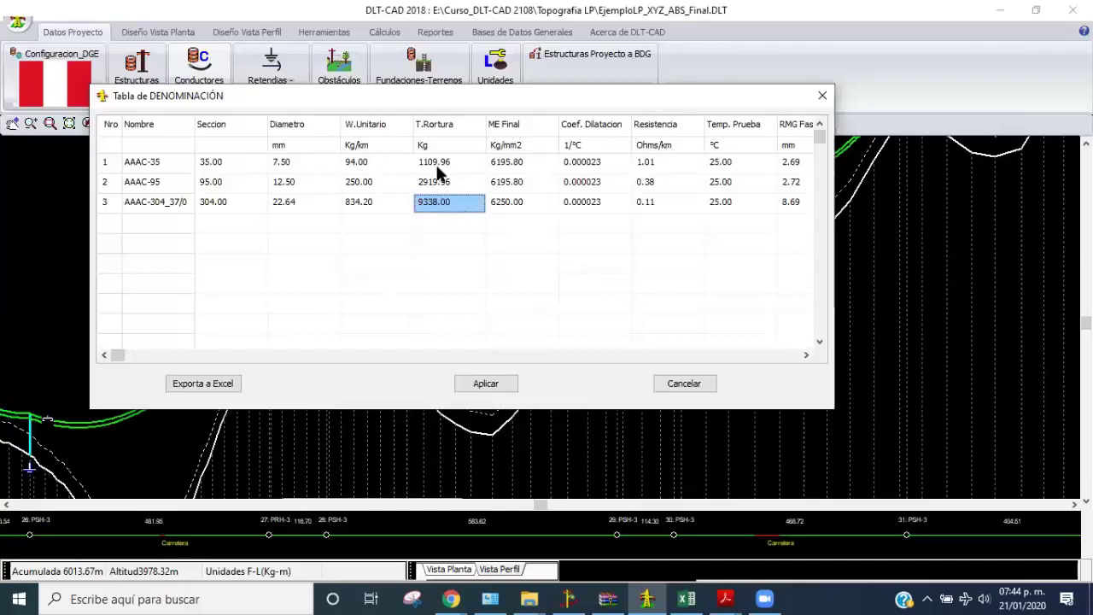
{"action": "left_click", "coordinate": [437, 163]}
{"action": "left_click", "coordinate": [497, 392]}
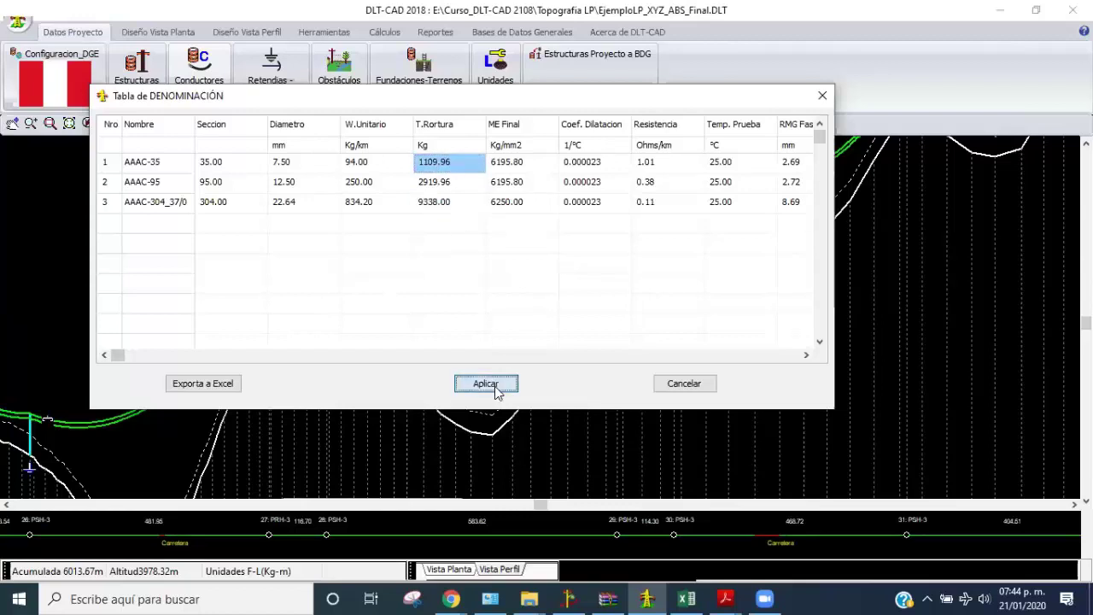
In Condiciones Ambientales, make HIPÓTESIS I (EDS Inicial, 15 °C, 18%) active and redraw the profile
{"action": "left_click", "coordinate": [230, 32]}
{"action": "left_click", "coordinate": [175, 32]}
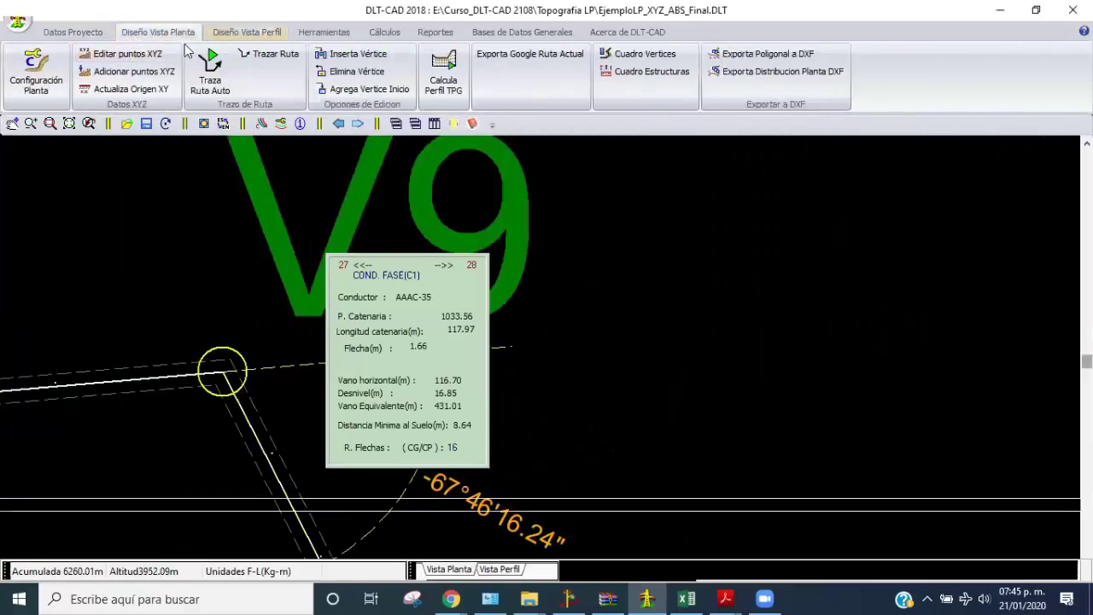
{"action": "left_click", "coordinate": [246, 33]}
{"action": "left_click", "coordinate": [102, 75]}
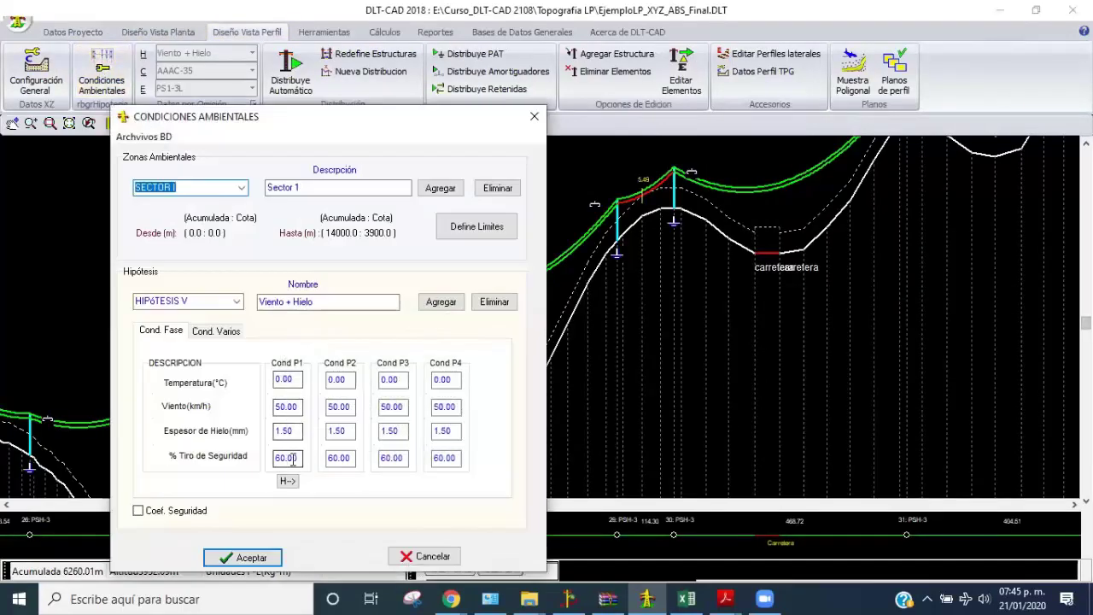
{"action": "left_click", "coordinate": [236, 301]}
{"action": "left_click", "coordinate": [196, 315]}
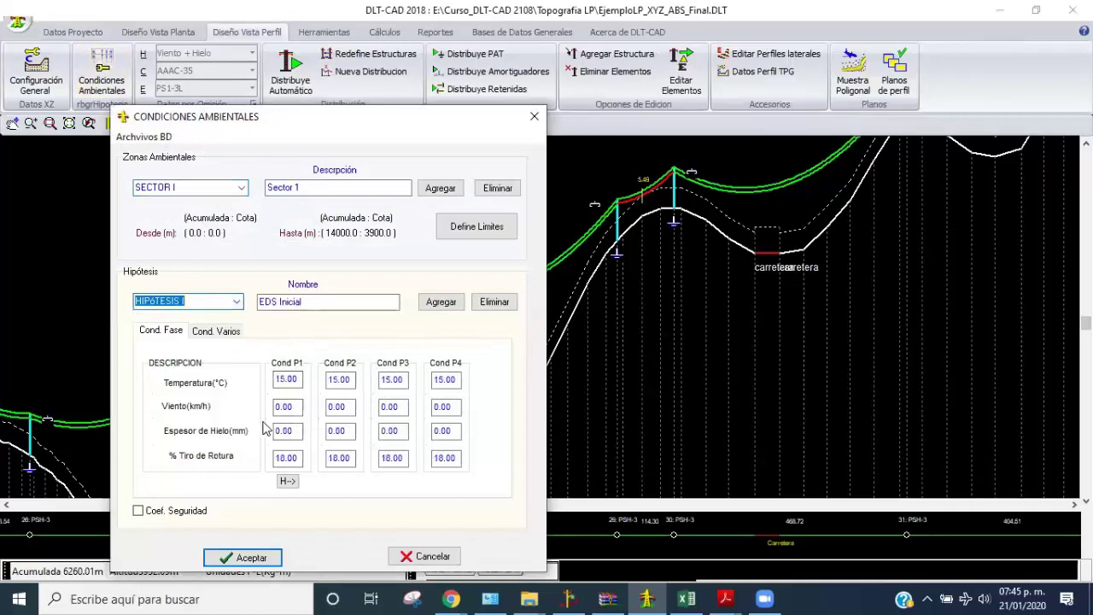
{"action": "left_click", "coordinate": [286, 458]}
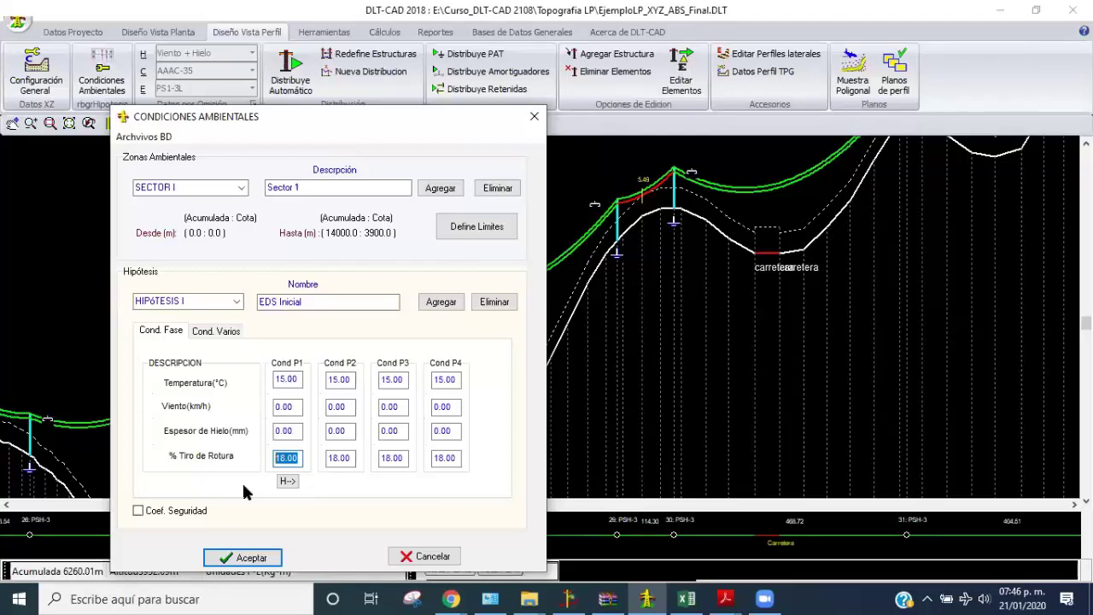
{"action": "left_click", "coordinate": [257, 560]}
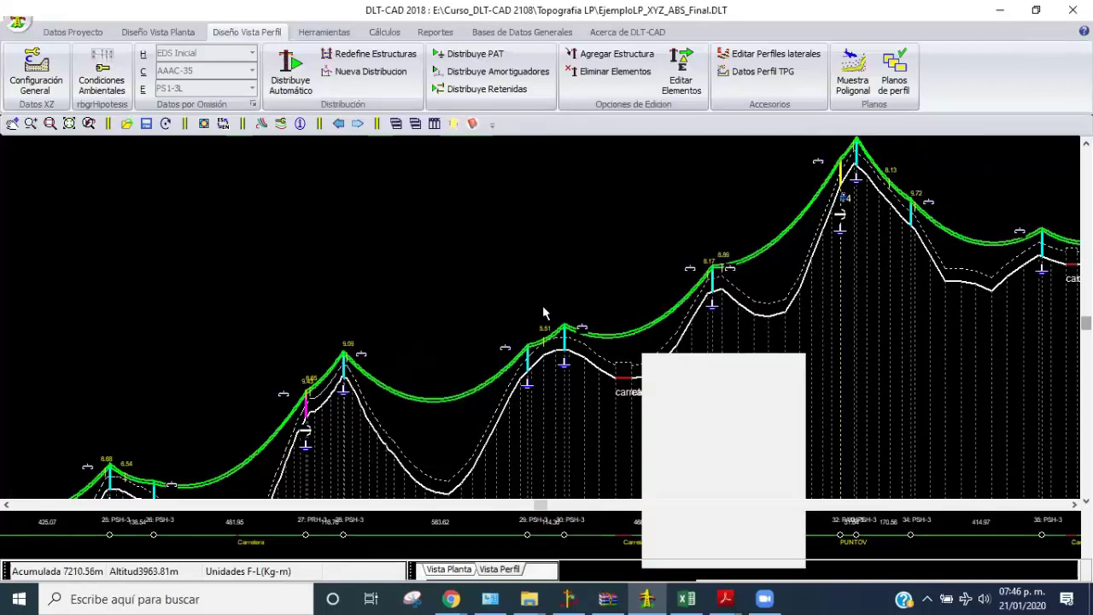
Zoom out and pan along the profile, then return to structure 0 and the first road crossing
{"action": "scroll", "coordinate": [540, 405], "scroll_direction": "down", "scroll_amount": 1}
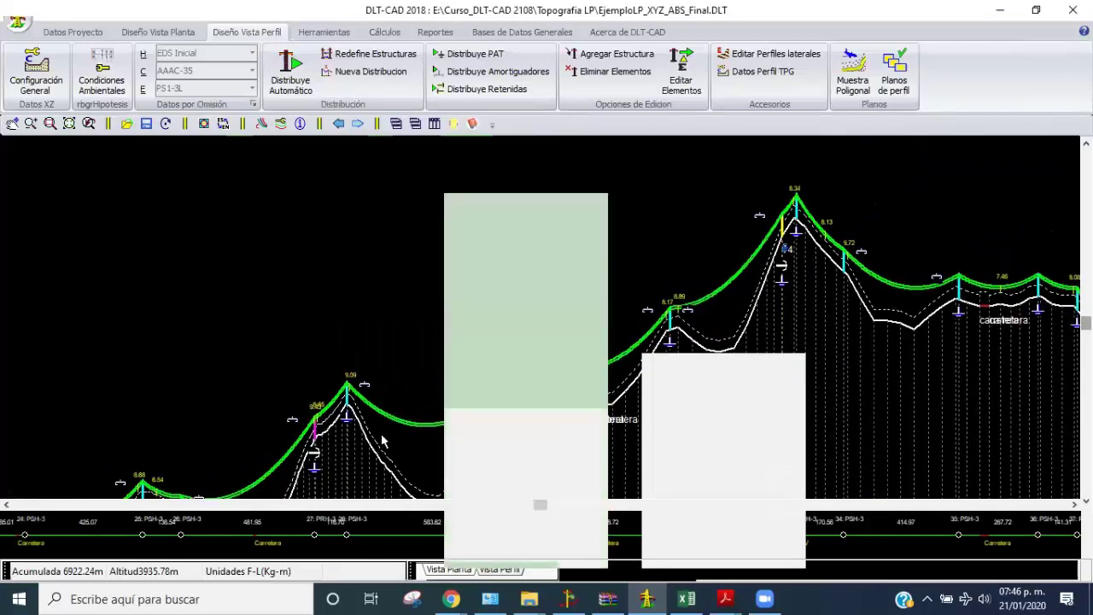
{"action": "scroll", "coordinate": [421, 341], "scroll_direction": "down", "scroll_amount": 1}
{"action": "scroll", "coordinate": [421, 342], "scroll_direction": "down", "scroll_amount": 1}
{"action": "scroll", "coordinate": [342, 346], "scroll_direction": "down", "scroll_amount": 1}
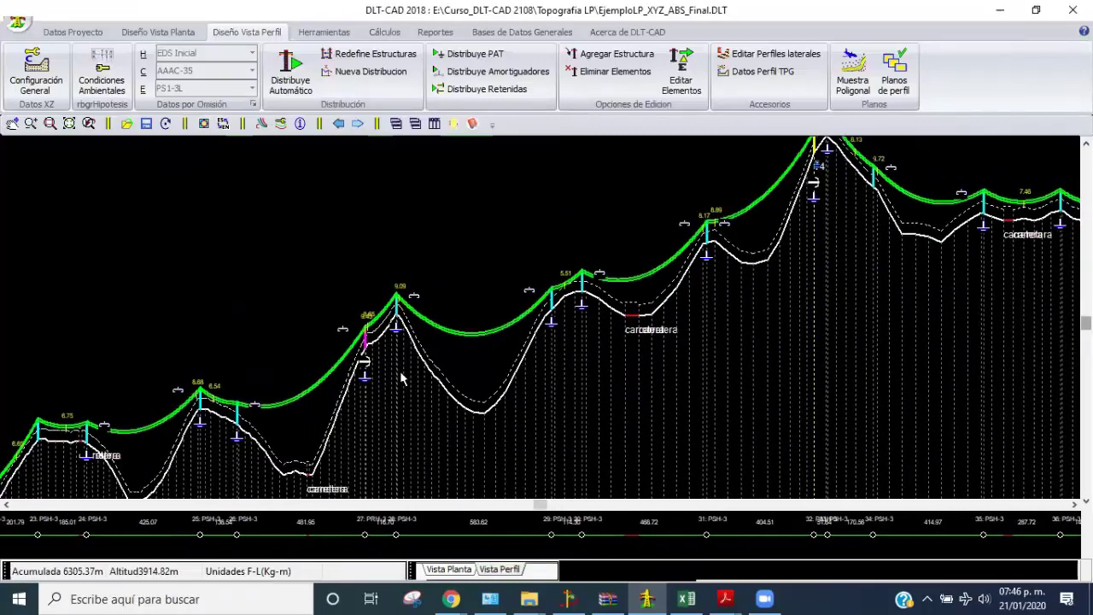
{"action": "scroll", "coordinate": [237, 351], "scroll_direction": "down", "scroll_amount": 2}
{"action": "middle_click_drag", "start_coordinate": [236, 351], "coordinate": [316, 265]}
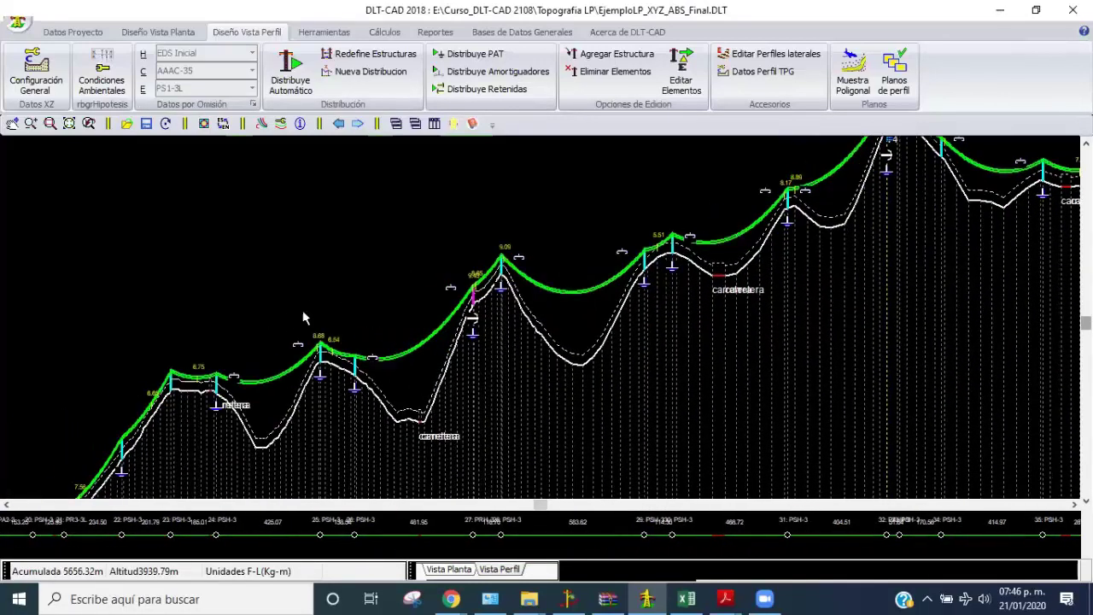
{"action": "scroll", "coordinate": [315, 264], "scroll_direction": "down", "scroll_amount": 1}
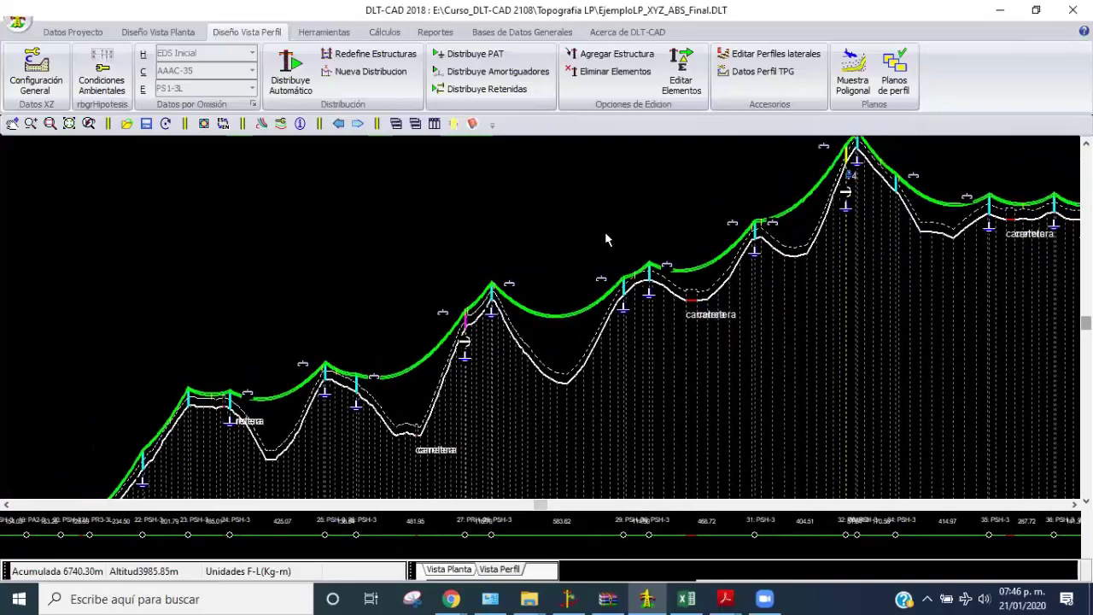
{"action": "middle_click_drag", "start_coordinate": [648, 203], "coordinate": [359, 270]}
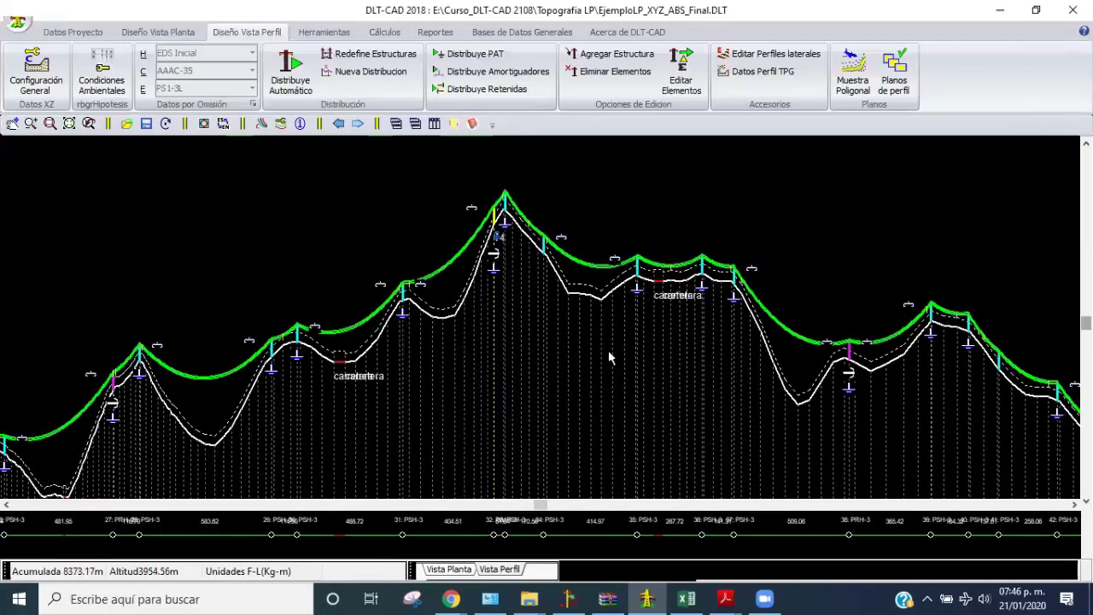
{"action": "middle_click_drag", "start_coordinate": [608, 350], "coordinate": [271, 355]}
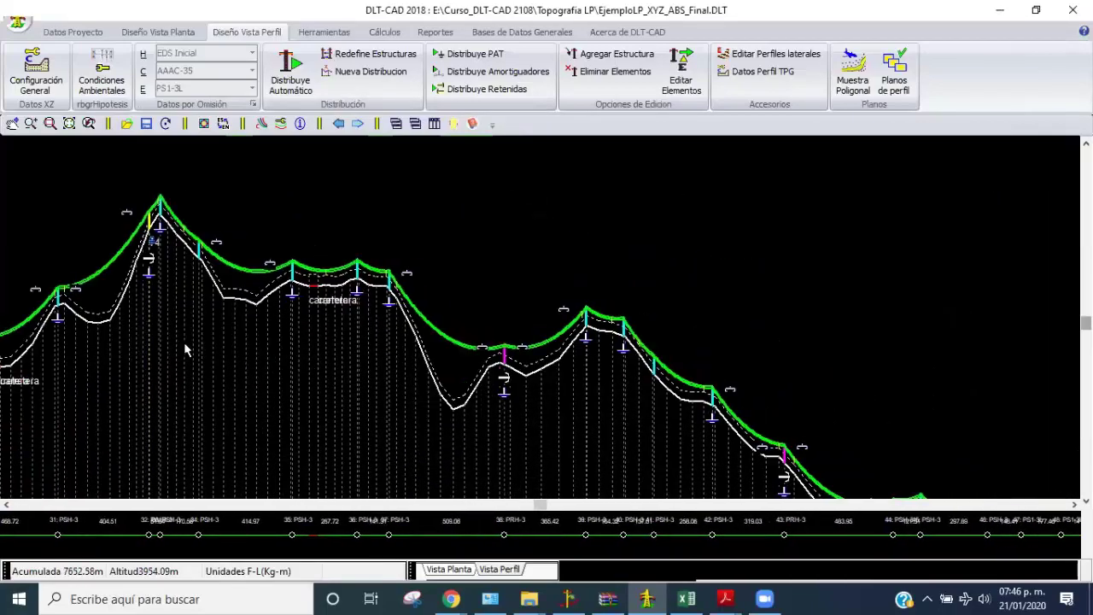
{"action": "mouse_move", "coordinate": [184, 342]}
{"action": "middle_mouse_down"}
{"action": "mouse_move", "coordinate": [91, 417]}
{"action": "mouse_move", "coordinate": [394, 279]}
{"action": "mouse_move", "coordinate": [531, 293]}
{"action": "mouse_move", "coordinate": [905, 282]}
{"action": "middle_mouse_up"}
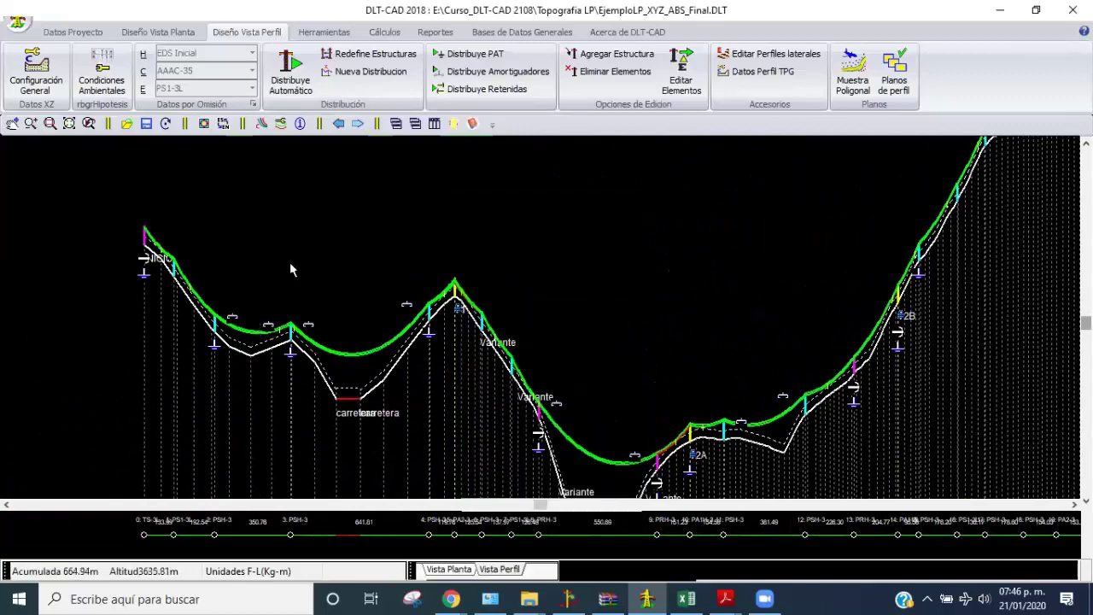
{"action": "scroll", "coordinate": [256, 265], "scroll_direction": "up", "scroll_amount": 2}
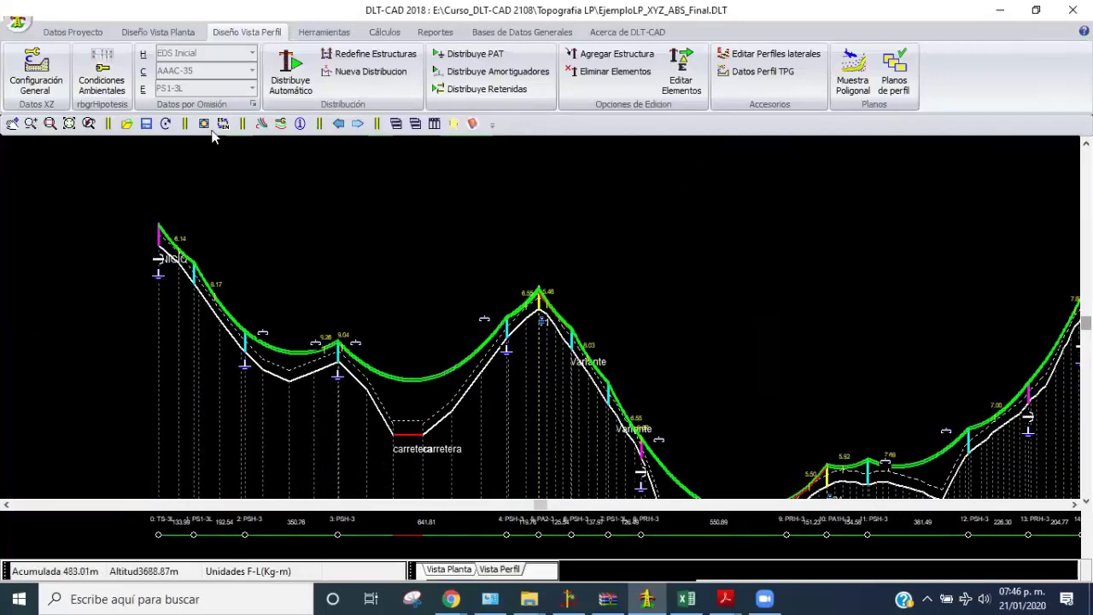
Keep EDS Inicial's P1 breaking-tension percentage at 18 in Condiciones Ambientales and confirm
{"action": "left_click", "coordinate": [111, 77]}
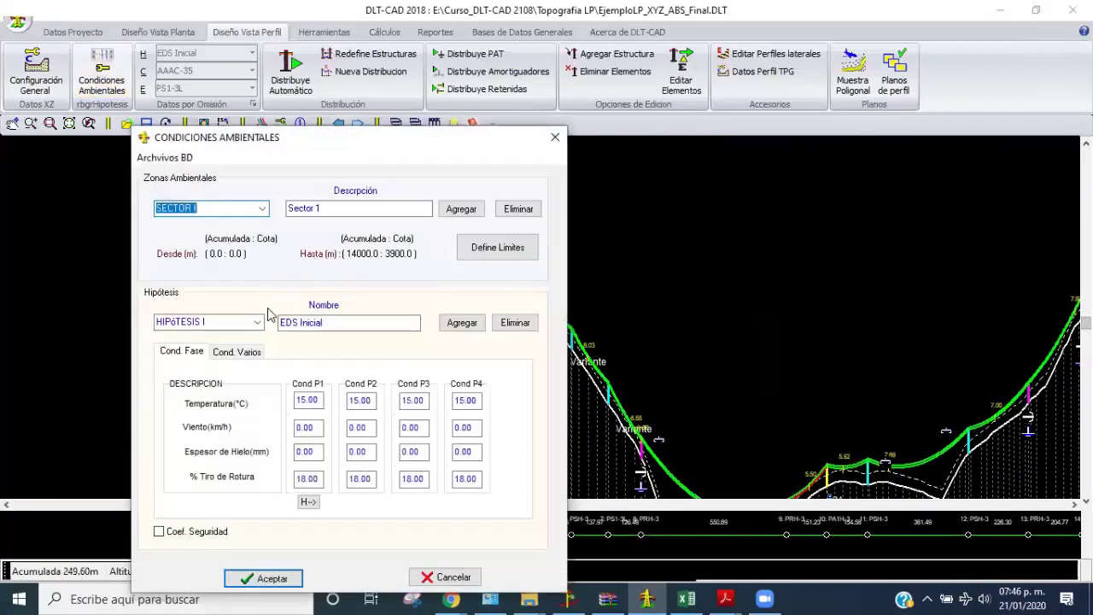
{"action": "left_click_drag", "start_coordinate": [321, 480], "coordinate": [292, 485]}
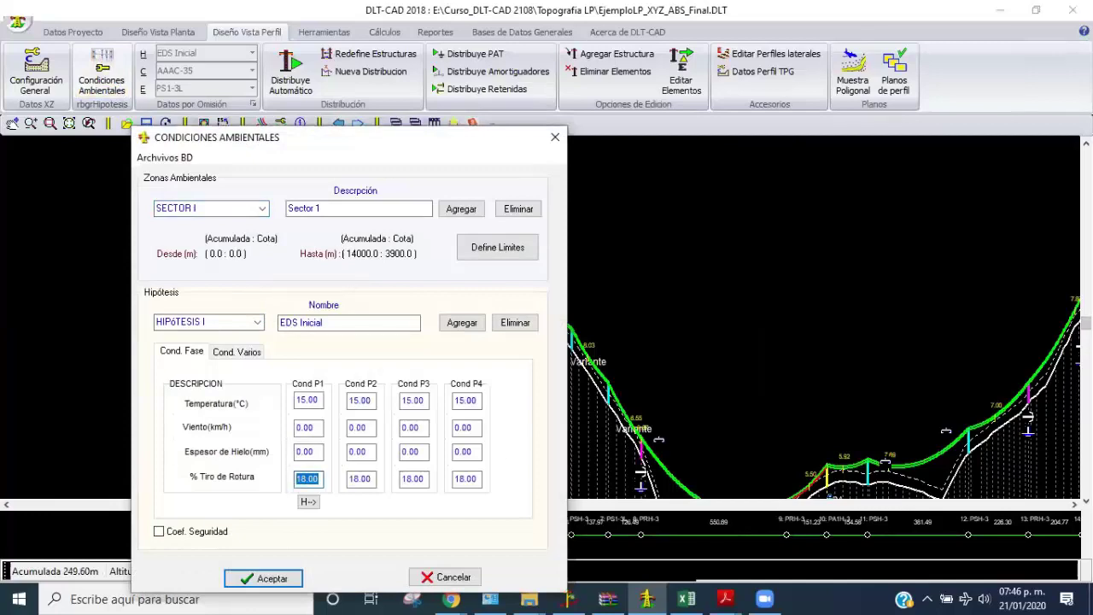
{"action": "type", "text": "18"}
{"action": "key", "text": "Return"}
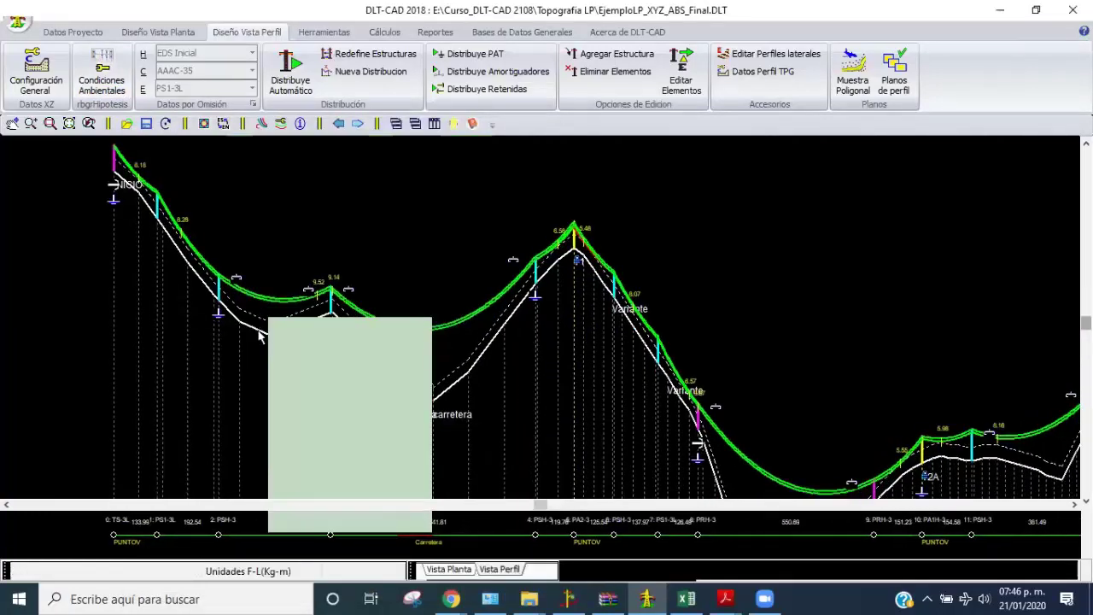
Make Maxima Flecha the active hypothesis in the H combo to show maximum-sag curves
{"action": "left_click", "coordinate": [252, 53]}
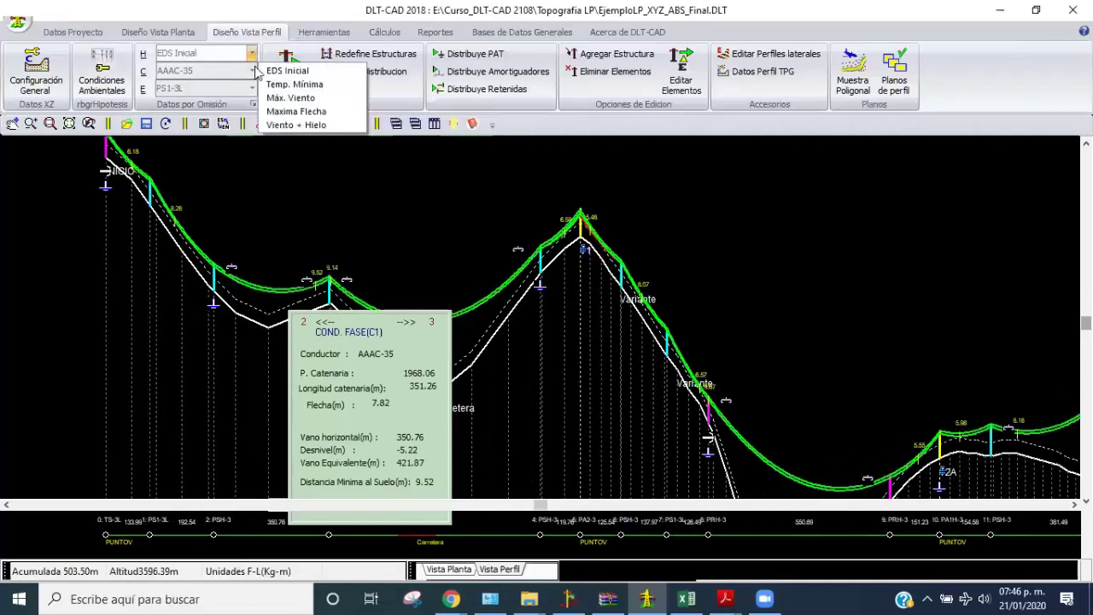
{"action": "left_click", "coordinate": [296, 111]}
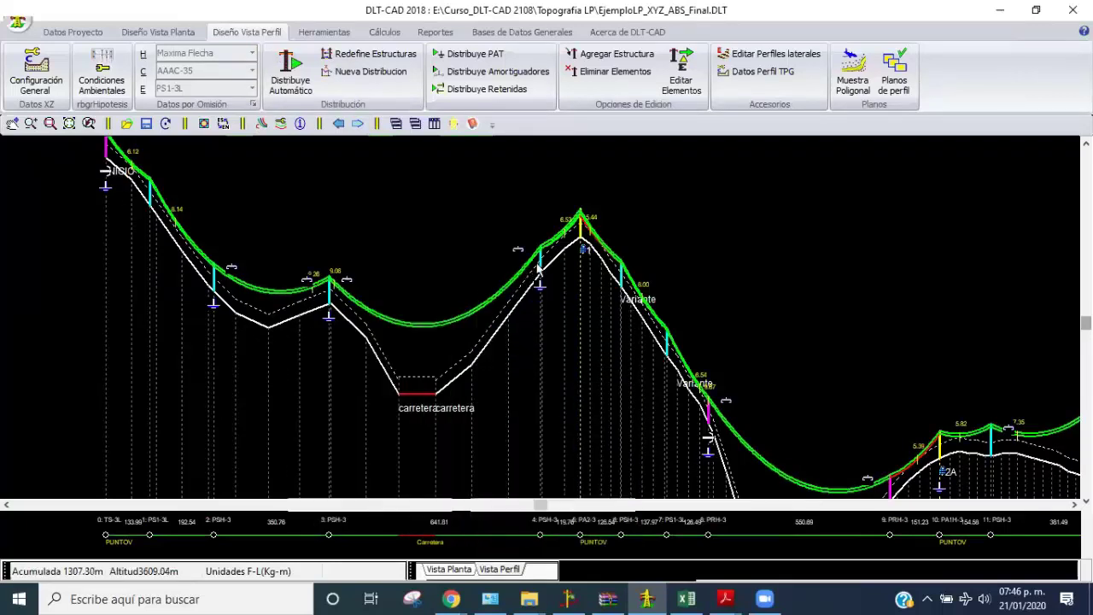
{"action": "mouse_move", "coordinate": [540, 268]}
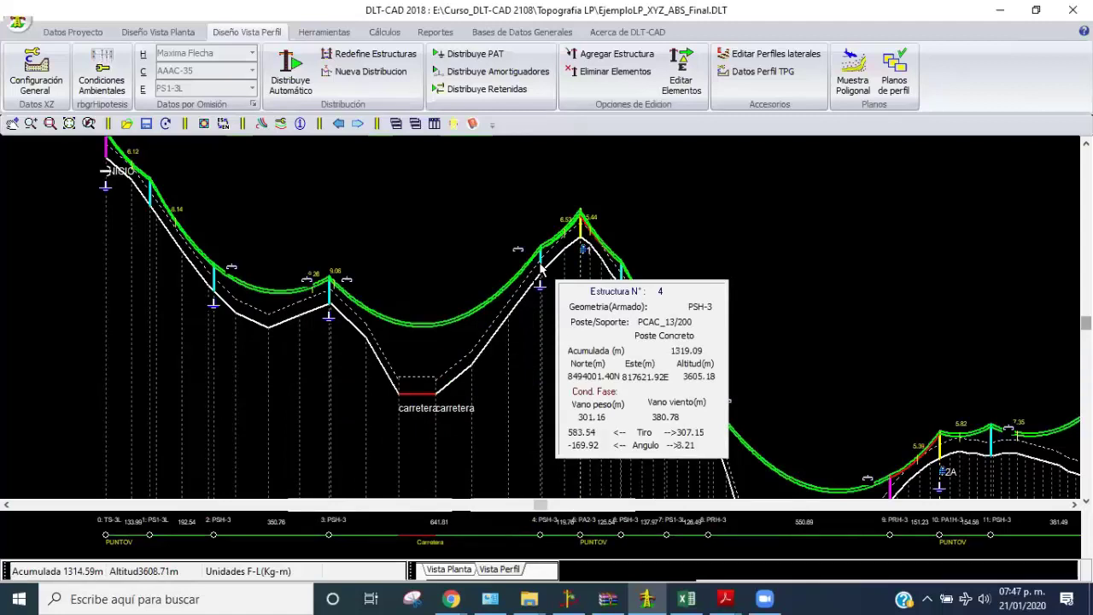
{"action": "right_click", "coordinate": [337, 205]}
Centre the road-crossing span, then accept Configuración General to add percentage labels to the conductor
{"action": "left_click", "coordinate": [384, 418]}
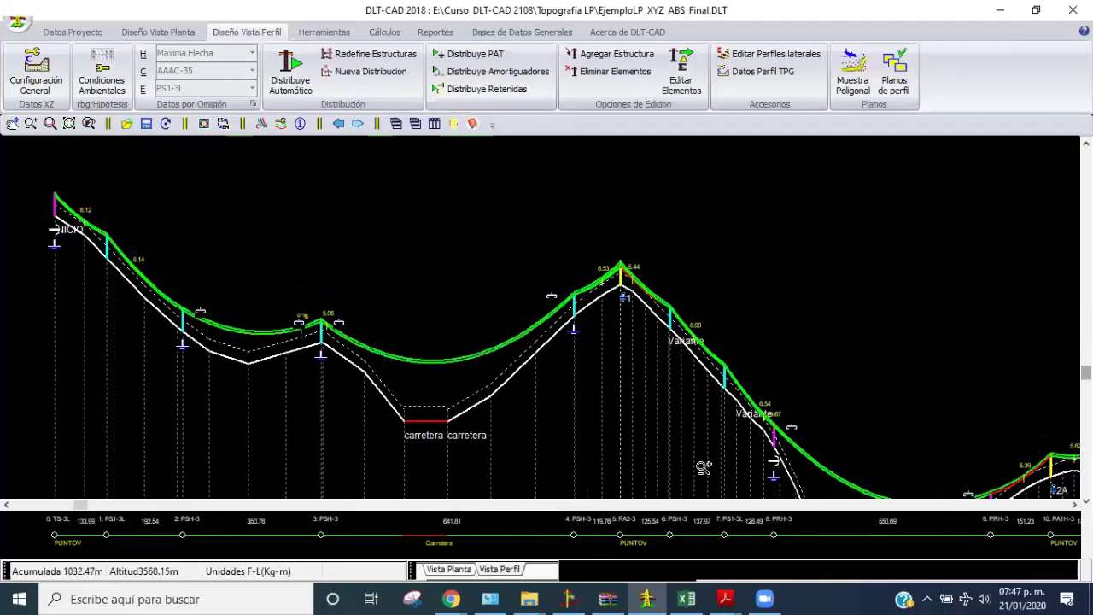
{"action": "right_click", "coordinate": [340, 221]}
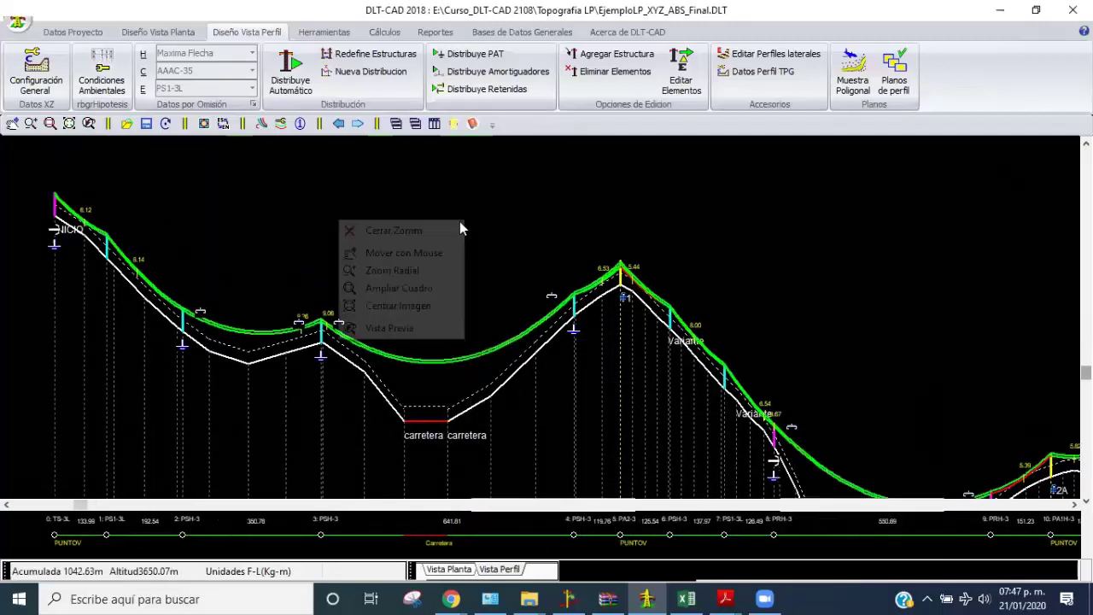
{"action": "left_click", "coordinate": [411, 259]}
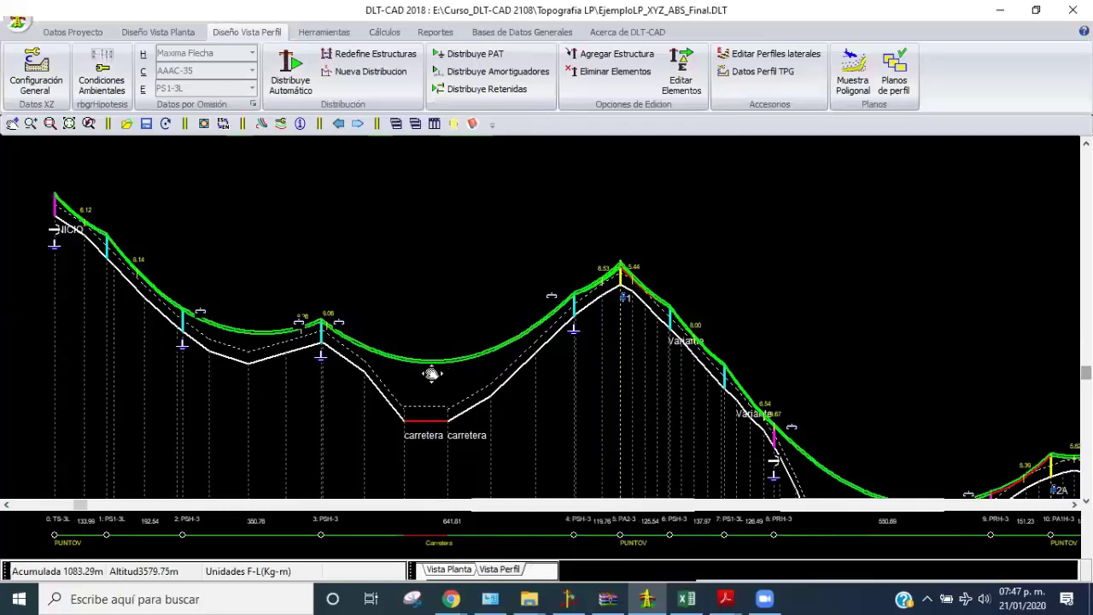
{"action": "left_click_drag", "start_coordinate": [432, 373], "coordinate": [372, 368]}
{"action": "right_click", "coordinate": [360, 343]}
{"action": "left_click", "coordinate": [476, 353]}
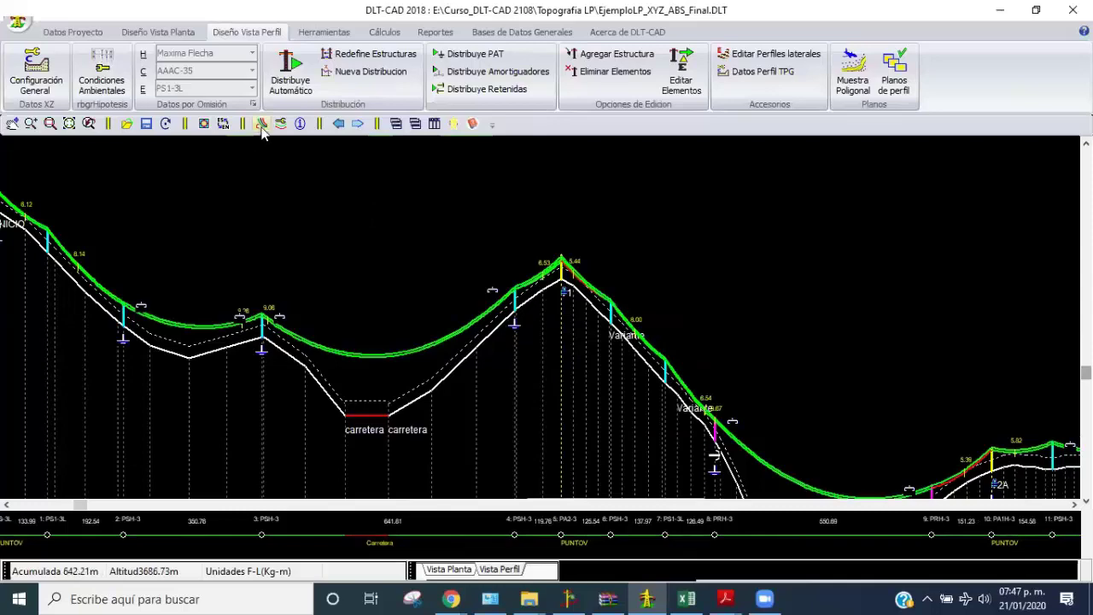
{"action": "double_click", "coordinate": [331, 263]}
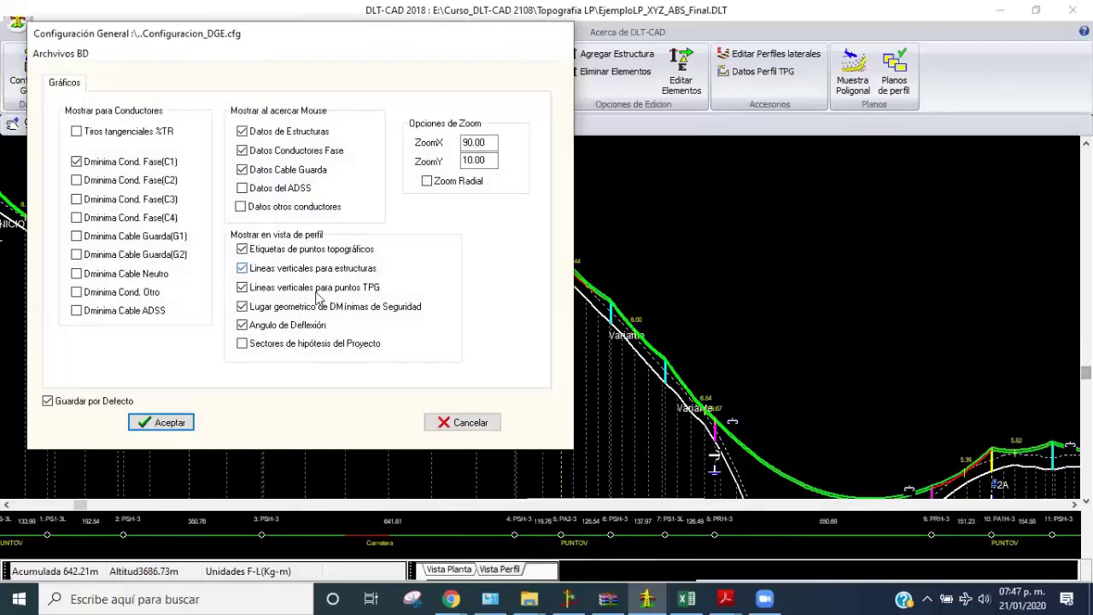
{"action": "key", "text": "Return"}
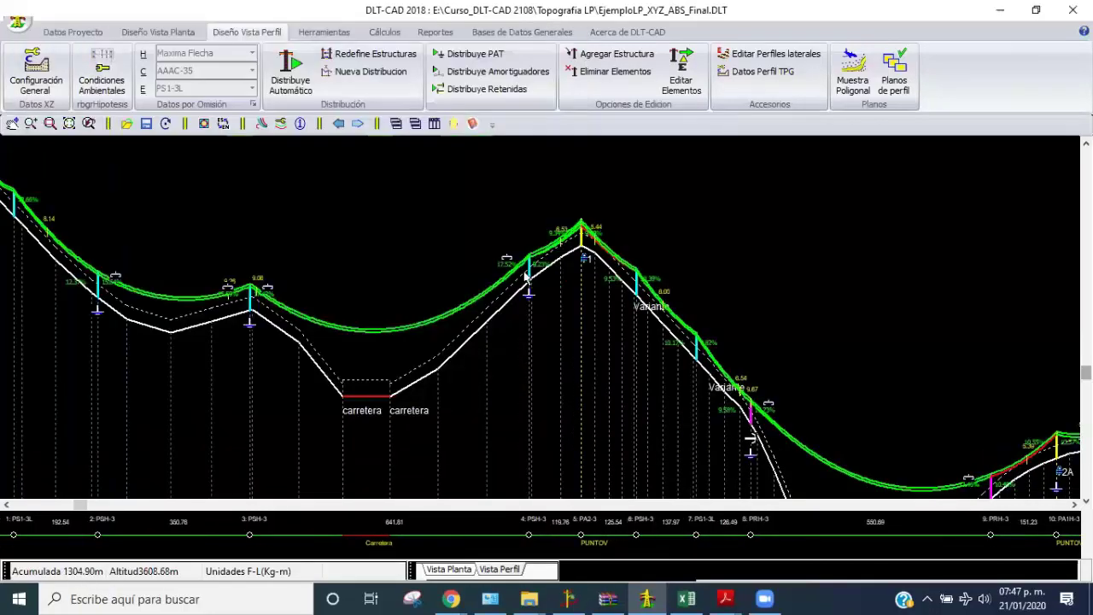
Switch the active hypothesis via Temp. Mínima to Máx. Viento
{"action": "left_click", "coordinate": [252, 53]}
{"action": "left_click", "coordinate": [293, 85]}
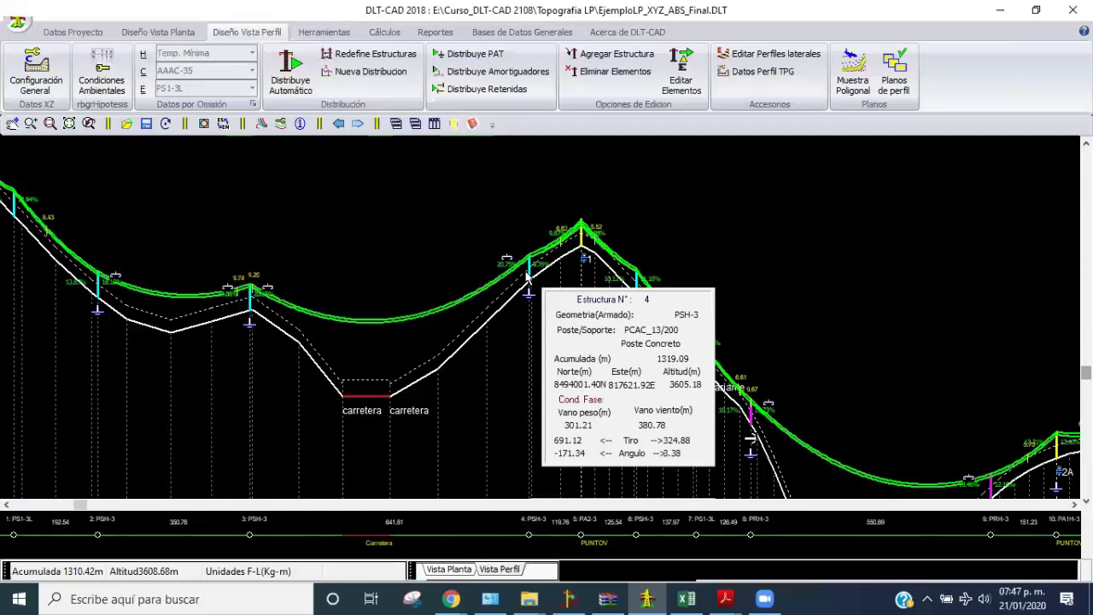
{"action": "left_click", "coordinate": [252, 54]}
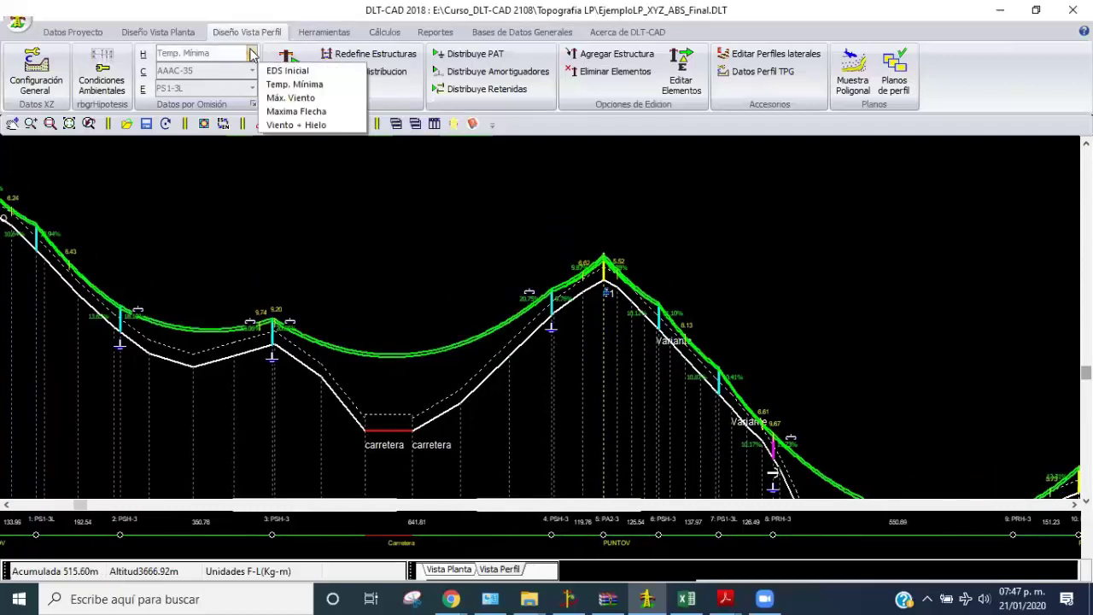
{"action": "left_click", "coordinate": [290, 97]}
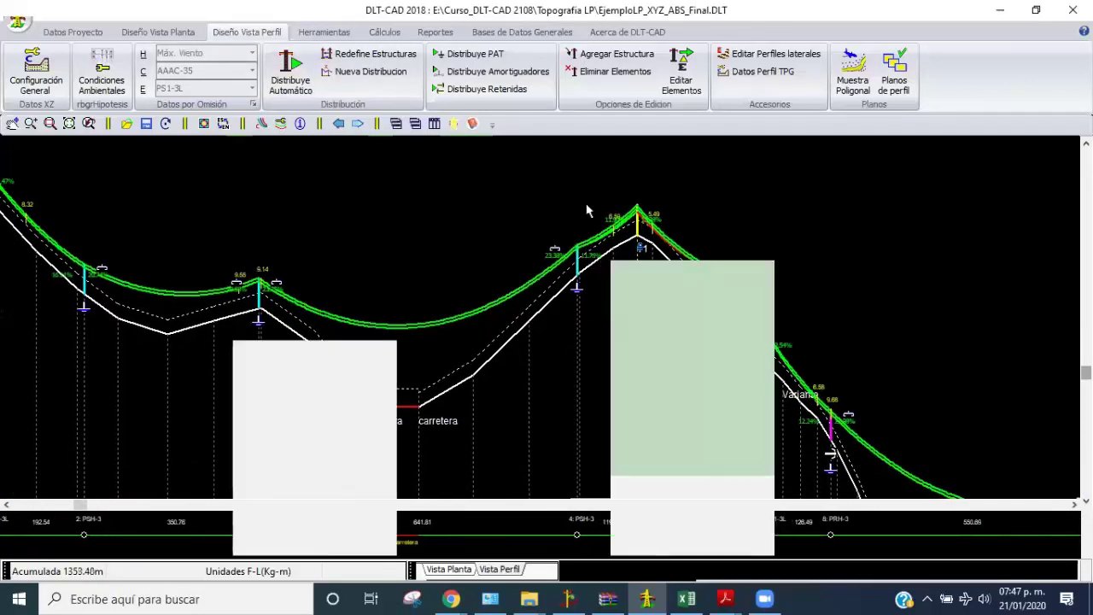
Pan and zoom the redrawn profile to show structures 7–12
{"action": "scroll", "coordinate": [412, 292], "scroll_direction": "up", "scroll_amount": 1}
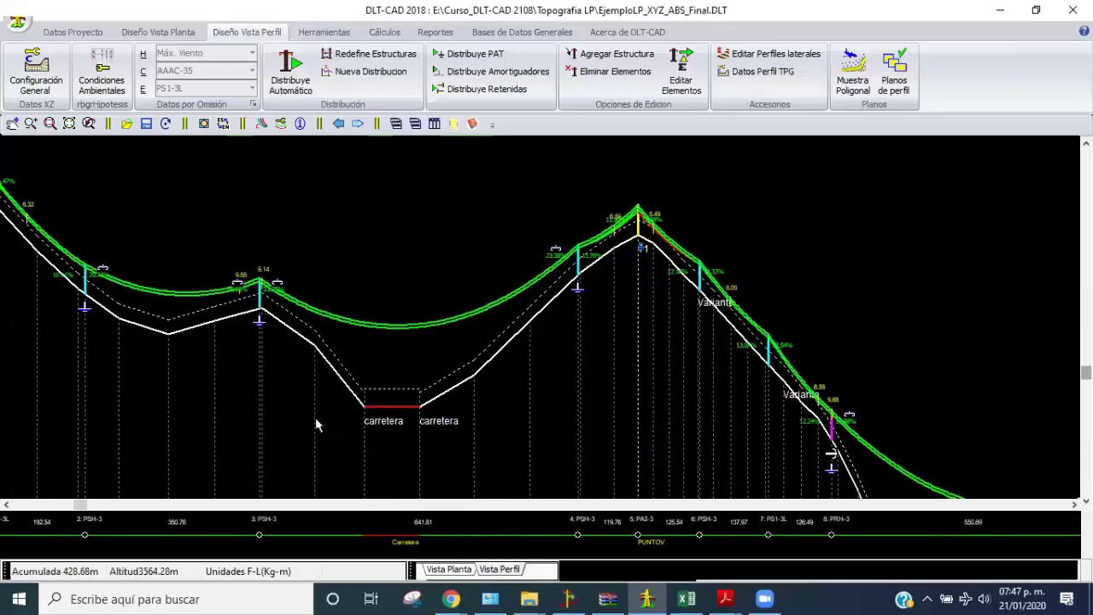
{"action": "middle_click_drag", "start_coordinate": [133, 266], "coordinate": [196, 344]}
{"action": "scroll", "coordinate": [572, 307], "scroll_direction": "up", "scroll_amount": 2}
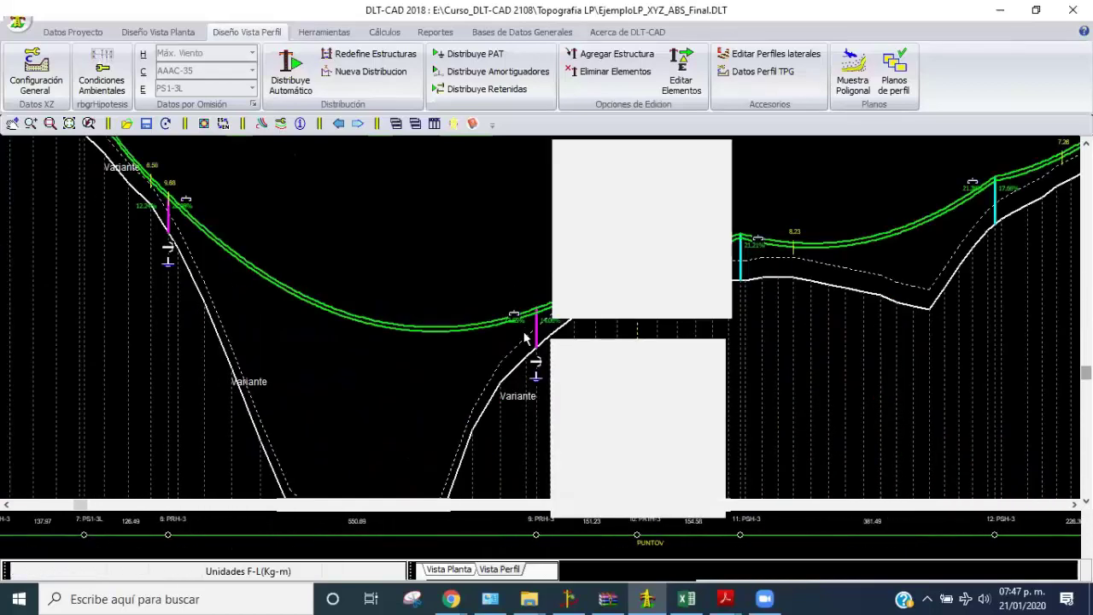
{"action": "middle_click_drag", "start_coordinate": [548, 320], "coordinate": [572, 307]}
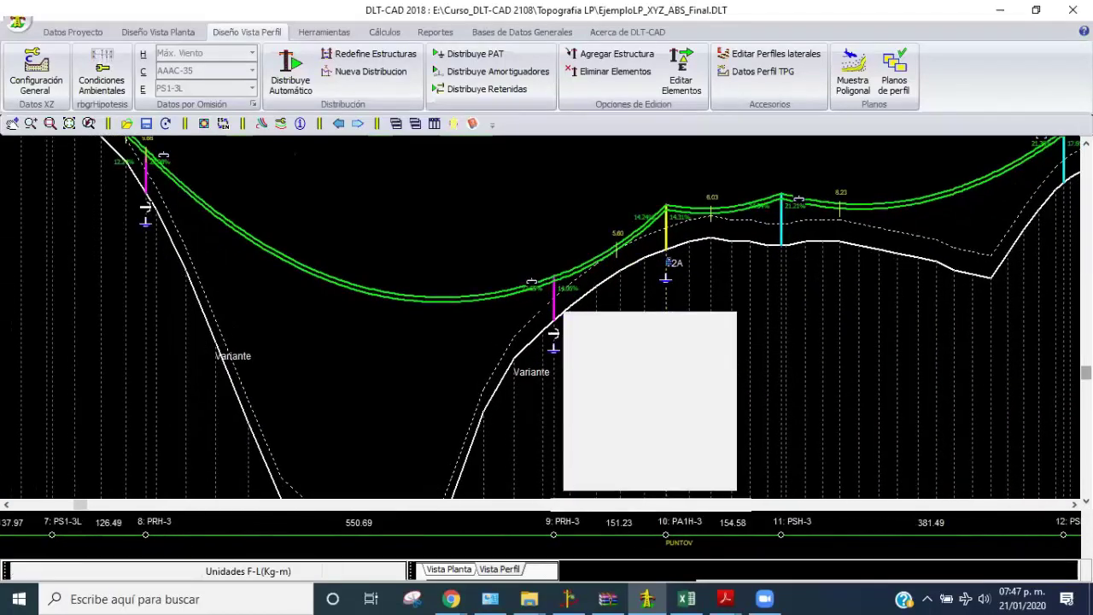
{"action": "scroll", "coordinate": [487, 323], "scroll_direction": "down", "scroll_amount": 1}
Set HIPÓTESIS I's P1 % Tiro de Rotura to 24 and recalculate the profile
{"action": "left_click", "coordinate": [102, 70]}
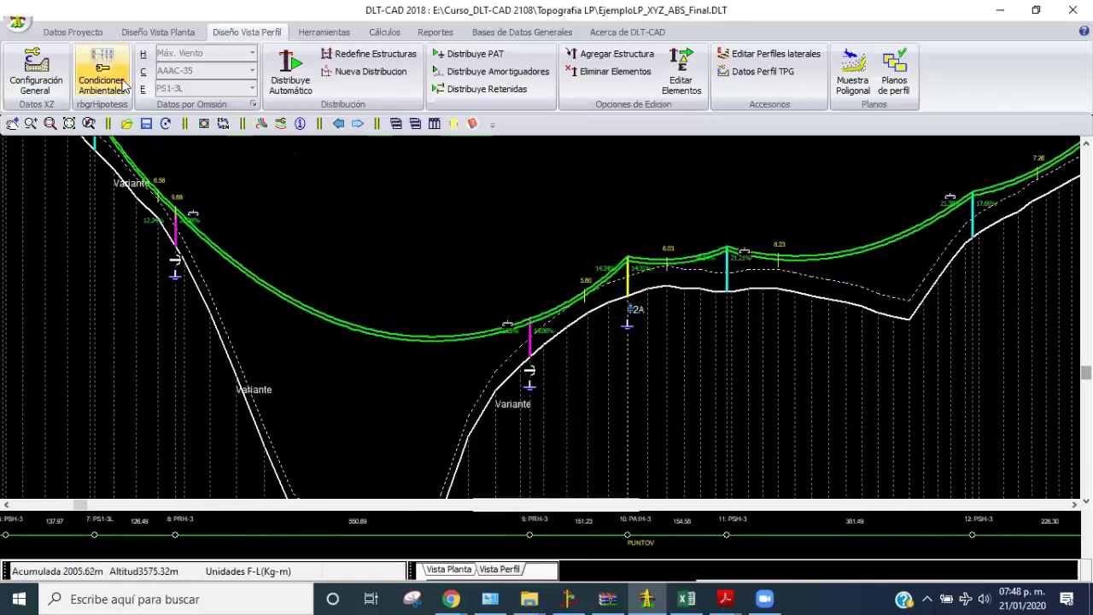
{"action": "left_click", "coordinate": [173, 239]}
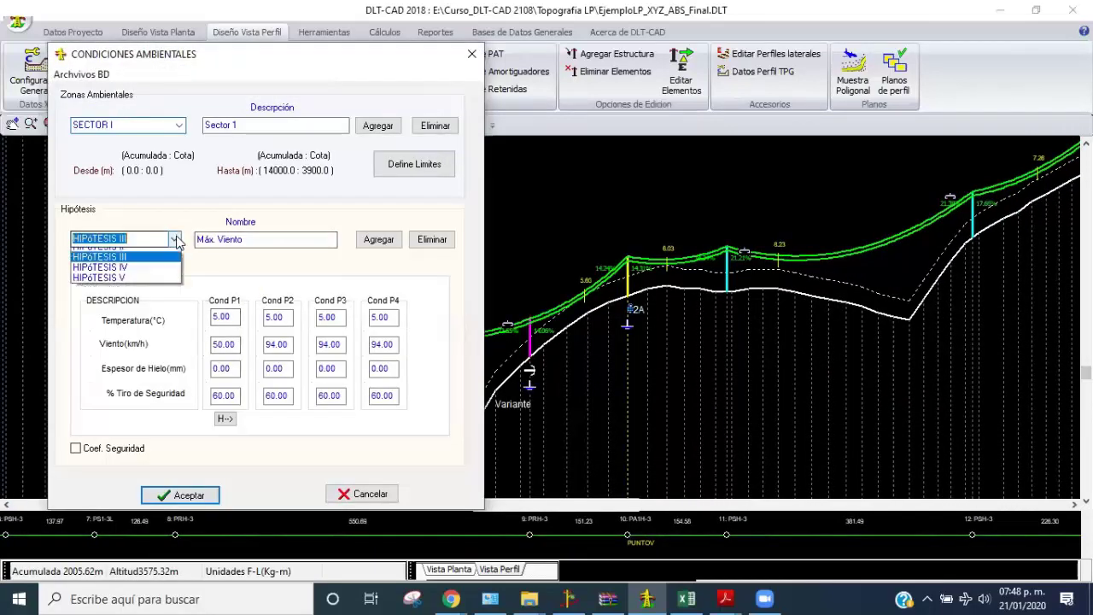
{"action": "left_click", "coordinate": [94, 249]}
{"action": "left_click", "coordinate": [213, 396]}
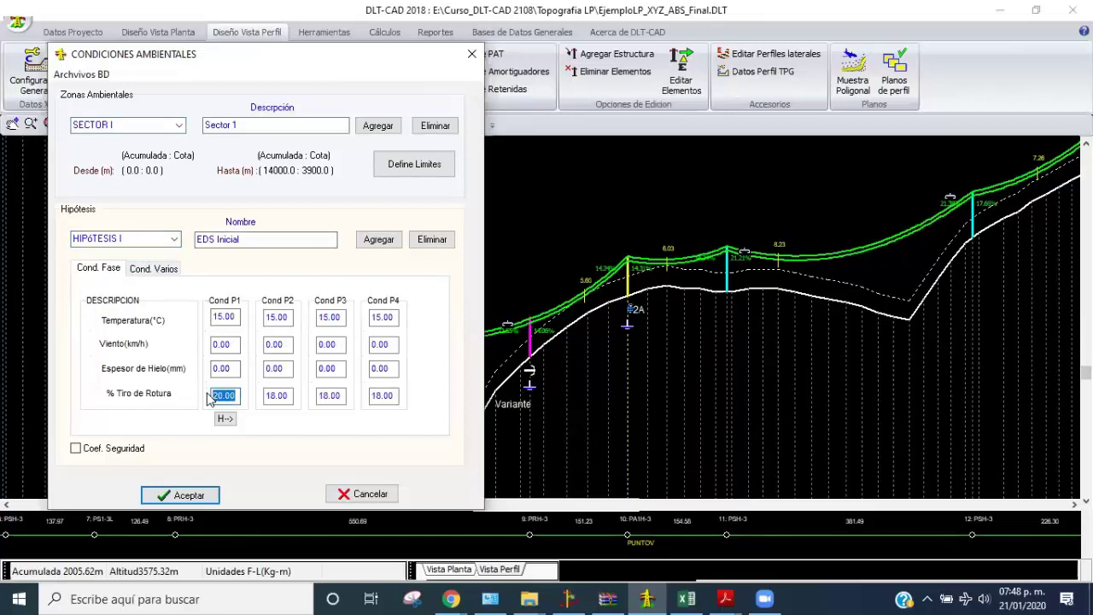
{"action": "type", "text": "24"}
{"action": "left_click", "coordinate": [180, 495]}
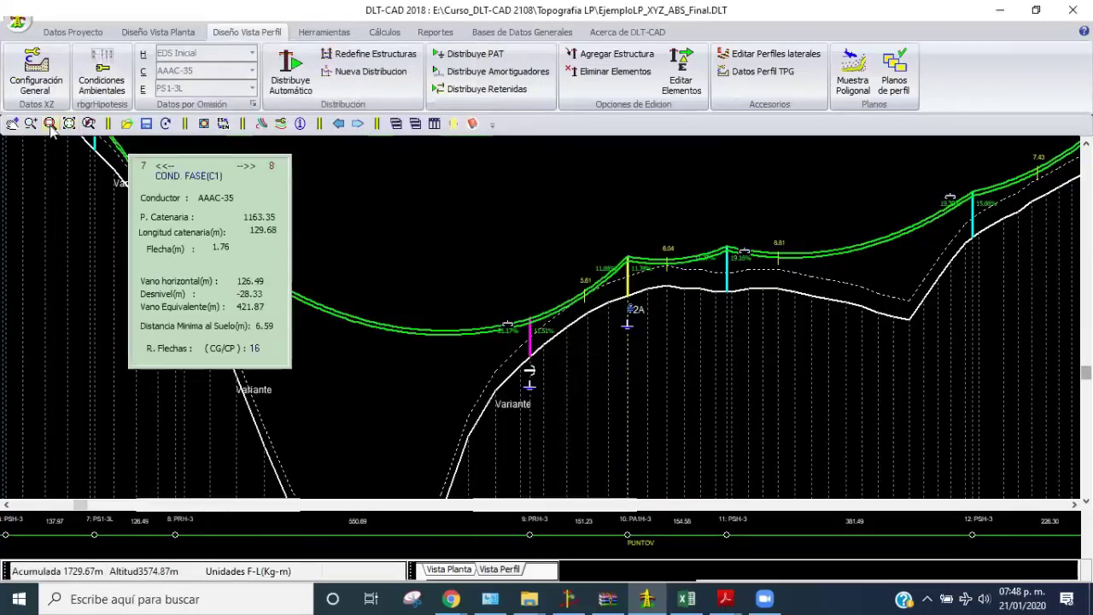
{"action": "mouse_move", "coordinate": [529, 337]}
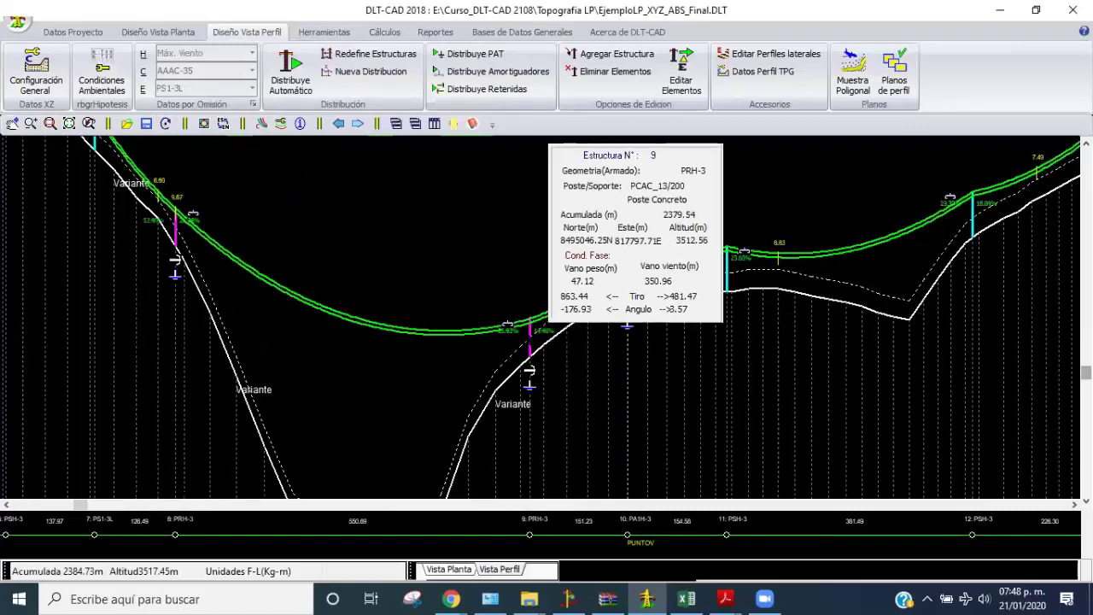
Pan the profile to show the peak structure and the road crossing near structure 3
{"action": "middle_click_drag", "start_coordinate": [223, 323], "coordinate": [320, 408]}
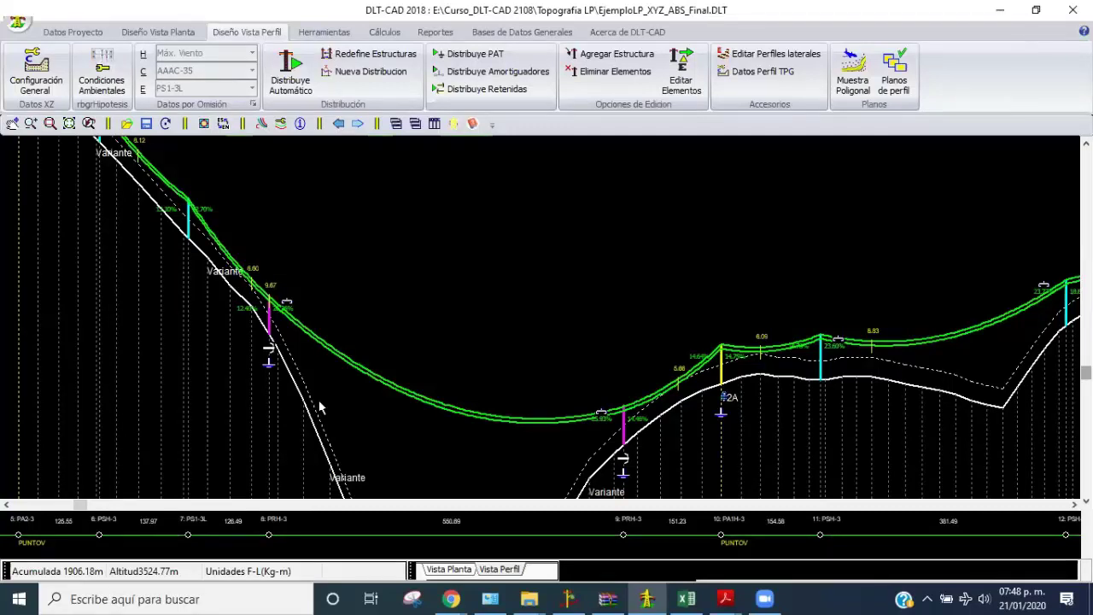
{"action": "scroll", "coordinate": [319, 408], "scroll_direction": "down", "scroll_amount": 1}
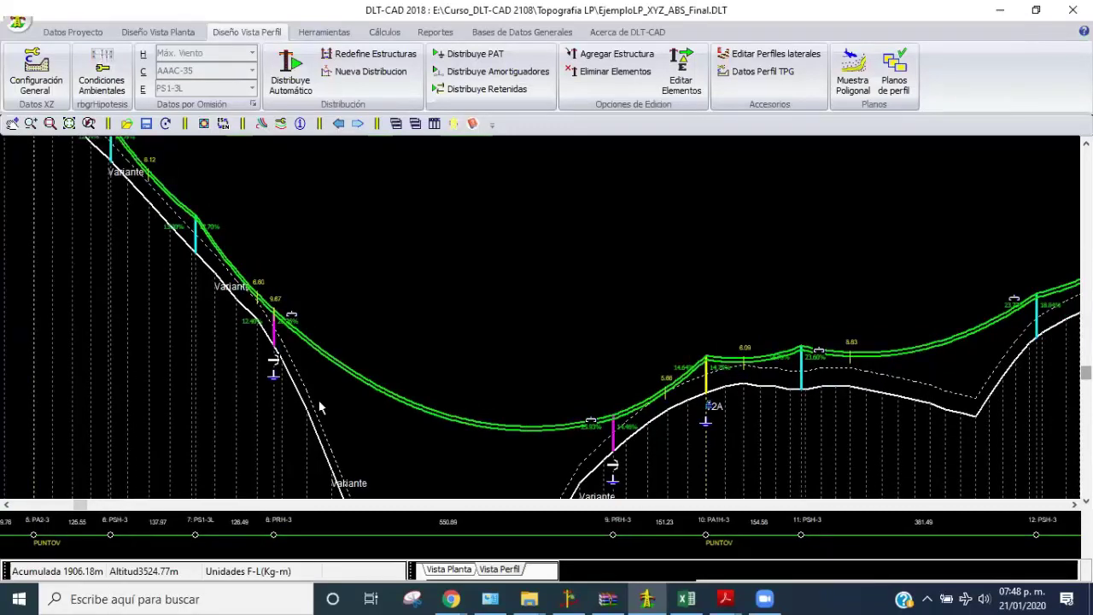
{"action": "scroll", "coordinate": [485, 363], "scroll_direction": "down", "scroll_amount": 1}
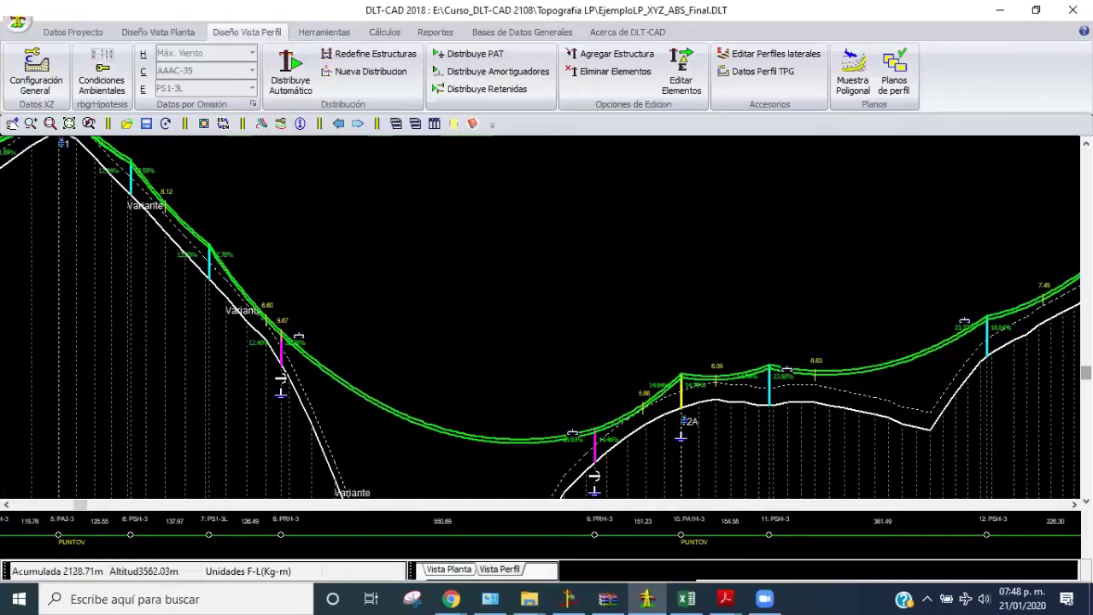
{"action": "middle_click_drag", "start_coordinate": [492, 357], "coordinate": [581, 369]}
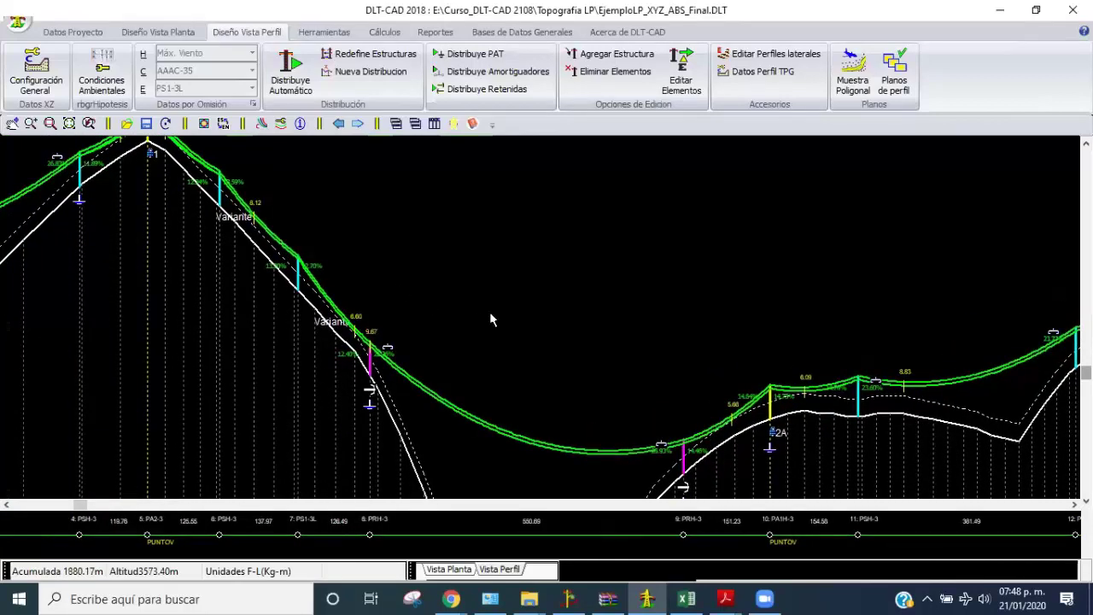
{"action": "middle_click_drag", "start_coordinate": [489, 311], "coordinate": [614, 355]}
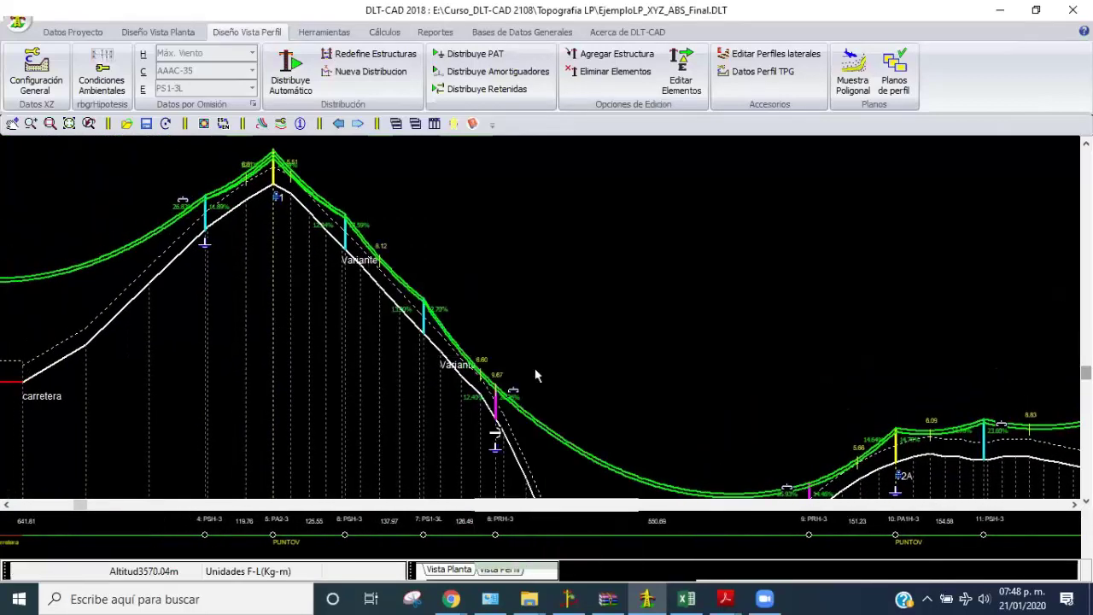
{"action": "middle_click_drag", "start_coordinate": [219, 334], "coordinate": [502, 379]}
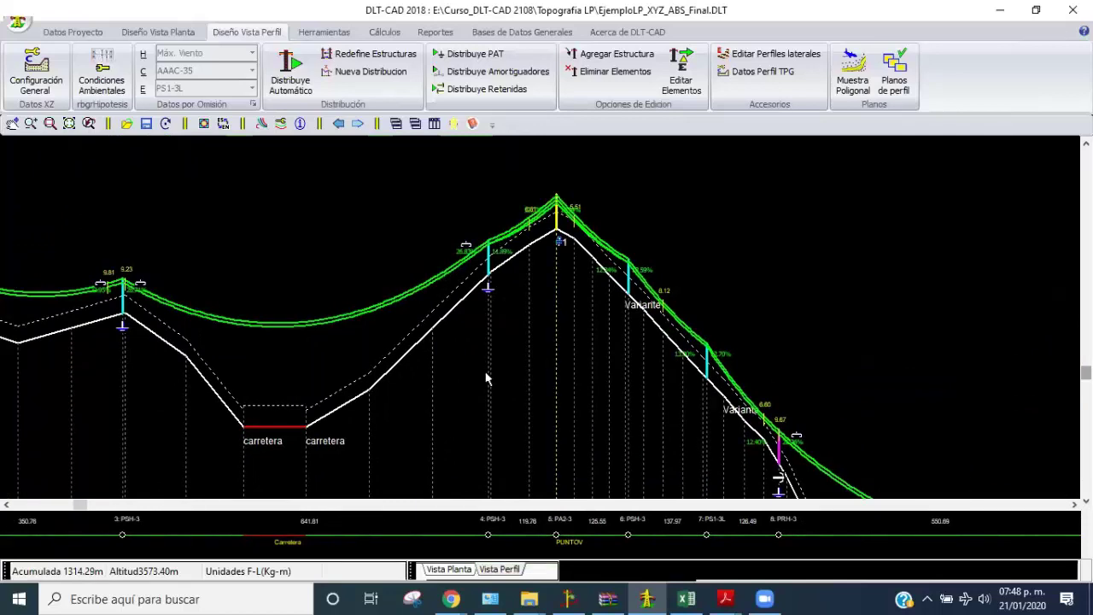
Lower HIPÓTESIS I's P1 % Tiro de Rotura to 18 and recalculate the profile
{"action": "left_click", "coordinate": [253, 103]}
{"action": "left_click", "coordinate": [196, 260]}
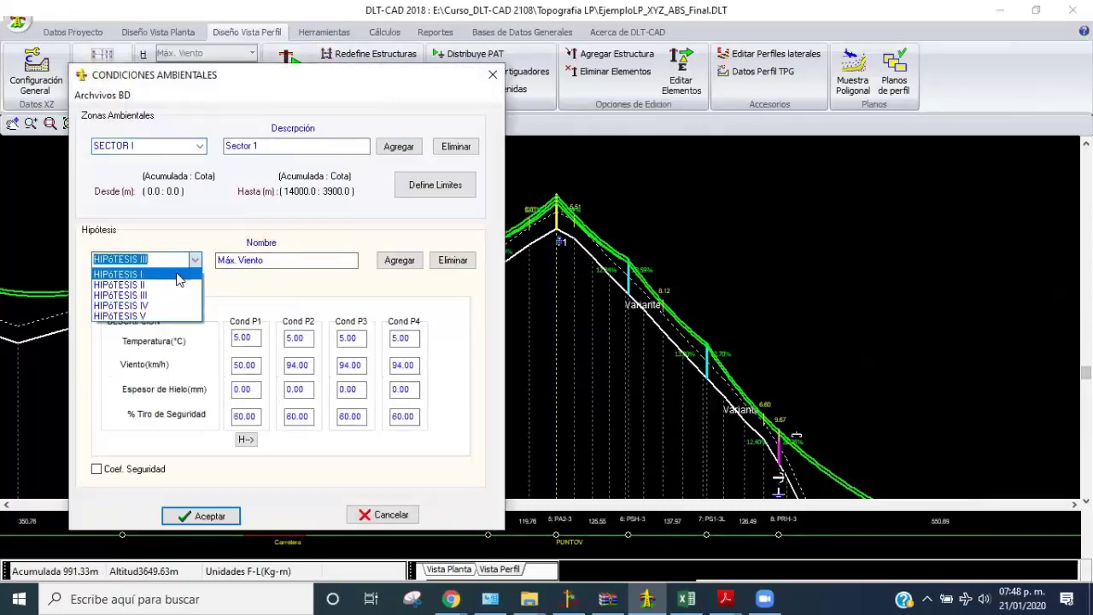
{"action": "left_click", "coordinate": [136, 271]}
{"action": "left_click", "coordinate": [245, 417]}
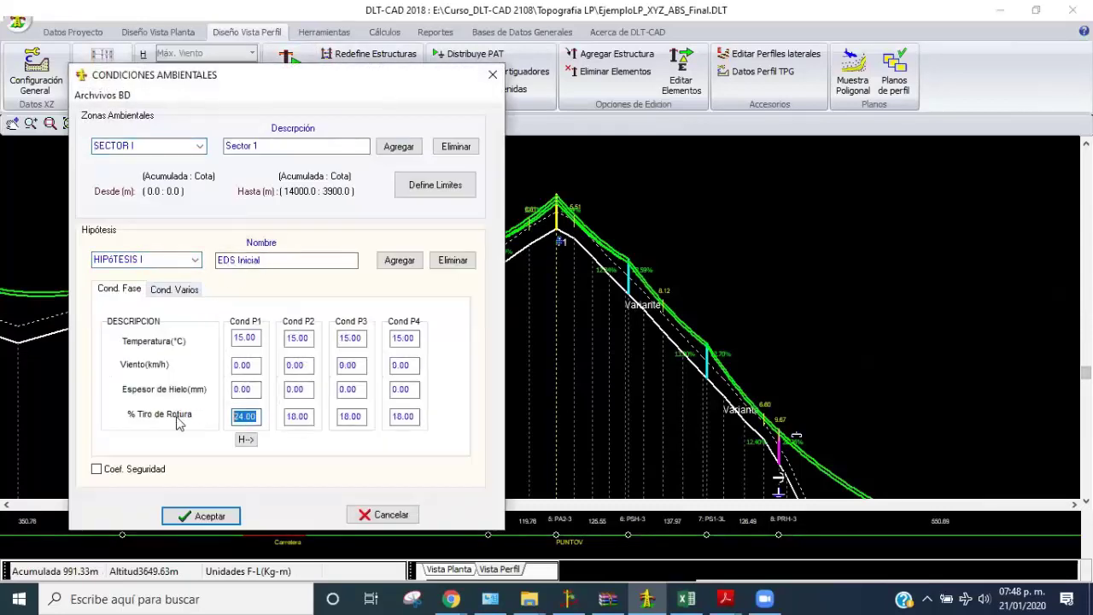
{"action": "type", "text": "18"}
{"action": "left_click", "coordinate": [213, 516]}
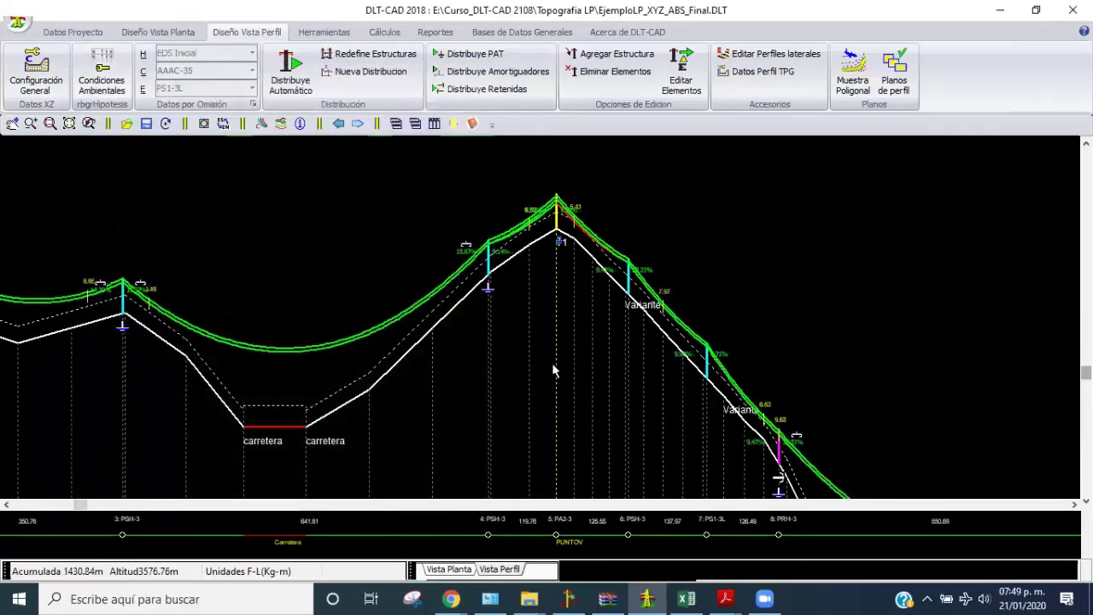
Make Maxima Flecha the active hypothesis and view structures 4–12 to compare sags
{"action": "middle_click_drag", "start_coordinate": [141, 410], "coordinate": [396, 438]}
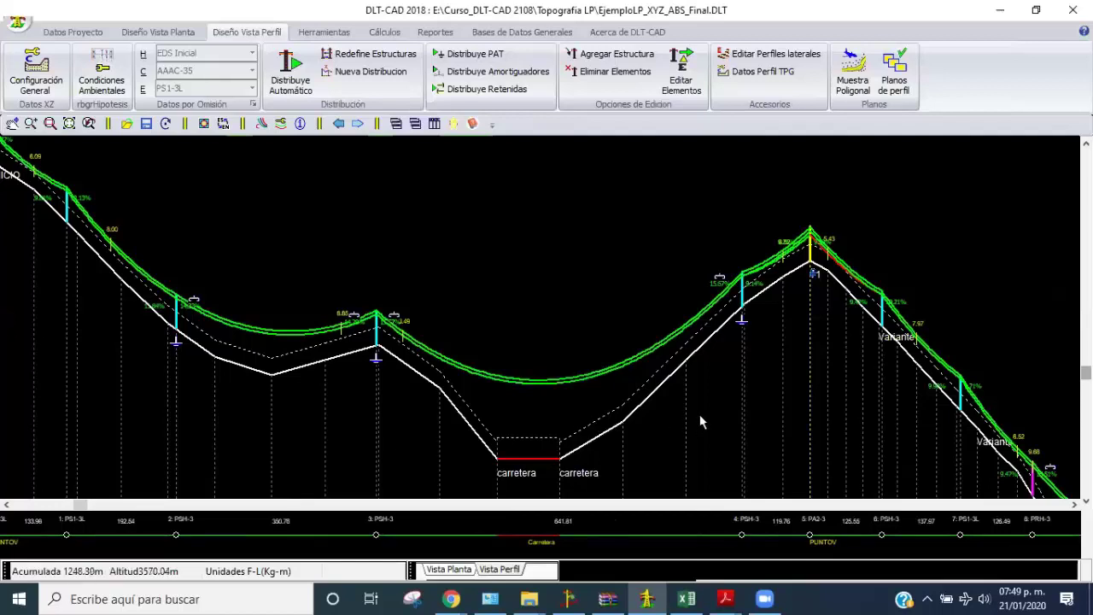
{"action": "middle_click_drag", "start_coordinate": [699, 416], "coordinate": [248, 418]}
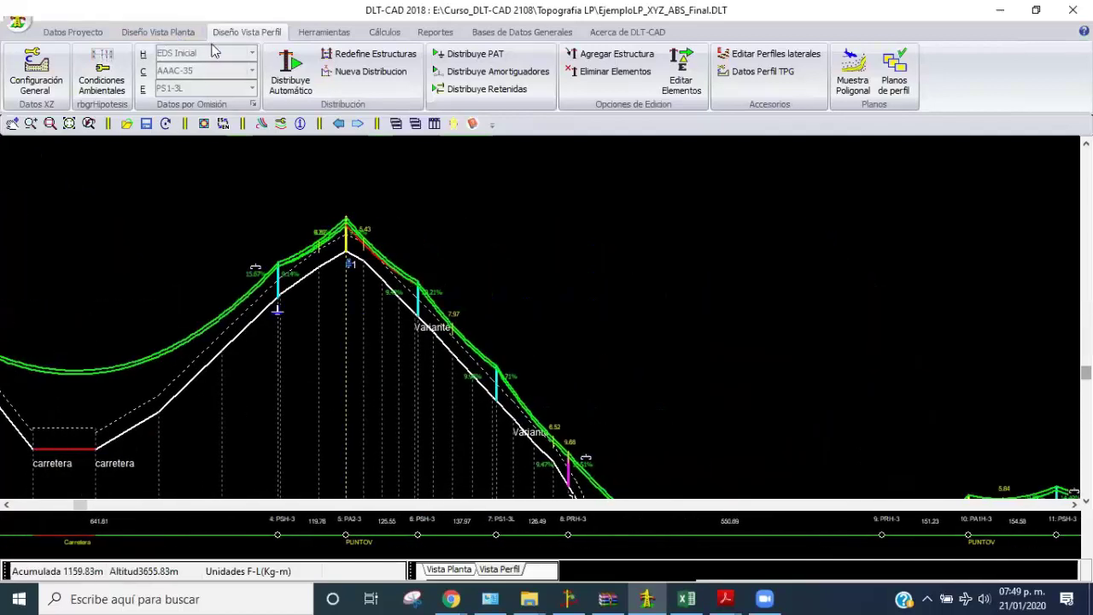
{"action": "left_click", "coordinate": [251, 53]}
{"action": "left_click", "coordinate": [280, 121]}
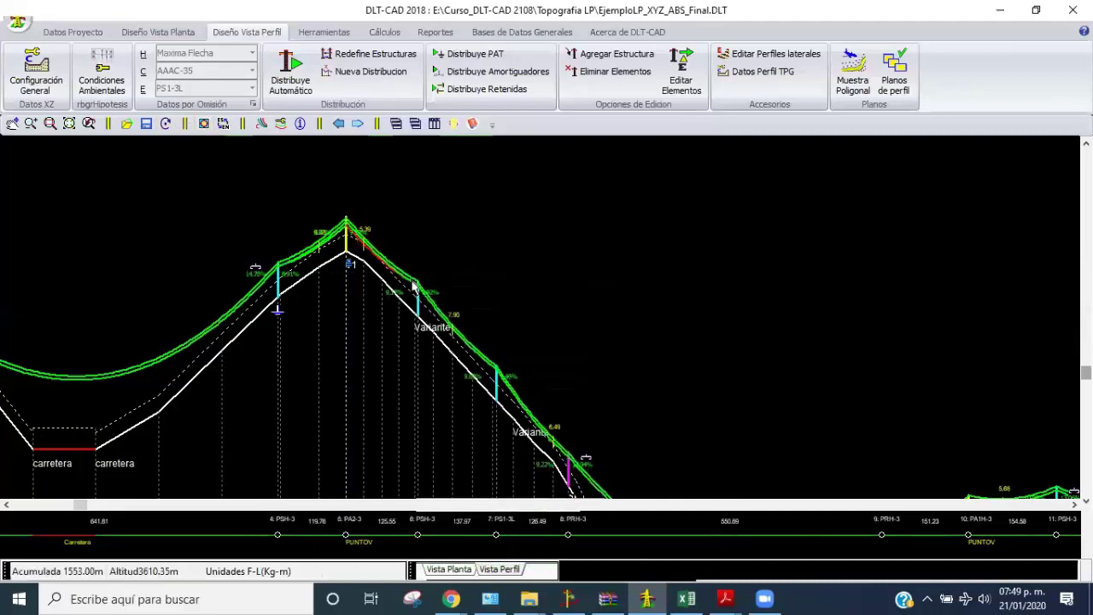
{"action": "mouse_move", "coordinate": [248, 401]}
{"action": "middle_mouse_down"}
{"action": "mouse_move", "coordinate": [630, 365]}
{"action": "mouse_move", "coordinate": [204, 92]}
{"action": "middle_mouse_up"}
Replace HIPÓTESIS I's P1 % Tiro de Rotura value with 1 and recalculate the profile
{"action": "left_click", "coordinate": [101, 73]}
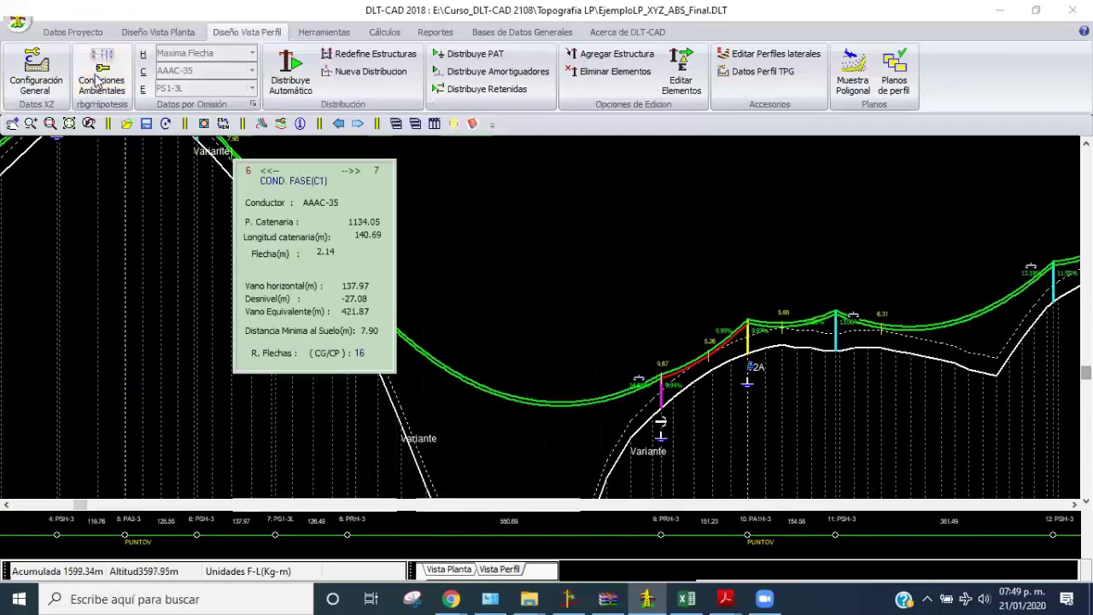
{"action": "left_click", "coordinate": [216, 280]}
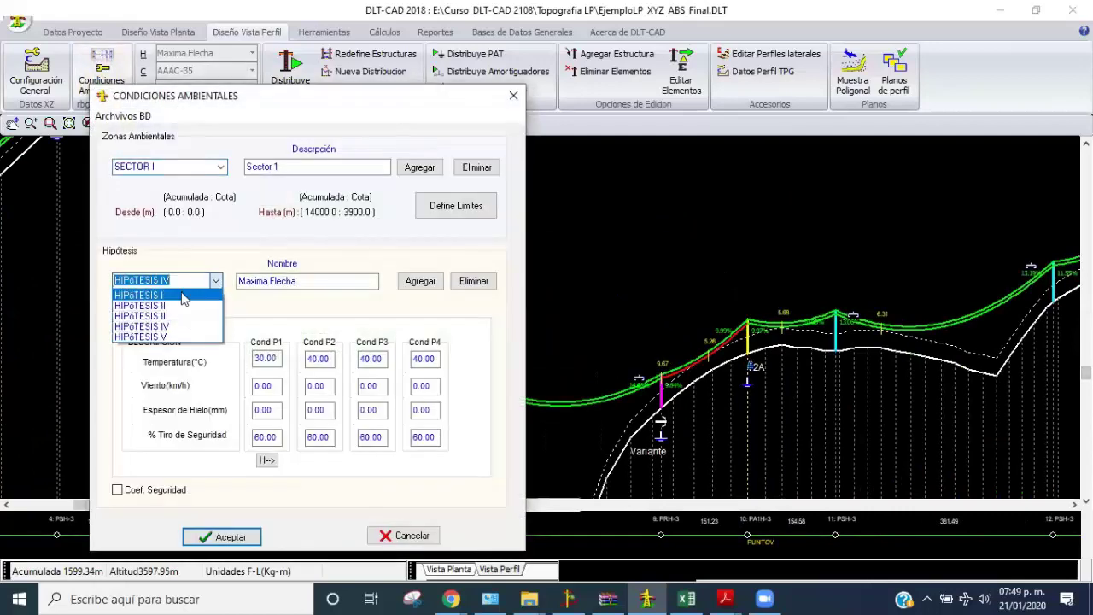
{"action": "left_click", "coordinate": [163, 291]}
{"action": "left_click", "coordinate": [274, 435]}
{"action": "double_click", "coordinate": [274, 434]}
{"action": "type", "text": "12"}
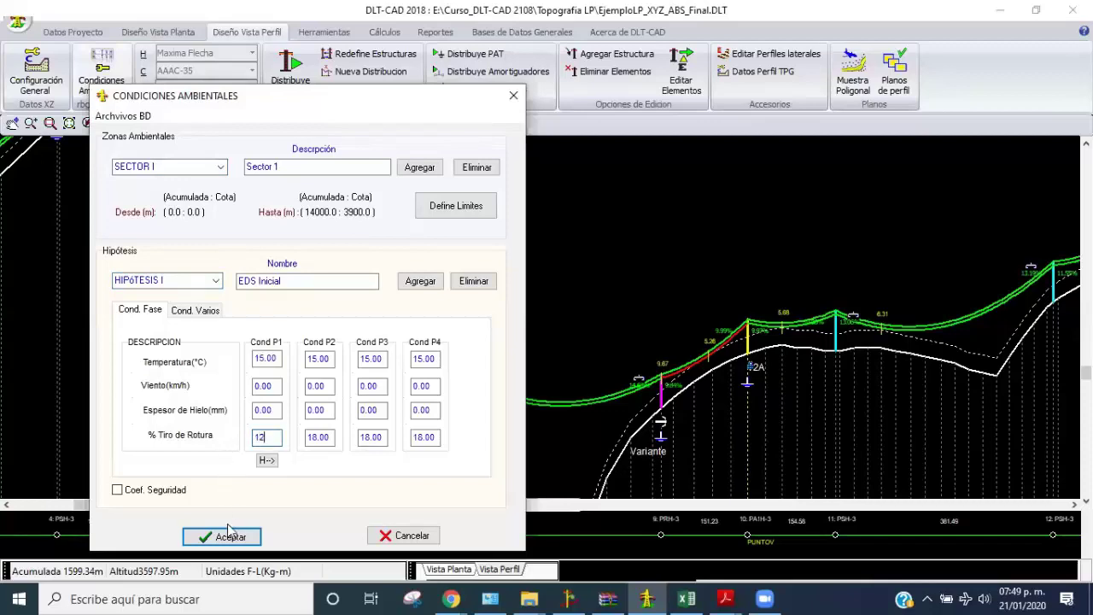
{"action": "left_click", "coordinate": [228, 534]}
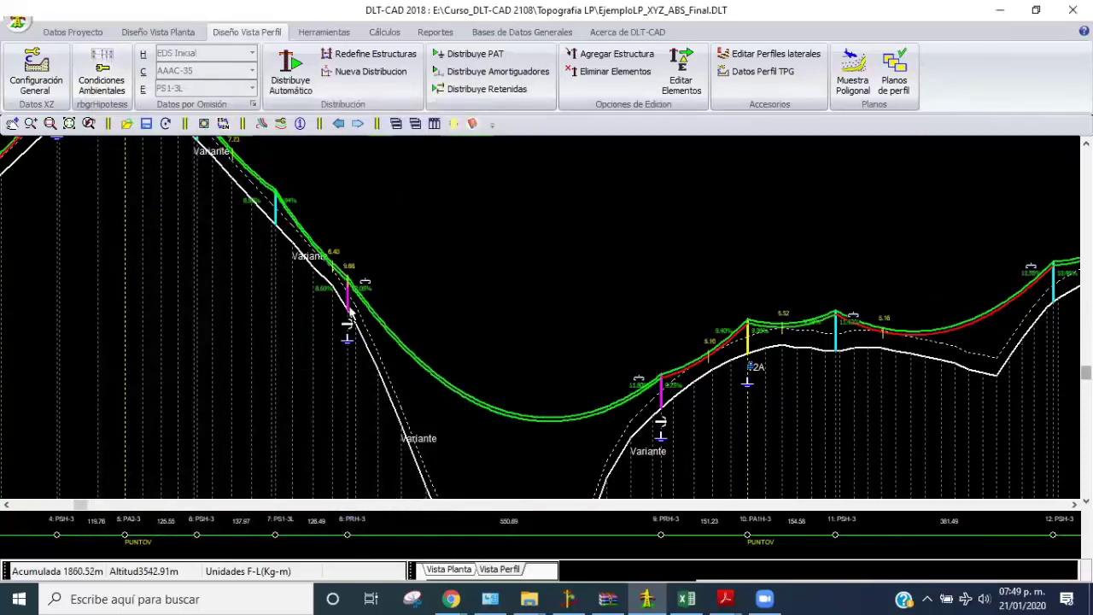
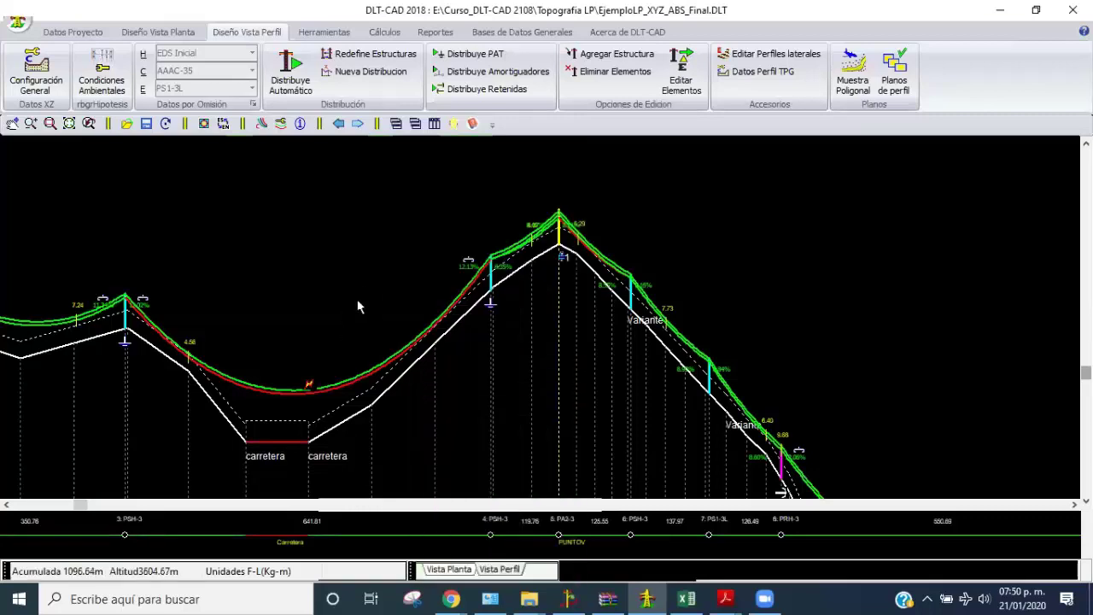
Set the load hypothesis to Maxima Flecha and inspect HIPÓTESIS I in Condiciones Ambientales
{"action": "left_click", "coordinate": [251, 53]}
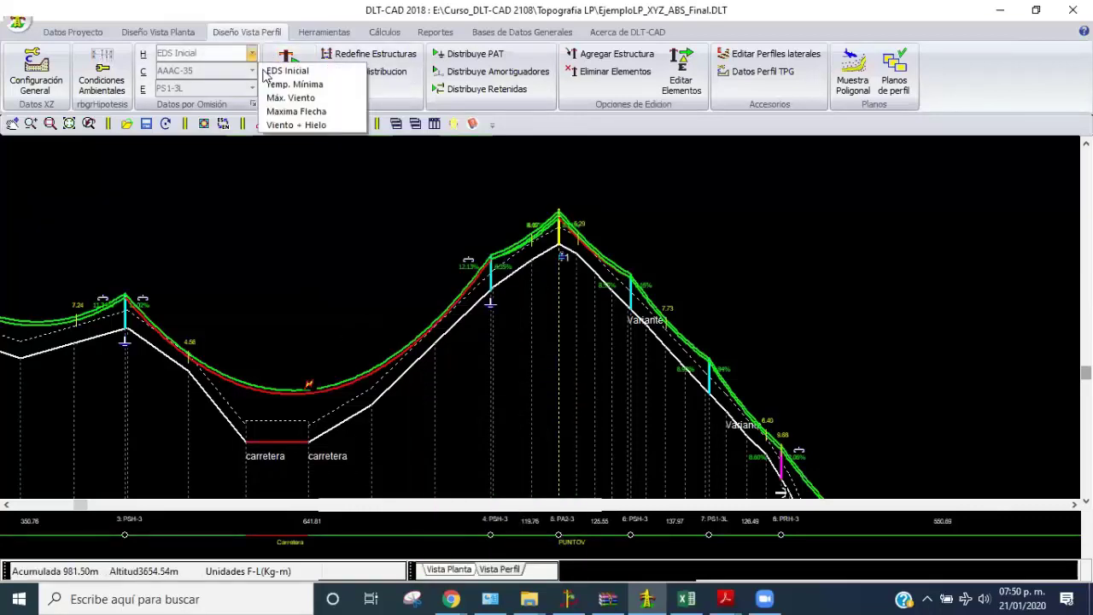
{"action": "left_click", "coordinate": [296, 111]}
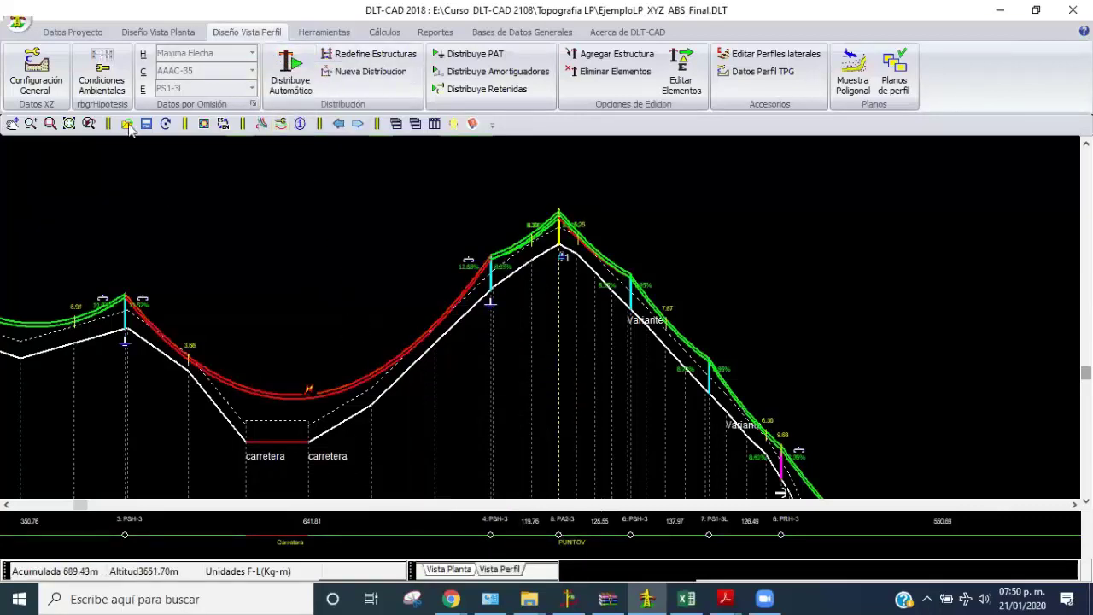
{"action": "left_click", "coordinate": [102, 70]}
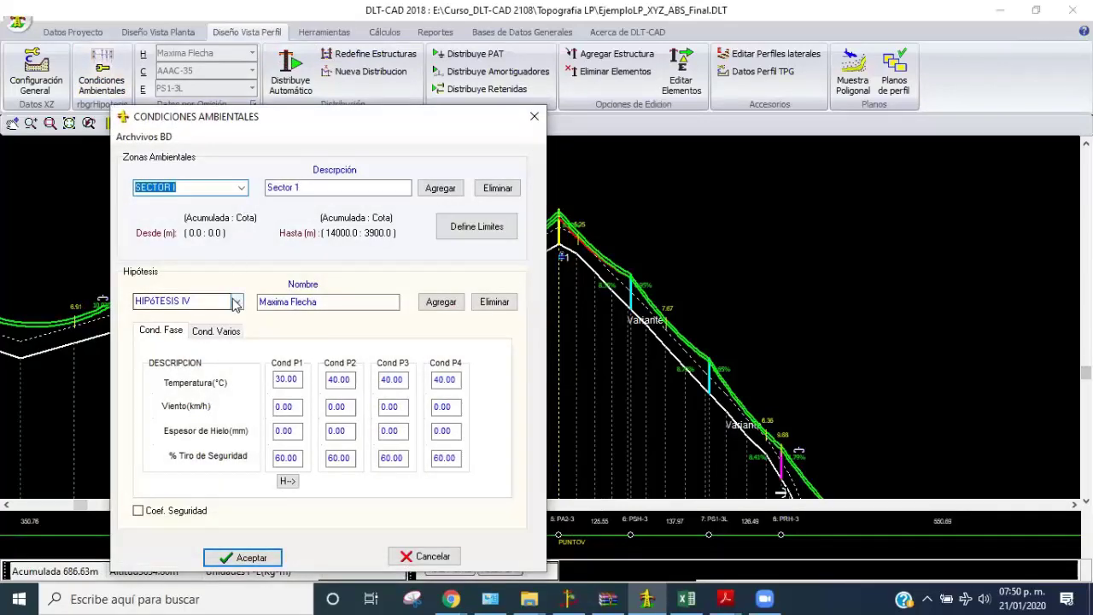
{"action": "left_click", "coordinate": [236, 301]}
{"action": "left_click", "coordinate": [213, 317]}
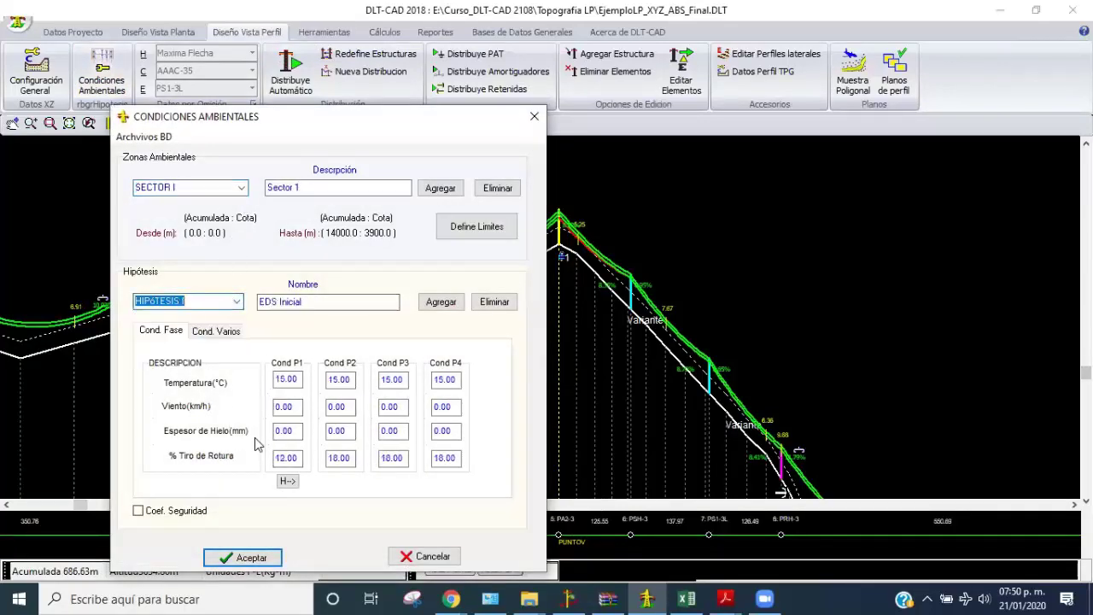
{"action": "left_click", "coordinate": [254, 557]}
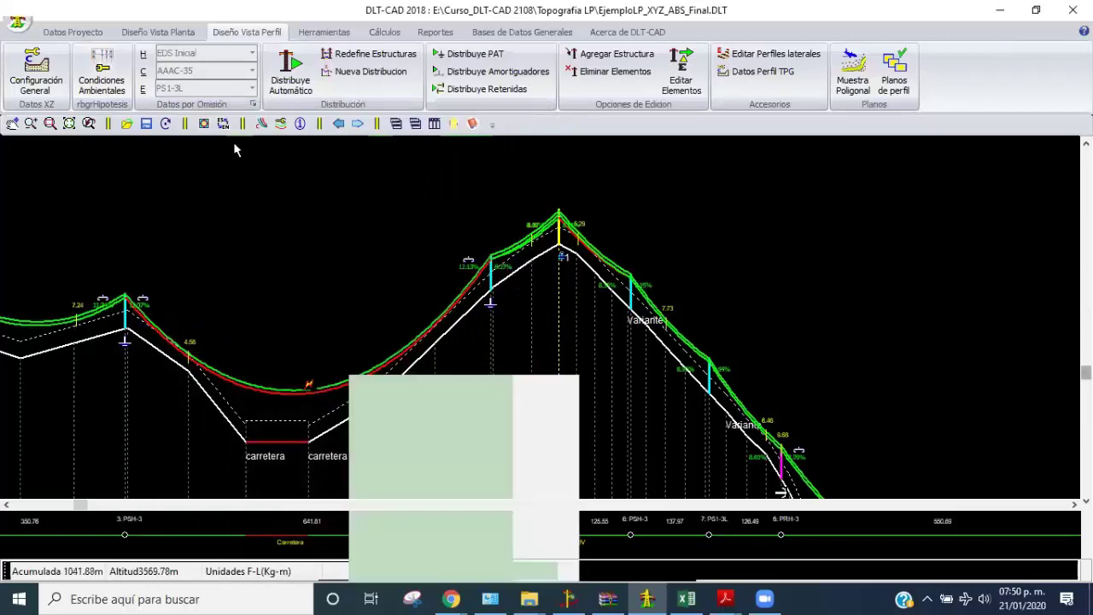
Reselect Maxima Flecha and pan the profile to review the sag over the carretera span
{"action": "left_click", "coordinate": [252, 53]}
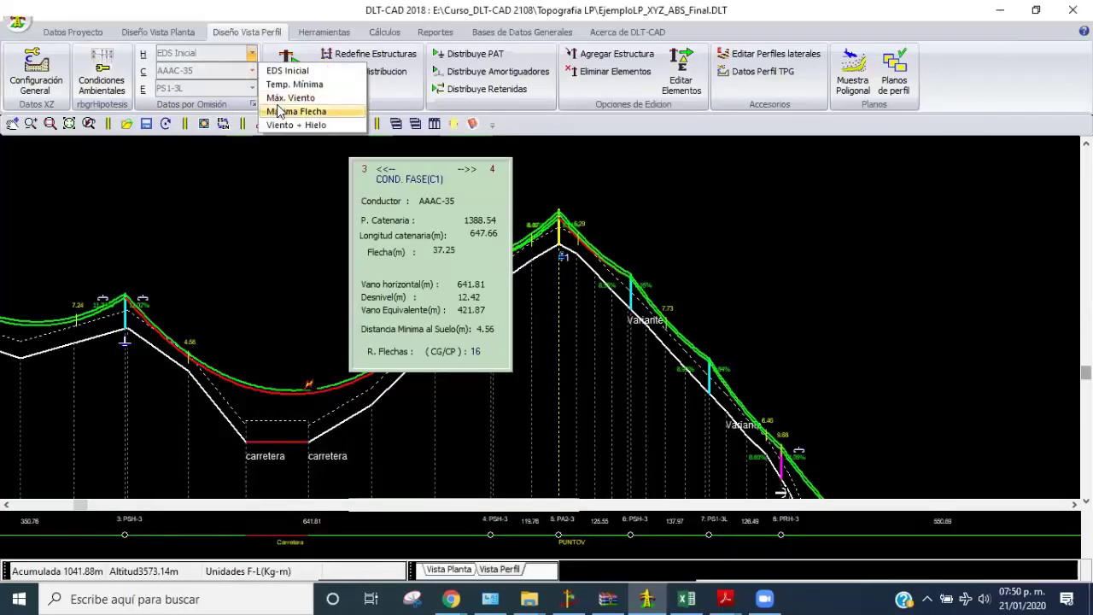
{"action": "left_click", "coordinate": [279, 112]}
{"action": "scroll", "coordinate": [504, 435], "scroll_direction": "down", "scroll_amount": 2}
{"action": "scroll", "coordinate": [504, 435], "scroll_direction": "down", "scroll_amount": 2}
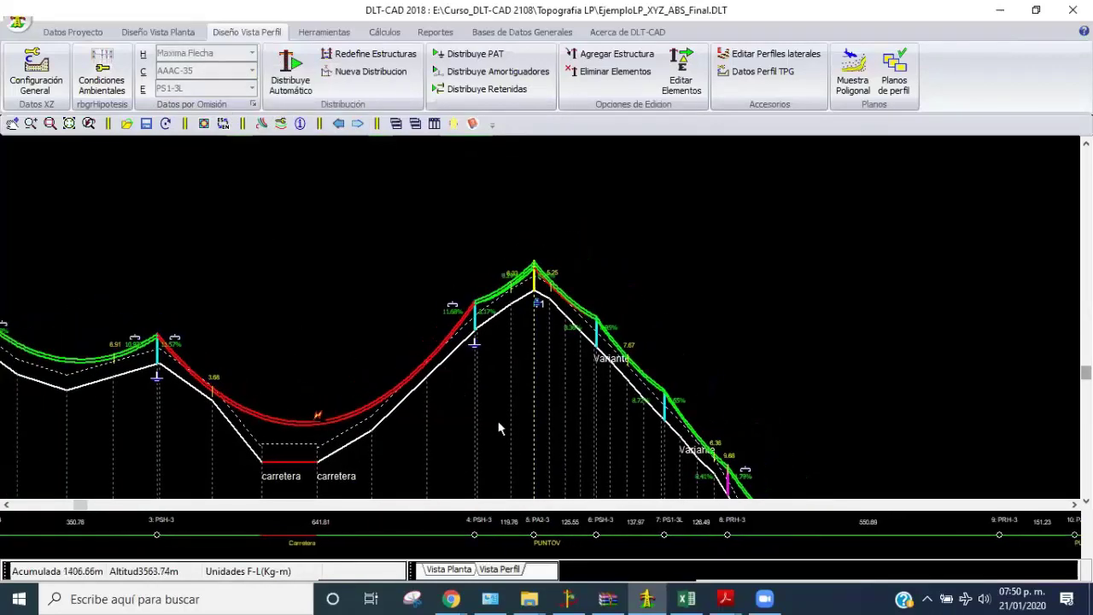
{"action": "middle_click_drag", "start_coordinate": [499, 429], "coordinate": [205, 256]}
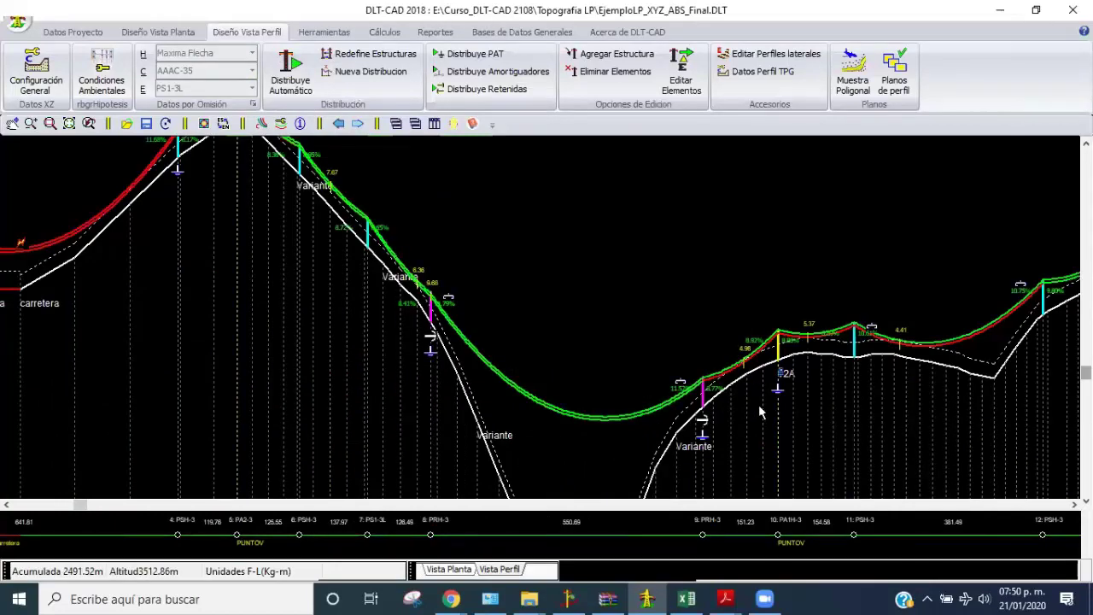
{"action": "middle_click_drag", "start_coordinate": [325, 382], "coordinate": [449, 446]}
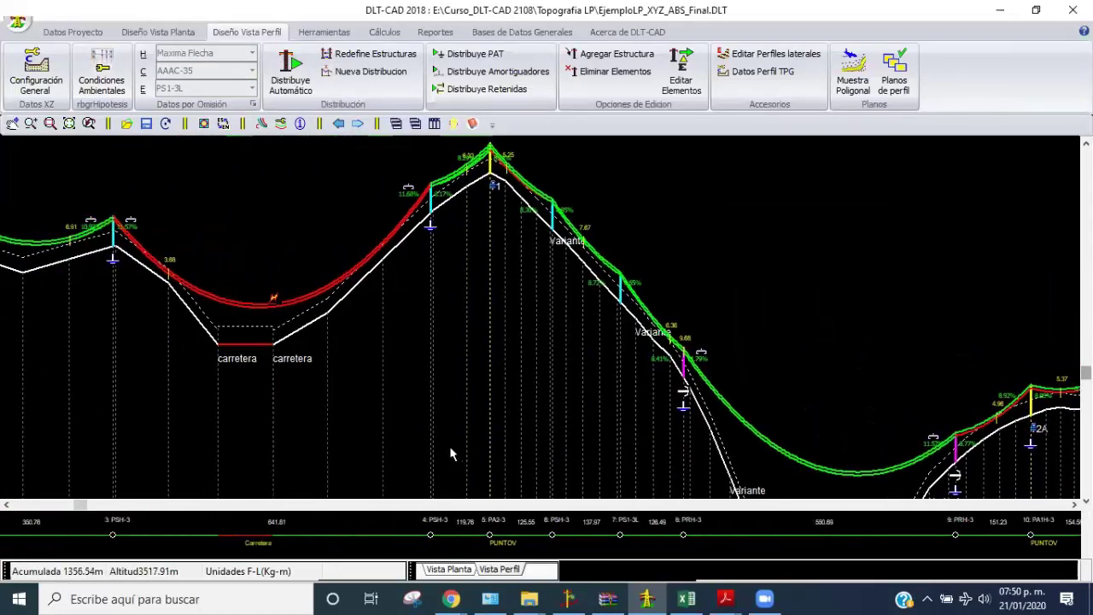
{"action": "middle_click_drag", "start_coordinate": [111, 383], "coordinate": [198, 414]}
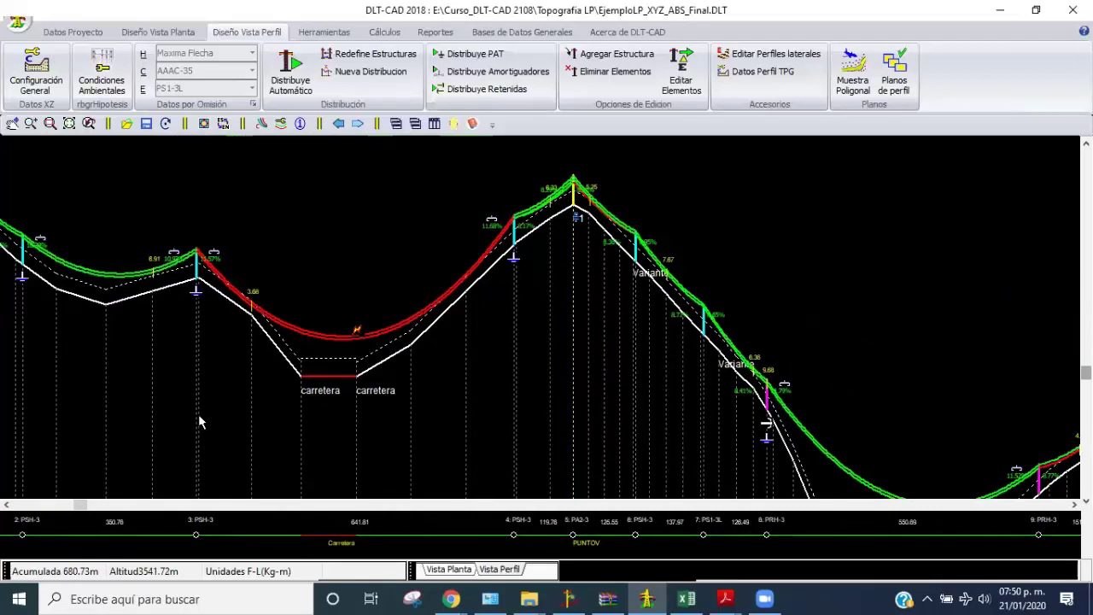
{"action": "left_click", "coordinate": [252, 53]}
In HIPÓTESIS I, keeping zone SECTOR I, change Cond P1 % Tiro de Rotura from 12 to 16
{"action": "left_click", "coordinate": [290, 75]}
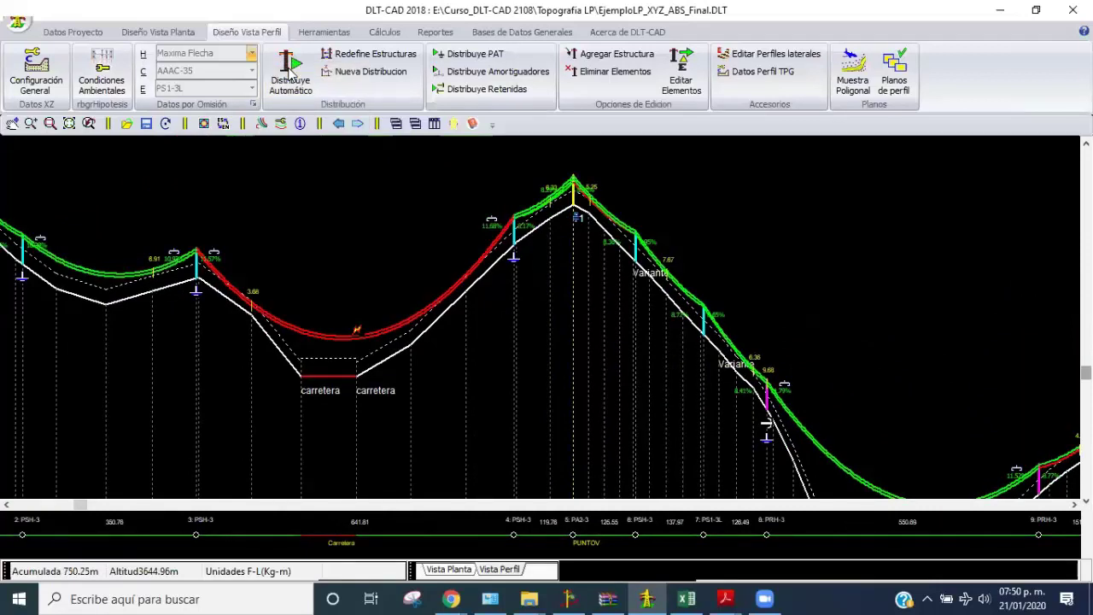
{"action": "left_click", "coordinate": [102, 73]}
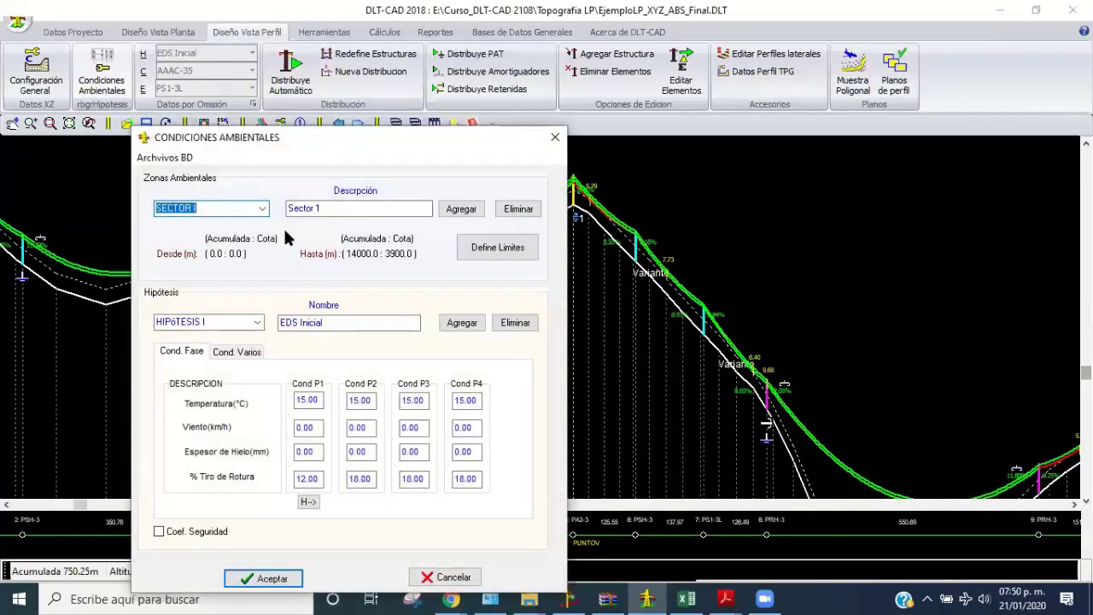
{"action": "left_click", "coordinate": [261, 209]}
{"action": "left_click", "coordinate": [233, 225]}
{"action": "left_click", "coordinate": [315, 480]}
{"action": "type", "text": "16"}
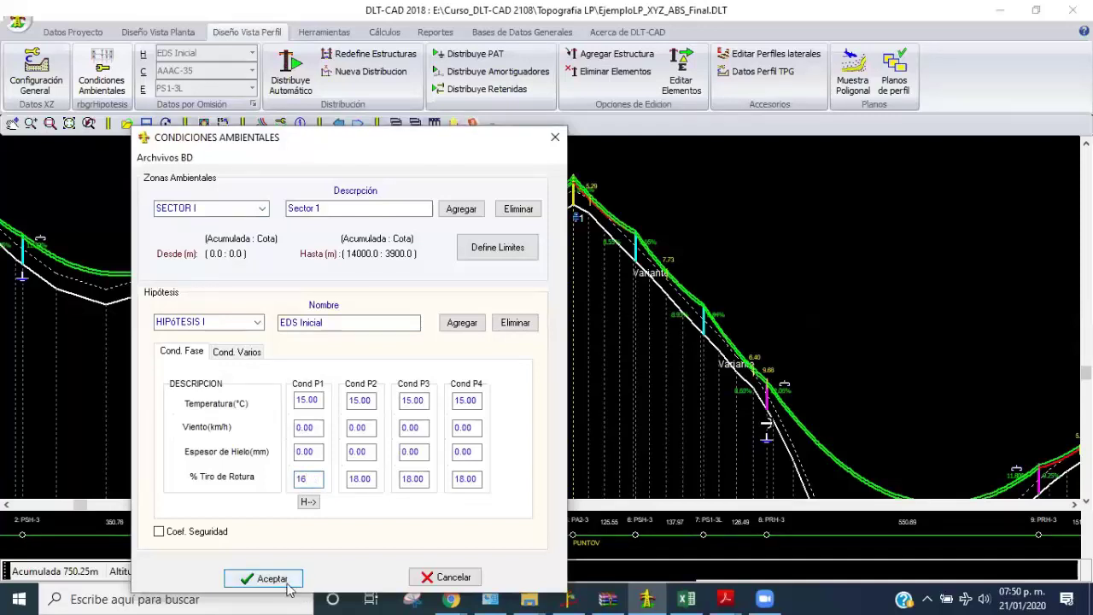
{"action": "left_click", "coordinate": [260, 579]}
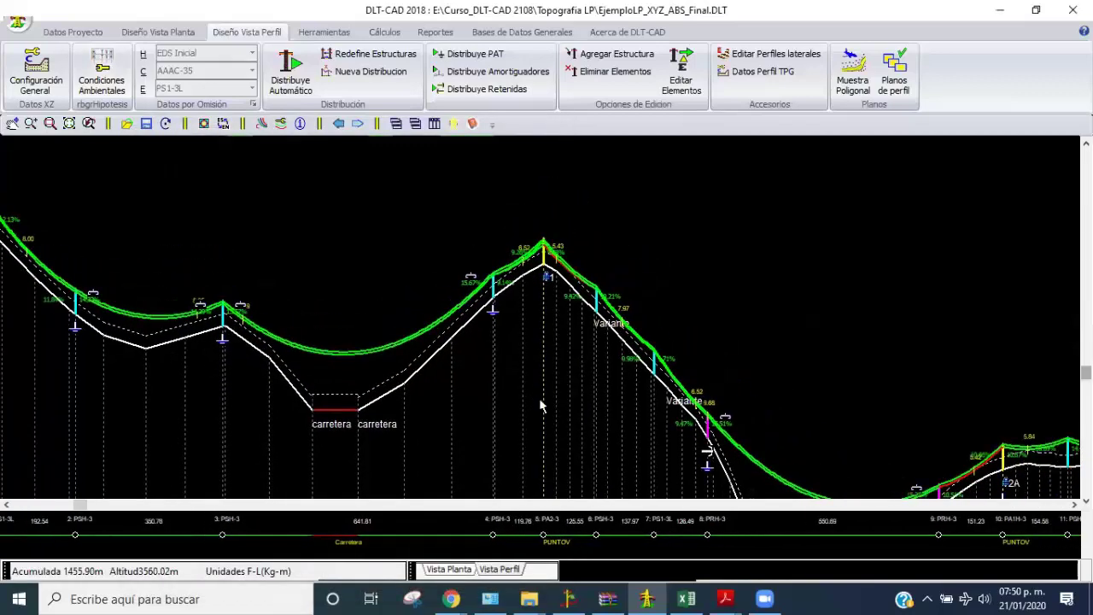
Frame the profile and drag support 6 (PSH-3) left along the line with Arrastra Soporte
{"action": "middle_click_drag", "start_coordinate": [539, 406], "coordinate": [450, 359]}
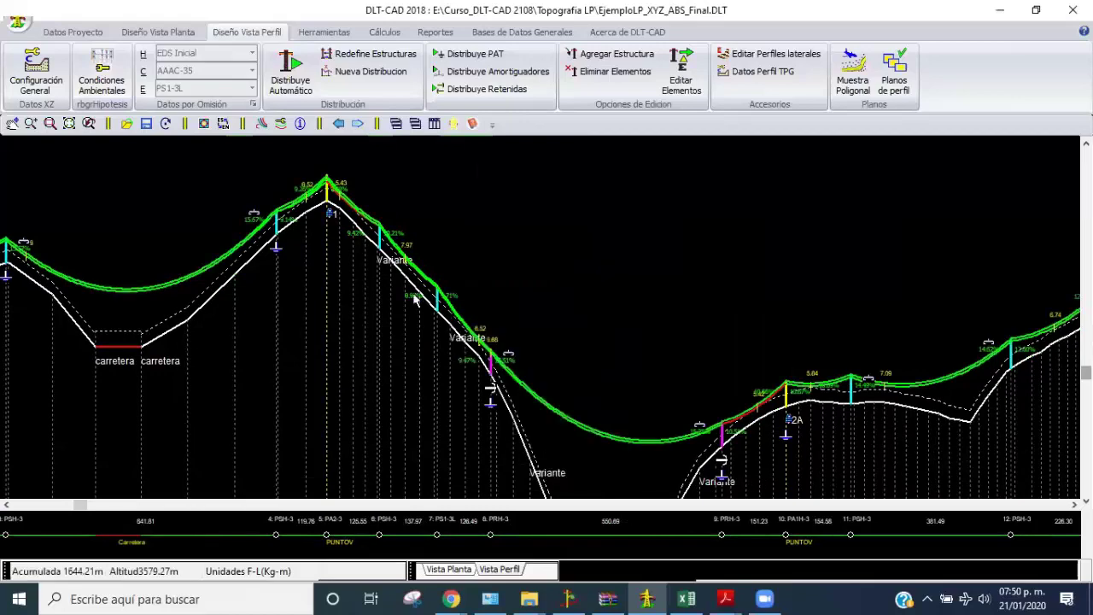
{"action": "mouse_move", "coordinate": [414, 298]}
{"action": "middle_mouse_down"}
{"action": "mouse_move", "coordinate": [357, 368]}
{"action": "mouse_move", "coordinate": [382, 412]}
{"action": "mouse_move", "coordinate": [373, 362]}
{"action": "mouse_move", "coordinate": [412, 348]}
{"action": "middle_mouse_up"}
{"action": "scroll", "coordinate": [357, 367], "scroll_direction": "up", "scroll_amount": 1}
{"action": "scroll", "coordinate": [355, 359], "scroll_direction": "up", "scroll_amount": 2}
{"action": "scroll", "coordinate": [340, 384], "scroll_direction": "up", "scroll_amount": 2}
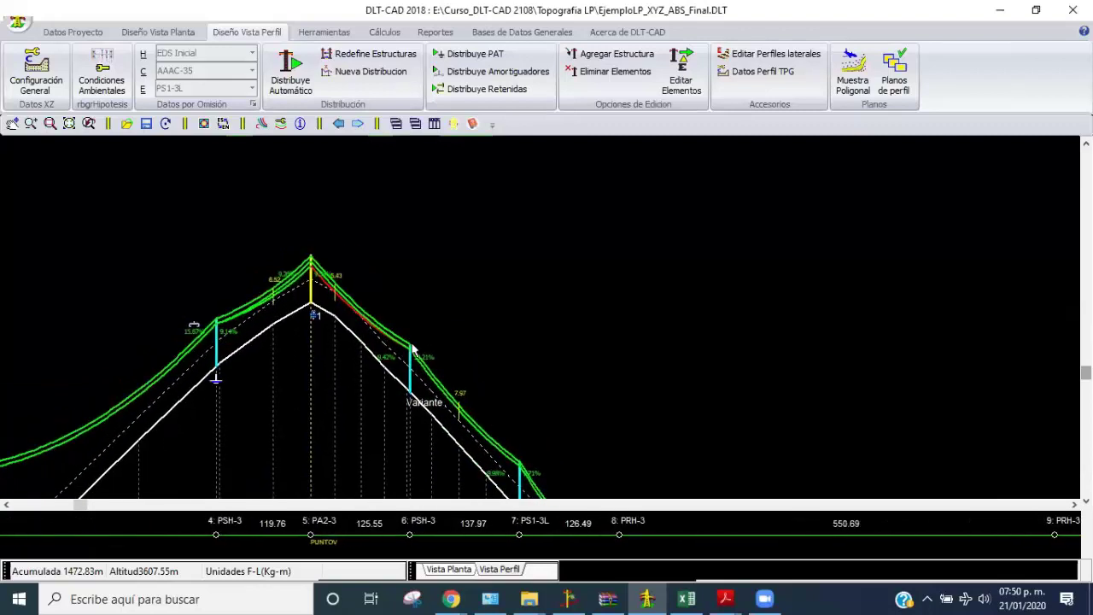
{"action": "right_click", "coordinate": [439, 252]}
{"action": "mouse_move", "coordinate": [504, 369]}
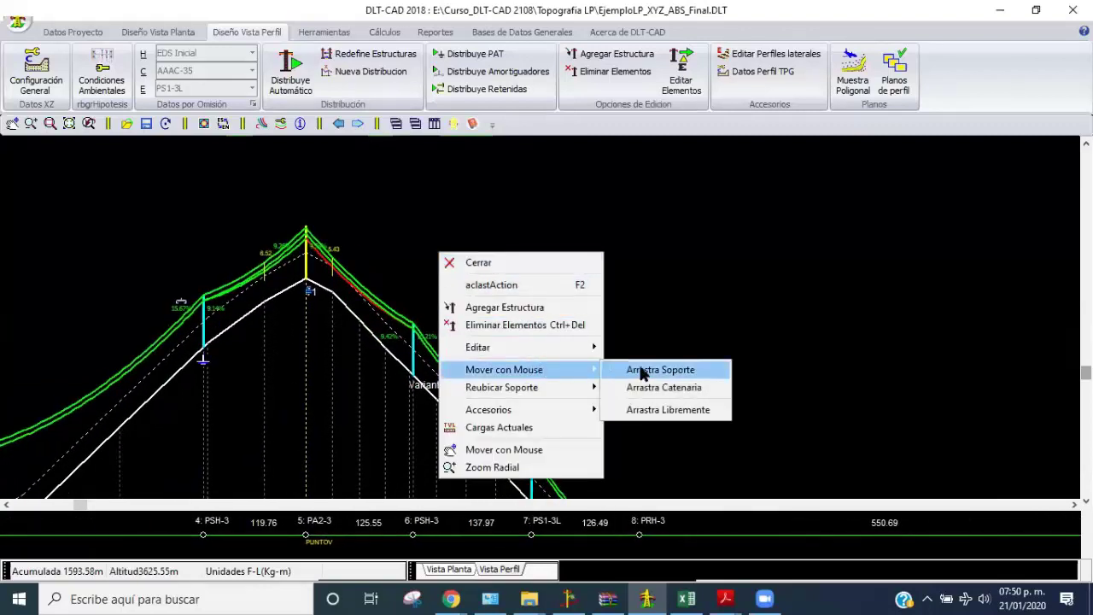
{"action": "left_click", "coordinate": [660, 369]}
{"action": "left_click_drag", "start_coordinate": [427, 382], "coordinate": [397, 349]}
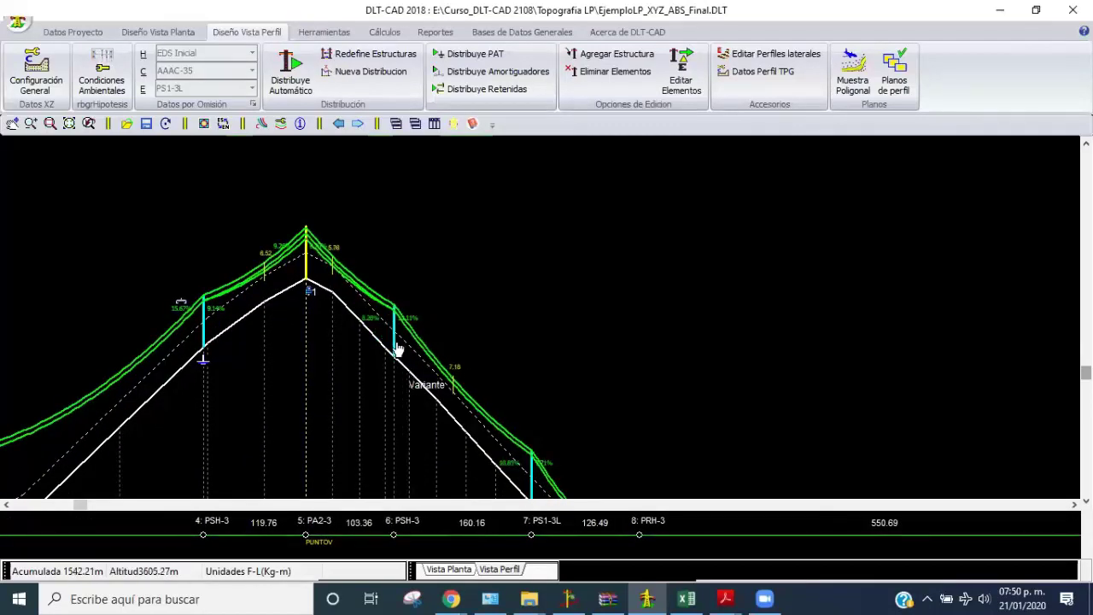
Pan the profile toward the structures further right and zoom out to view spans 4–14
{"action": "scroll", "coordinate": [362, 409], "scroll_direction": "down", "scroll_amount": 1}
{"action": "middle_click_drag", "start_coordinate": [362, 401], "coordinate": [365, 436]}
{"action": "right_click", "coordinate": [504, 265]}
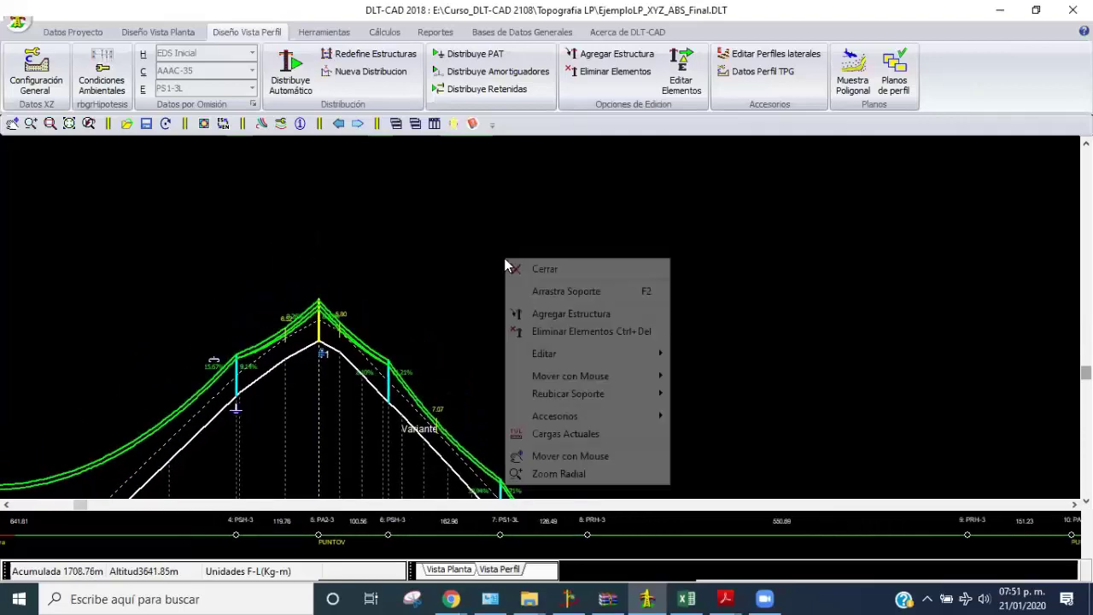
{"action": "left_click", "coordinate": [546, 455]}
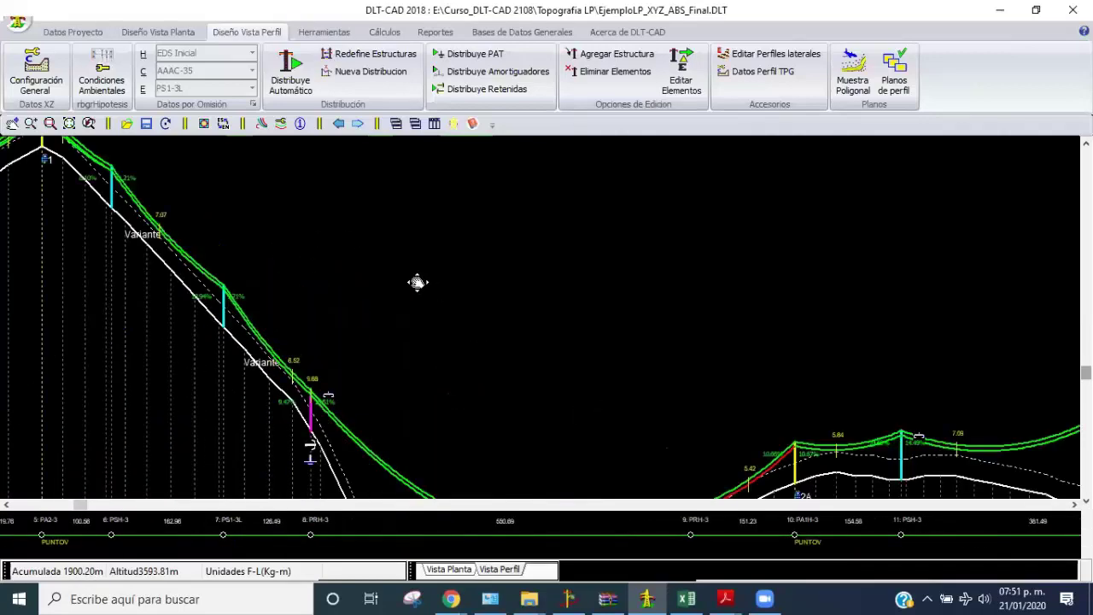
{"action": "mouse_move", "coordinate": [417, 282]}
{"action": "left_mouse_down"}
{"action": "mouse_move", "coordinate": [454, 218]}
{"action": "mouse_move", "coordinate": [519, 317]}
{"action": "left_mouse_up"}
{"action": "right_click", "coordinate": [373, 219]}
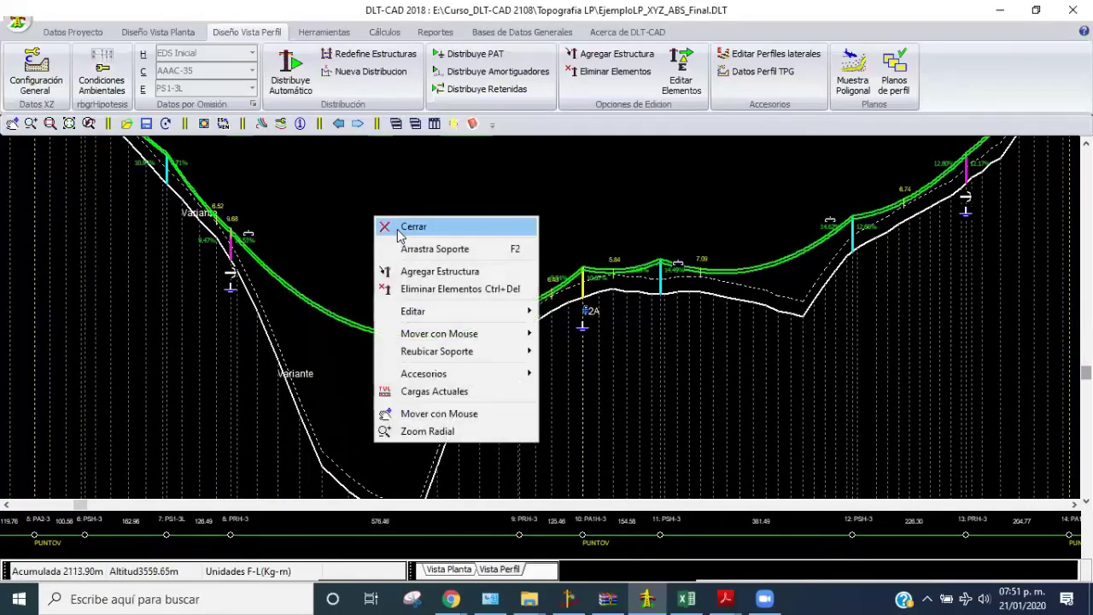
{"action": "left_click", "coordinate": [401, 227]}
{"action": "scroll", "coordinate": [403, 228], "scroll_direction": "down", "scroll_amount": 2}
{"action": "scroll", "coordinate": [403, 228], "scroll_direction": "down", "scroll_amount": 1}
{"action": "scroll", "coordinate": [403, 228], "scroll_direction": "down", "scroll_amount": 1}
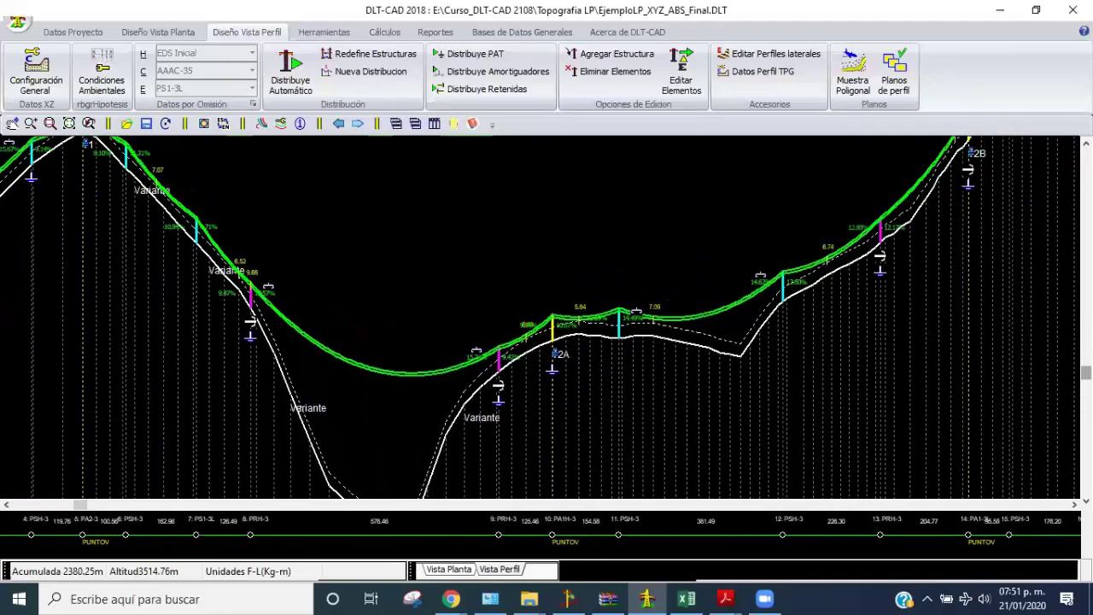
{"action": "scroll", "coordinate": [379, 256], "scroll_direction": "up", "scroll_amount": 1}
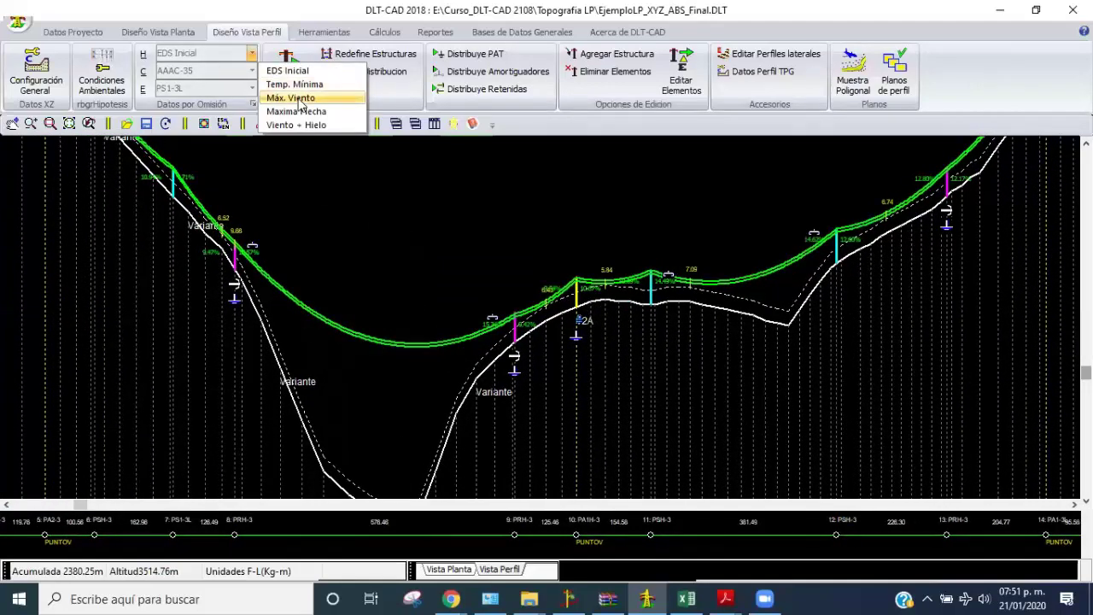
Evaluate under Máx. Viento and bring the span between structures 11 and 12 into view
{"action": "left_click", "coordinate": [298, 99]}
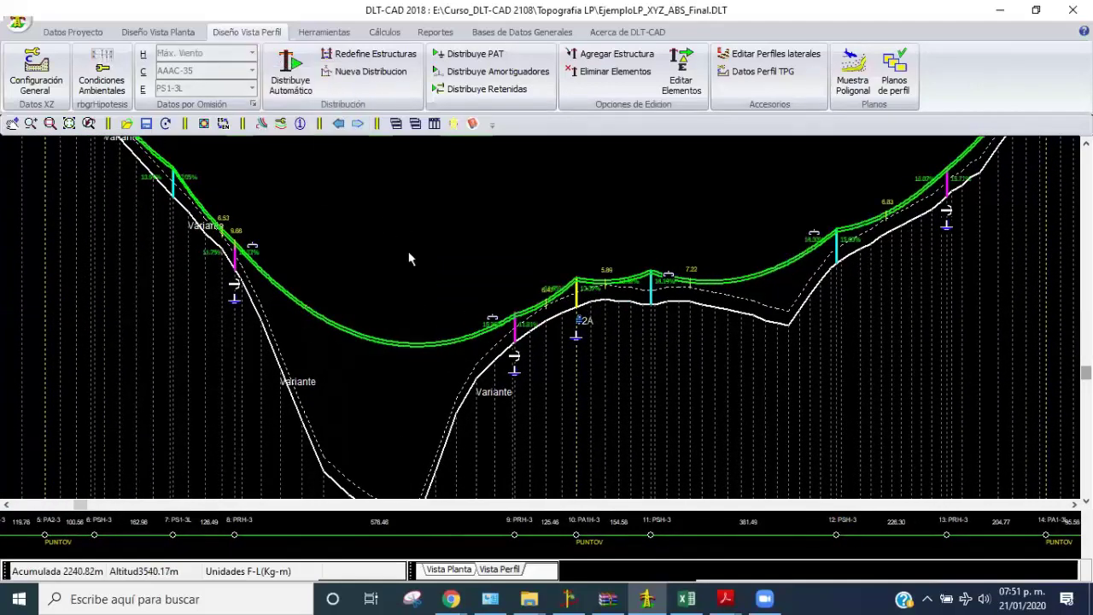
{"action": "left_click", "coordinate": [252, 56]}
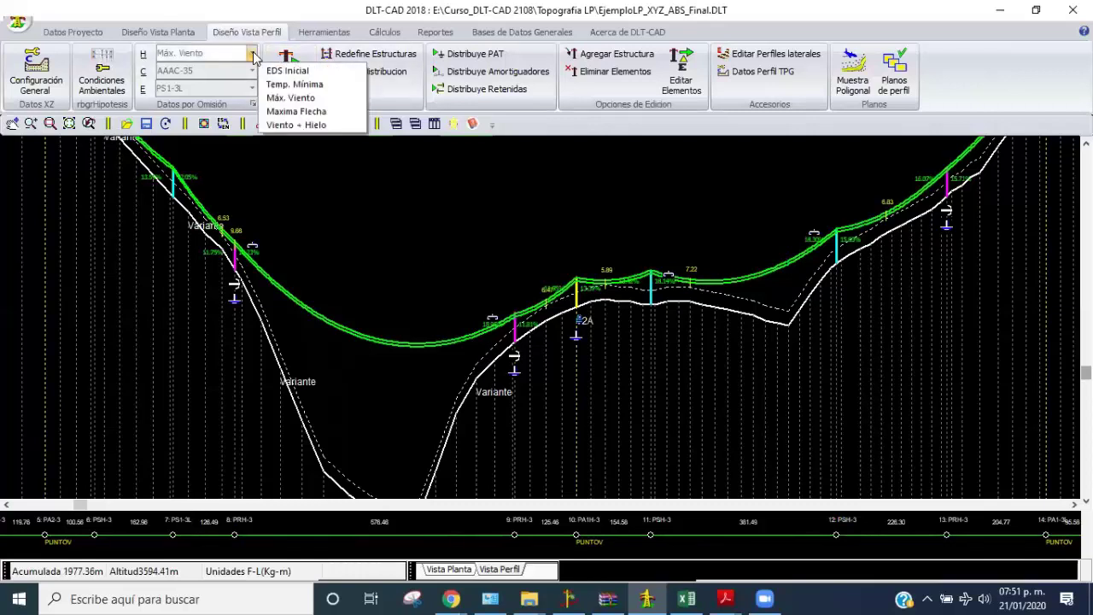
{"action": "left_click", "coordinate": [290, 98]}
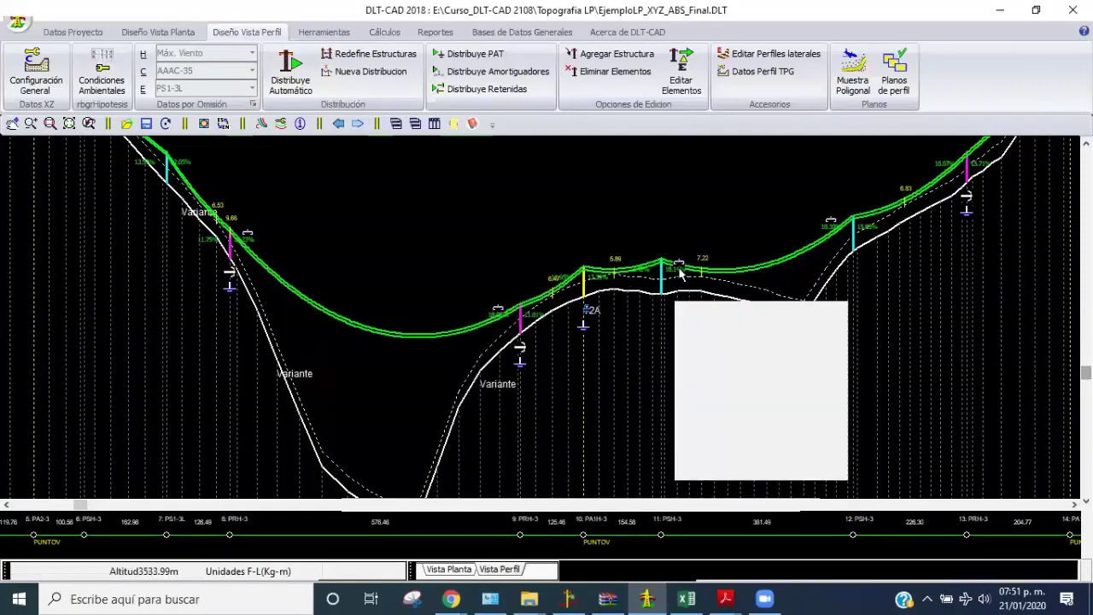
{"action": "middle_click_drag", "start_coordinate": [739, 254], "coordinate": [579, 292]}
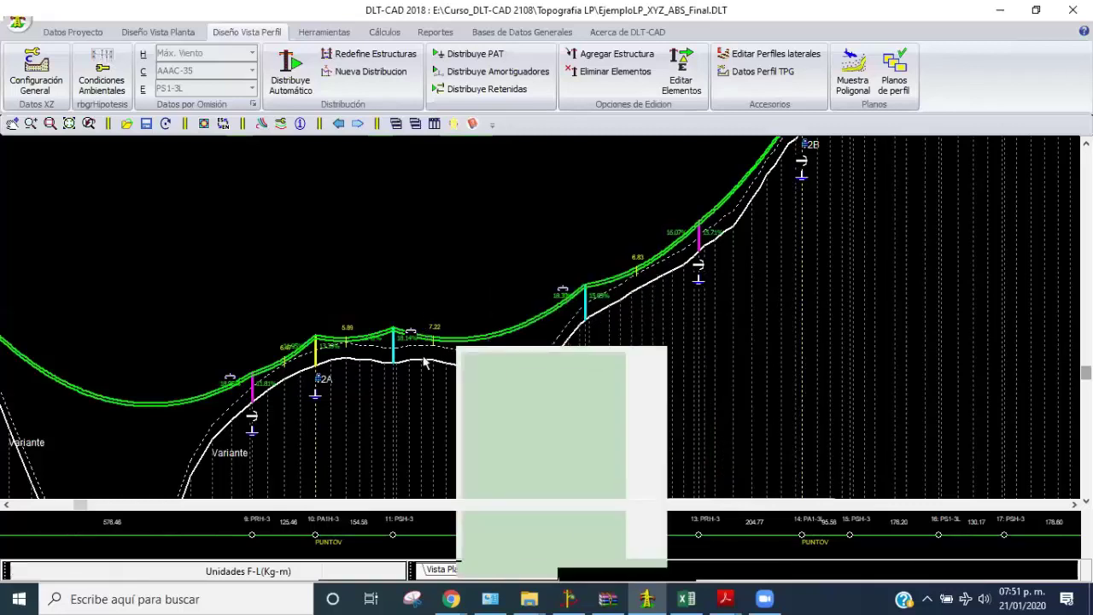
Open the desktop project Diseño Bucay_Final_REV10.DLT, showing structures 274–287
{"action": "left_click", "coordinate": [15, 22]}
{"action": "left_click", "coordinate": [38, 50]}
{"action": "left_click", "coordinate": [433, 334]}
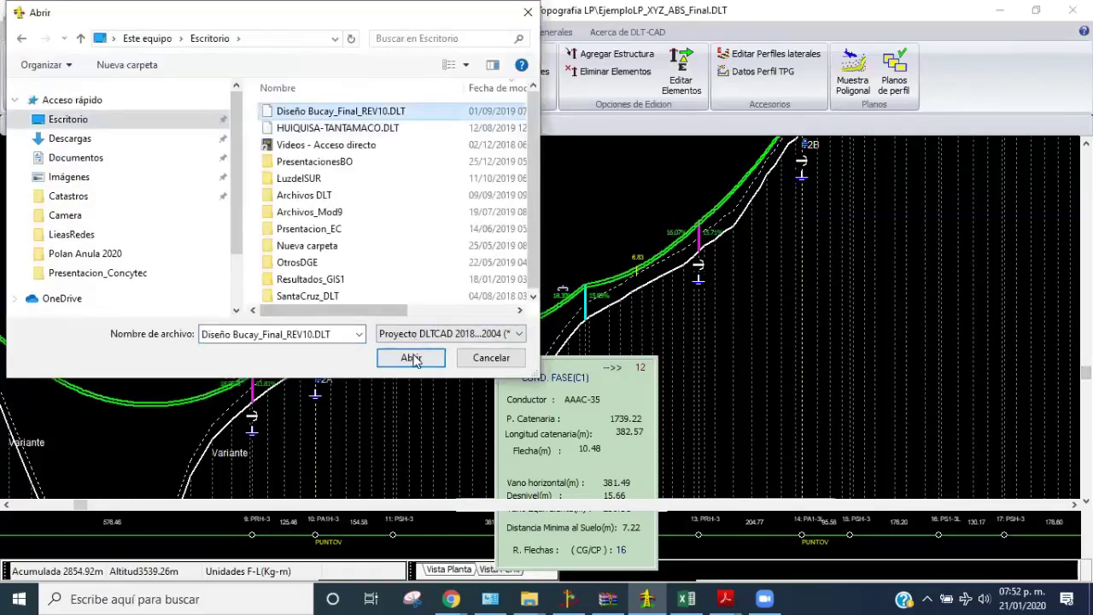
{"action": "left_click", "coordinate": [411, 351]}
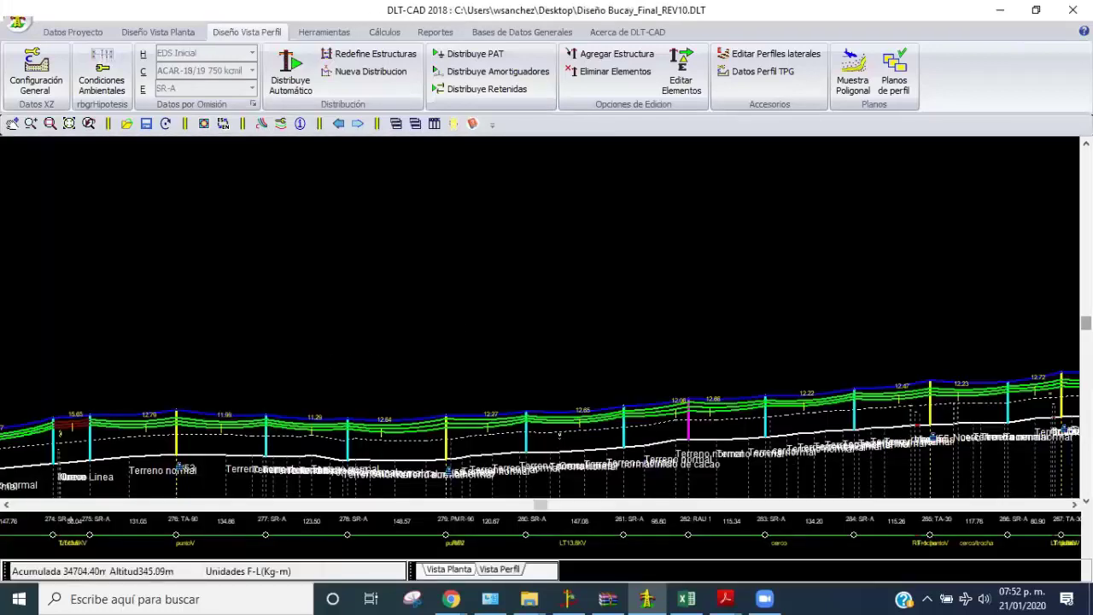
Zoom the profile into the span between towers 277 and 278
{"action": "right_click", "coordinate": [246, 289]}
{"action": "left_click", "coordinate": [297, 501]}
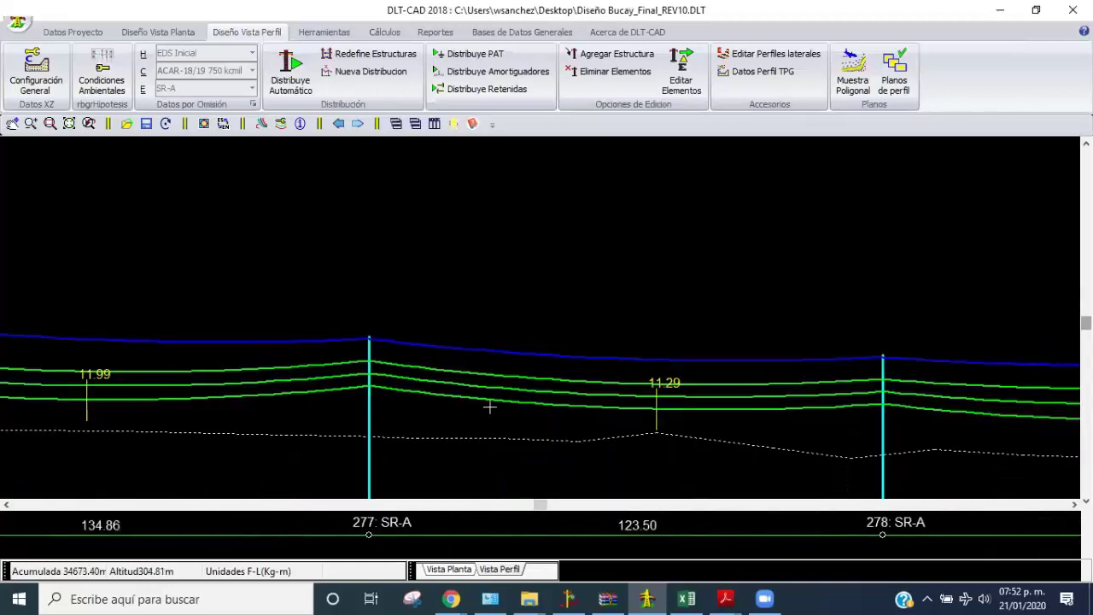
{"action": "right_click", "coordinate": [483, 376]}
{"action": "left_click", "coordinate": [388, 399]}
Inspect the Cable Guarda(G1) catenary for span 276–277 without changes, then bring up Condiciones Ambientales
{"action": "double_click", "coordinate": [288, 385]}
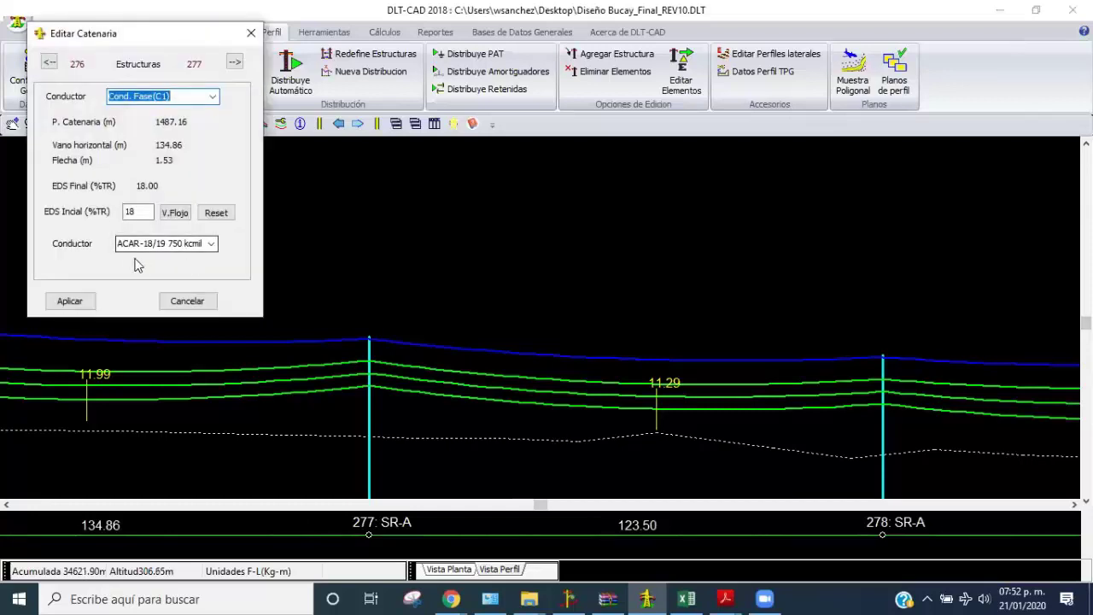
{"action": "left_click", "coordinate": [211, 97]}
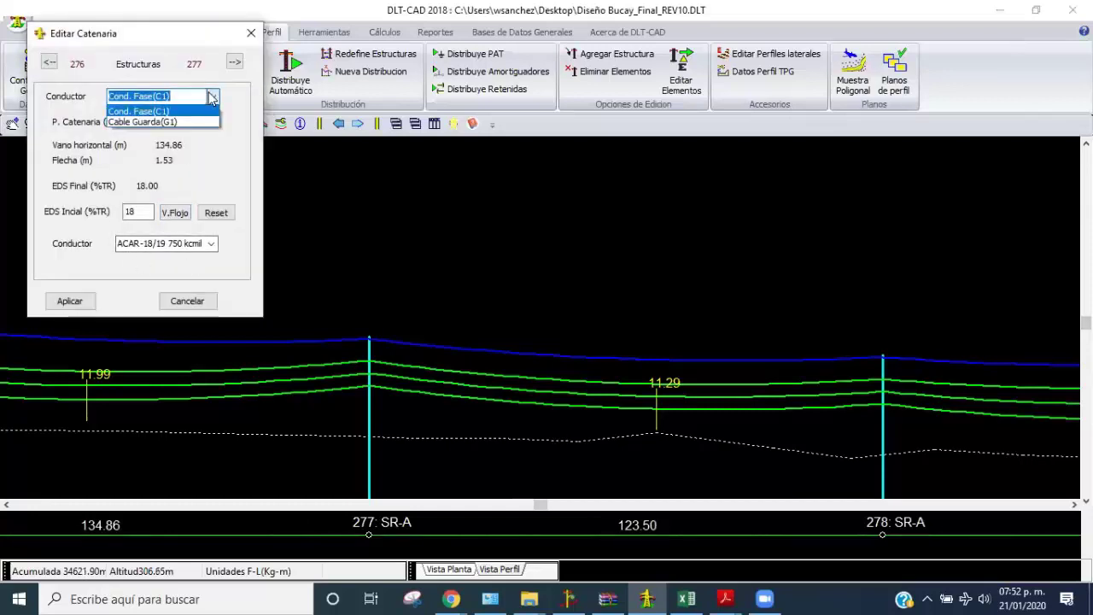
{"action": "left_click", "coordinate": [175, 122]}
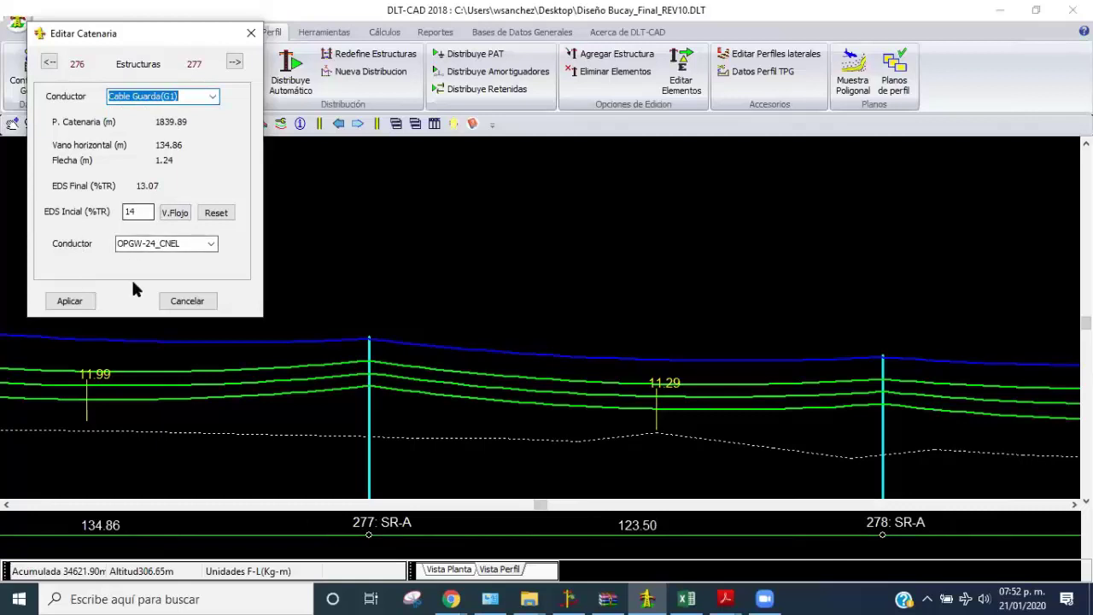
{"action": "left_click", "coordinate": [181, 301]}
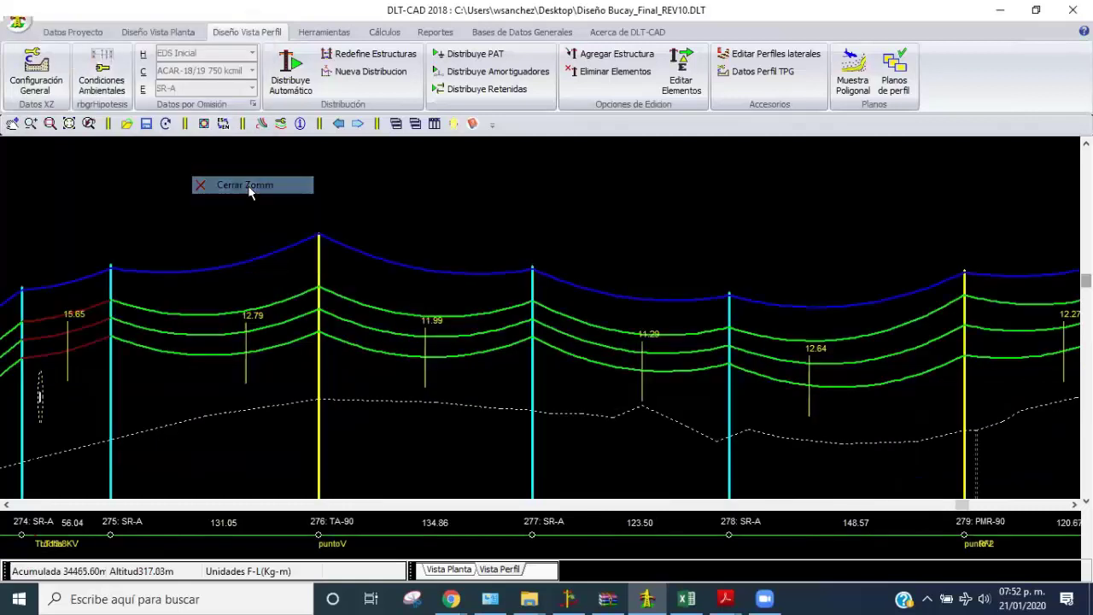
{"action": "left_click", "coordinate": [102, 75]}
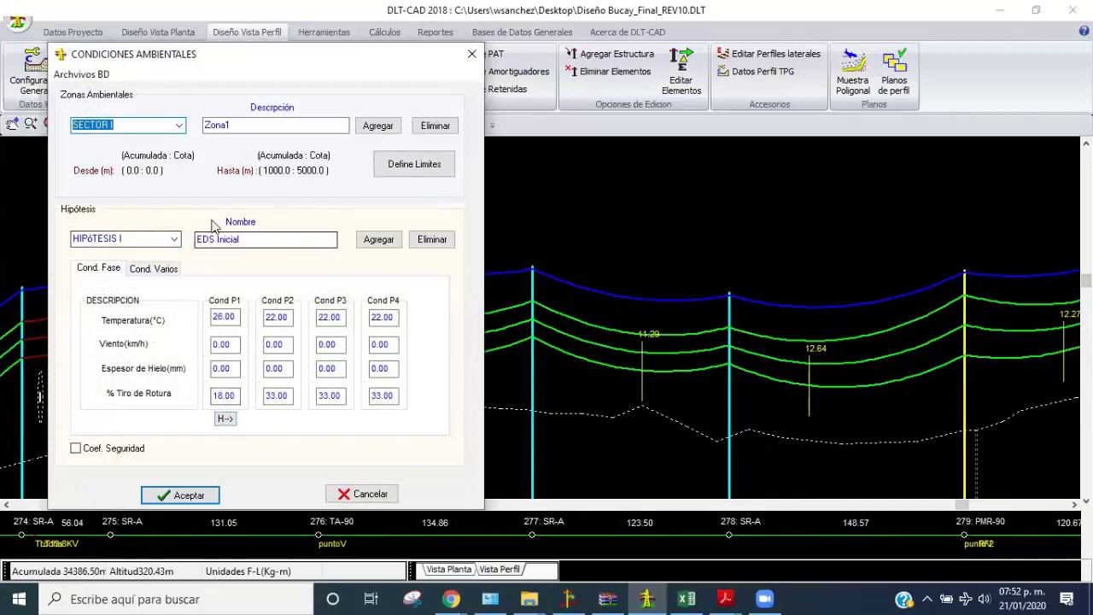
Check HIPÓTESIS I rupture percentages: 18.00 for the phase conductor, 14.00 for the guard cable
{"action": "double_click", "coordinate": [224, 396]}
{"action": "left_click", "coordinate": [174, 240]}
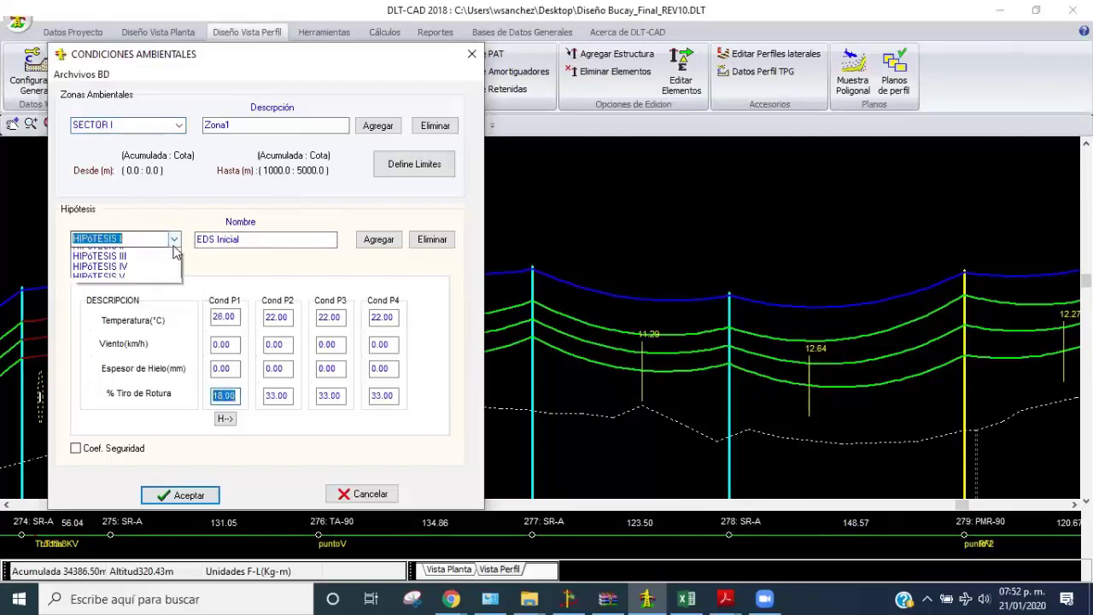
{"action": "left_click", "coordinate": [174, 239]}
{"action": "left_click", "coordinate": [160, 268]}
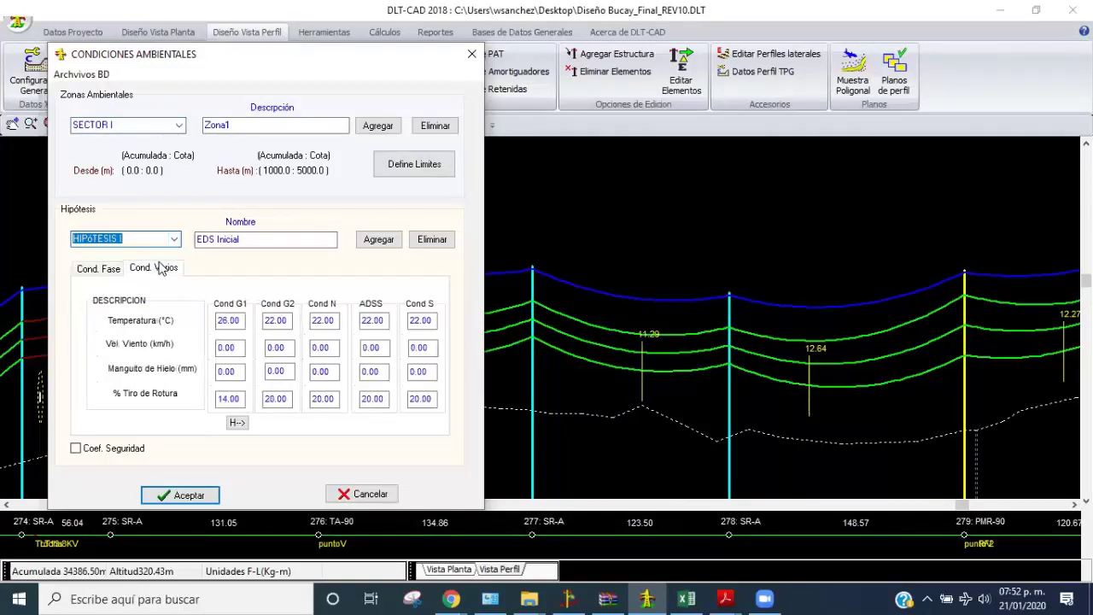
{"action": "double_click", "coordinate": [228, 399]}
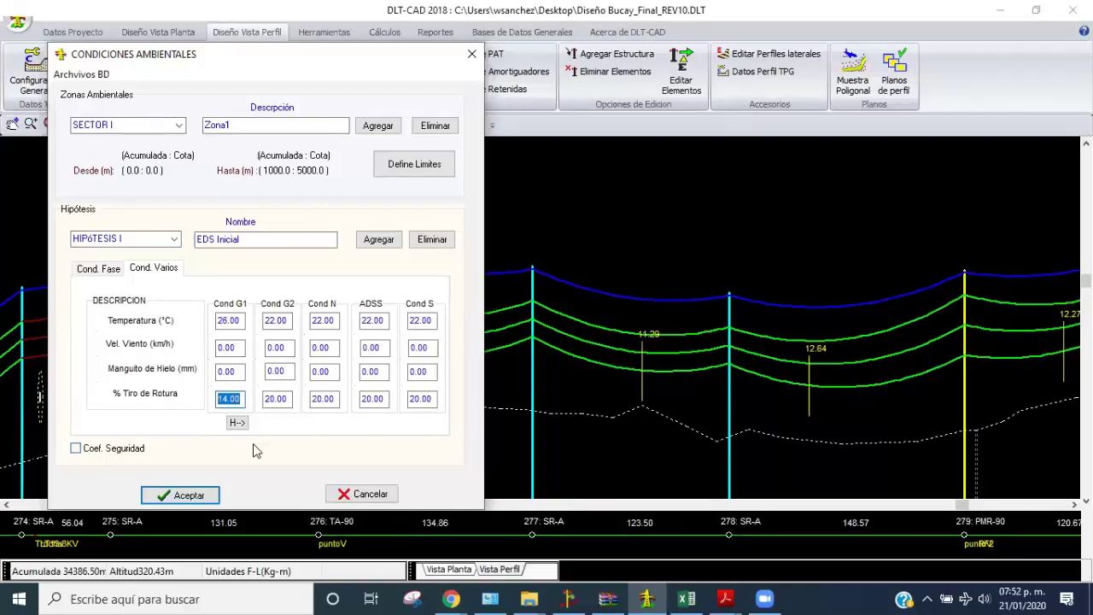
{"action": "key", "text": "Return"}
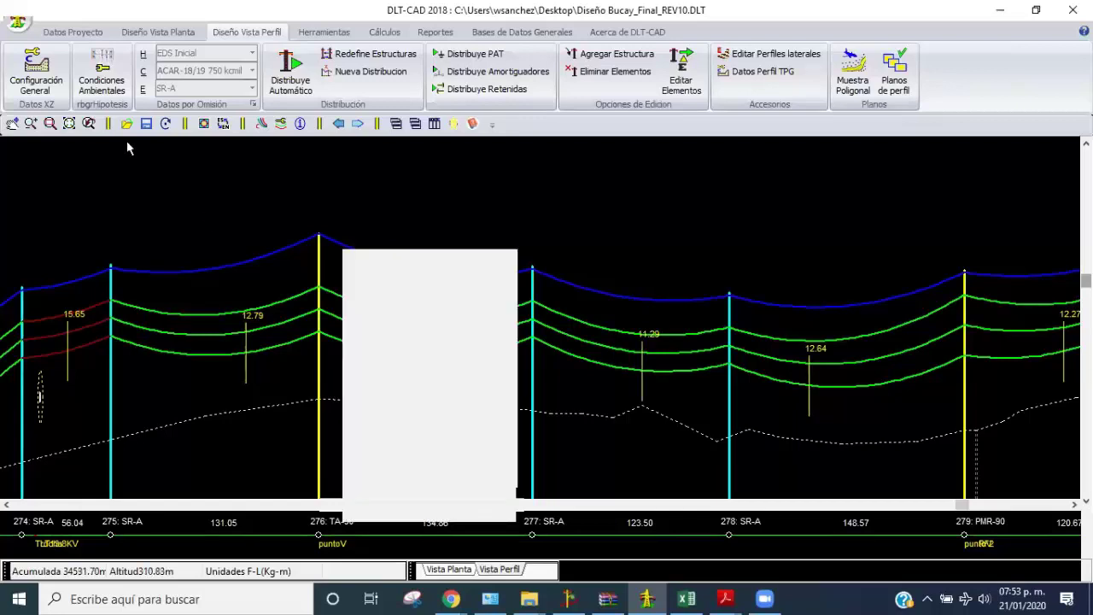
{"action": "mouse_move", "coordinate": [341, 495]}
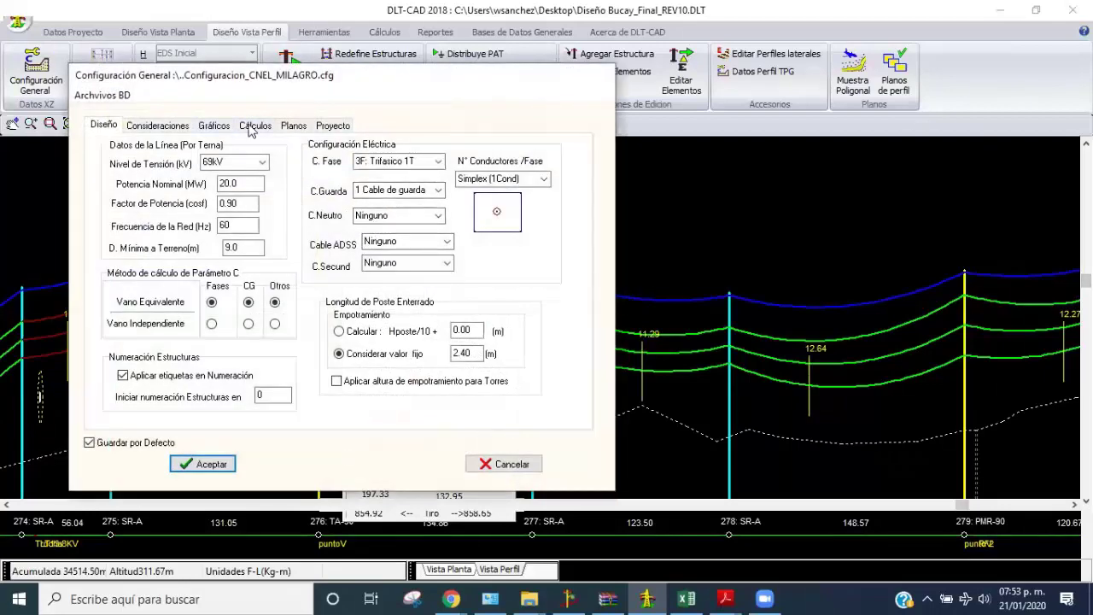
Set Relación de Flechas CG/CP (Max) to 0.9 under Consideraciones and accept
{"action": "left_click", "coordinate": [253, 128]}
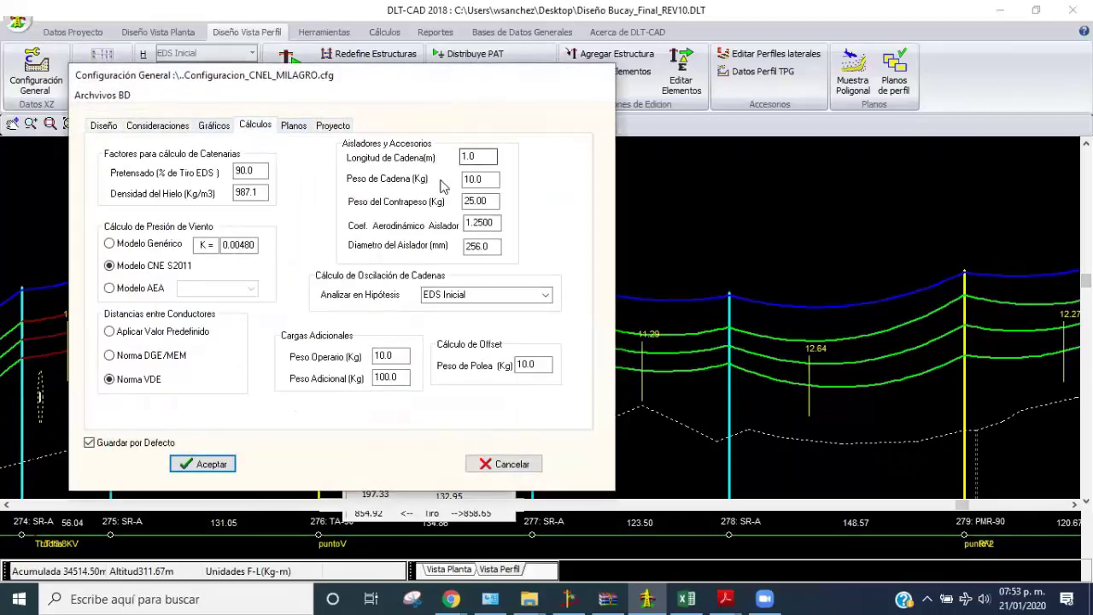
{"action": "left_click", "coordinate": [158, 126]}
{"action": "left_click_drag", "start_coordinate": [526, 172], "coordinate": [432, 174]}
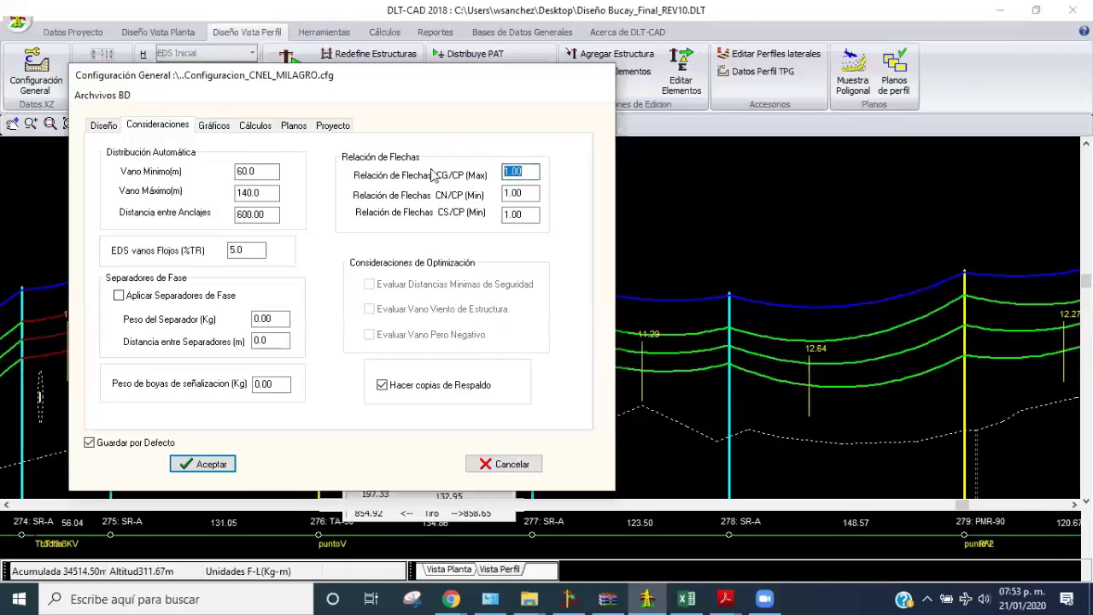
{"action": "type", "text": "0.9"}
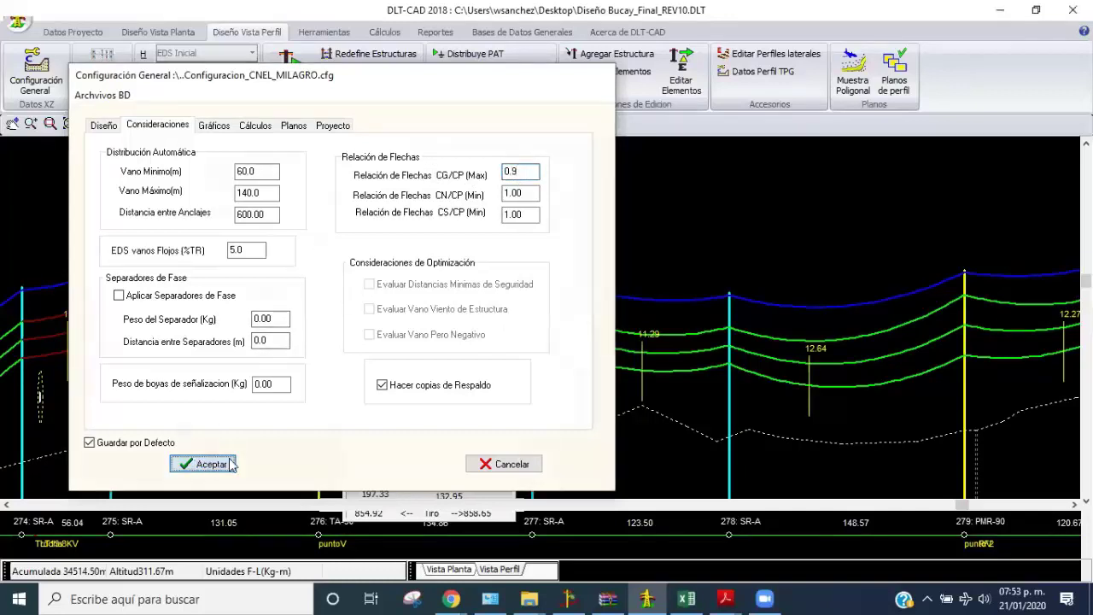
{"action": "left_click", "coordinate": [202, 463]}
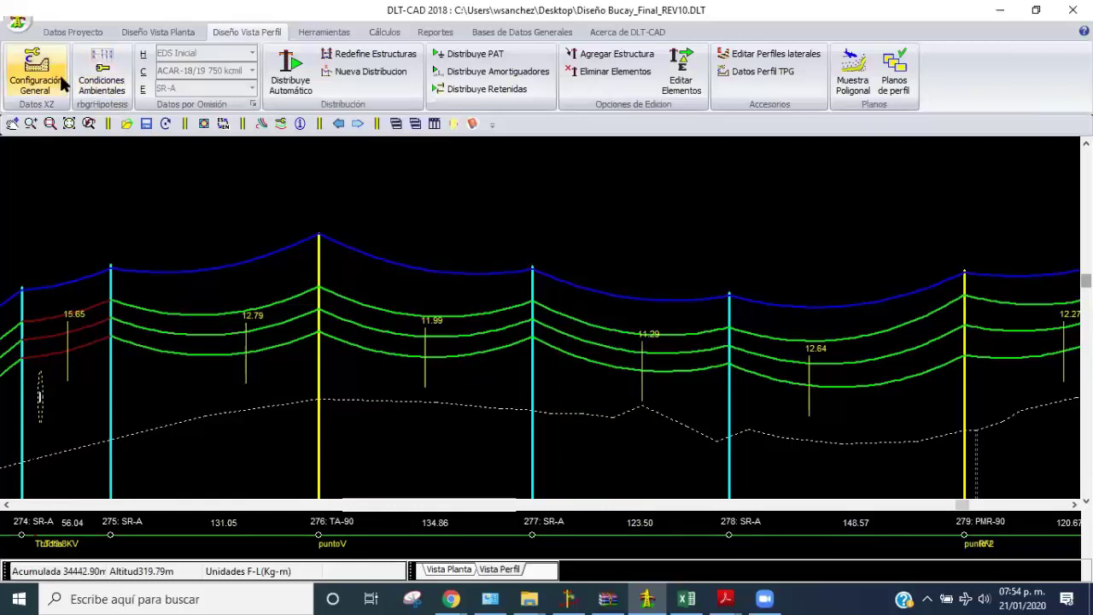
Reopen Configuración General to confirm the 0.90 sag ratio and accept
{"action": "left_click", "coordinate": [36, 69]}
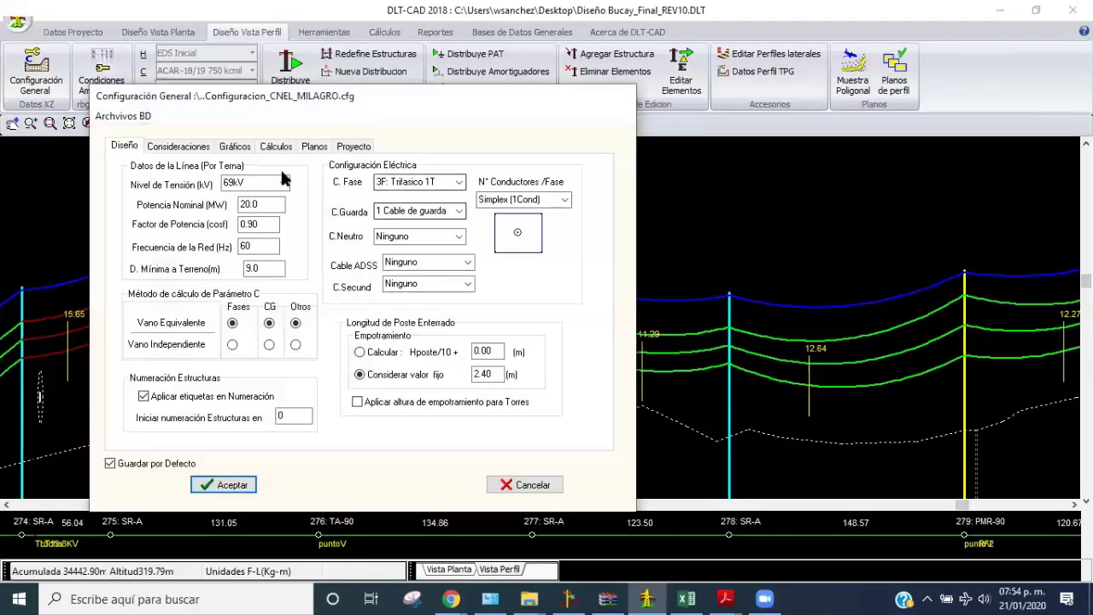
{"action": "left_click", "coordinate": [178, 145]}
{"action": "left_click", "coordinate": [538, 192]}
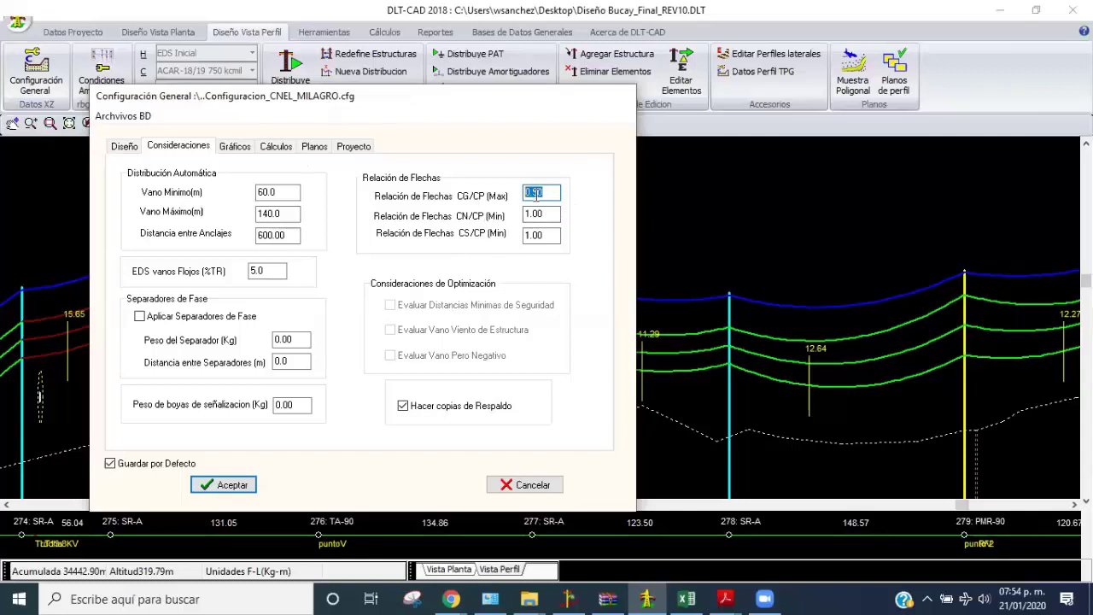
{"action": "left_click", "coordinate": [226, 486]}
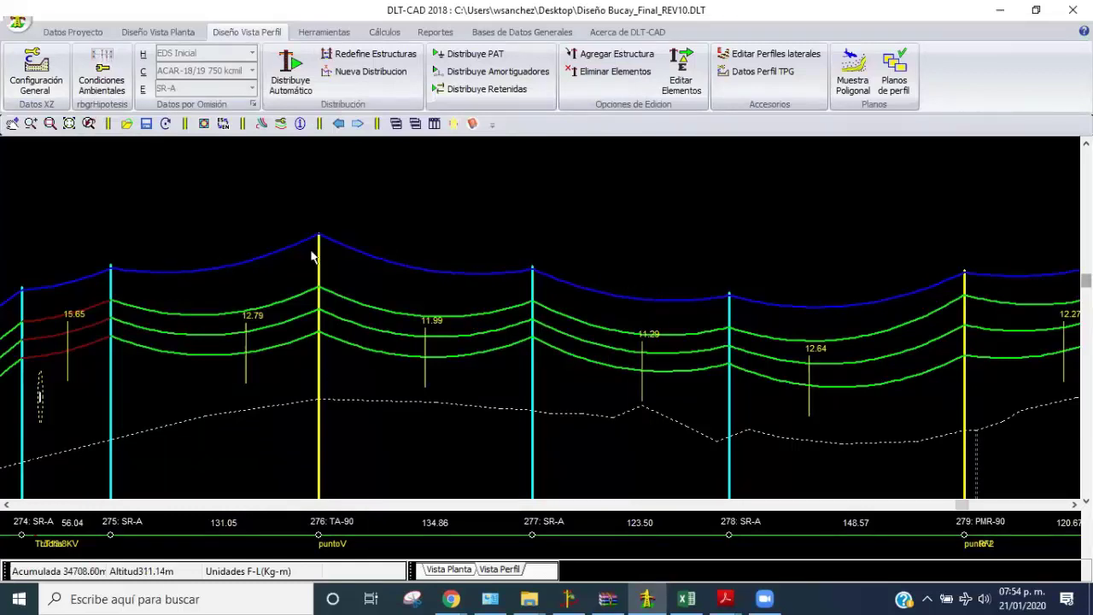
{"action": "scroll", "coordinate": [569, 365], "scroll_direction": "right", "scroll_amount": 3}
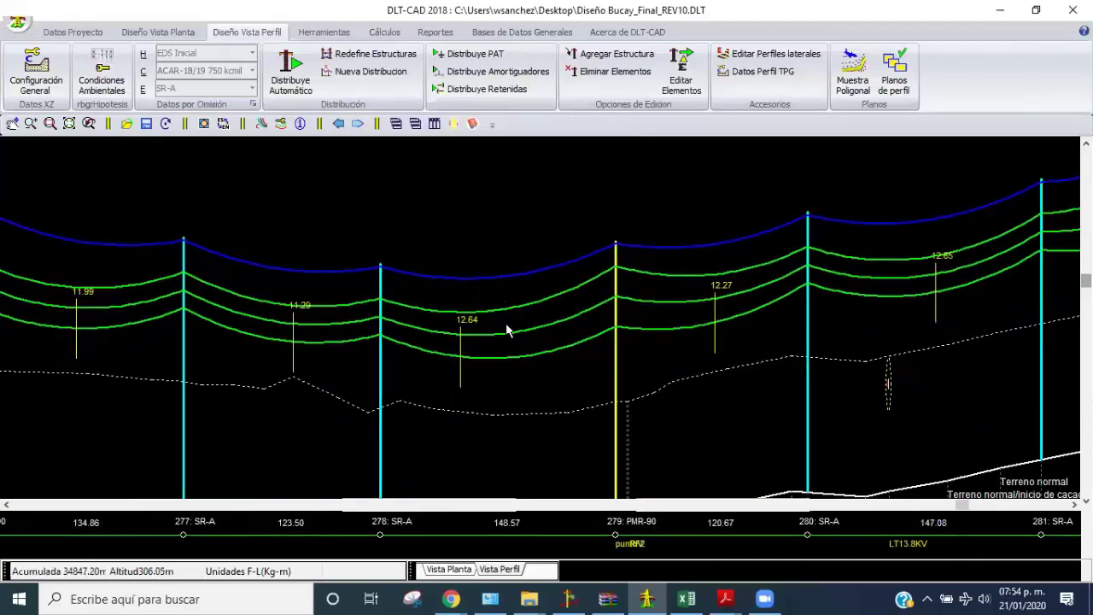
{"action": "left_click", "coordinate": [114, 92]}
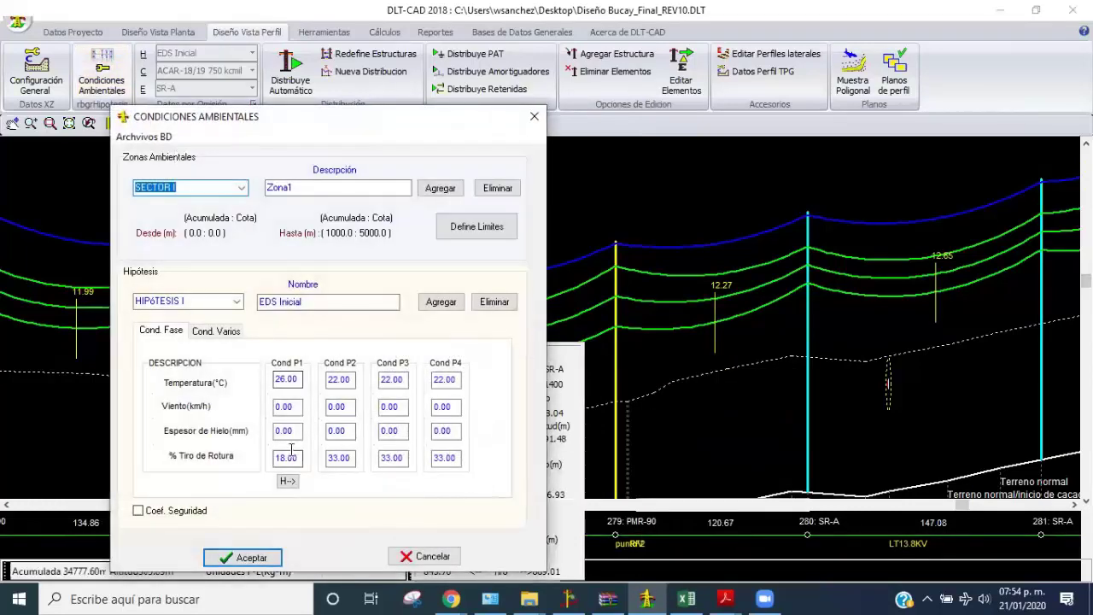
{"action": "left_click", "coordinate": [233, 332]}
{"action": "left_click", "coordinate": [290, 461]}
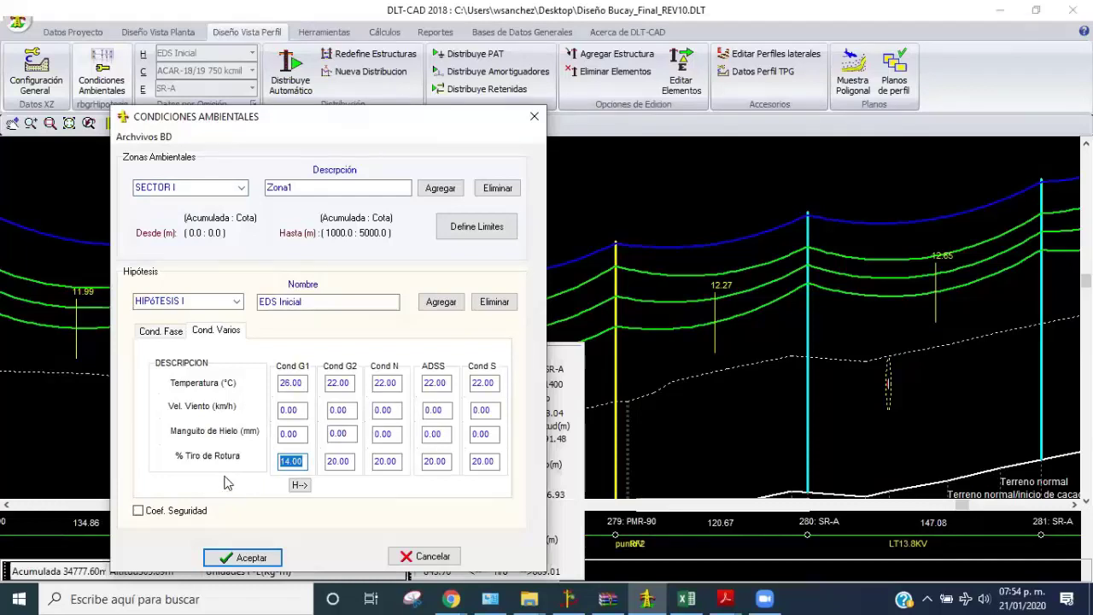
{"action": "left_click", "coordinate": [253, 558]}
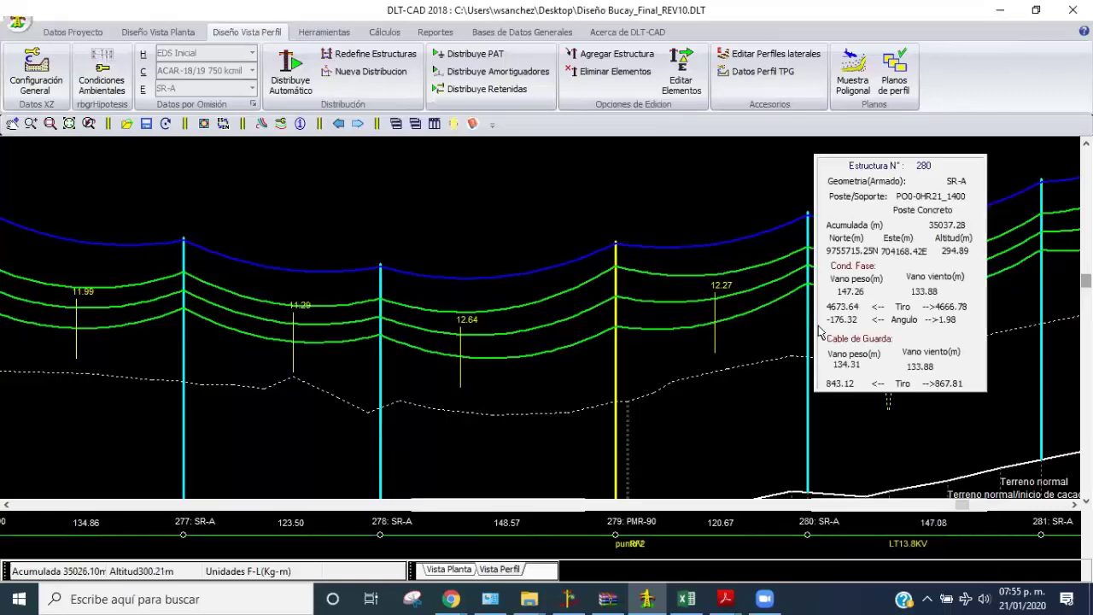
{"action": "mouse_move", "coordinate": [807, 342]}
{"action": "left_click", "coordinate": [725, 598]}
{"action": "left_click", "coordinate": [733, 552]}
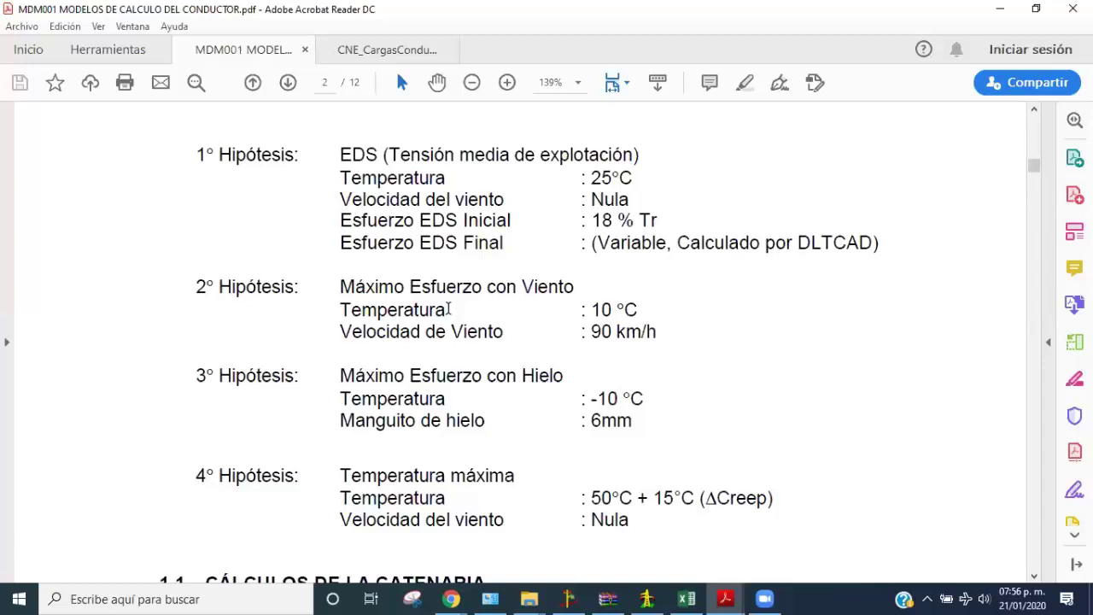
{"action": "left_click", "coordinate": [647, 597]}
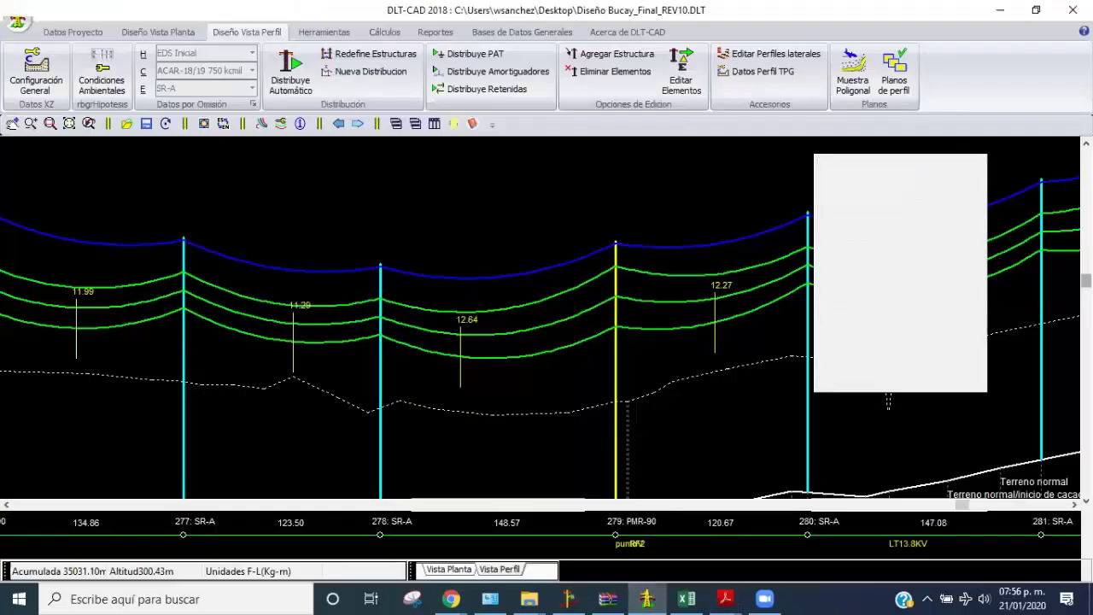
Pan the profile from poles 11–21 back to poles 3–11 and the carretera road crossing
{"action": "scroll", "coordinate": [487, 329], "scroll_direction": "down", "scroll_amount": 3}
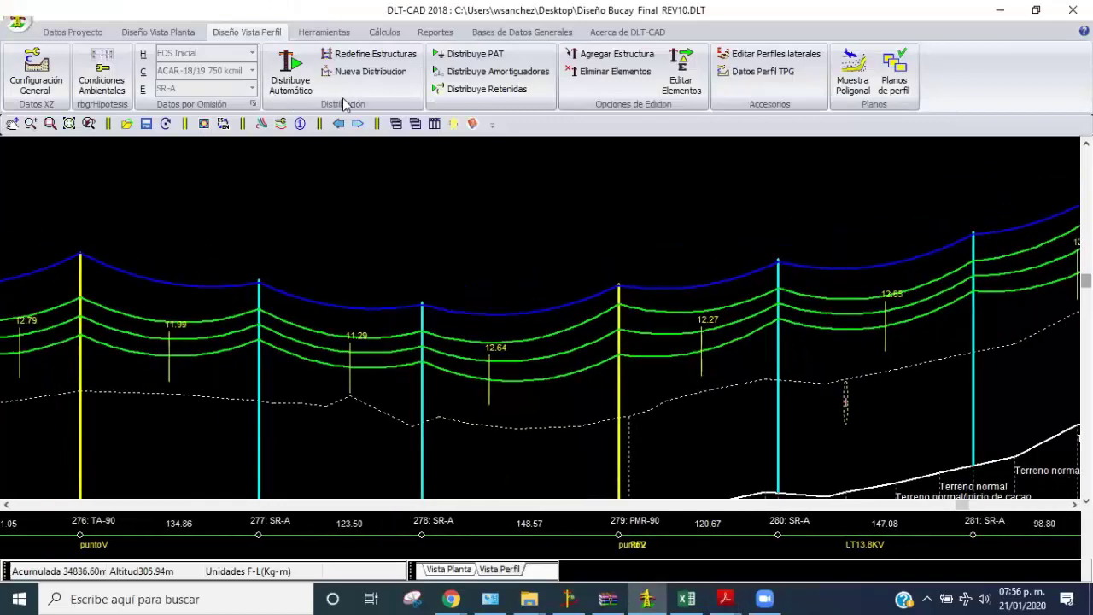
{"action": "left_click", "coordinate": [393, 128]}
{"action": "right_click", "coordinate": [207, 208]}
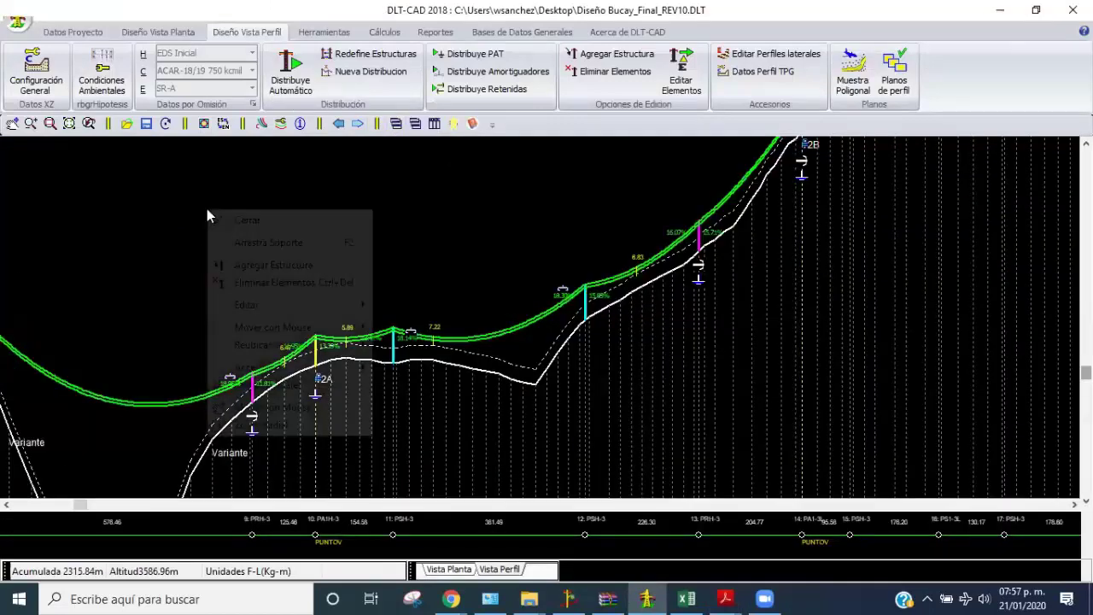
{"action": "left_click", "coordinate": [260, 408]}
{"action": "left_click_drag", "start_coordinate": [538, 368], "coordinate": [208, 509]}
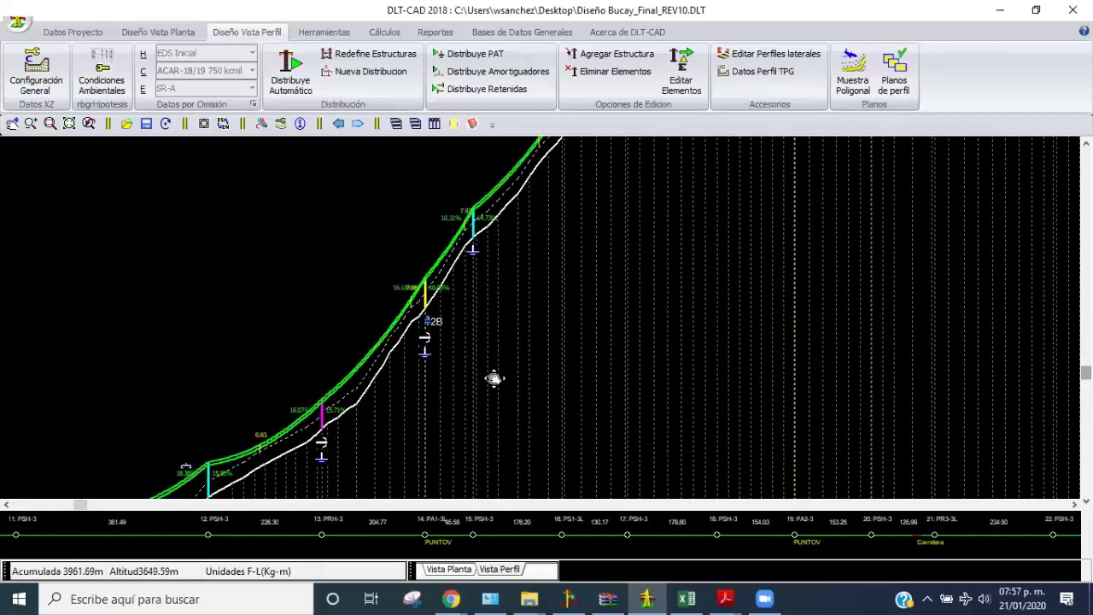
{"action": "mouse_move", "coordinate": [493, 379]}
{"action": "left_mouse_down"}
{"action": "mouse_move", "coordinate": [282, 383]}
{"action": "mouse_move", "coordinate": [470, 207]}
{"action": "left_mouse_up"}
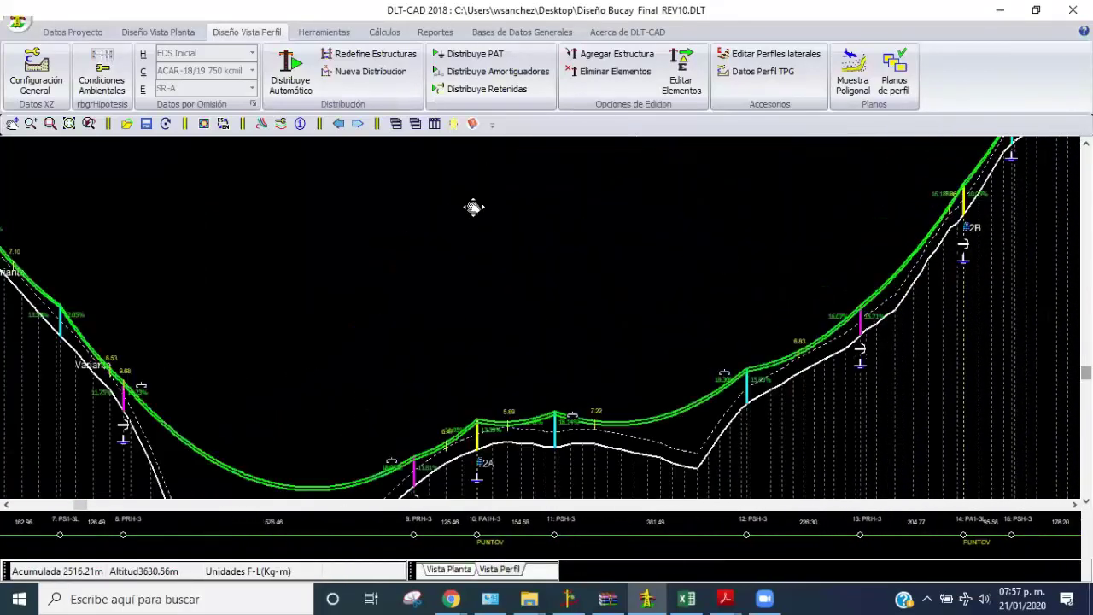
{"action": "left_click_drag", "start_coordinate": [439, 313], "coordinate": [348, 270]}
{"action": "left_click_drag", "start_coordinate": [184, 280], "coordinate": [457, 439]}
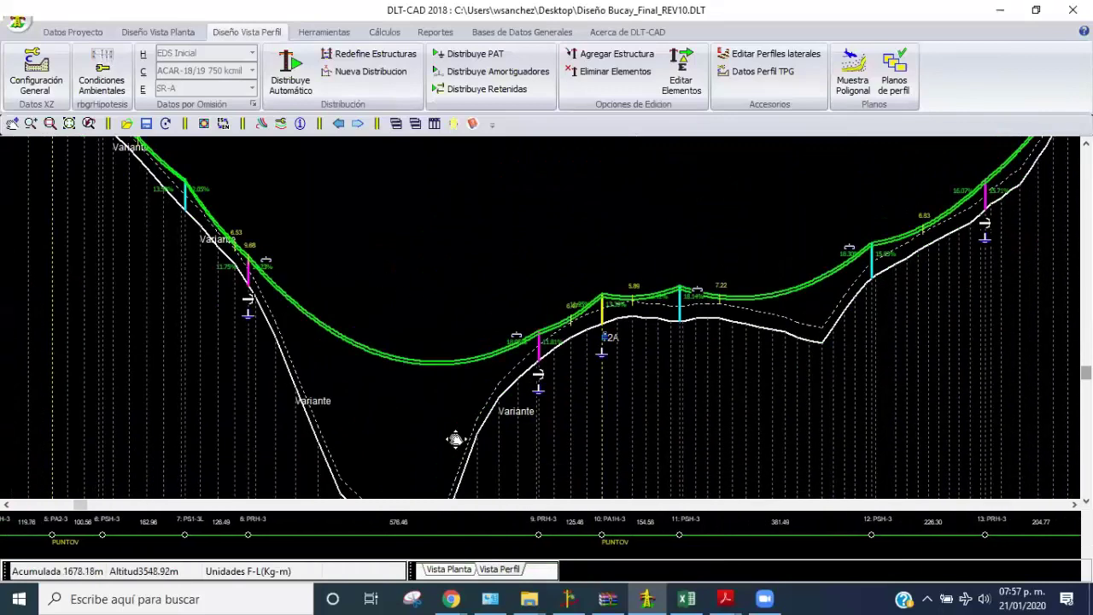
{"action": "left_click_drag", "start_coordinate": [251, 332], "coordinate": [351, 353]}
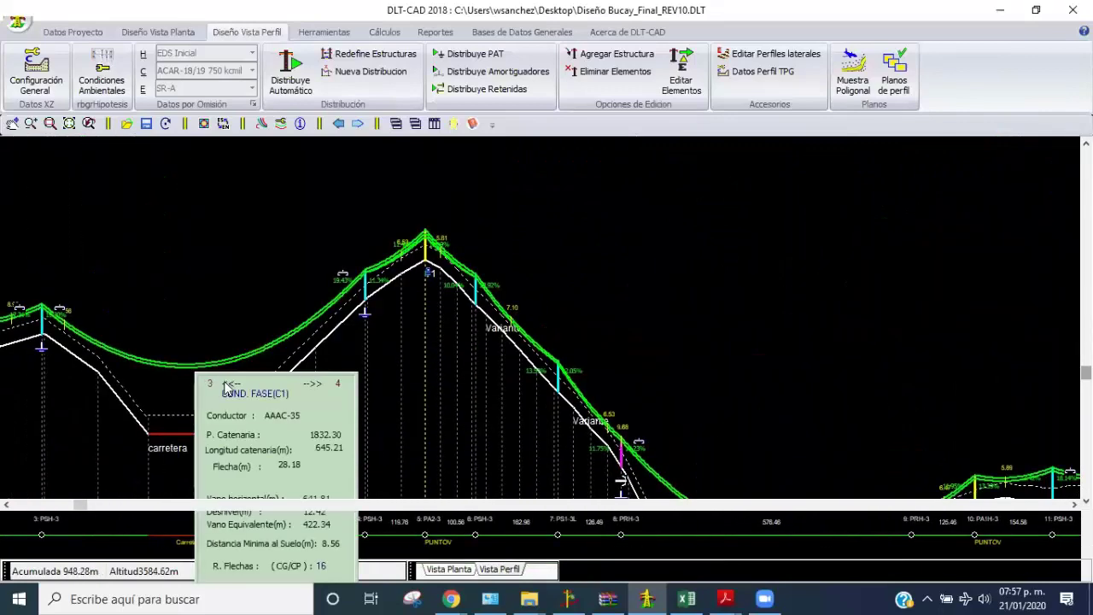
{"action": "right_click", "coordinate": [385, 368]}
{"action": "left_click", "coordinate": [292, 361]}
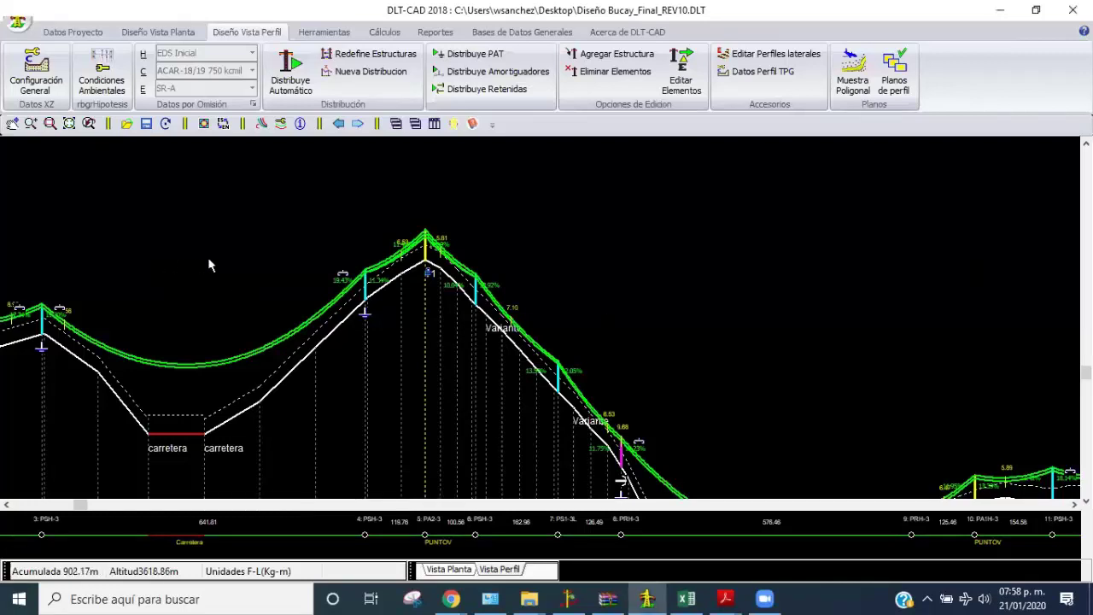
Browse the Cálculos and Herramientas tabs, returning to Diseño Vista Perfil
{"action": "middle_click_drag", "start_coordinate": [274, 259], "coordinate": [377, 246]}
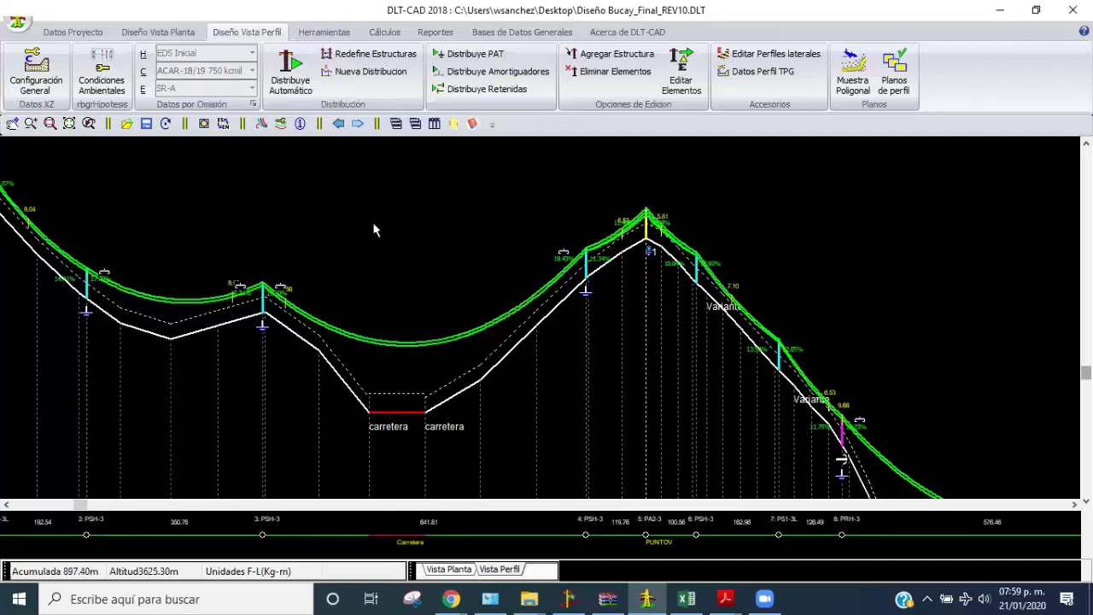
{"action": "left_click", "coordinate": [386, 34]}
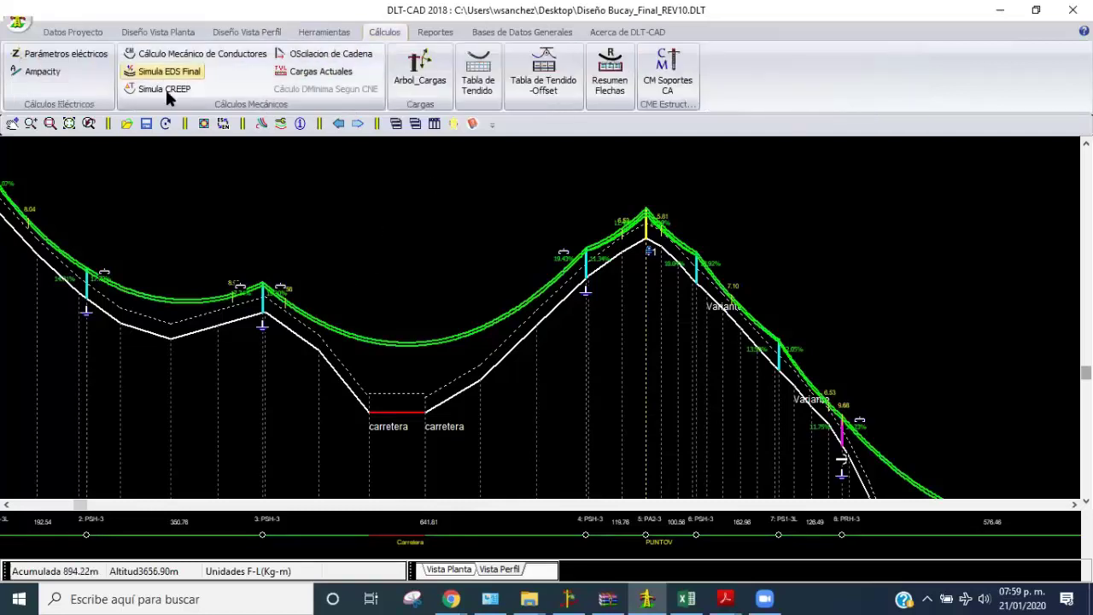
{"action": "left_click", "coordinate": [334, 33]}
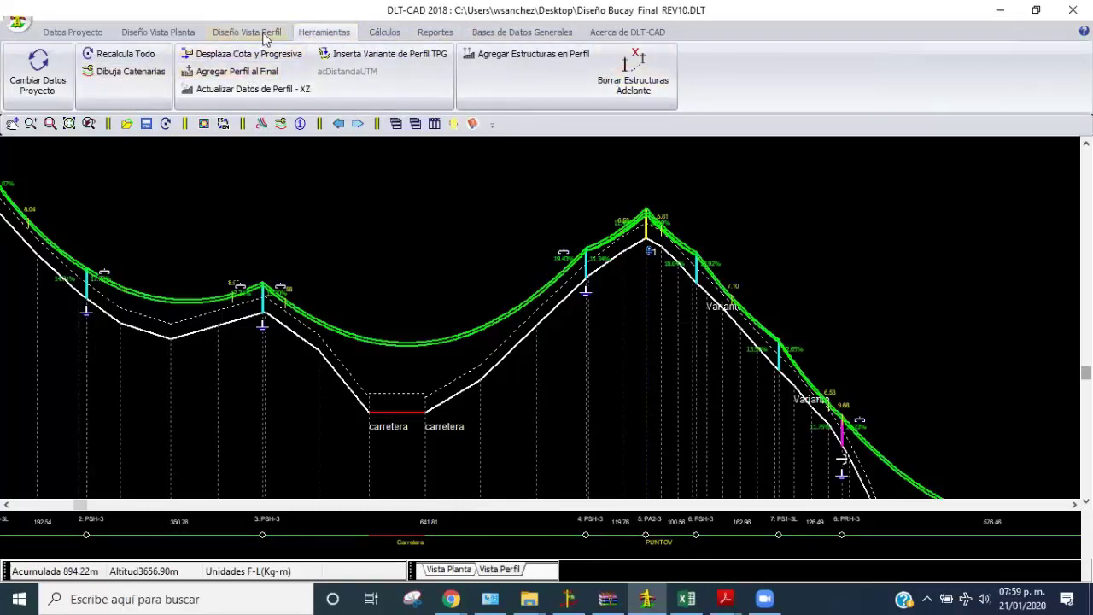
{"action": "left_click", "coordinate": [248, 32]}
Open Tabla Amortiguador showing one damper each for 100–300 m and 300–600 m spans
{"action": "left_click", "coordinate": [317, 228]}
{"action": "left_click", "coordinate": [255, 210]}
{"action": "left_click", "coordinate": [329, 212]}
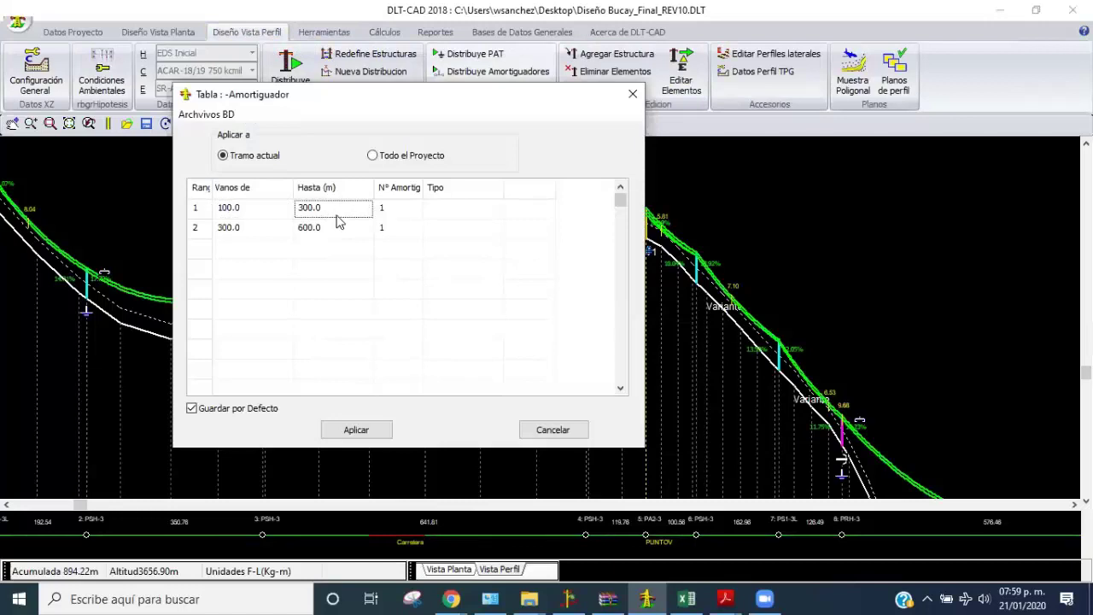
{"action": "left_click", "coordinate": [322, 215]}
{"action": "left_click", "coordinate": [384, 212]}
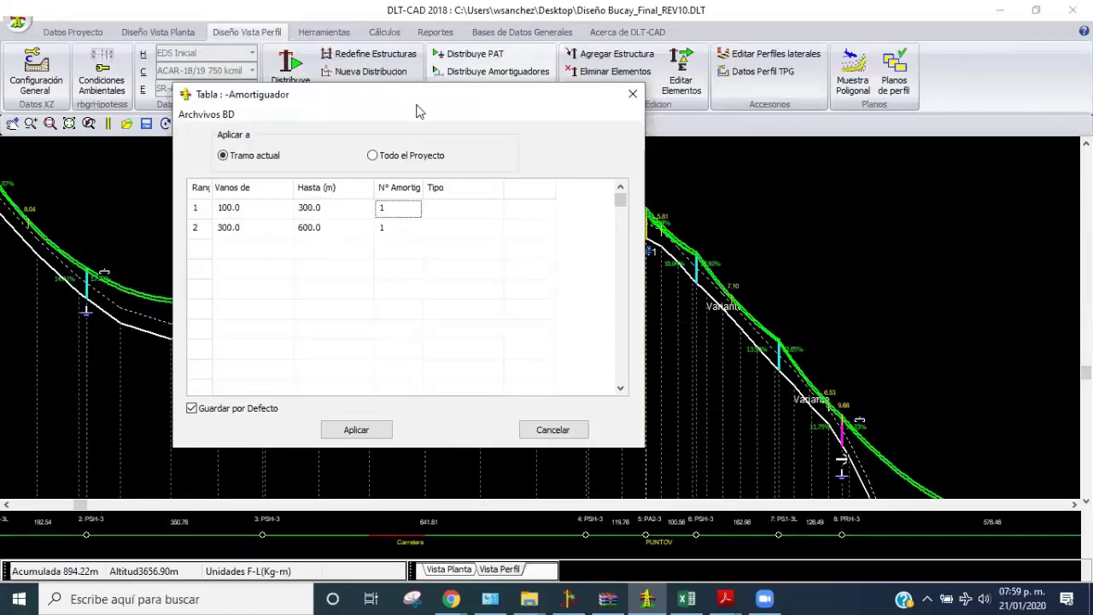
{"action": "left_click_drag", "start_coordinate": [418, 111], "coordinate": [617, 125]}
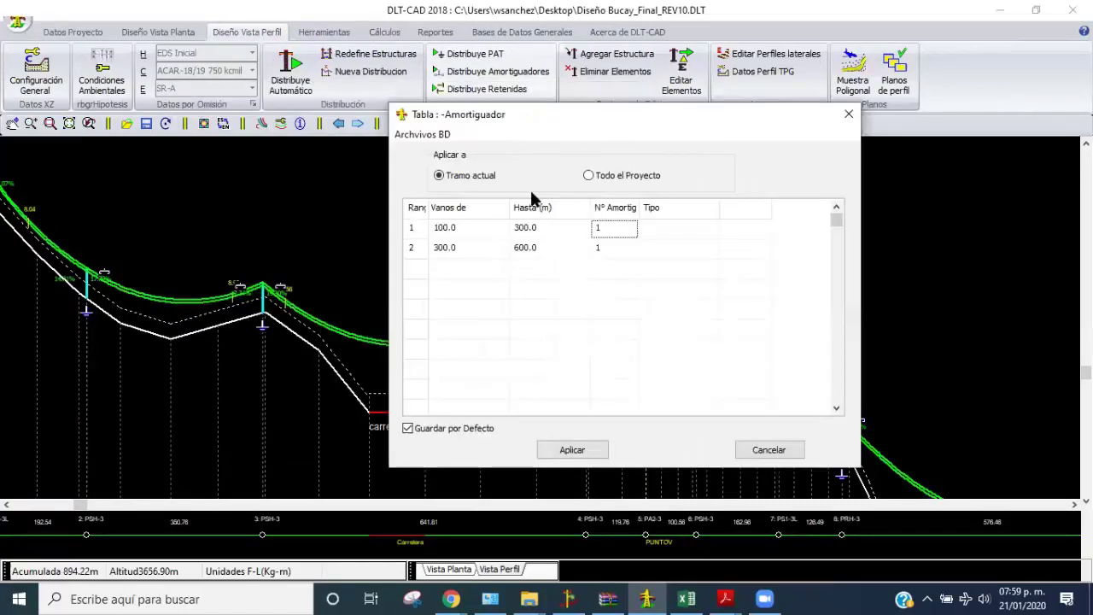
Change the first damper range's upper limit from 300 to 250 m
{"action": "left_click", "coordinate": [455, 229]}
{"action": "left_click", "coordinate": [472, 230]}
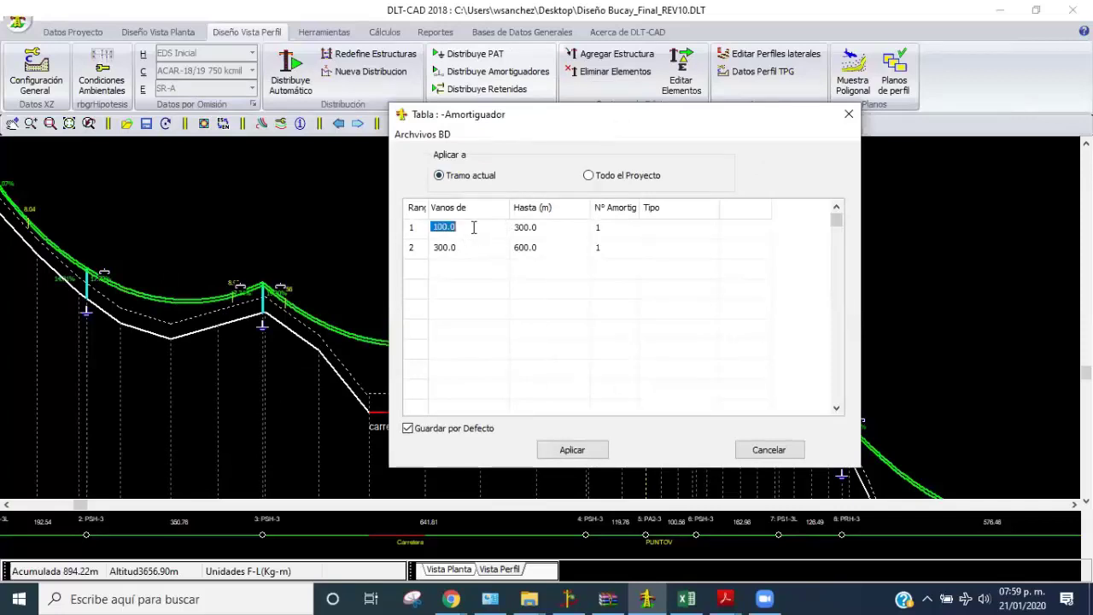
{"action": "left_click", "coordinate": [537, 227]}
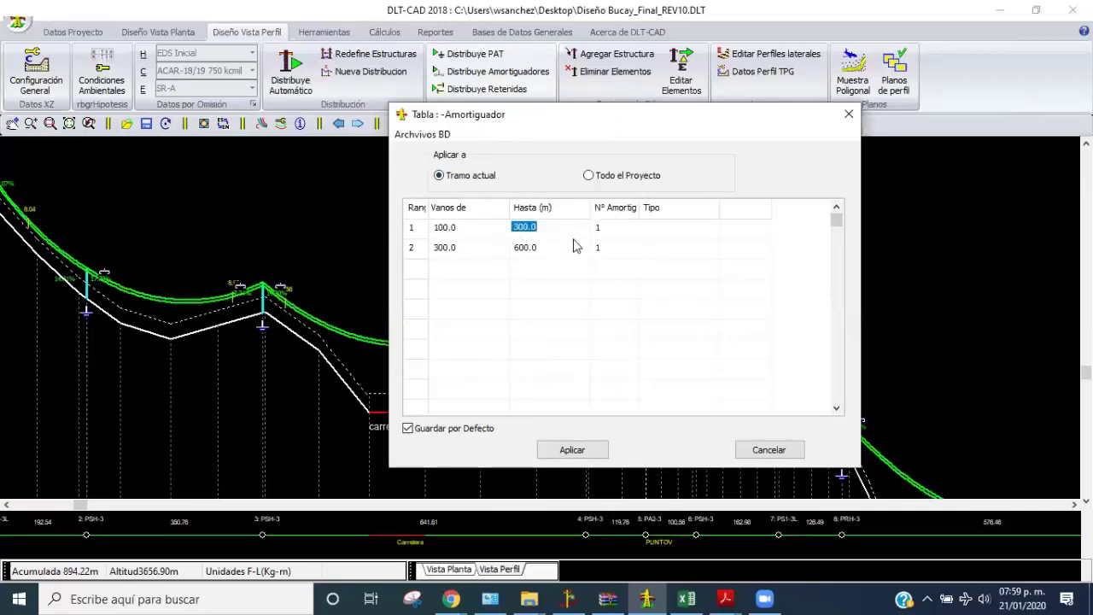
{"action": "type", "text": "250"}
{"action": "left_click", "coordinate": [602, 228]}
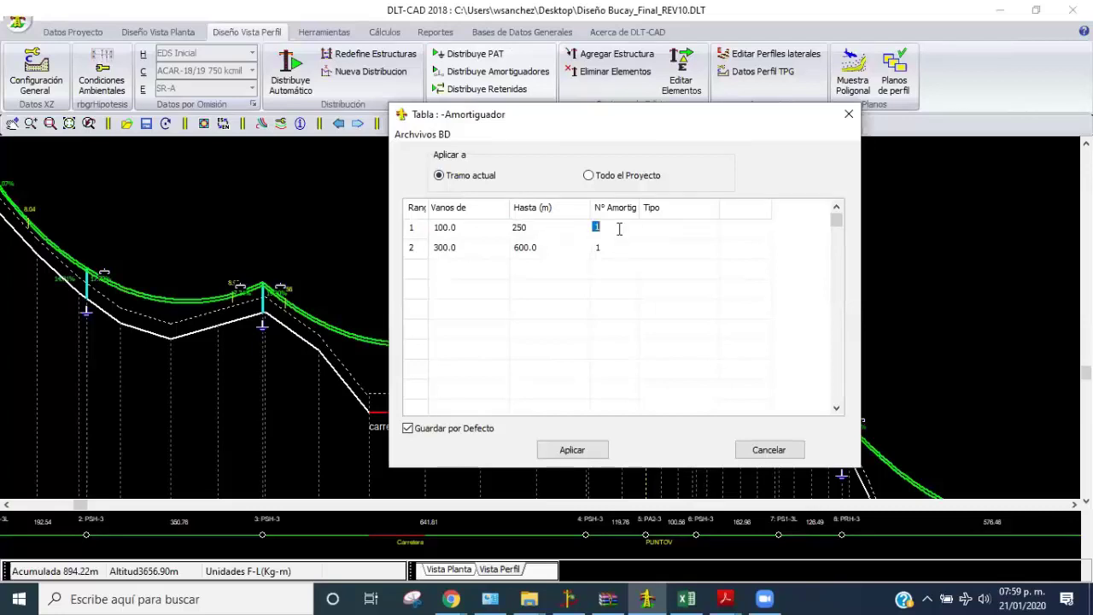
Make the second damper range start at 250 m with 2 dampers
{"action": "left_click", "coordinate": [467, 248]}
{"action": "type", "text": "25"}
{"action": "type", "text": "0"}
{"action": "left_click", "coordinate": [562, 257]}
{"action": "left_click", "coordinate": [615, 251]}
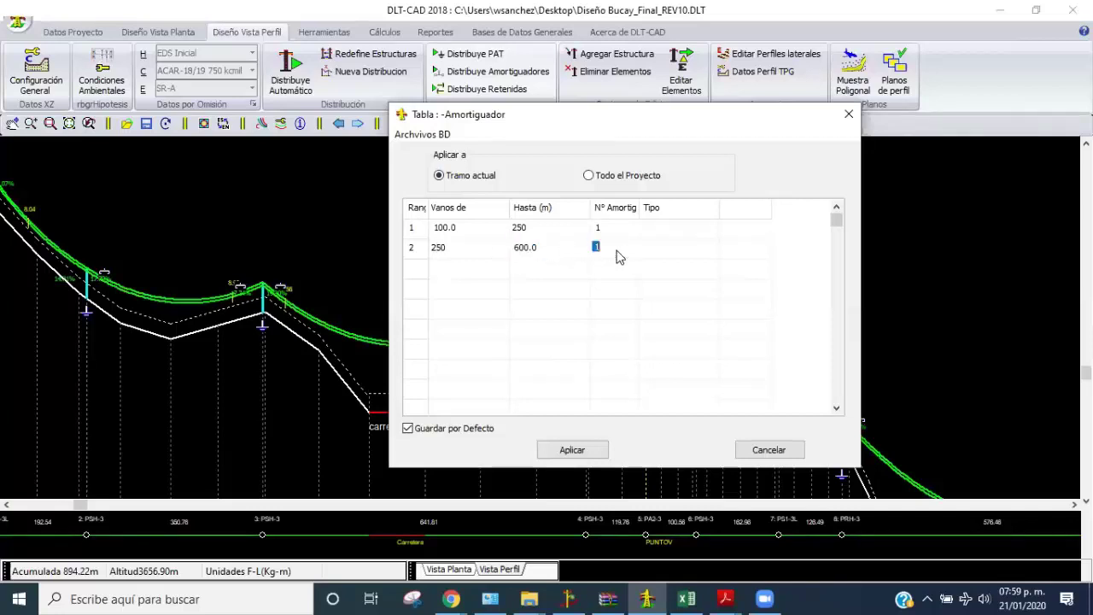
{"action": "type", "text": "2"}
{"action": "left_click", "coordinate": [609, 232]}
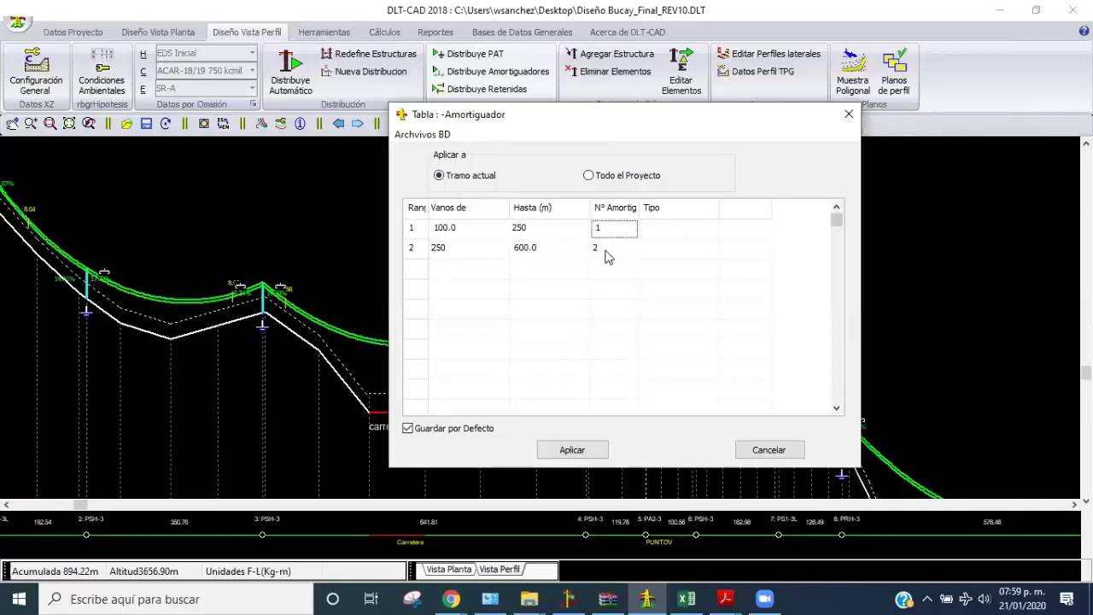
{"action": "left_click", "coordinate": [606, 255]}
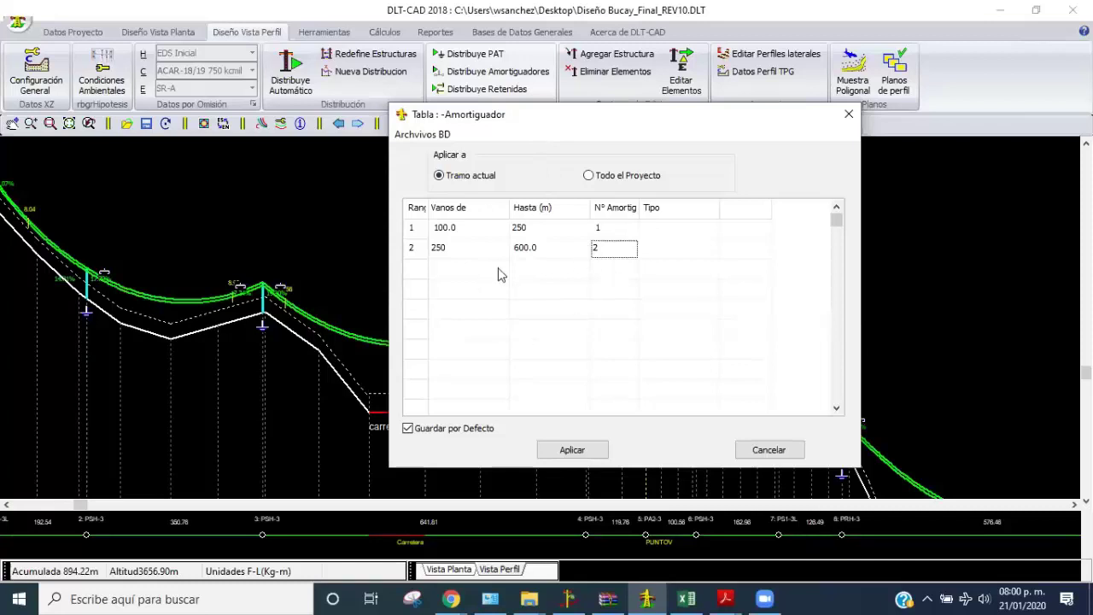
{"action": "left_click", "coordinate": [539, 251]}
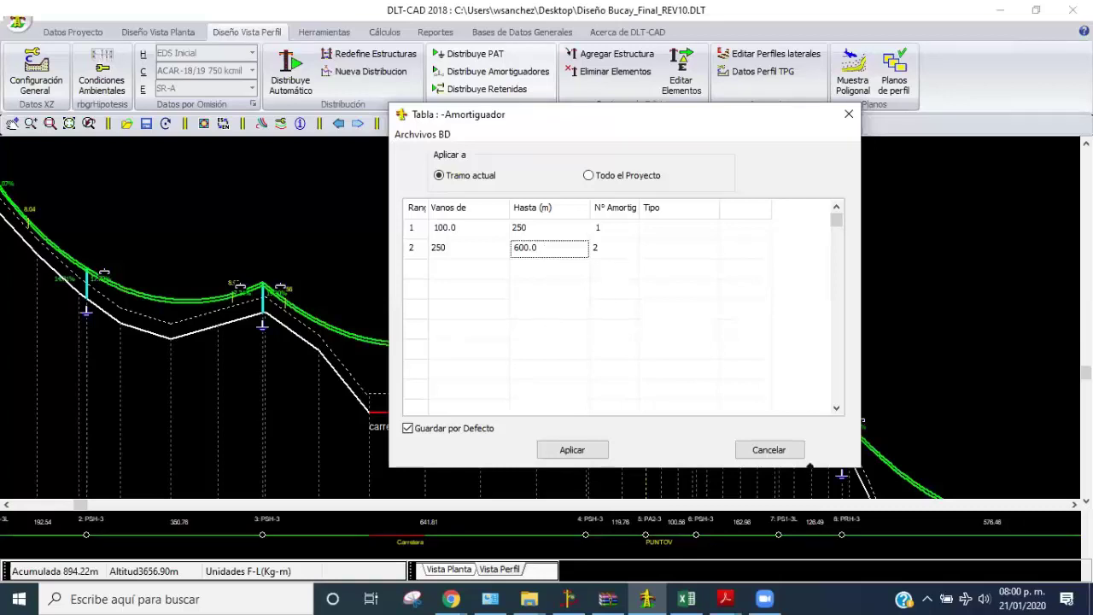
Cancel the Tabla Amortiguador edits and zoom and pan the profile back to the line start
{"action": "left_click", "coordinate": [768, 450]}
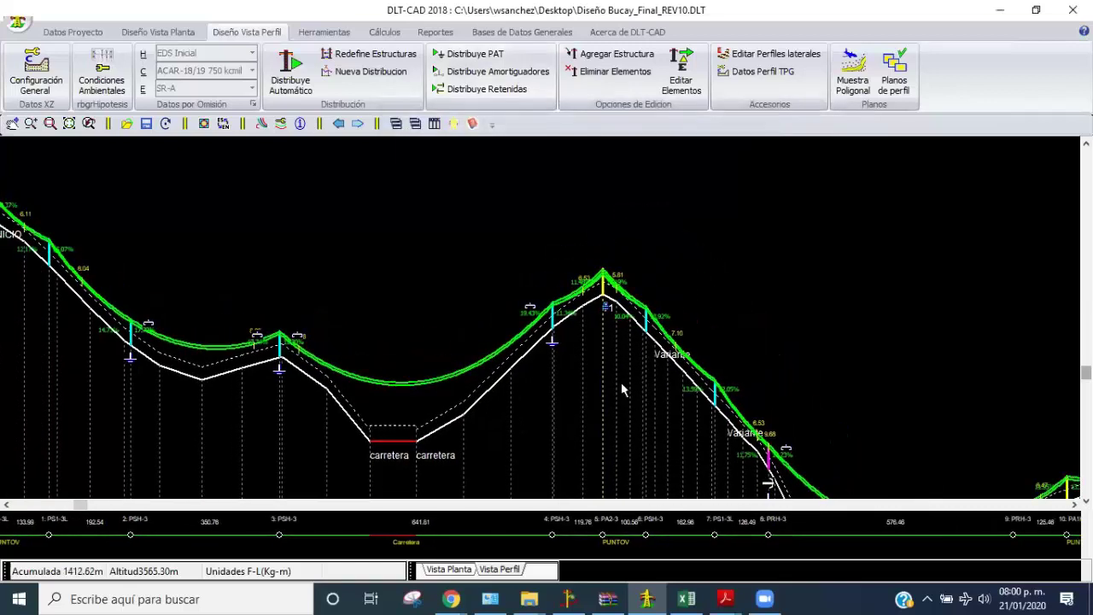
{"action": "scroll", "coordinate": [444, 354], "scroll_direction": "down", "scroll_amount": 1}
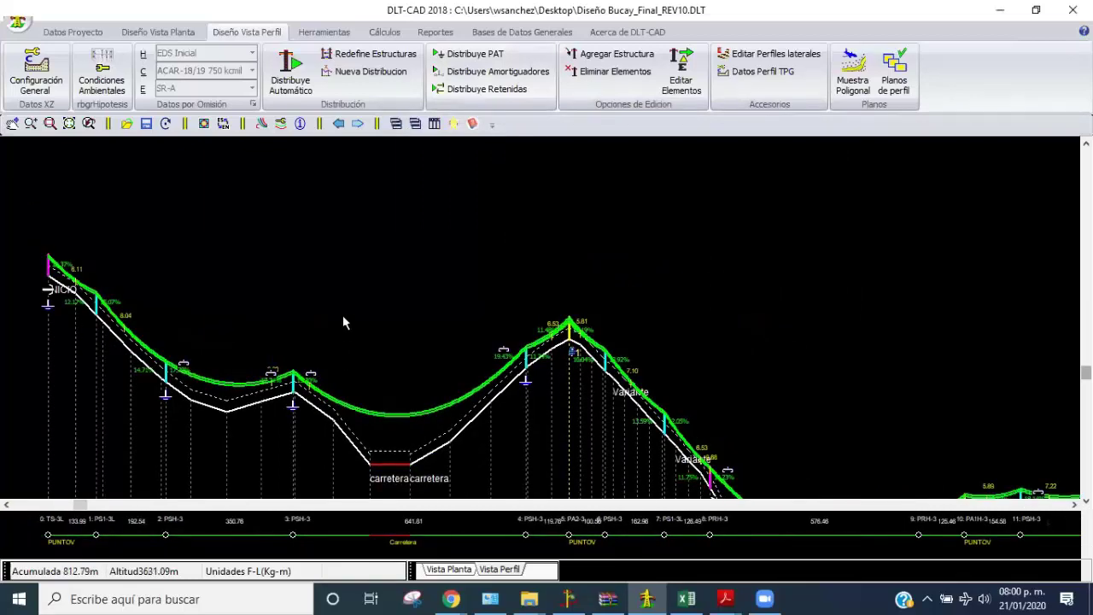
{"action": "middle_click_drag", "start_coordinate": [342, 315], "coordinate": [273, 251]}
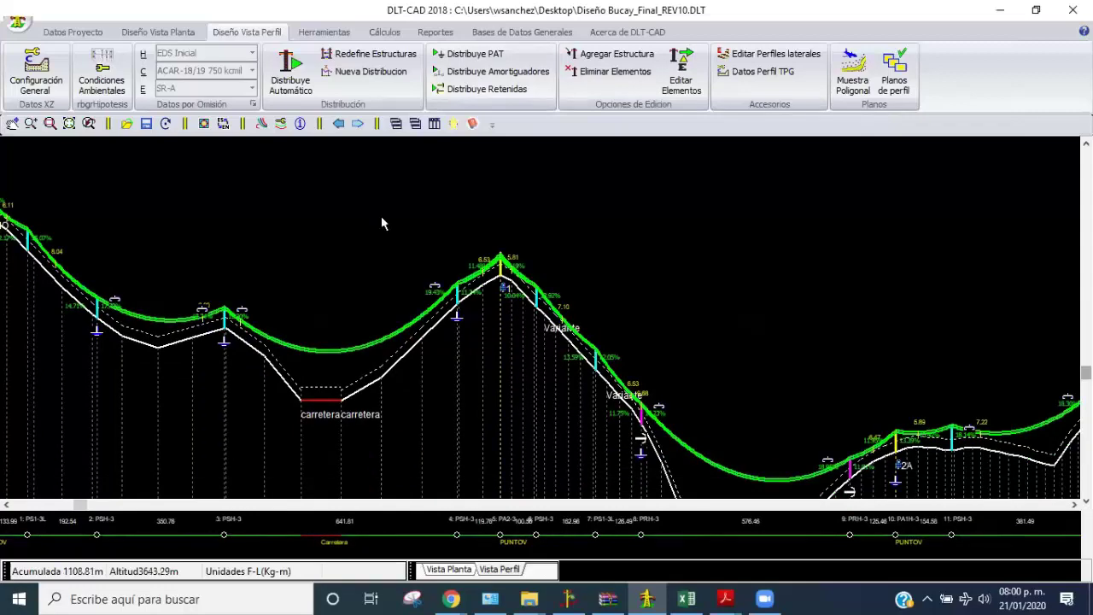
{"action": "left_click", "coordinate": [102, 68]}
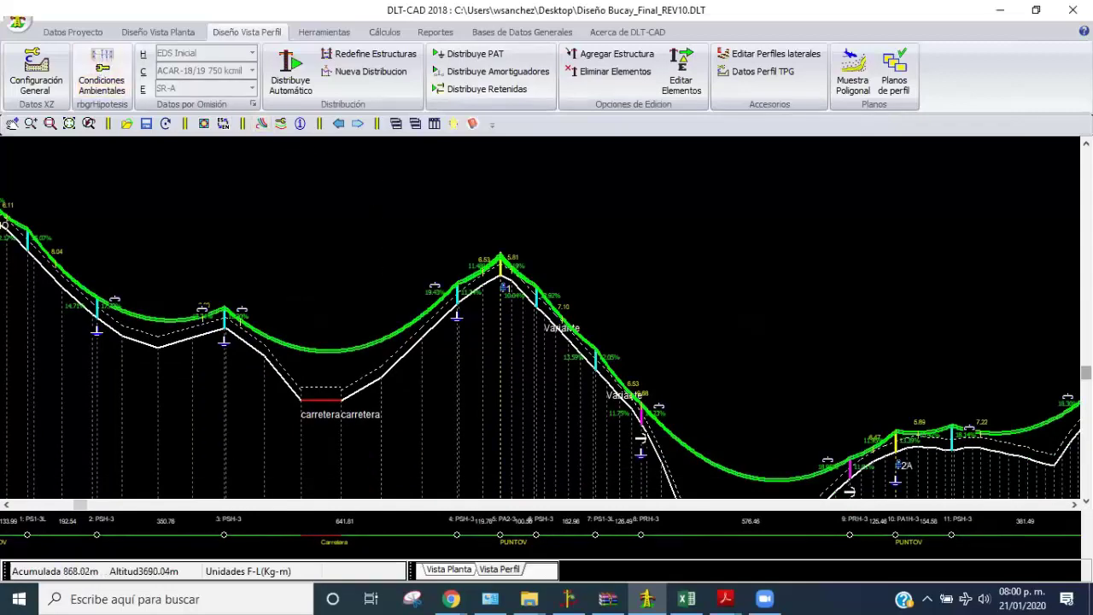
In HIPóTESIS IV (Maxima Flecha), set the Cond P1 temperature to 50 °C and accept
{"action": "left_click", "coordinate": [151, 219]}
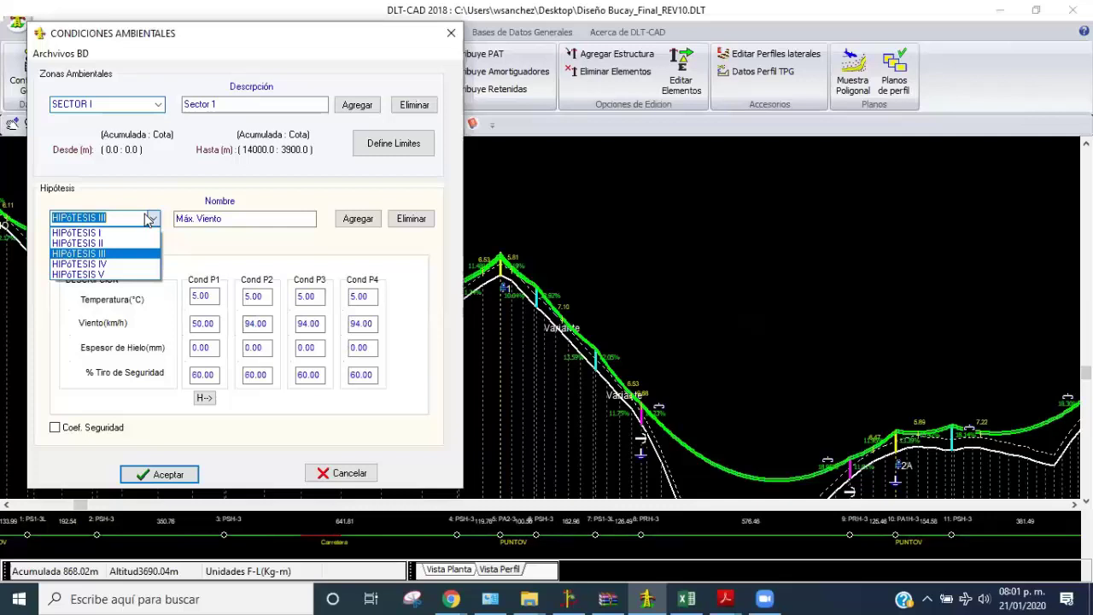
{"action": "left_click", "coordinate": [111, 264]}
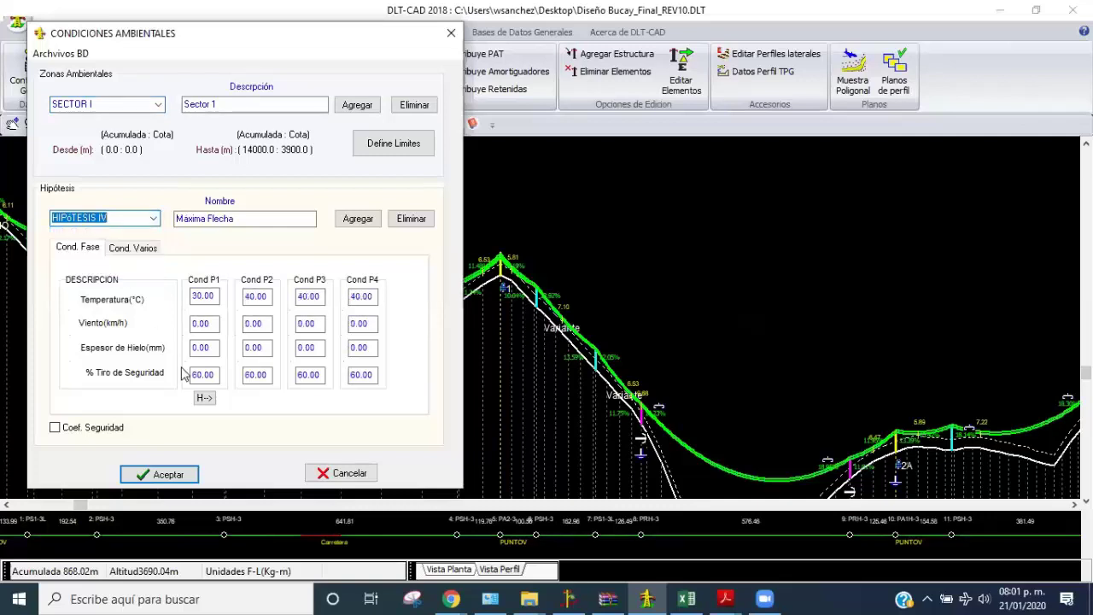
{"action": "left_click", "coordinate": [213, 296]}
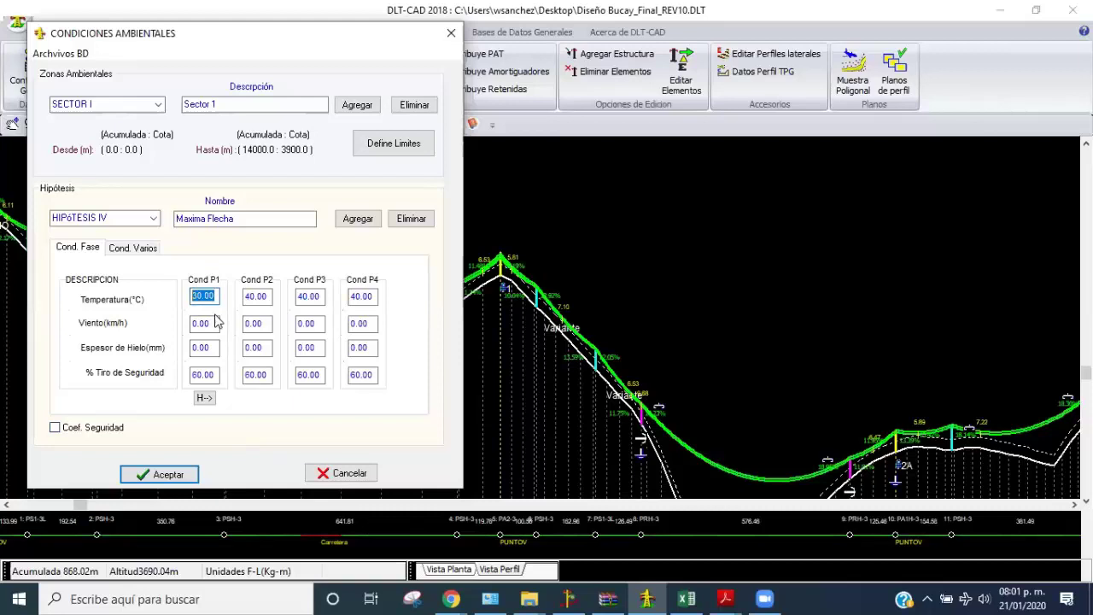
{"action": "type", "text": "50"}
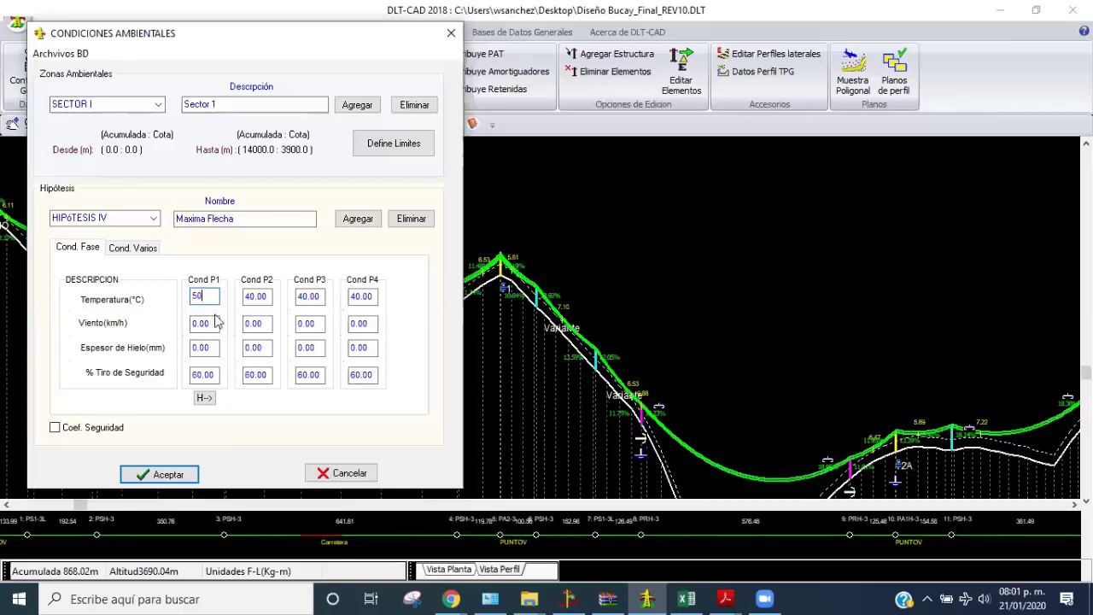
{"action": "left_click", "coordinate": [190, 472]}
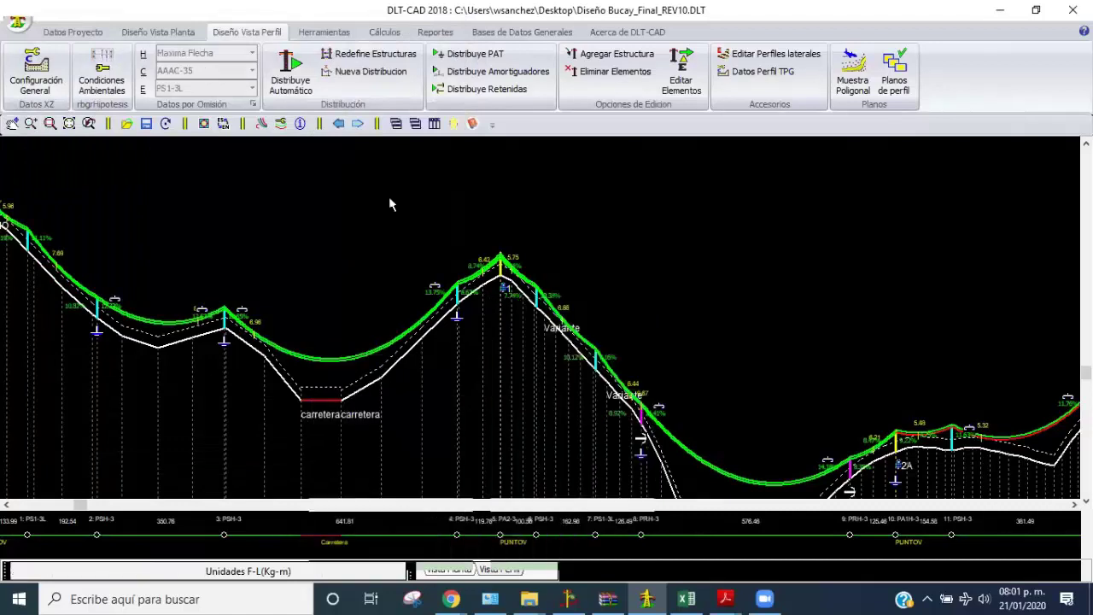
{"action": "left_click", "coordinate": [384, 31]}
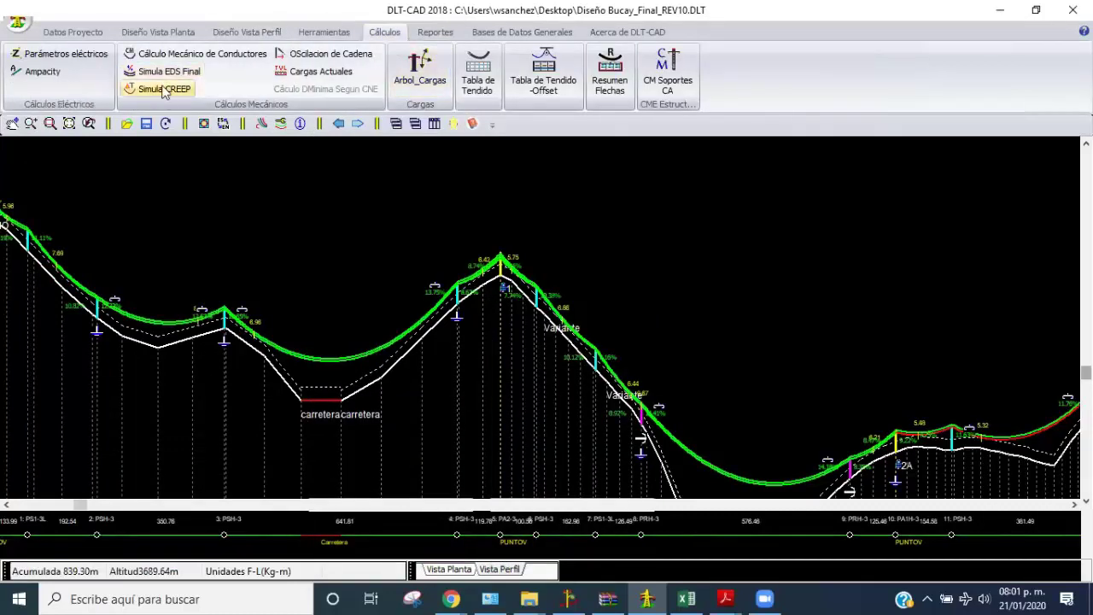
{"action": "left_click", "coordinate": [160, 88]}
{"action": "left_click", "coordinate": [374, 83]}
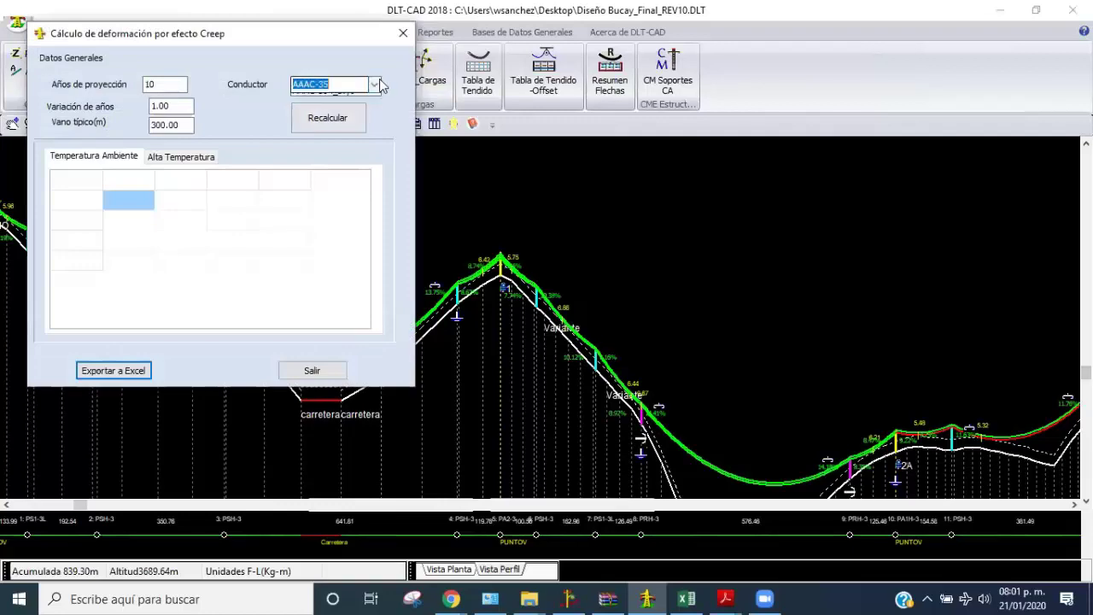
{"action": "left_click", "coordinate": [351, 110]}
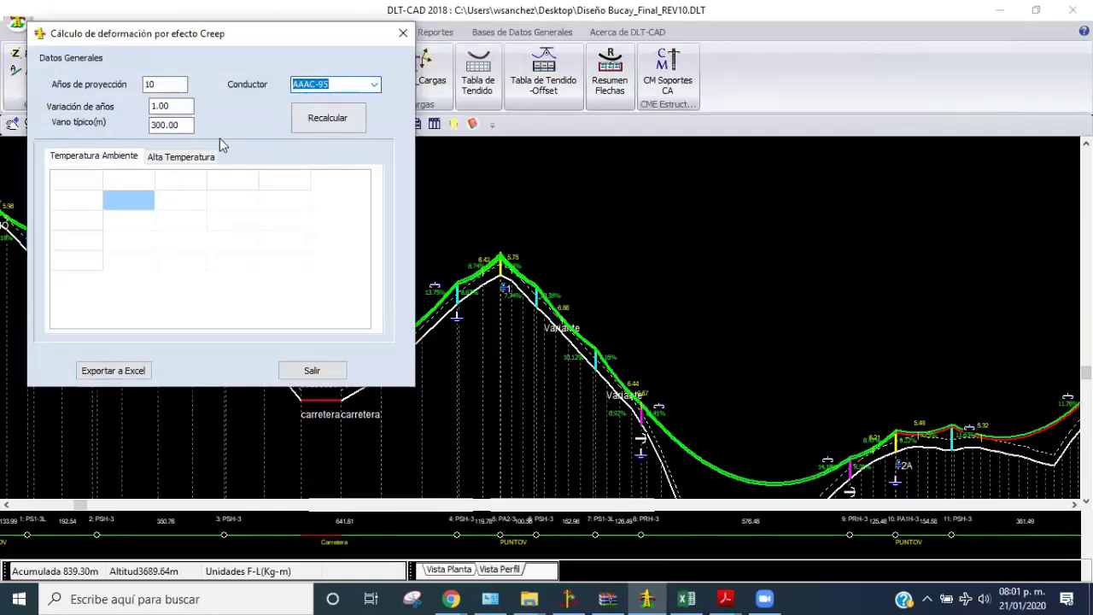
{"action": "left_click", "coordinate": [320, 126]}
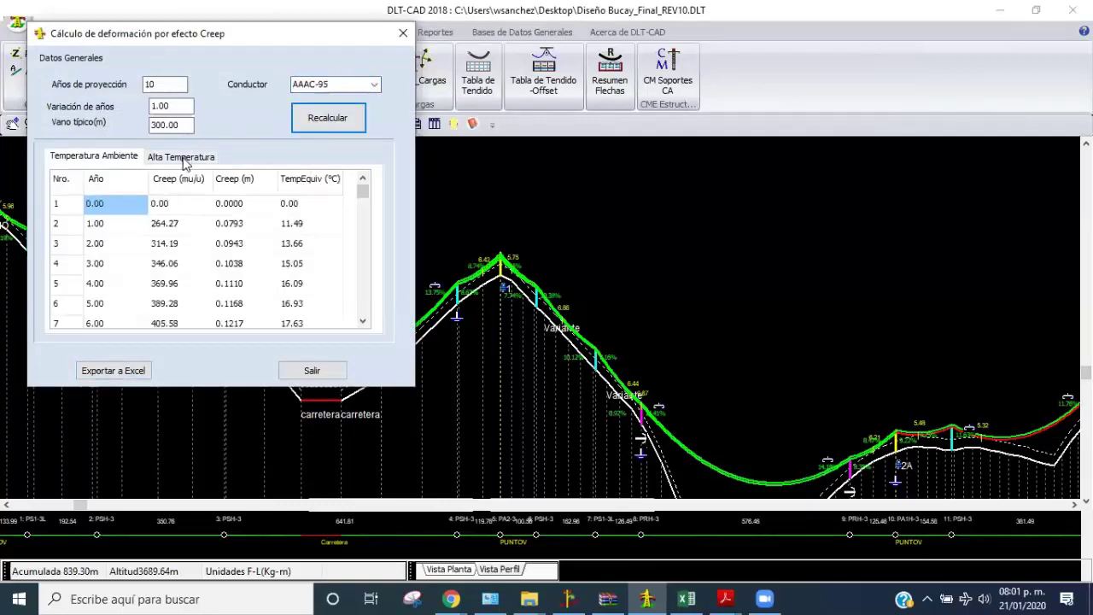
{"action": "scroll", "coordinate": [179, 246], "scroll_direction": "down", "scroll_amount": 1}
{"action": "scroll", "coordinate": [179, 246], "scroll_direction": "down", "scroll_amount": 1}
{"action": "scroll", "coordinate": [179, 246], "scroll_direction": "up", "scroll_amount": 3}
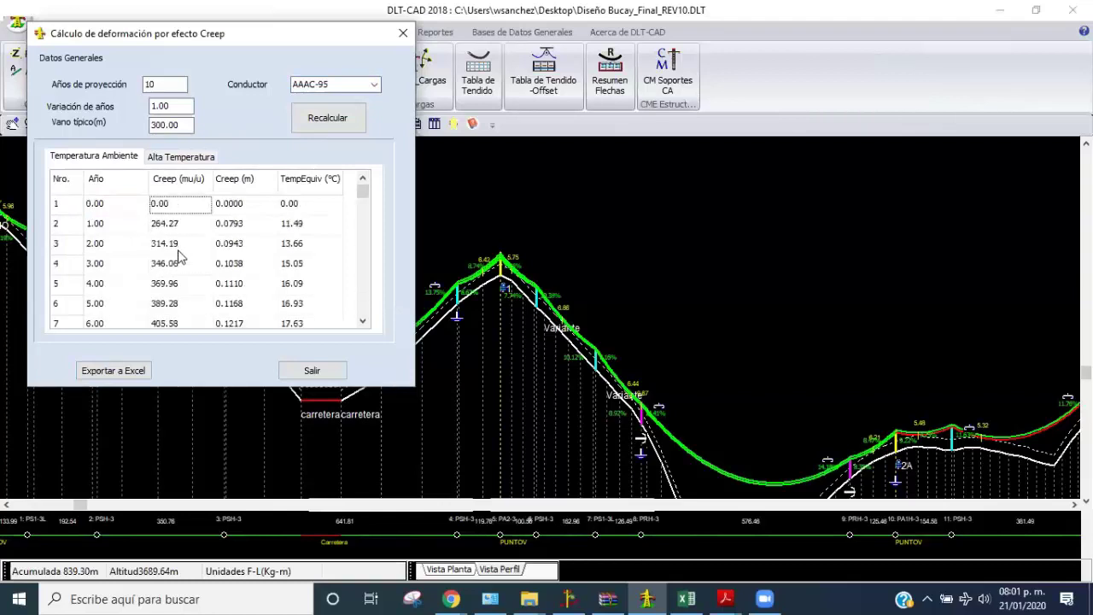
{"action": "left_click", "coordinate": [208, 263]}
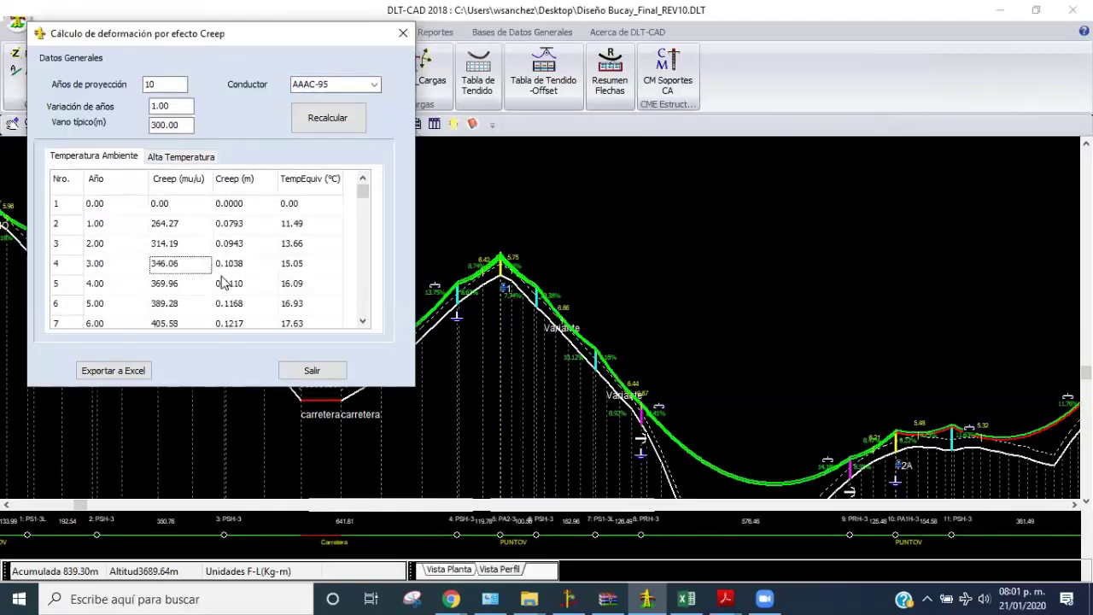
{"action": "key", "text": "Up"}
{"action": "key", "text": "Up"}
{"action": "key", "text": "Up"}
{"action": "key", "text": "Down"}
{"action": "key", "text": "Left"}
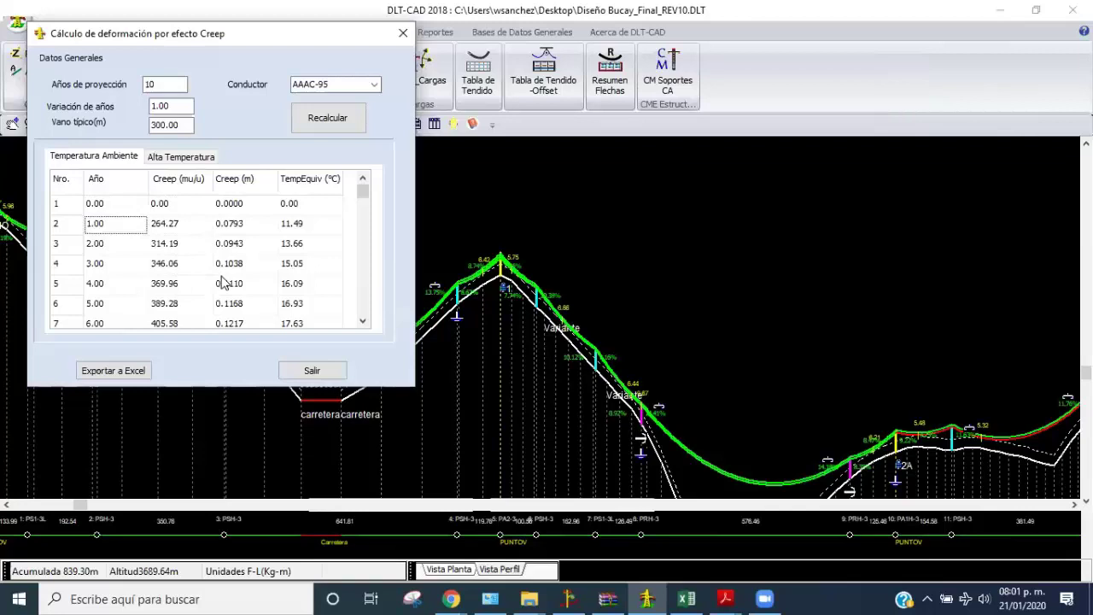
{"action": "key", "text": "Right"}
{"action": "key", "text": "Right"}
{"action": "key", "text": "Right"}
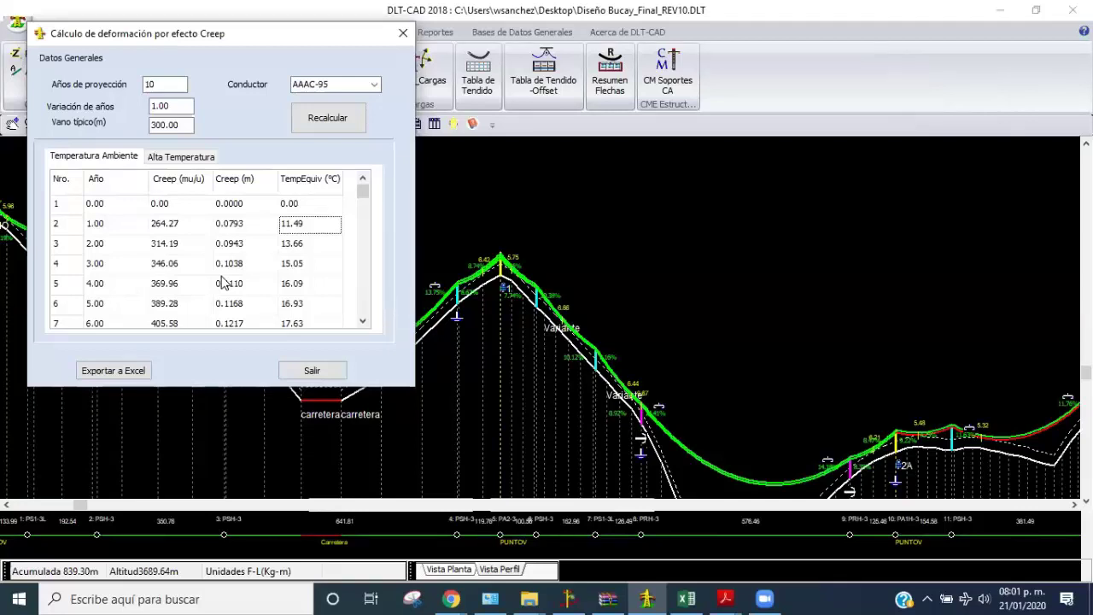
{"action": "left_click", "coordinate": [306, 207]}
{"action": "left_click", "coordinate": [304, 224]}
{"action": "left_click", "coordinate": [259, 226]}
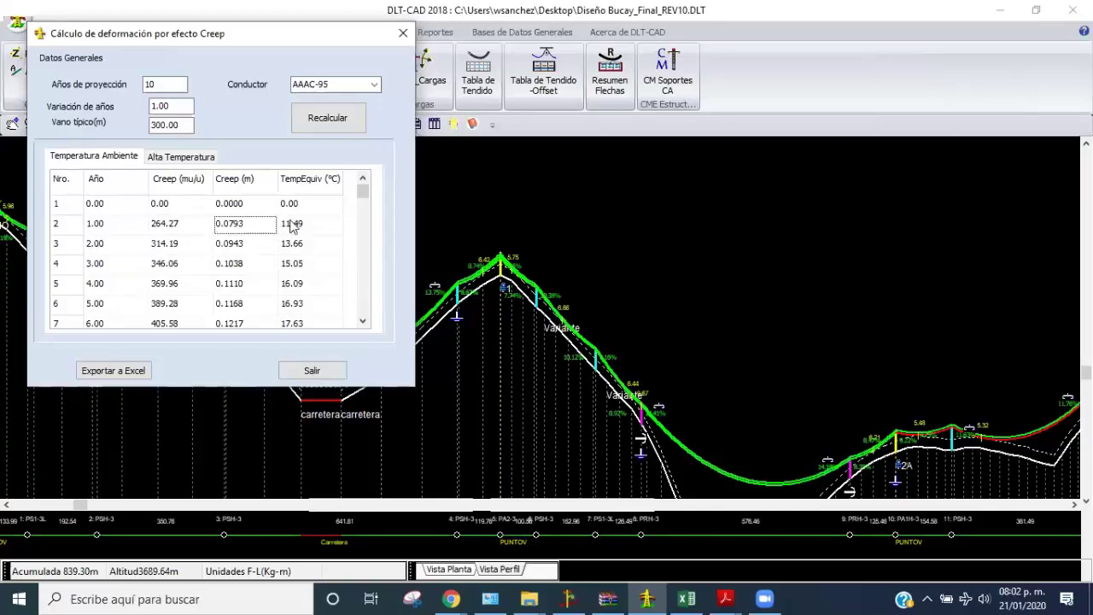
{"action": "left_click", "coordinate": [294, 227]}
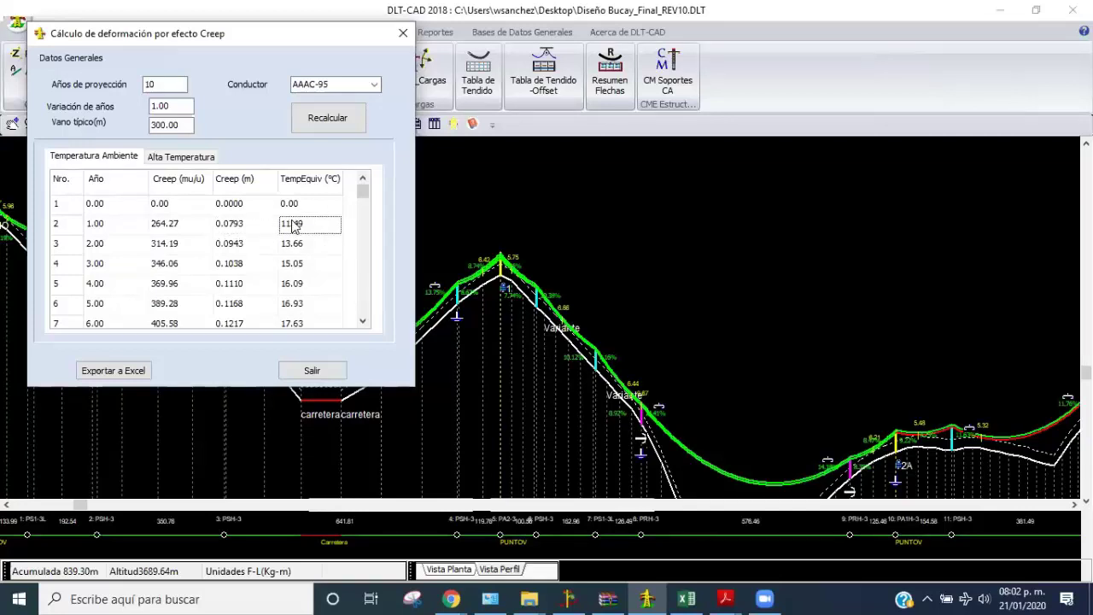
{"action": "left_click", "coordinate": [103, 286]}
{"action": "left_click", "coordinate": [297, 288]}
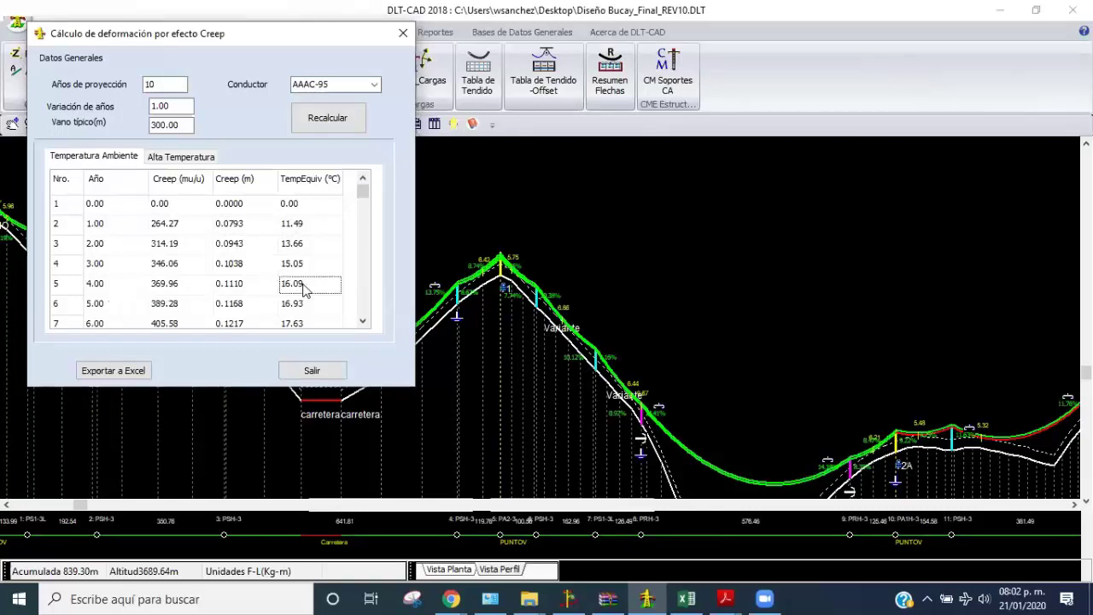
{"action": "key", "text": "Down"}
{"action": "key", "text": "Down"}
{"action": "key", "text": "Down"}
{"action": "key", "text": "Down"}
{"action": "key", "text": "Down"}
{"action": "key", "text": "Down"}
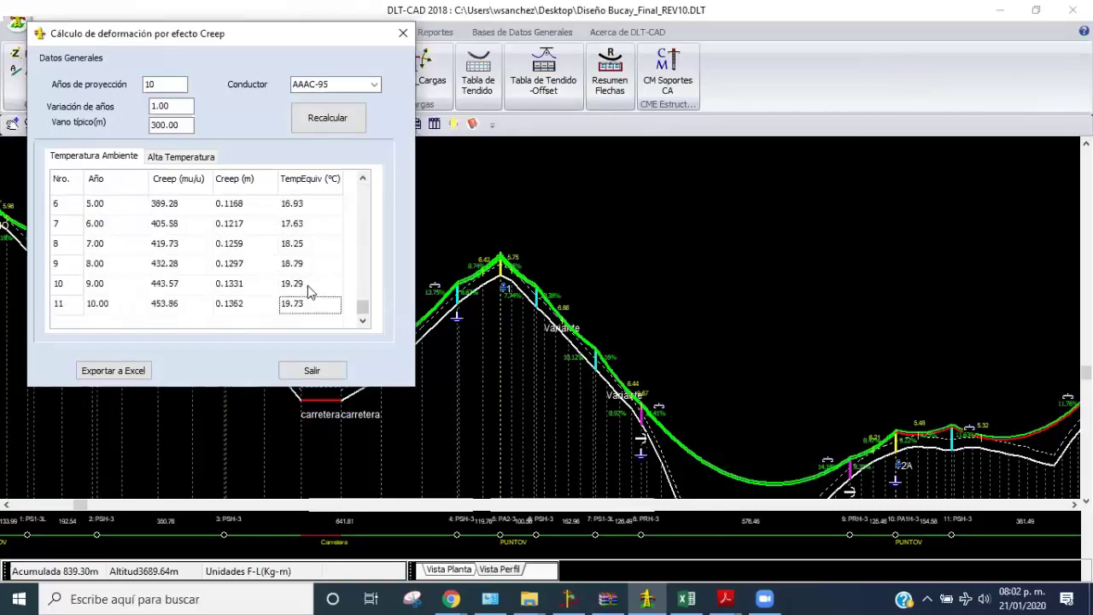
{"action": "left_click", "coordinate": [102, 305]}
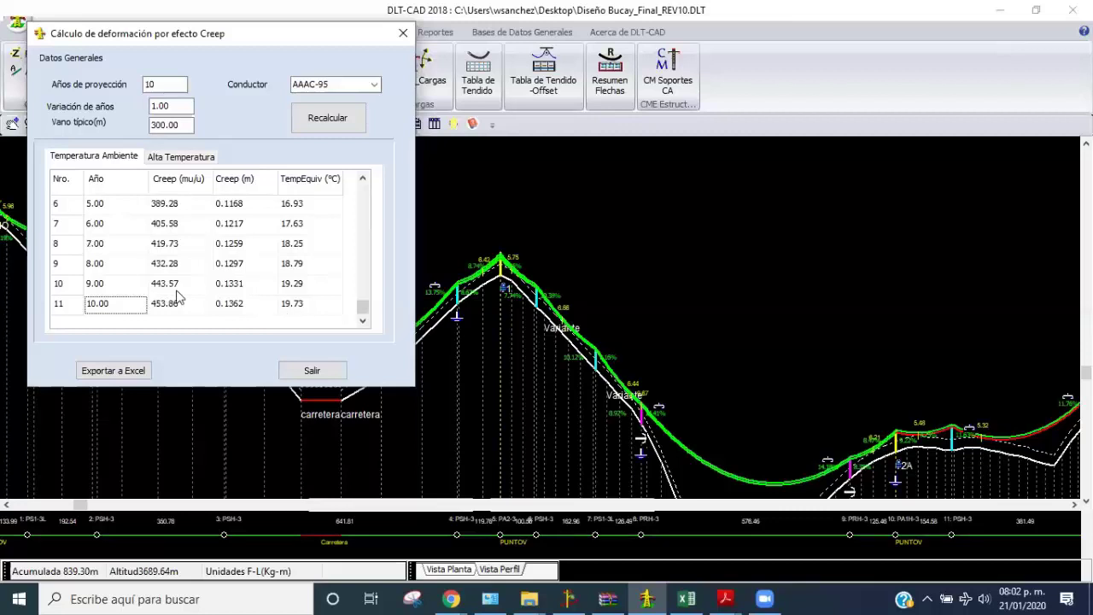
{"action": "left_click", "coordinate": [311, 312]}
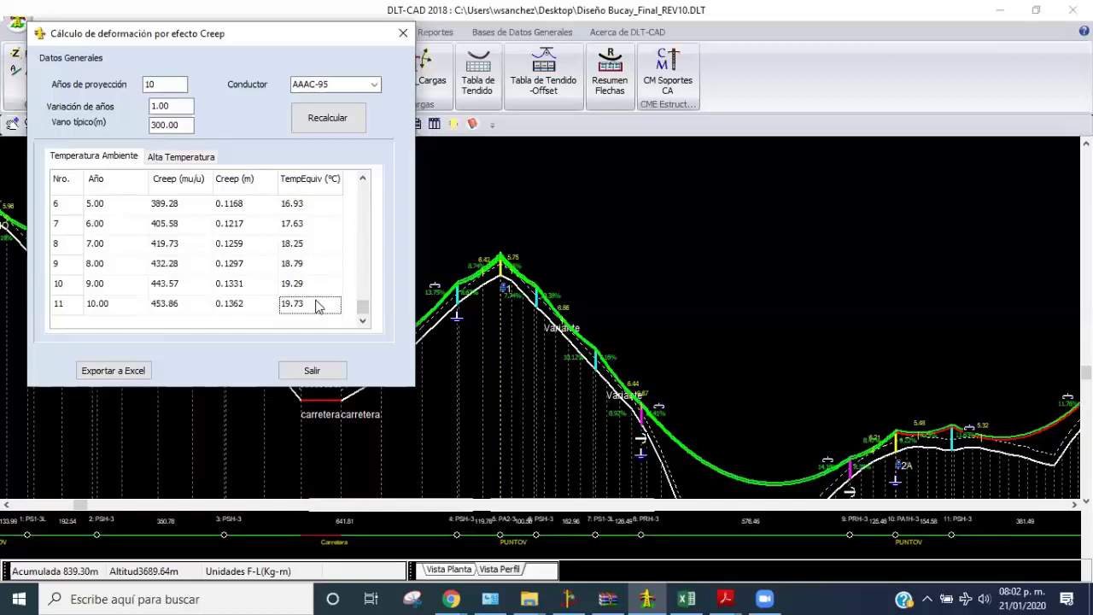
{"action": "left_click", "coordinate": [306, 287]}
{"action": "left_click", "coordinate": [300, 310]}
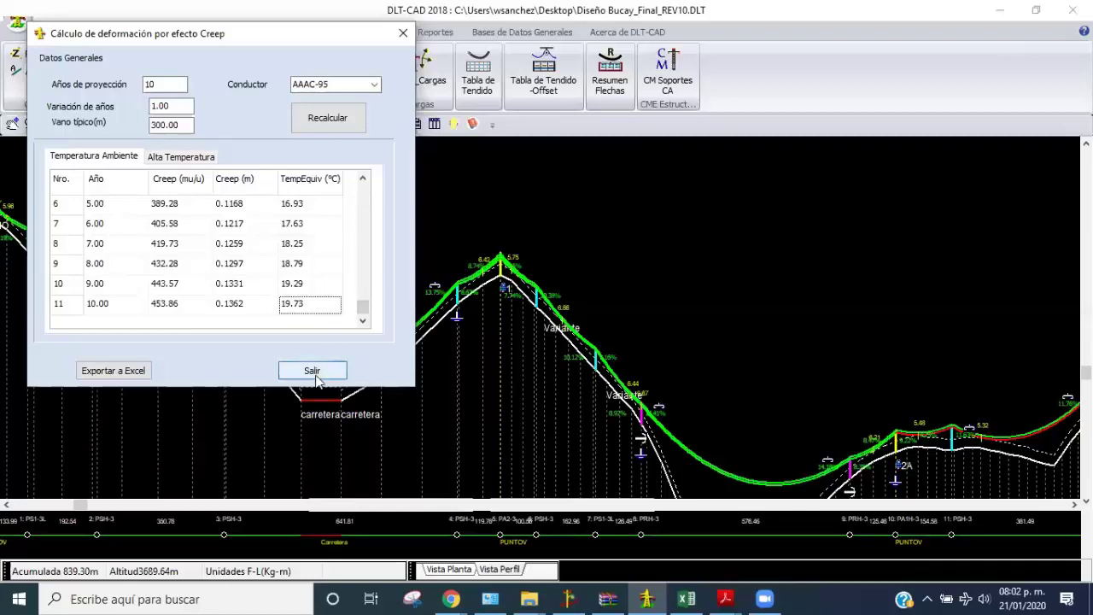
{"action": "left_click", "coordinate": [294, 206]}
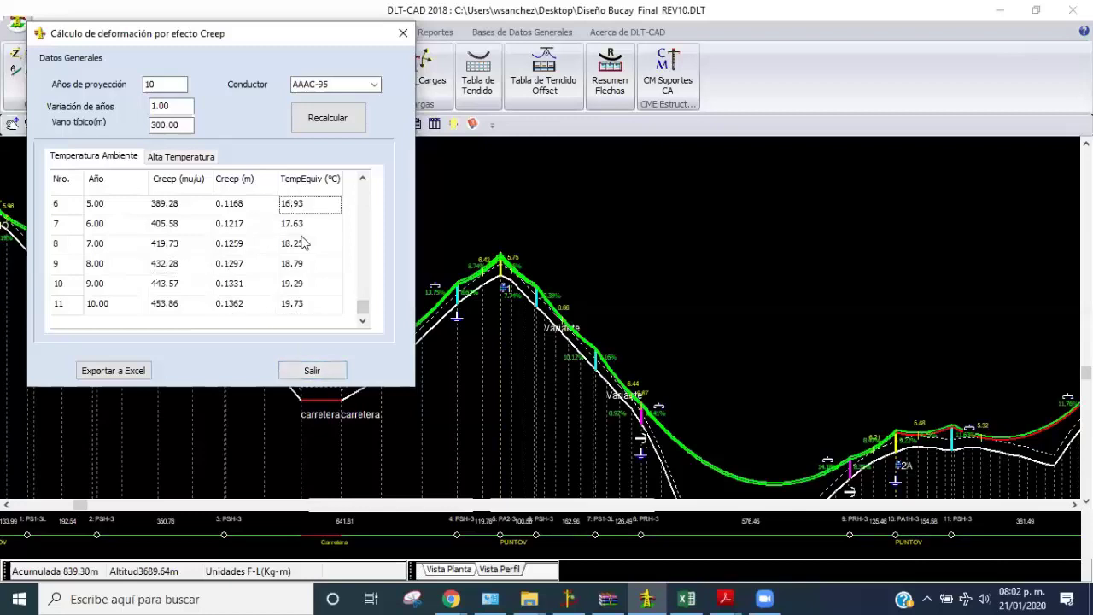
{"action": "left_click", "coordinate": [309, 305]}
{"action": "left_click", "coordinate": [307, 244]}
{"action": "left_click", "coordinate": [310, 307]}
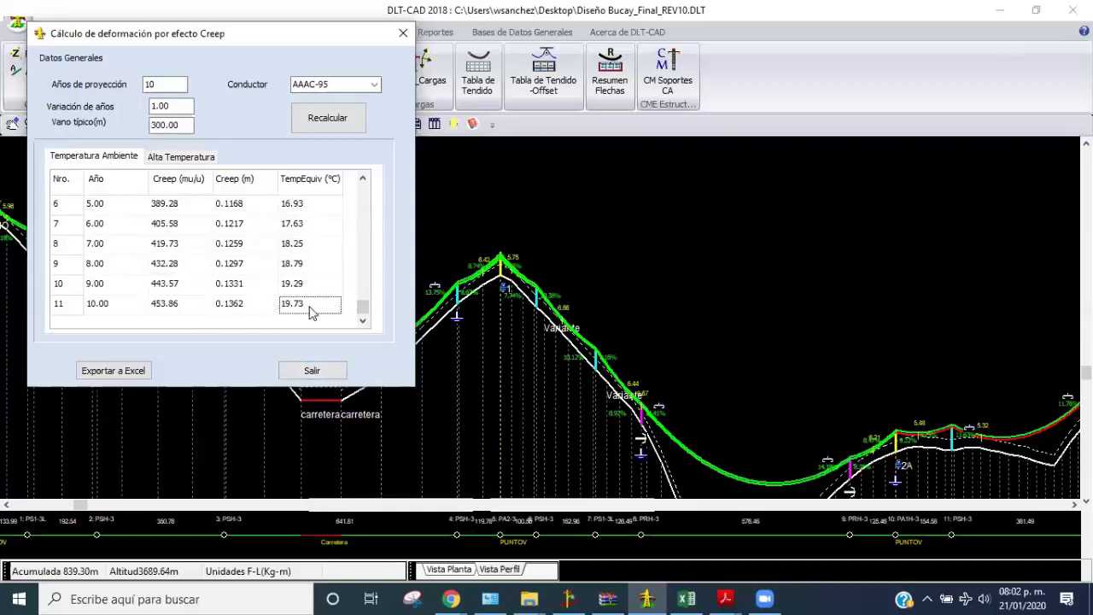
Exit the creep results and review span 3–4's catenary (AAAC-35, 16% initial EDS) without changes
{"action": "left_click", "coordinate": [312, 370]}
{"action": "left_click", "coordinate": [321, 369]}
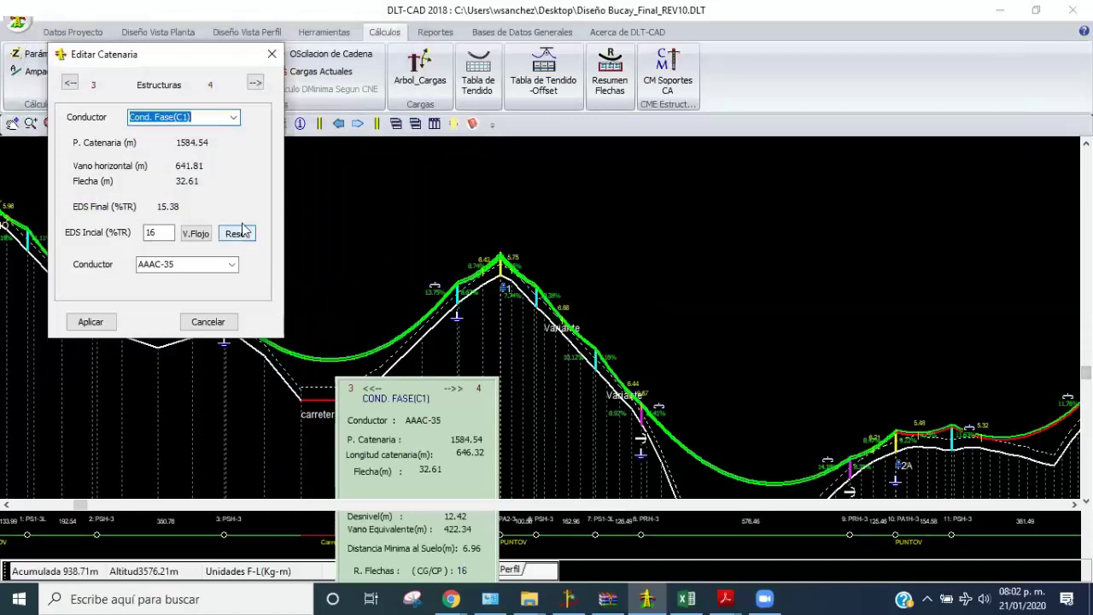
{"action": "left_click_drag", "start_coordinate": [196, 62], "coordinate": [445, 100]}
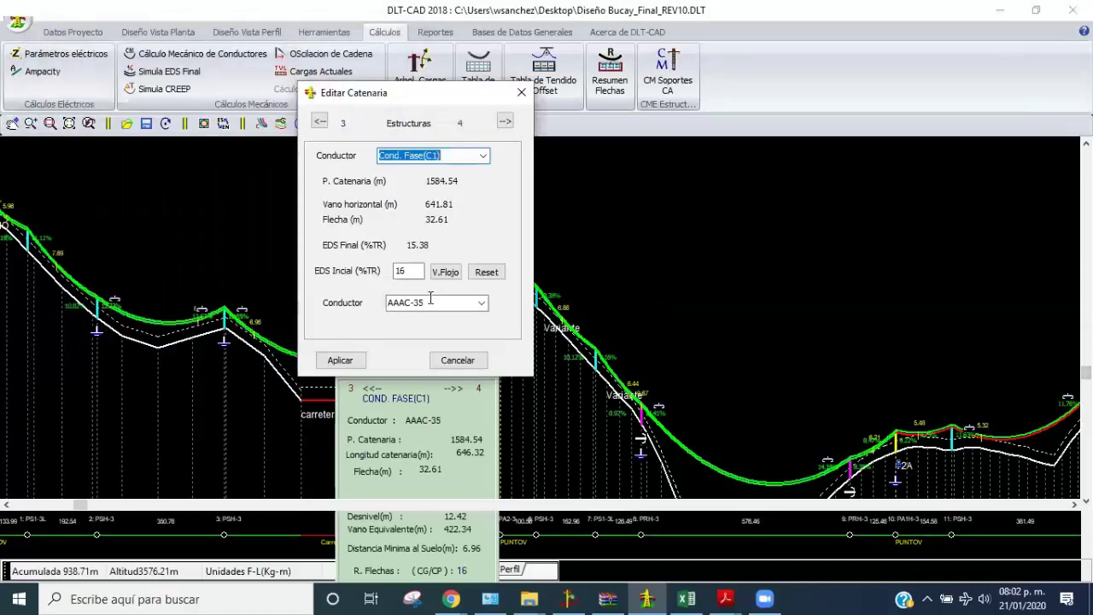
{"action": "double_click", "coordinate": [408, 272]}
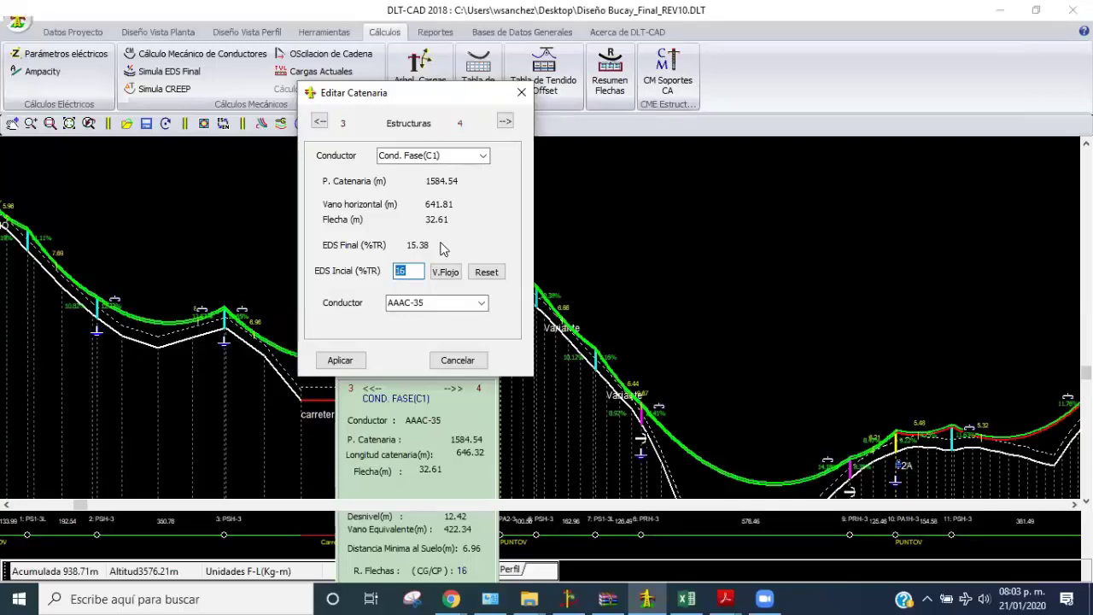
{"action": "left_click", "coordinate": [801, 364]}
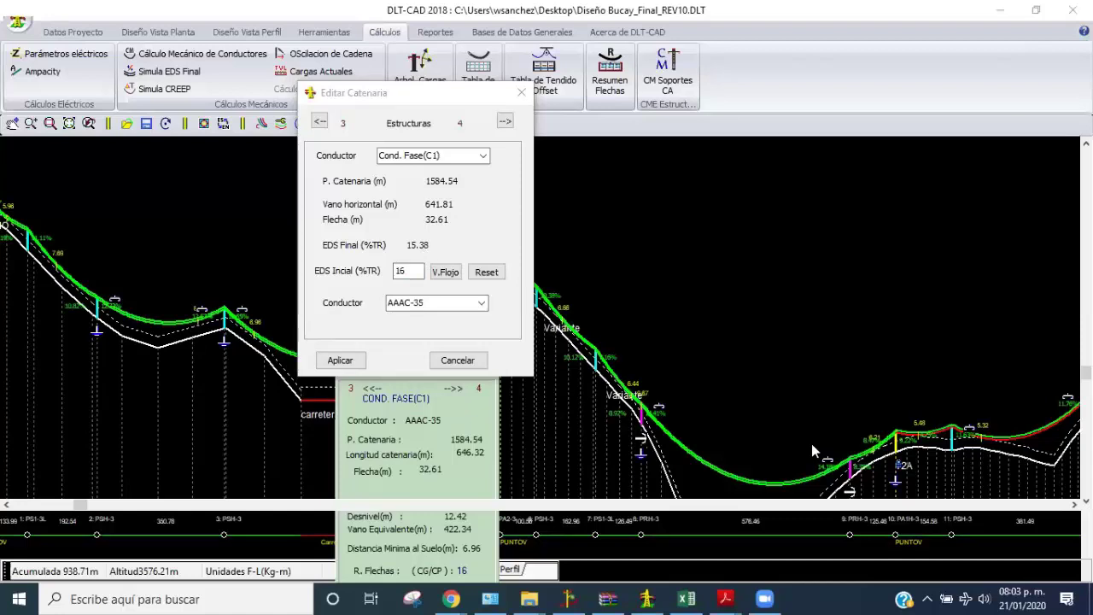
{"action": "left_click", "coordinate": [340, 360]}
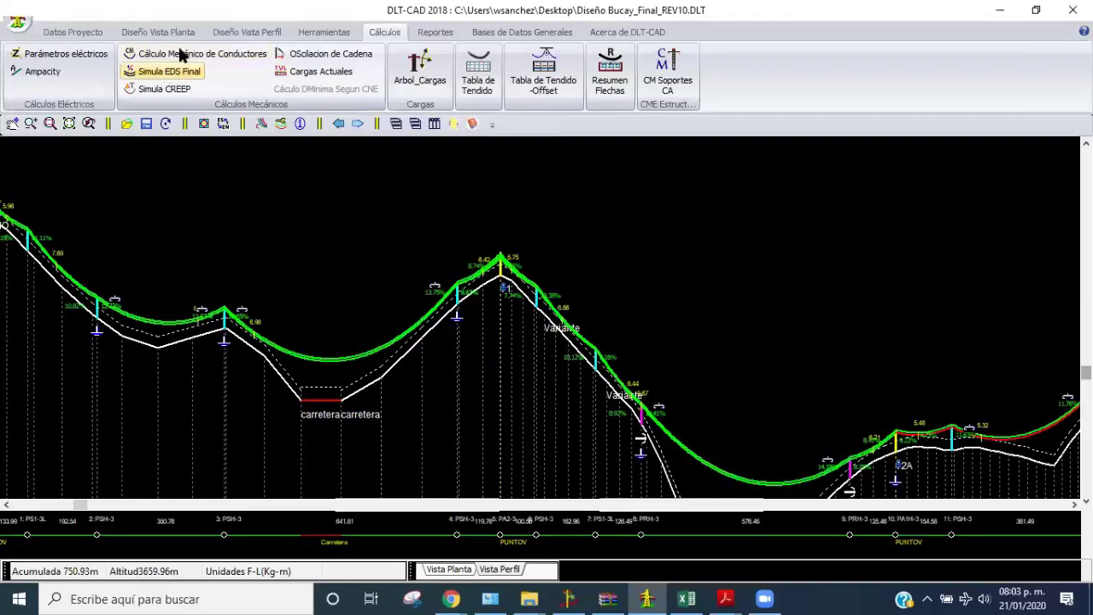
{"action": "left_click", "coordinate": [247, 31]}
{"action": "left_click", "coordinate": [85, 73]}
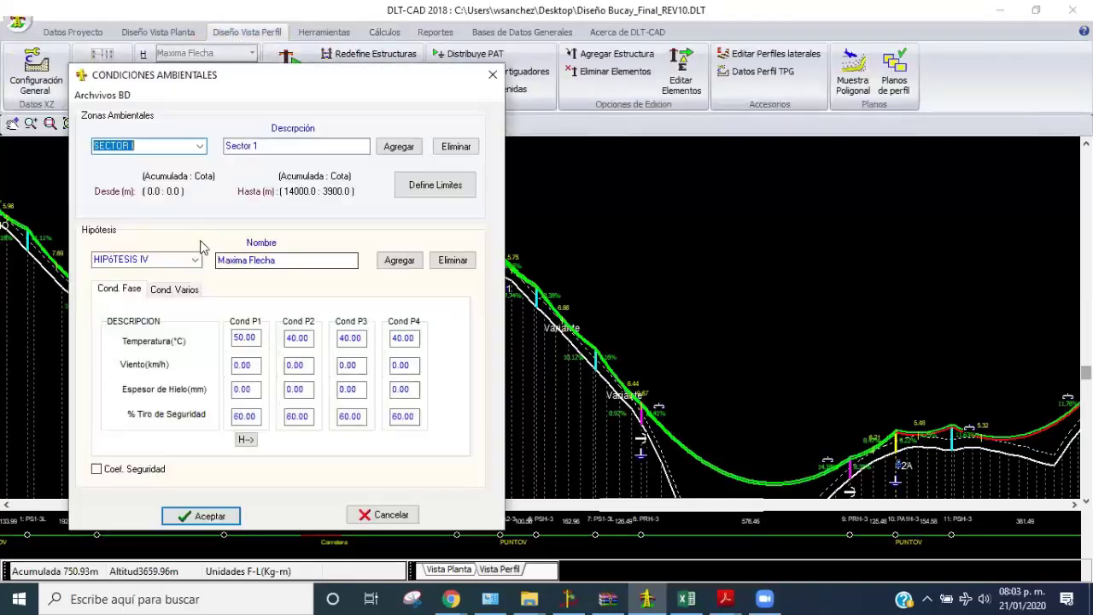
{"action": "left_click", "coordinate": [195, 261]}
{"action": "left_click", "coordinate": [182, 272]}
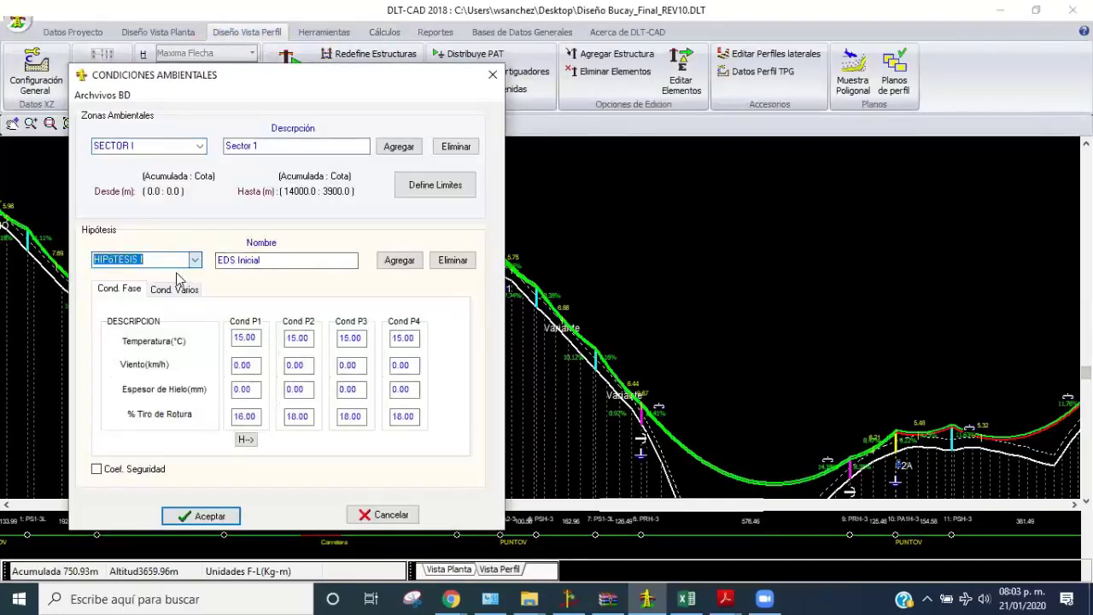
{"action": "left_click", "coordinate": [193, 262]}
{"action": "left_click", "coordinate": [166, 282]}
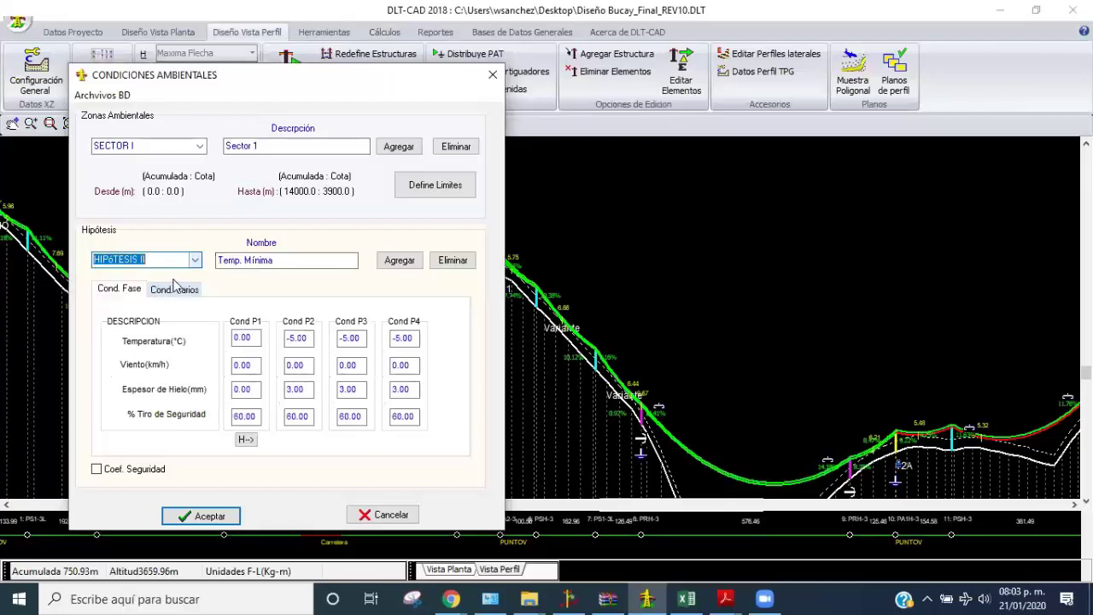
{"action": "left_click", "coordinate": [194, 262]}
{"action": "left_click", "coordinate": [181, 274]}
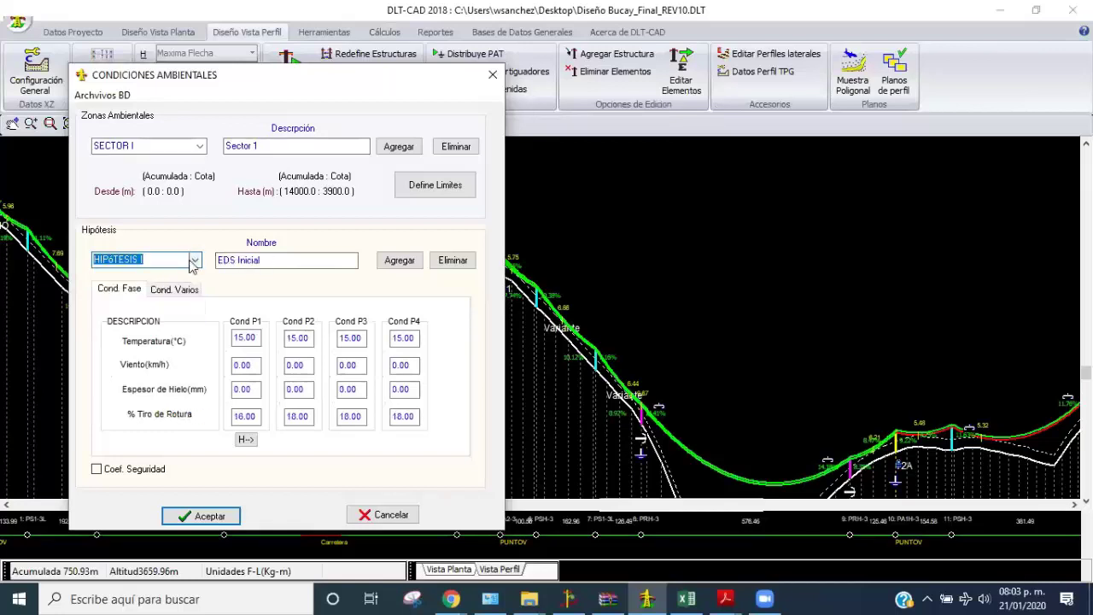
{"action": "left_click", "coordinate": [195, 262]}
{"action": "left_click", "coordinate": [166, 284]}
{"action": "left_click", "coordinate": [195, 261]}
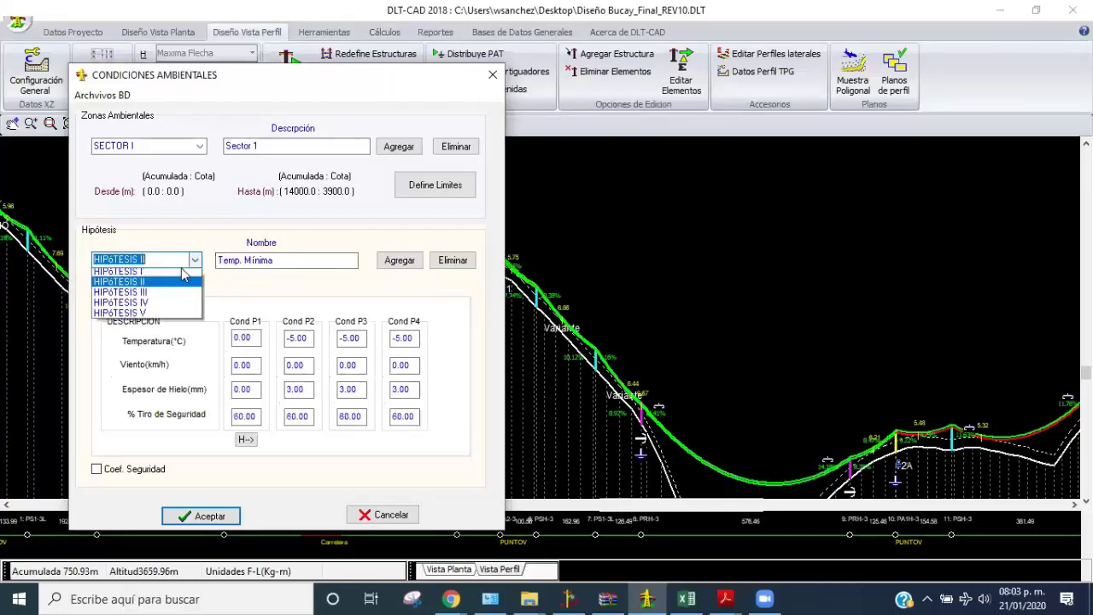
{"action": "left_click", "coordinate": [152, 295]}
{"action": "left_click", "coordinate": [194, 261]}
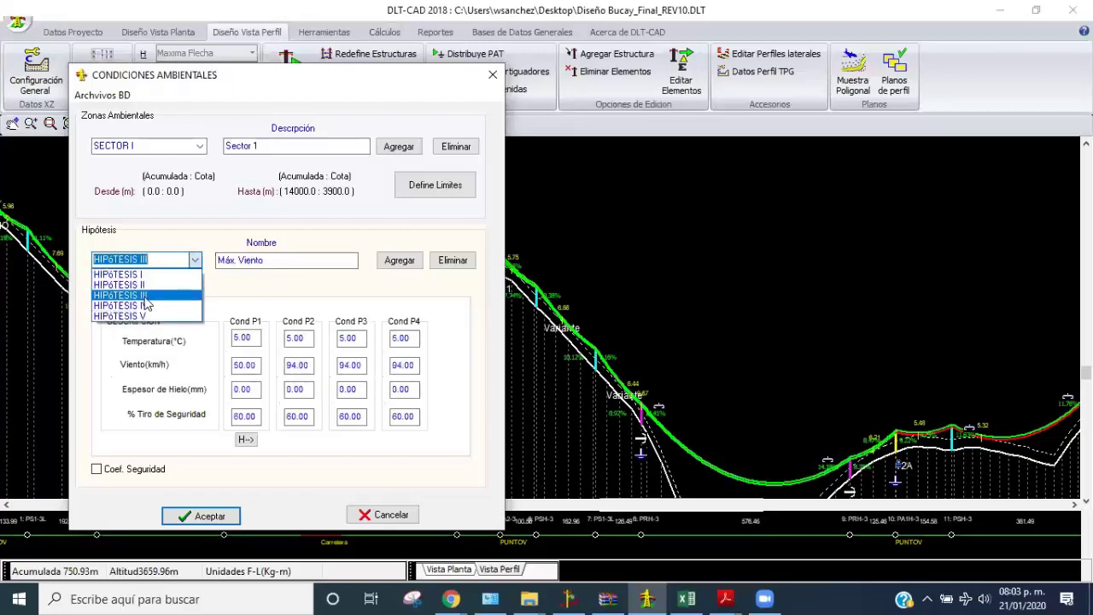
{"action": "left_click", "coordinate": [147, 296]}
{"action": "left_click", "coordinate": [194, 261]}
{"action": "left_click", "coordinate": [154, 296]}
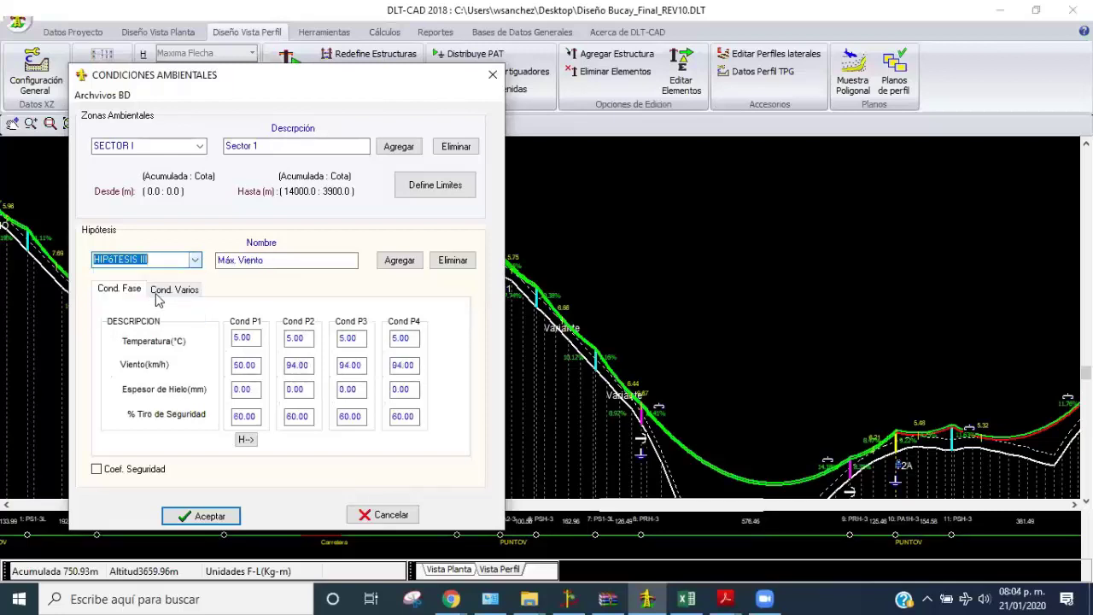
{"action": "left_click", "coordinate": [194, 261]}
{"action": "left_click", "coordinate": [149, 304]}
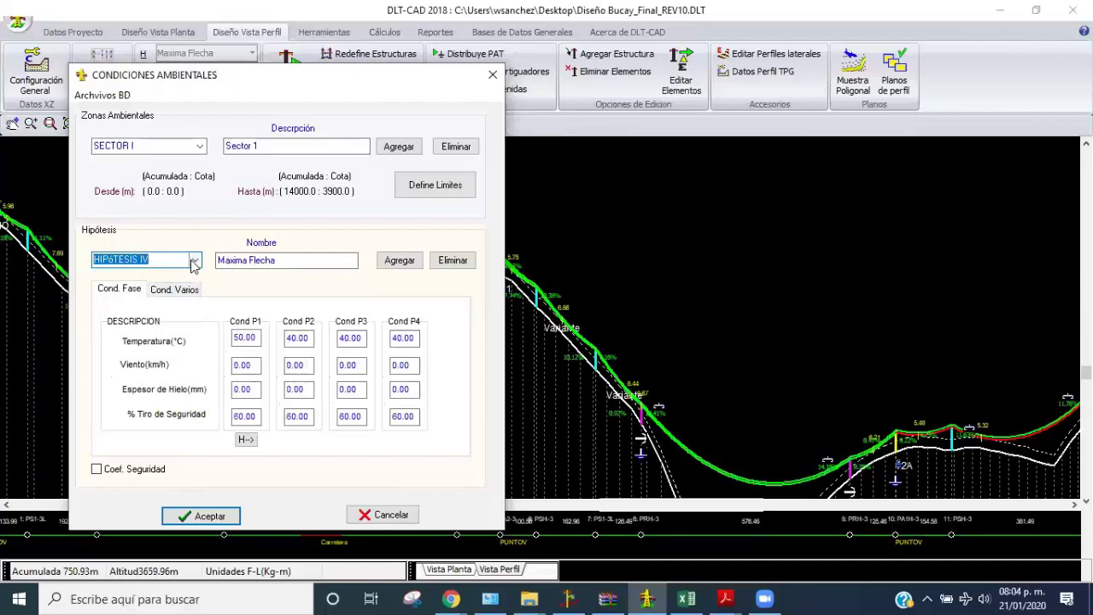
{"action": "left_click", "coordinate": [194, 261]}
{"action": "left_click", "coordinate": [155, 316]}
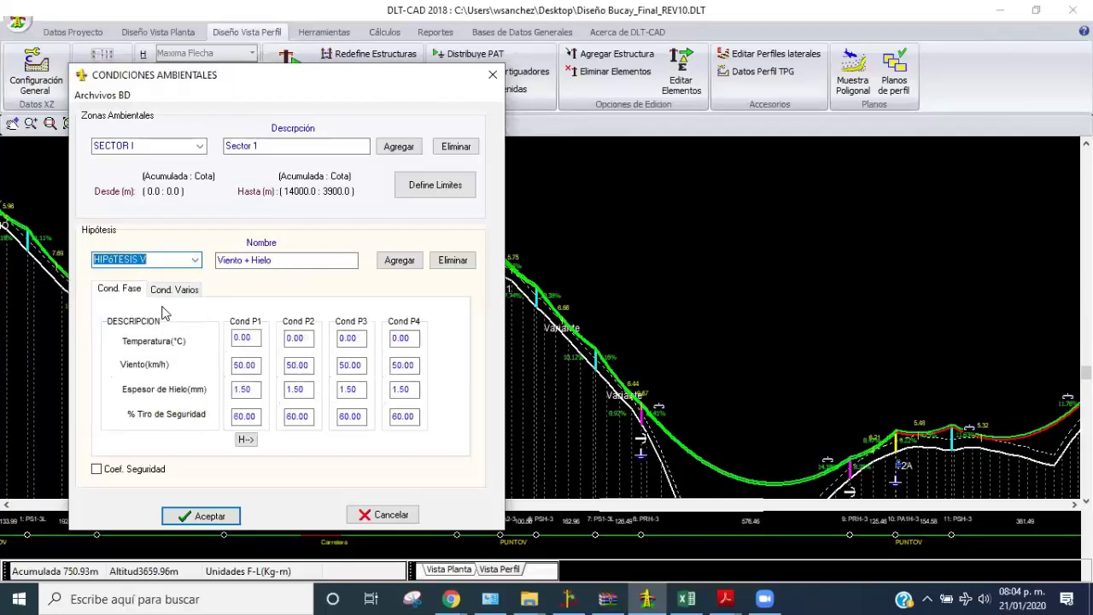
{"action": "left_click", "coordinate": [369, 514]}
{"action": "double_click", "coordinate": [316, 362]}
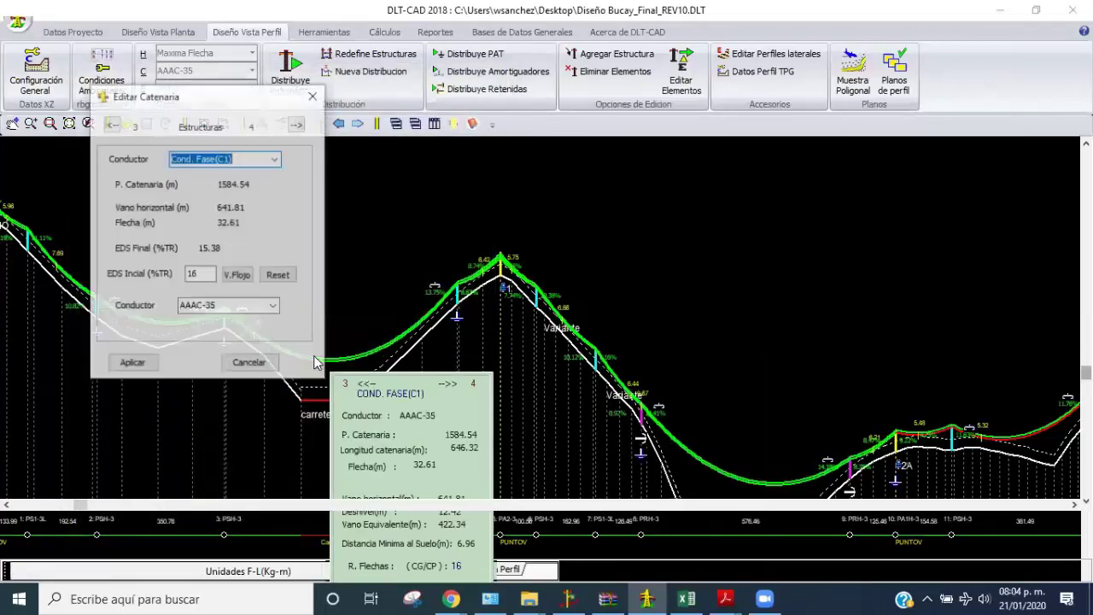
{"action": "double_click", "coordinate": [194, 275]}
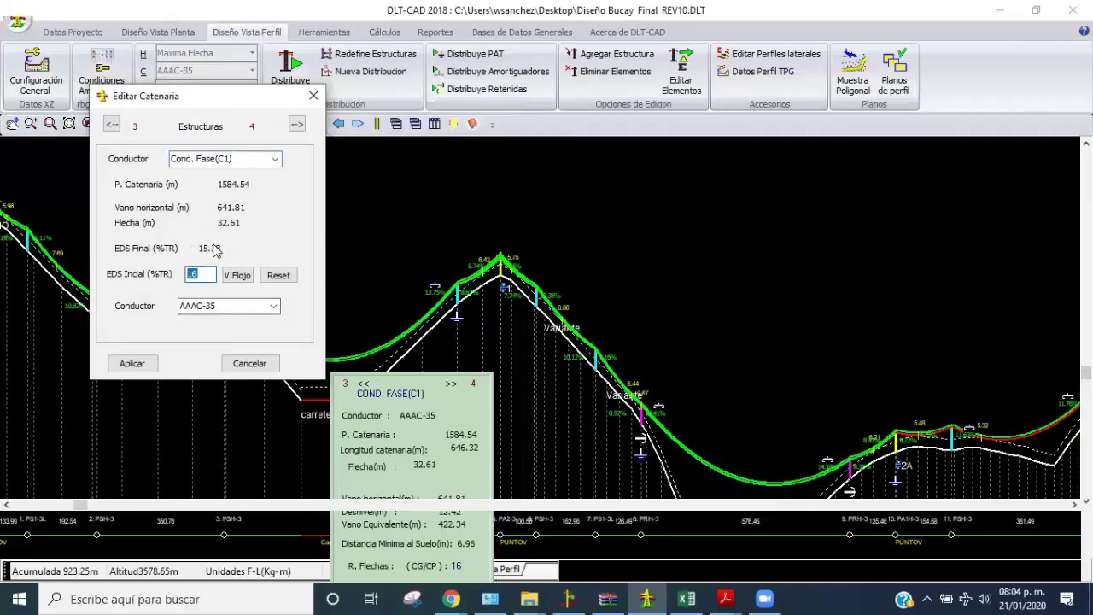
{"action": "left_click", "coordinate": [246, 362]}
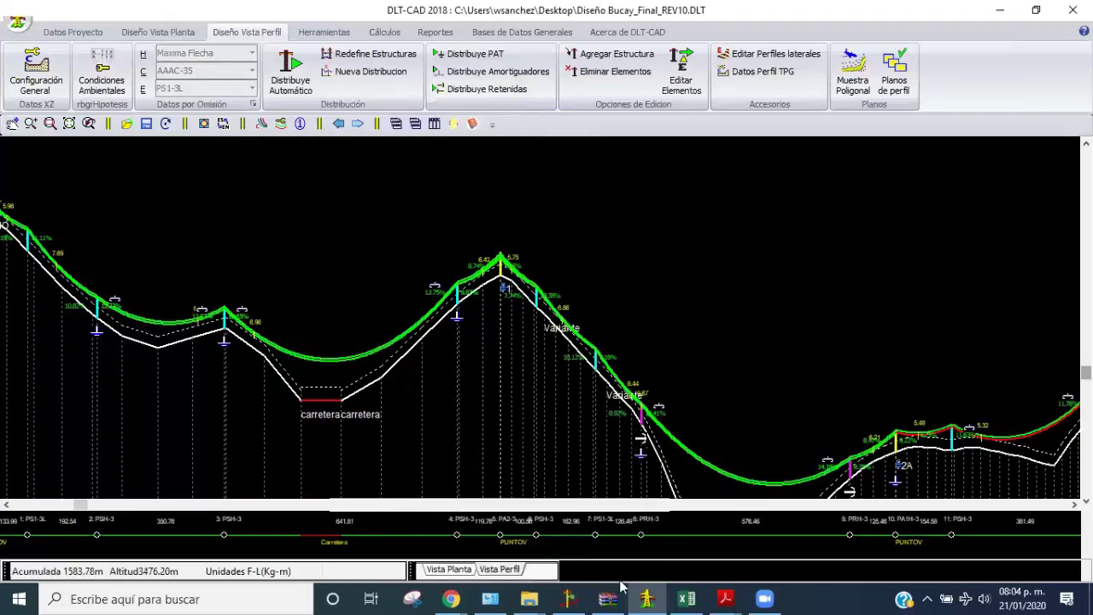
{"action": "mouse_move", "coordinate": [725, 598]}
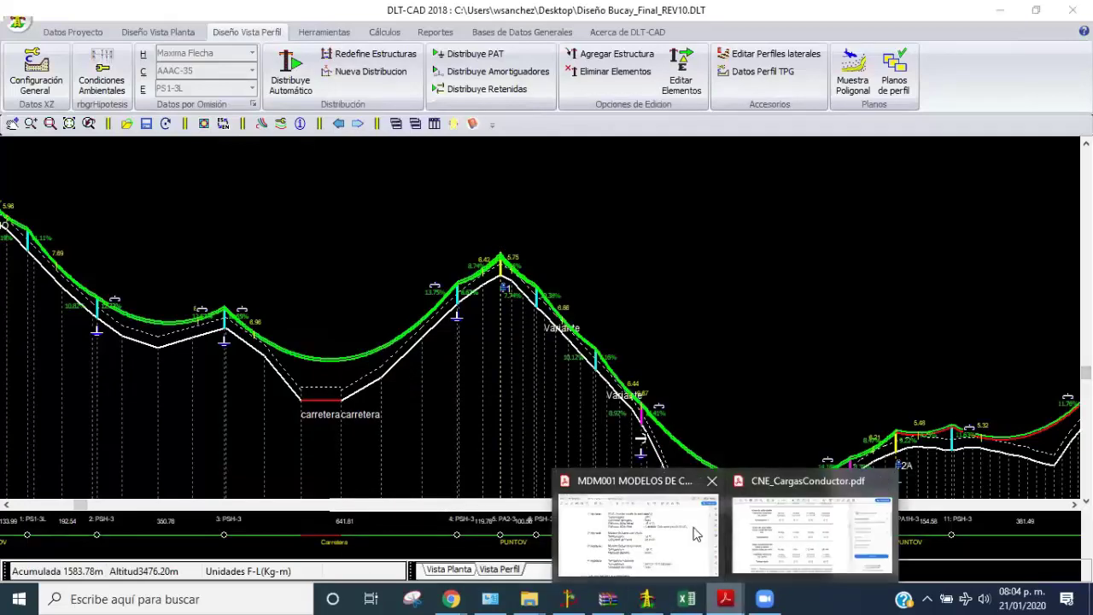
Scroll the MDM001 PDF from page 2 to the page 7 stress-elongation diagram
{"action": "scroll", "coordinate": [524, 427], "scroll_direction": "down", "scroll_amount": 5}
{"action": "scroll", "coordinate": [531, 419], "scroll_direction": "down", "scroll_amount": 5}
{"action": "scroll", "coordinate": [512, 420], "scroll_direction": "down", "scroll_amount": 5}
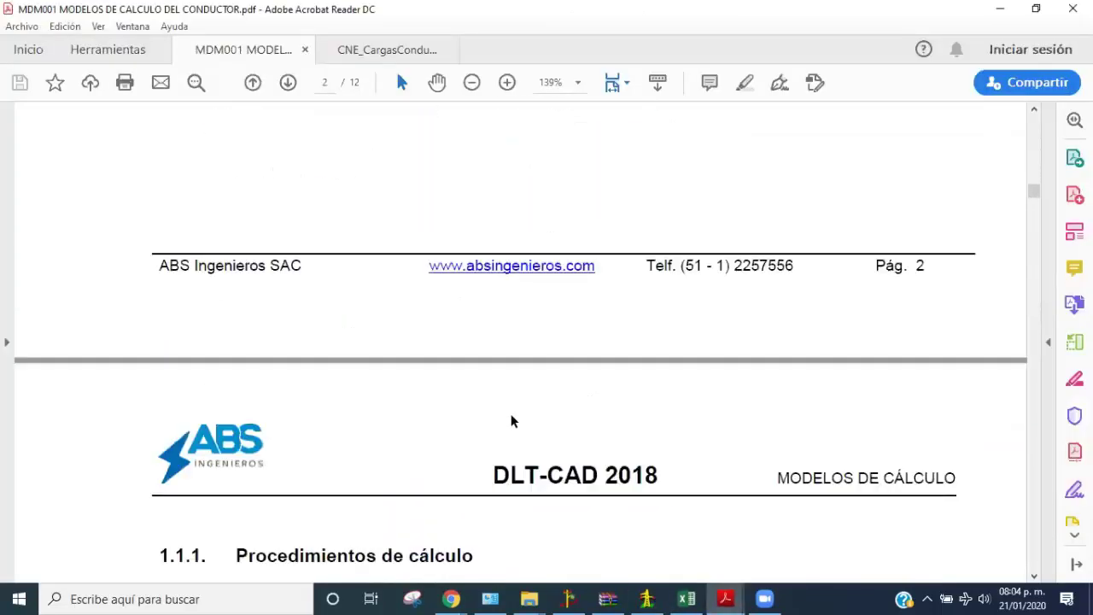
{"action": "scroll", "coordinate": [478, 414], "scroll_direction": "down", "scroll_amount": 5}
{"action": "scroll", "coordinate": [461, 412], "scroll_direction": "down", "scroll_amount": 5}
{"action": "scroll", "coordinate": [385, 409], "scroll_direction": "down", "scroll_amount": 5}
{"action": "scroll", "coordinate": [375, 407], "scroll_direction": "down", "scroll_amount": 5}
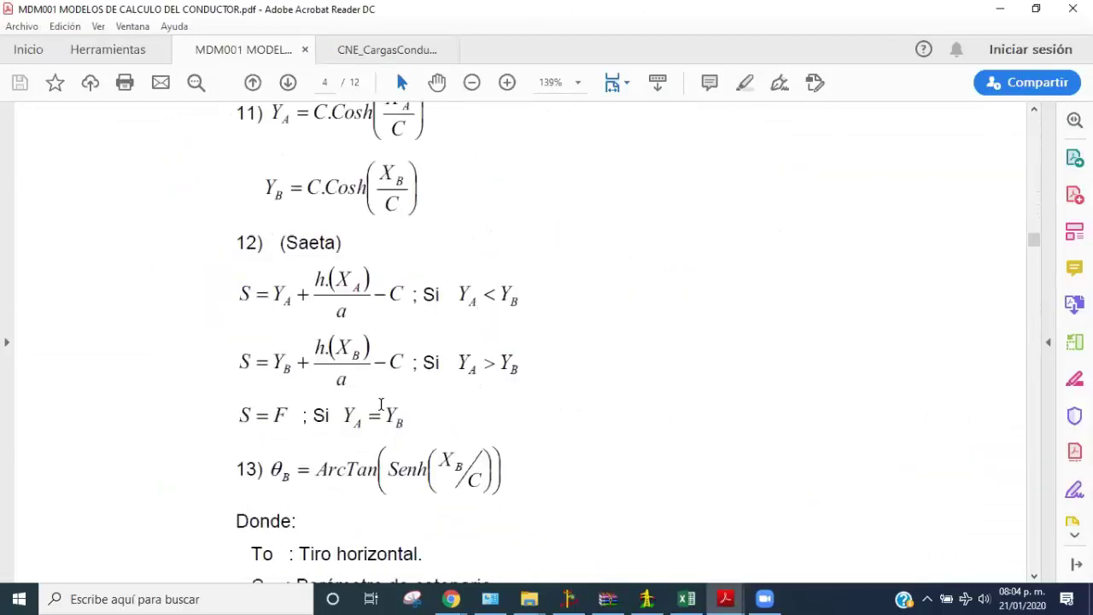
{"action": "scroll", "coordinate": [365, 402], "scroll_direction": "down", "scroll_amount": 5}
{"action": "scroll", "coordinate": [365, 401], "scroll_direction": "down", "scroll_amount": 5}
{"action": "scroll", "coordinate": [365, 402], "scroll_direction": "down", "scroll_amount": 5}
{"action": "scroll", "coordinate": [359, 403], "scroll_direction": "down", "scroll_amount": 5}
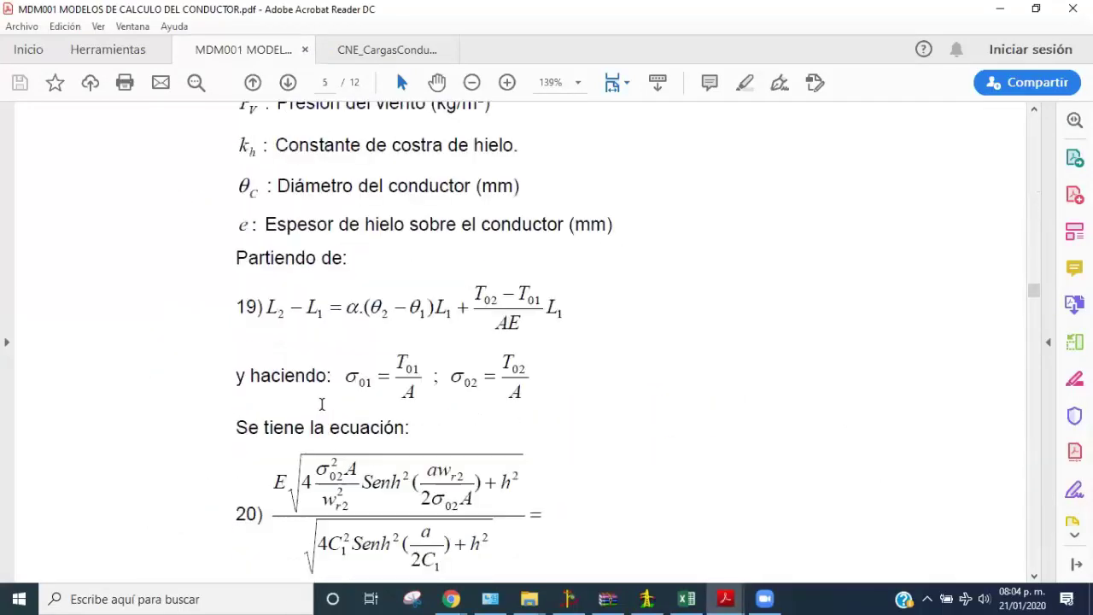
{"action": "scroll", "coordinate": [350, 403], "scroll_direction": "down", "scroll_amount": 5}
{"action": "scroll", "coordinate": [345, 406], "scroll_direction": "down", "scroll_amount": 5}
{"action": "scroll", "coordinate": [376, 418], "scroll_direction": "down", "scroll_amount": 5}
{"action": "scroll", "coordinate": [410, 432], "scroll_direction": "down", "scroll_amount": 5}
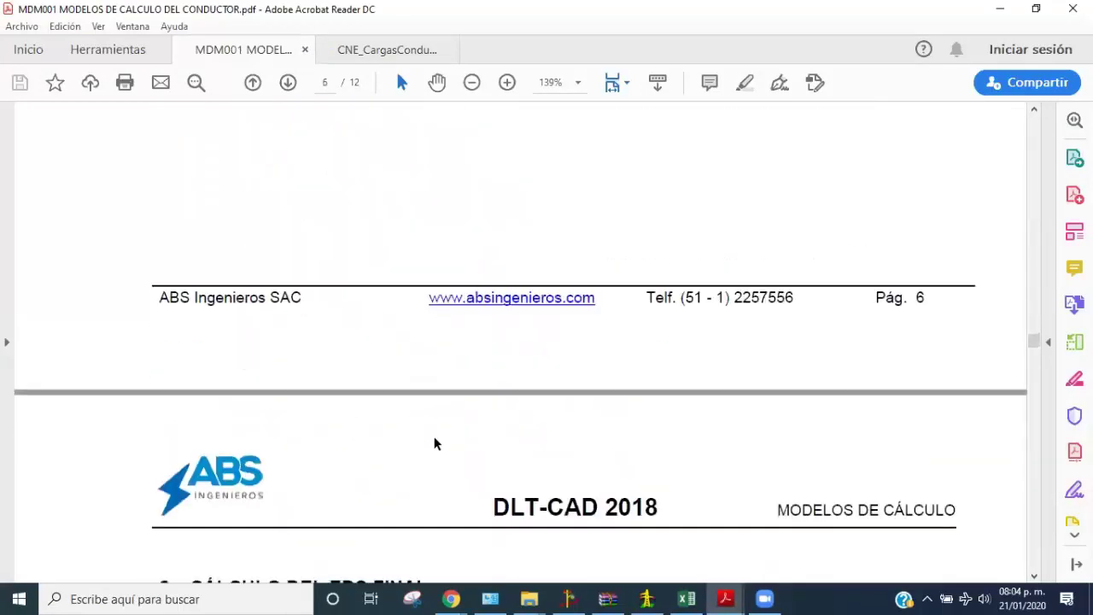
{"action": "scroll", "coordinate": [435, 442], "scroll_direction": "down", "scroll_amount": 5}
{"action": "scroll", "coordinate": [358, 405], "scroll_direction": "up", "scroll_amount": 3}
{"action": "scroll", "coordinate": [247, 461], "scroll_direction": "down", "scroll_amount": 1}
{"action": "scroll", "coordinate": [235, 461], "scroll_direction": "down", "scroll_amount": 1}
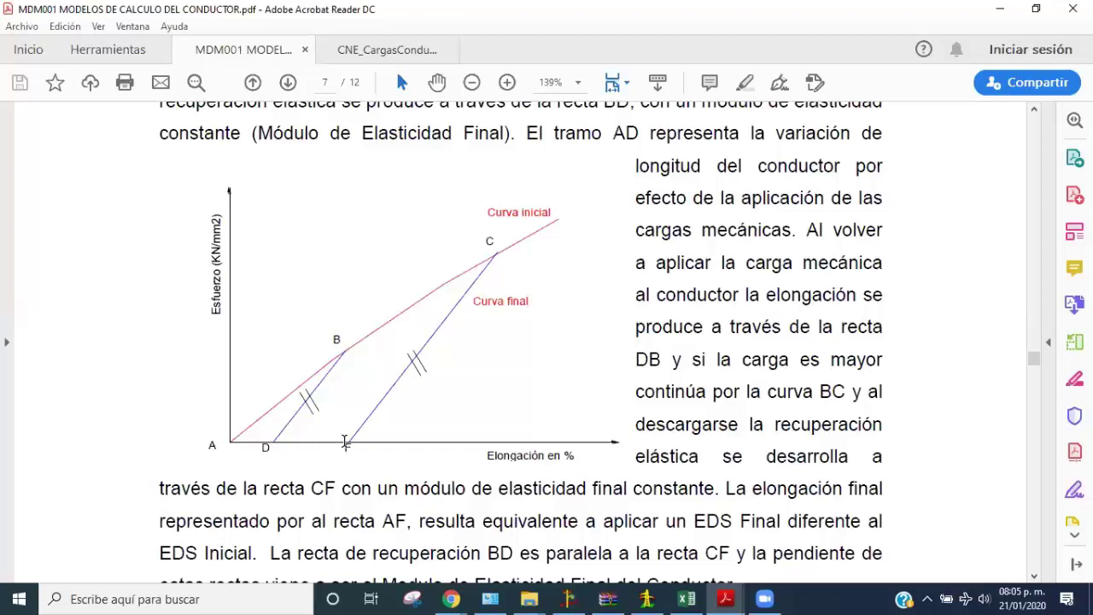
Back in DLT-CAD, cancel the Editar Catenaria window without changes
{"action": "left_click", "coordinate": [646, 598]}
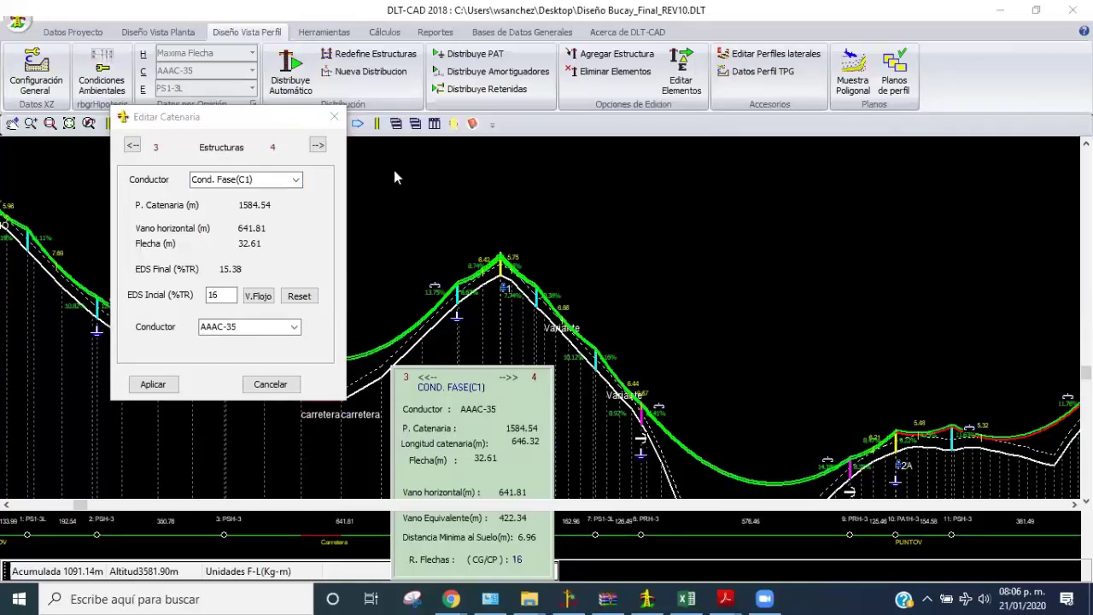
{"action": "left_click", "coordinate": [288, 384]}
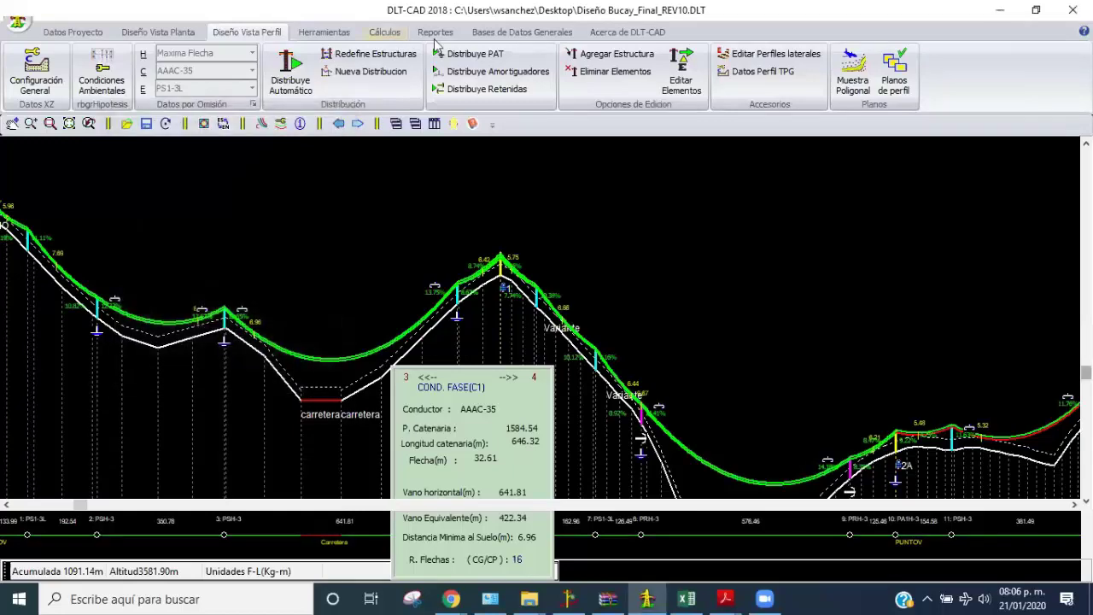
{"action": "left_click", "coordinate": [384, 32]}
Run Simula CREEP, compute the creep table, then recompute it for conductor AAAC-95
{"action": "left_click", "coordinate": [169, 89]}
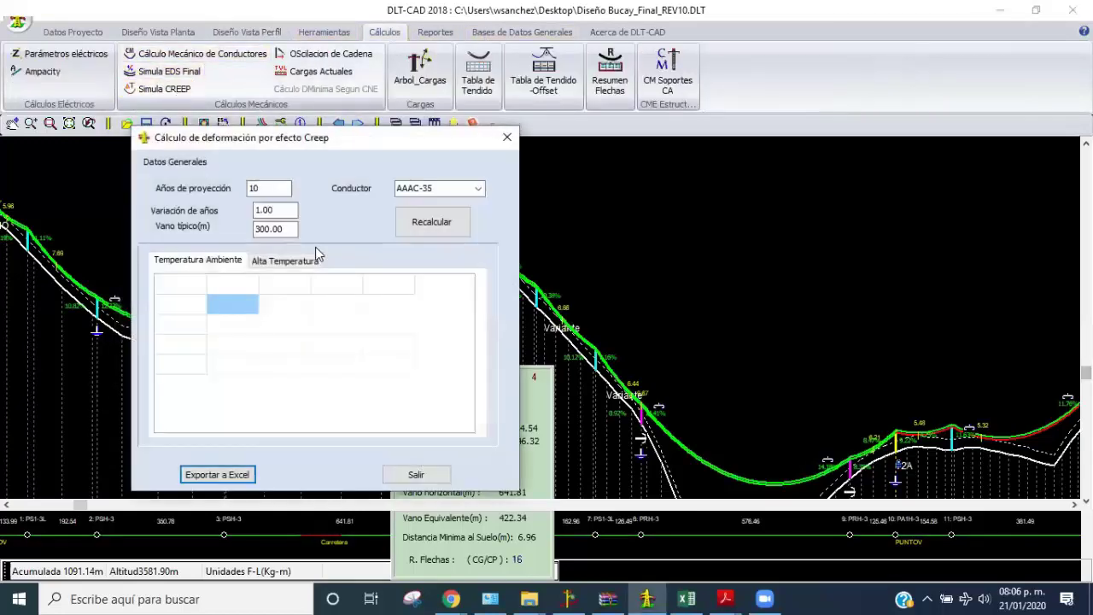
{"action": "left_click", "coordinate": [426, 229]}
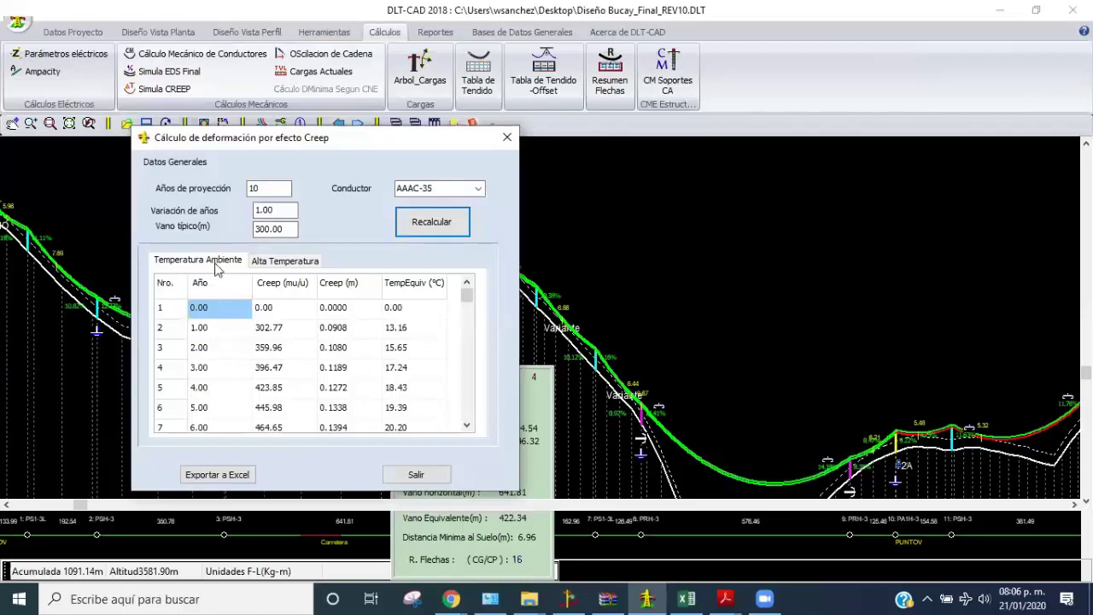
{"action": "left_click", "coordinate": [337, 376]}
{"action": "scroll", "coordinate": [341, 380], "scroll_direction": "down", "scroll_amount": 2}
{"action": "left_click", "coordinate": [478, 188]}
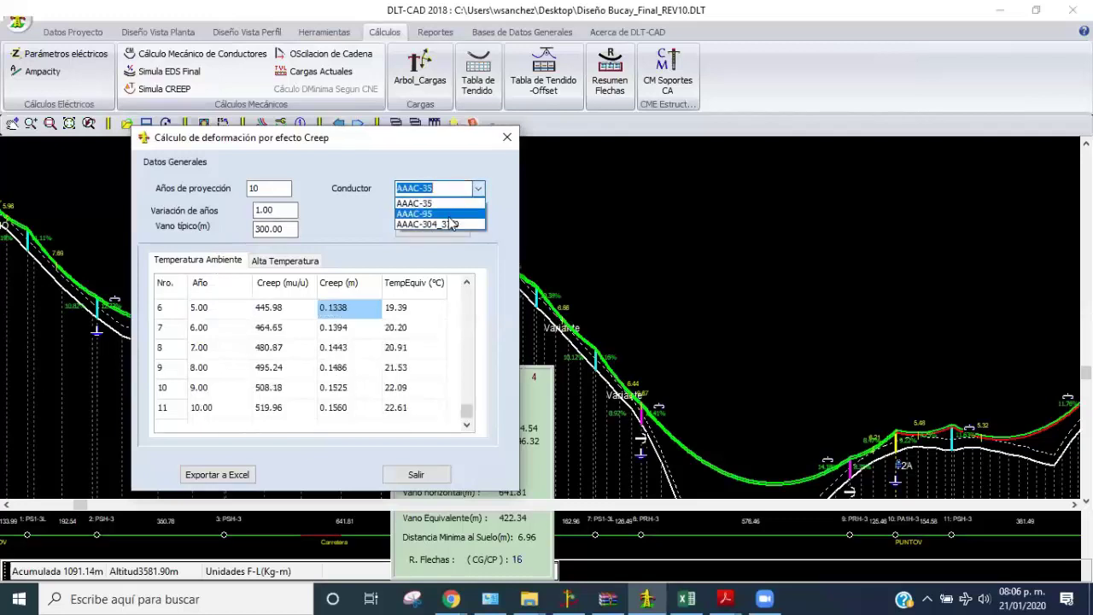
{"action": "left_click", "coordinate": [423, 220]}
{"action": "left_click", "coordinate": [423, 223]}
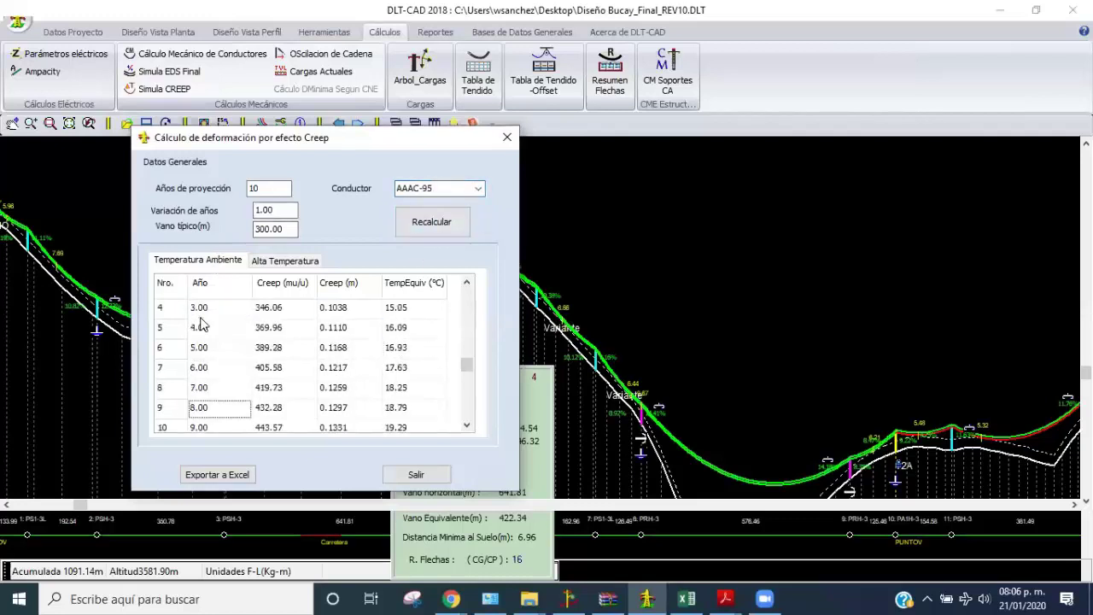
Step through the AAAC-95 yearly creep results for years 5 to 10
{"action": "left_click", "coordinate": [221, 408]}
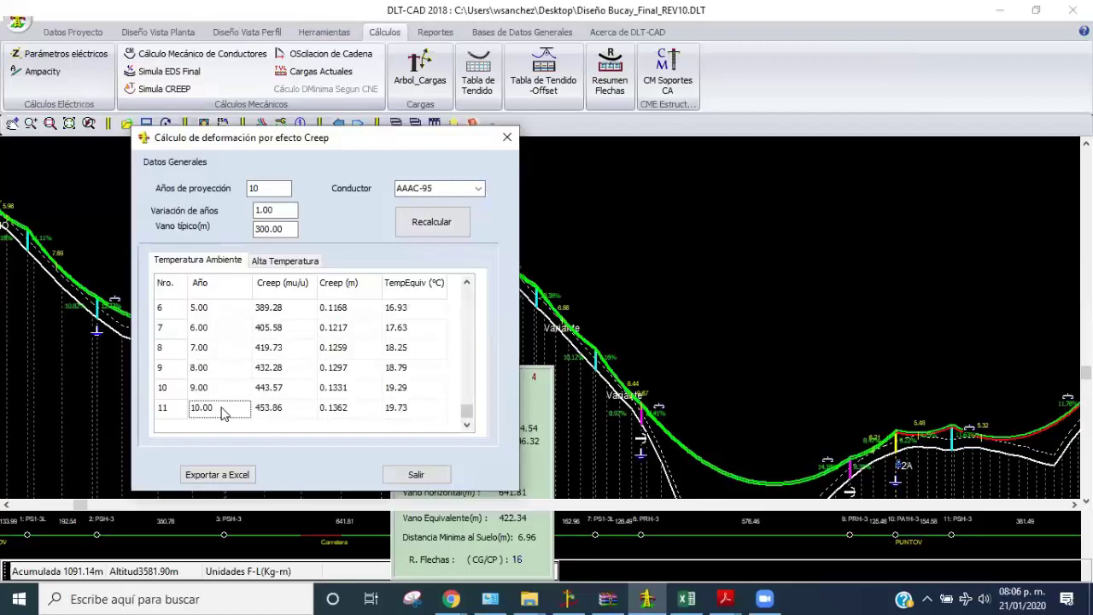
{"action": "left_click", "coordinate": [223, 309]}
{"action": "left_click", "coordinate": [222, 329]}
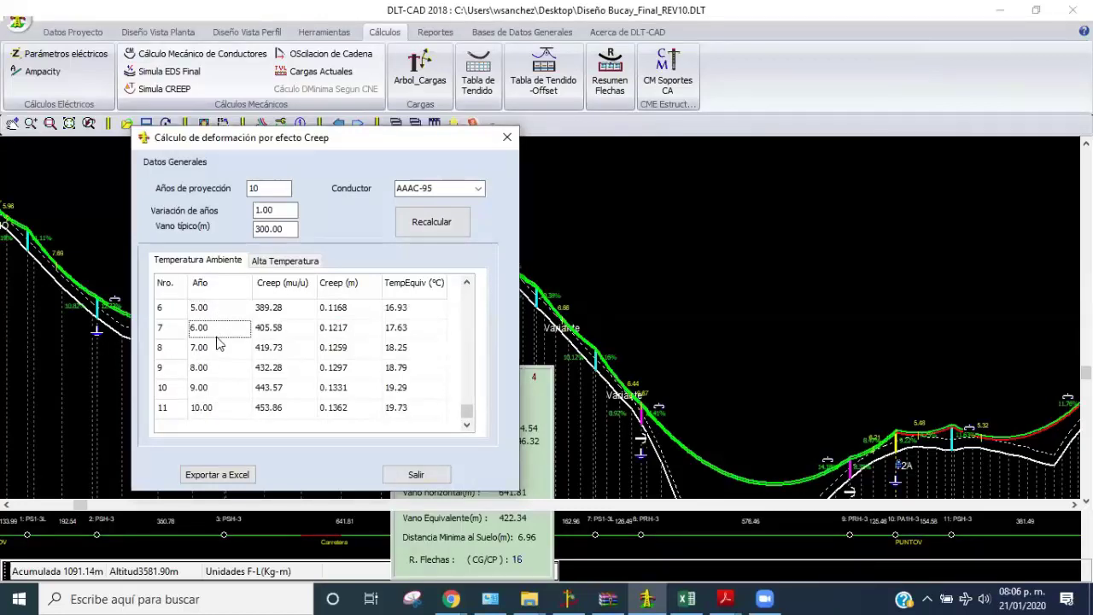
{"action": "left_click", "coordinate": [215, 374]}
{"action": "left_click", "coordinate": [219, 408]}
{"action": "left_click", "coordinate": [218, 388]}
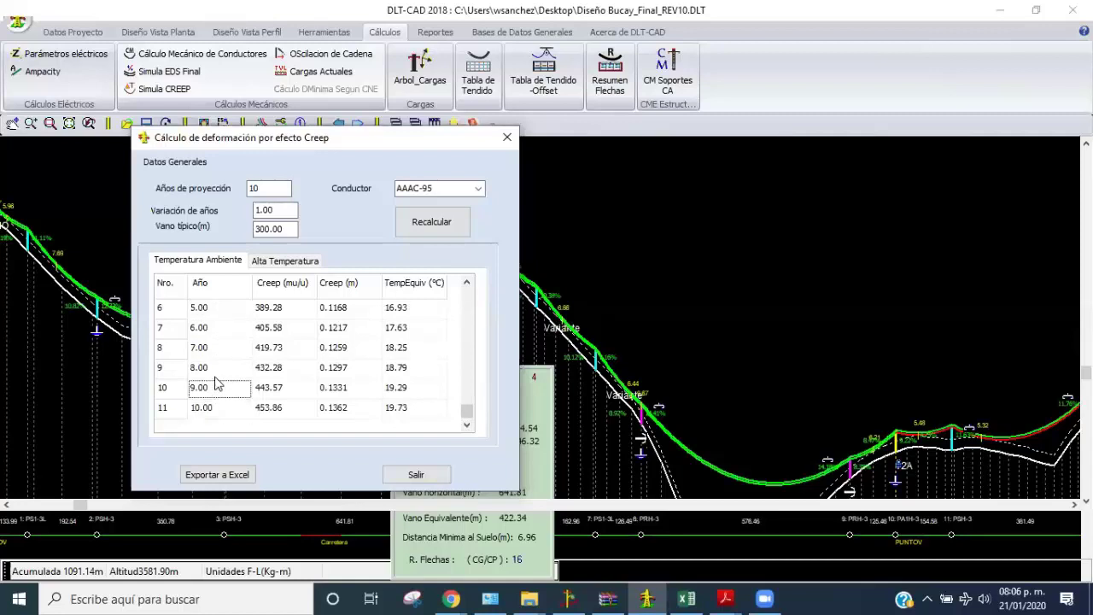
{"action": "left_click", "coordinate": [215, 369]}
{"action": "left_click", "coordinate": [213, 349]}
{"action": "left_click", "coordinate": [214, 329]}
{"action": "left_click", "coordinate": [215, 312]}
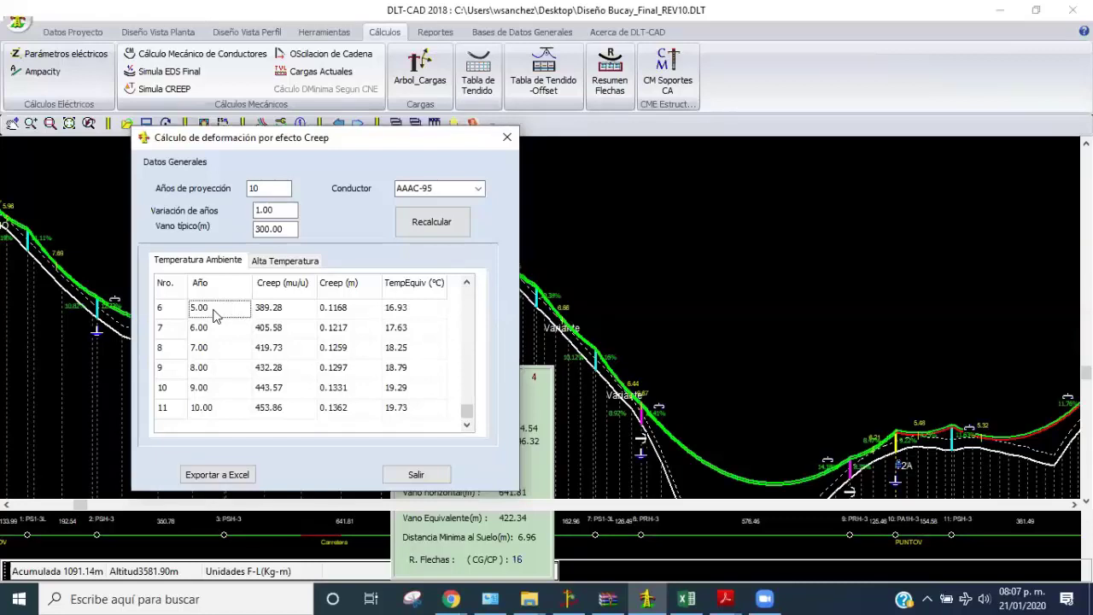
Select years 5–10, check the final 19.73 °C equivalent temperature, and exit the calculator
{"action": "left_click", "coordinate": [209, 408]}
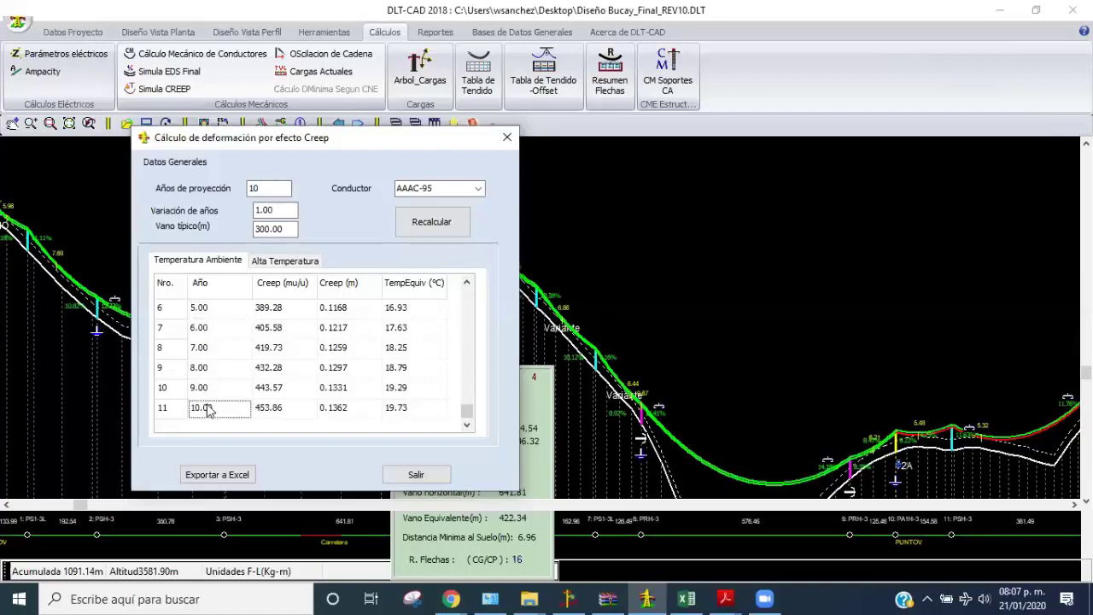
{"action": "left_click", "coordinate": [210, 313]}
{"action": "left_click", "coordinate": [210, 349]}
{"action": "left_click", "coordinate": [210, 368]}
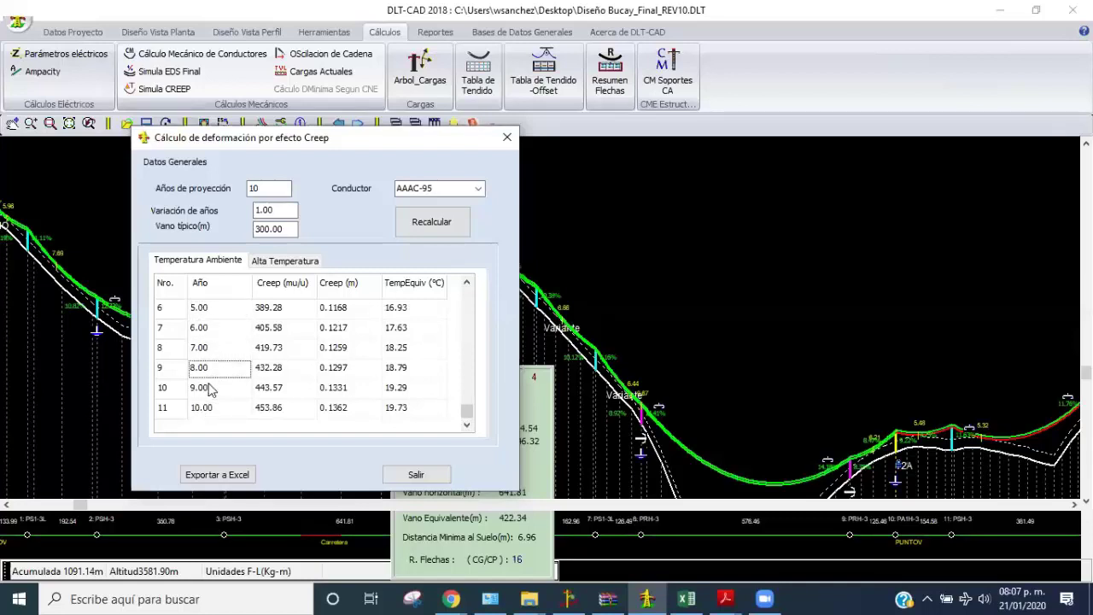
{"action": "left_click", "coordinate": [205, 391]}
{"action": "left_click", "coordinate": [206, 408]}
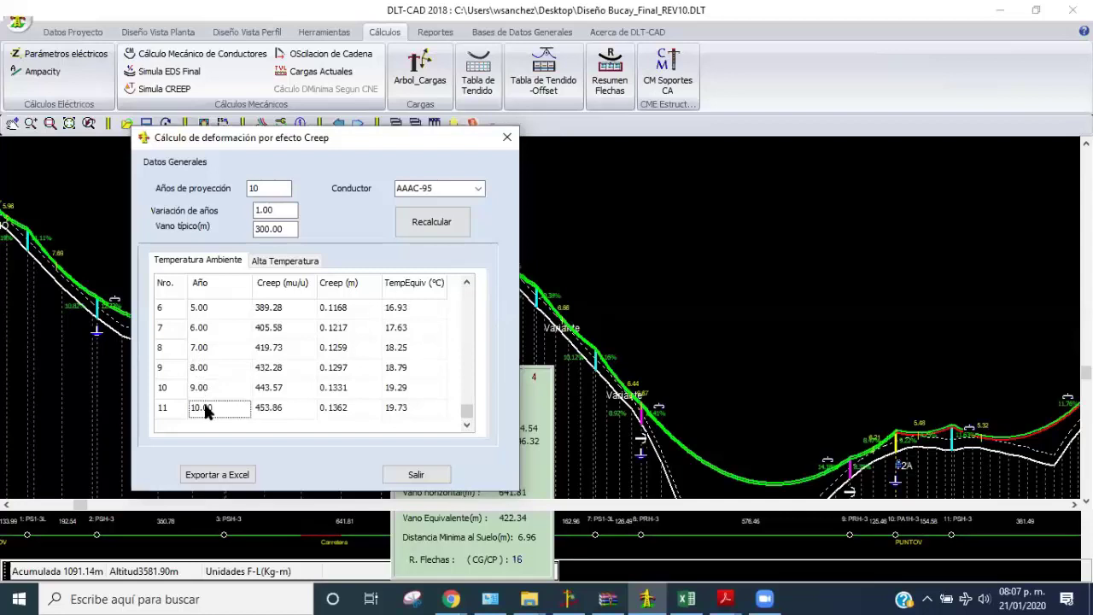
{"action": "left_click_drag", "start_coordinate": [214, 314], "coordinate": [209, 410]}
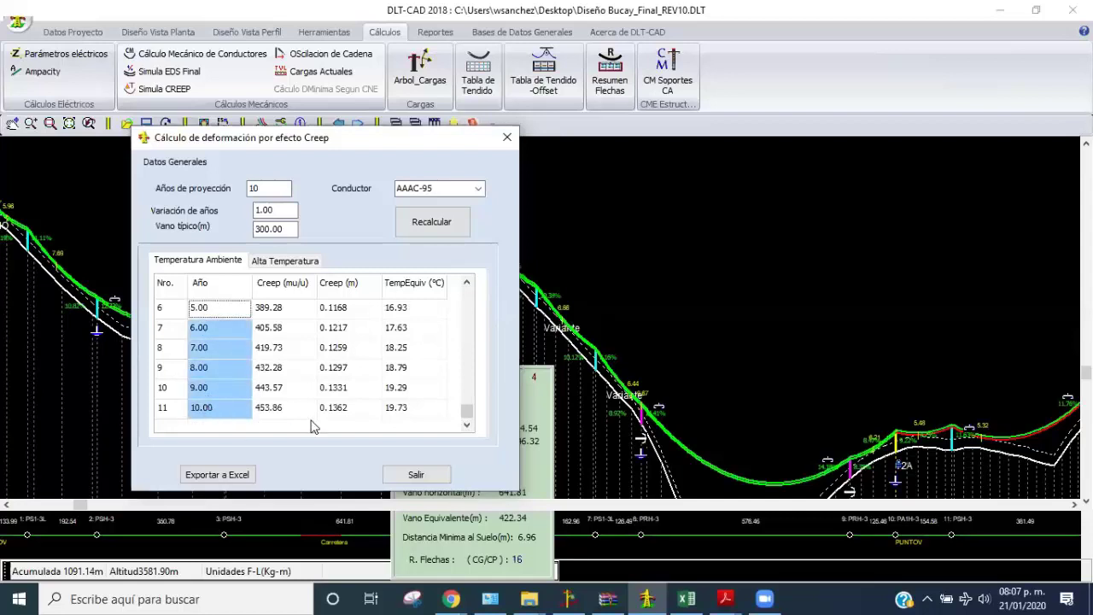
{"action": "left_click", "coordinate": [395, 408]}
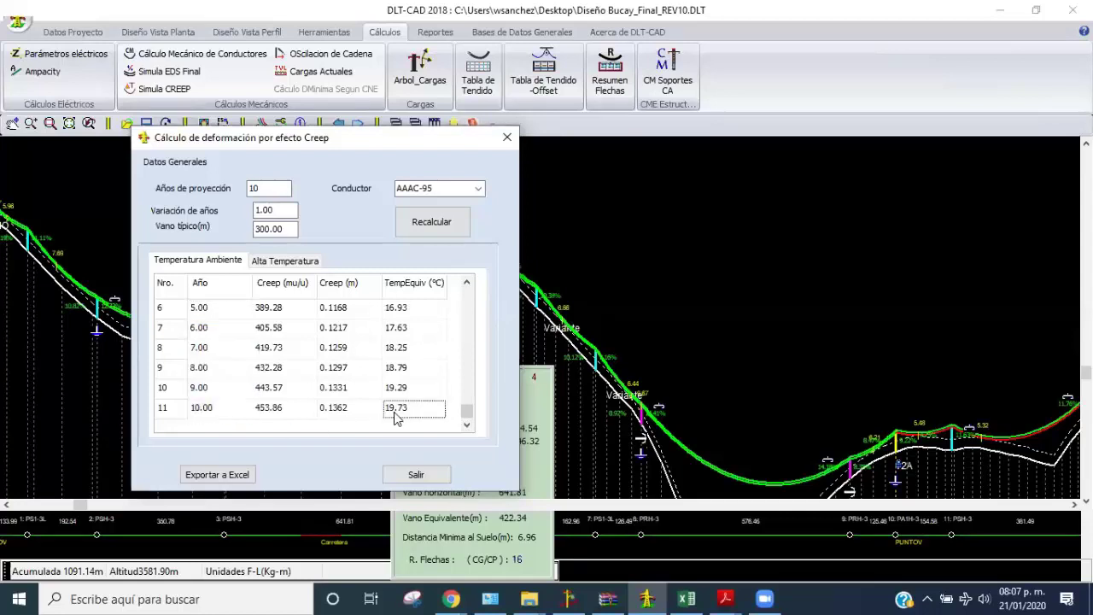
{"action": "left_click", "coordinate": [416, 477]}
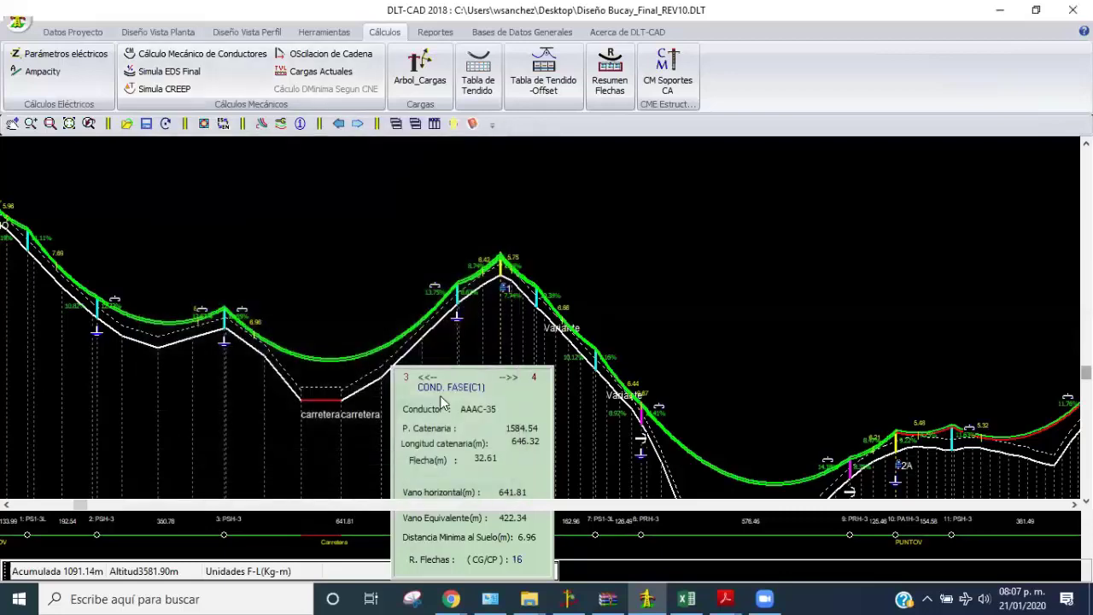
Set the Maxima Flecha Cond P1 temperature to 30 °C and confirm span 3–4's 30.27 m sag
{"action": "left_click", "coordinate": [229, 34]}
{"action": "left_click", "coordinate": [98, 70]}
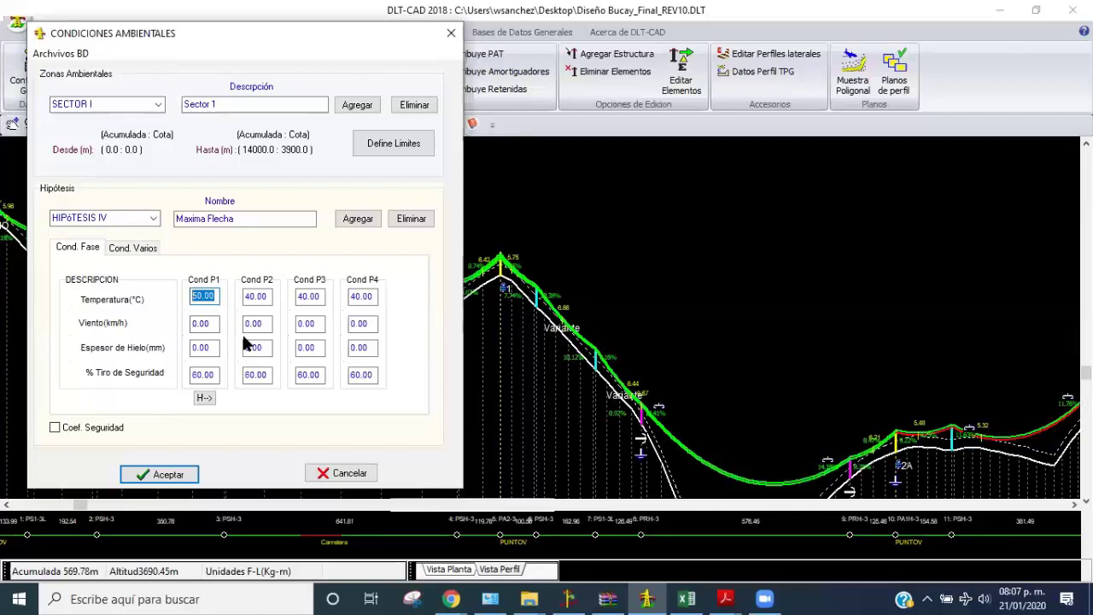
{"action": "type", "text": "30"}
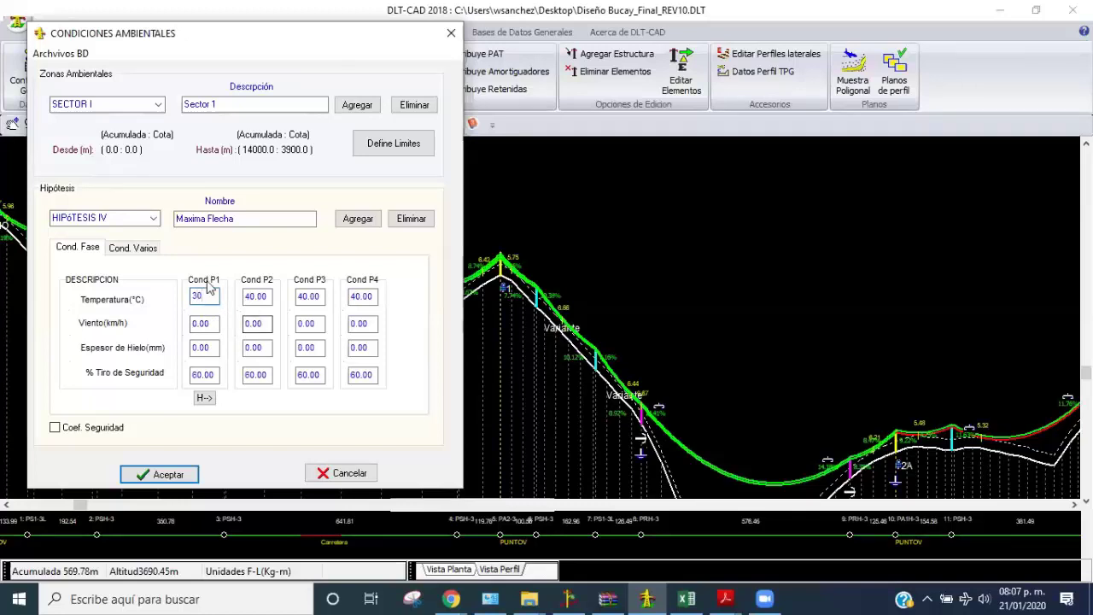
{"action": "left_click", "coordinate": [163, 474]}
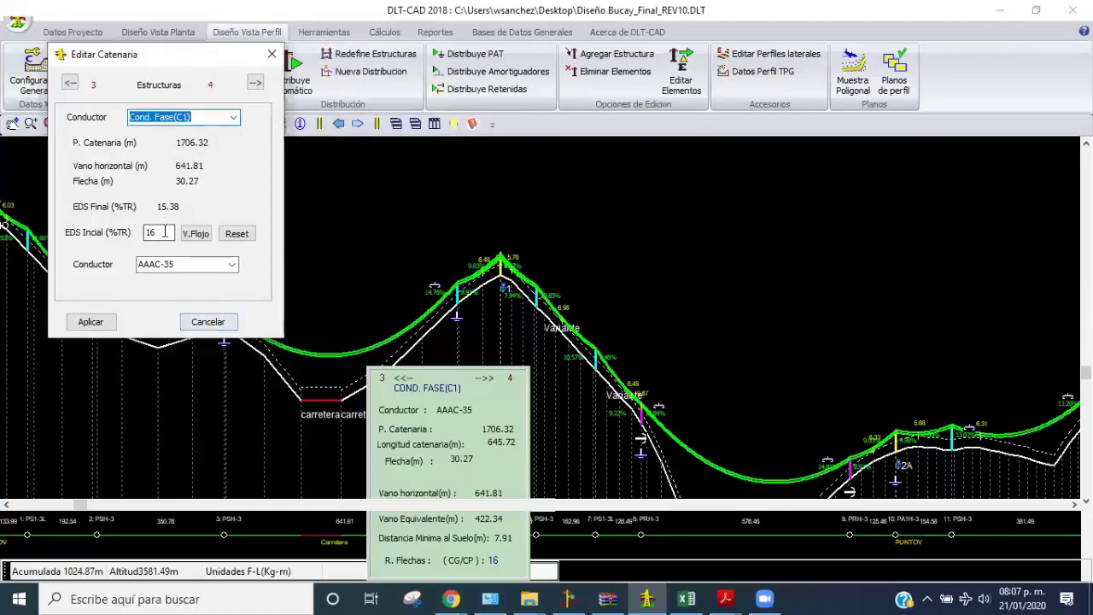
{"action": "left_click", "coordinate": [220, 322]}
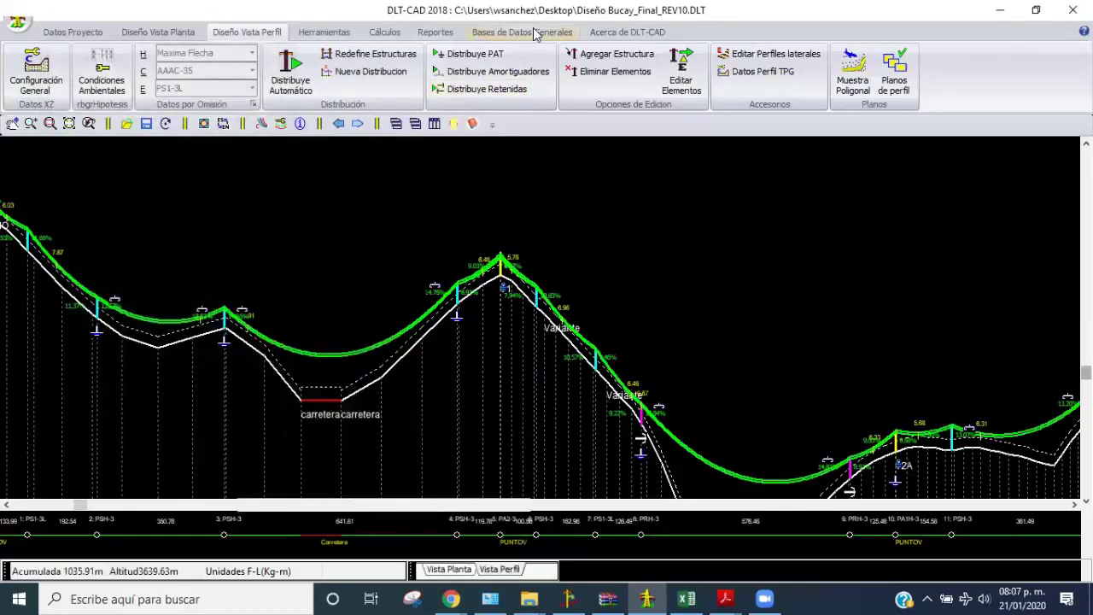
Open conductor AAAC-34_7/0 from the AAAC database and inspect its Creep A4 coefficient
{"action": "left_click", "coordinate": [522, 32]}
{"action": "left_click", "coordinate": [231, 75]}
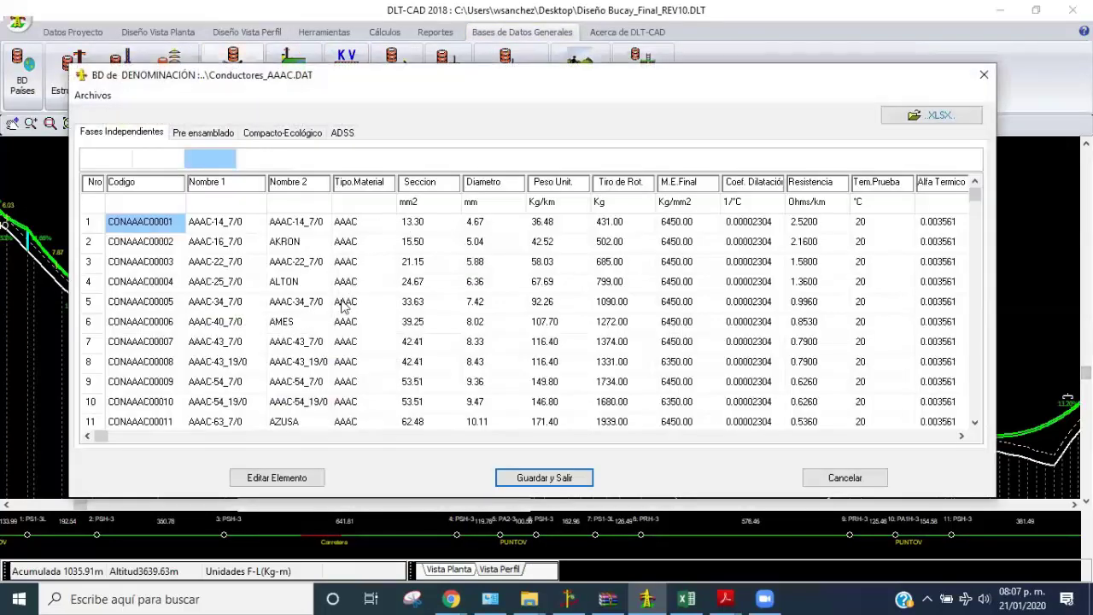
{"action": "double_click", "coordinate": [357, 306]}
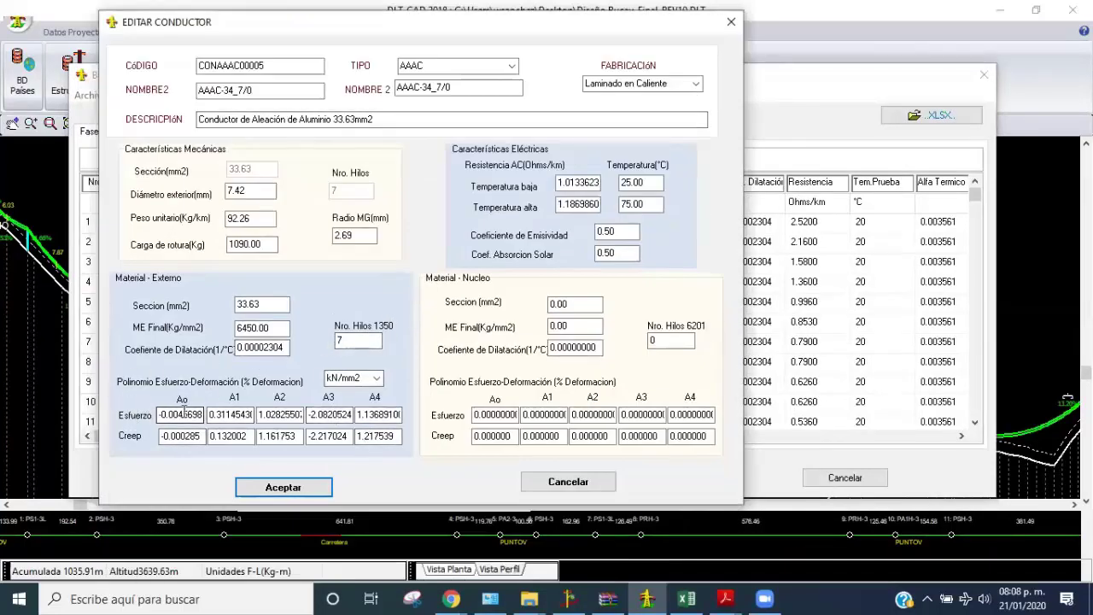
{"action": "left_click", "coordinate": [361, 432]}
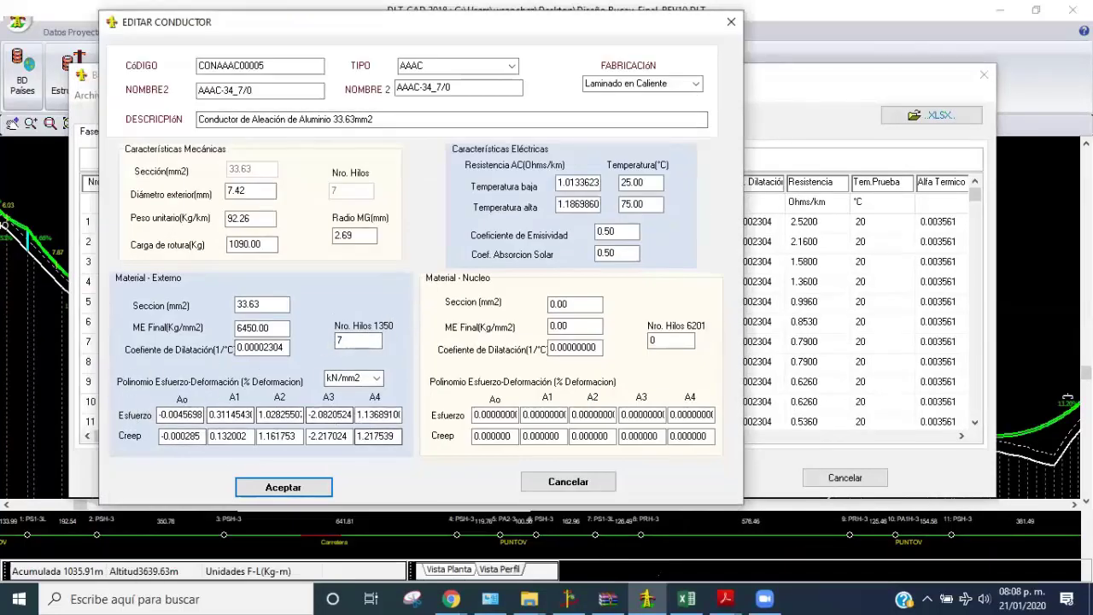
{"action": "left_click", "coordinate": [724, 598]}
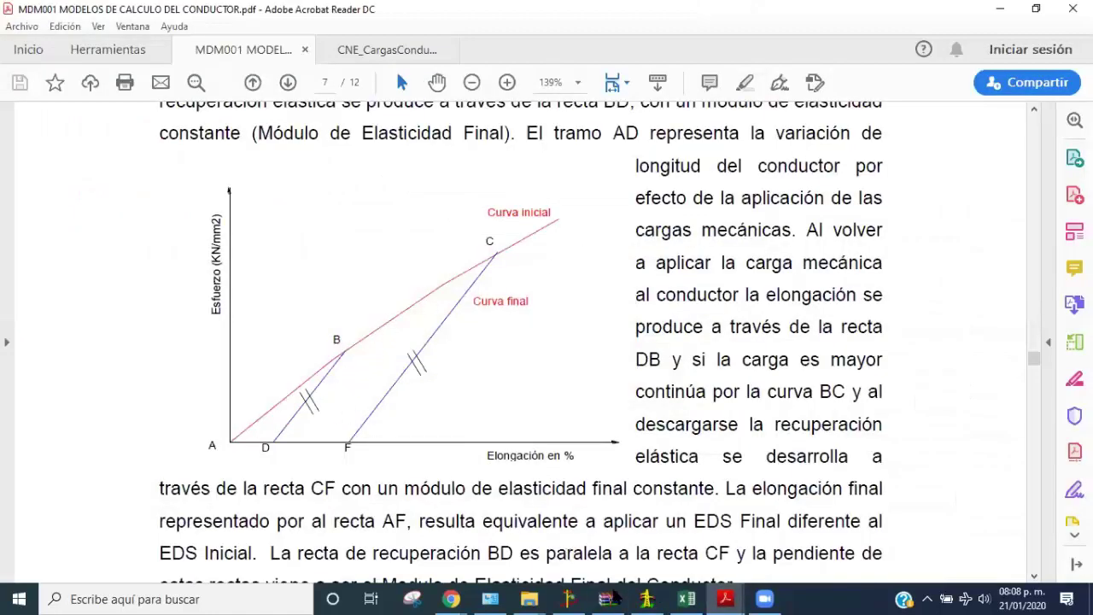
Return from the page 7 diagram to the AAAC-34_7/0 conductor editor in DLT-CAD
{"action": "left_click", "coordinate": [646, 598]}
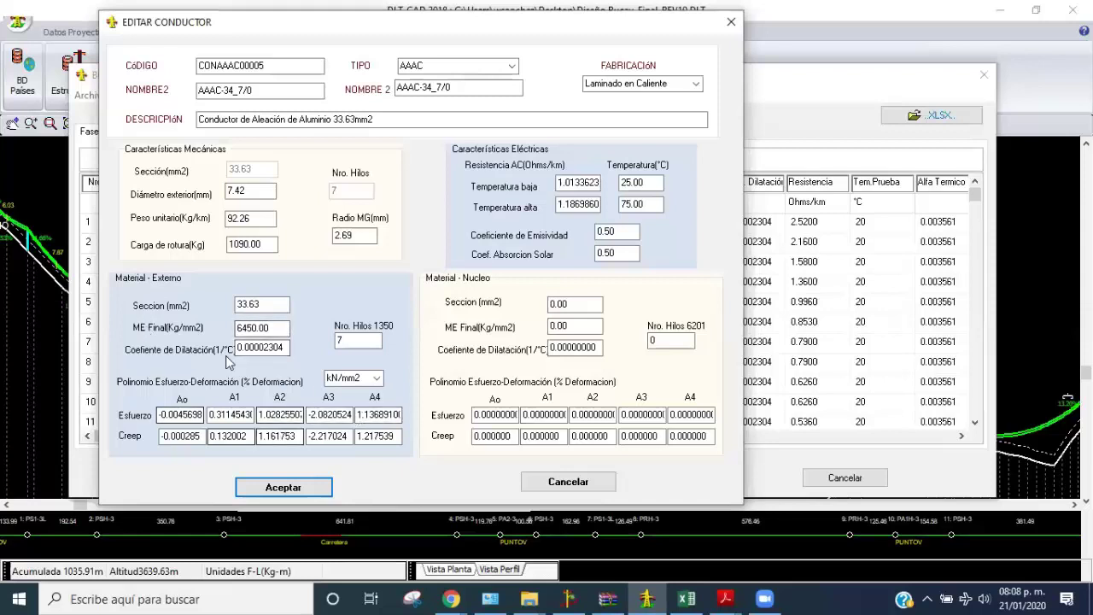
Cancel out of Editar Conductor and the BD de Denominación window, returning to the Bucay profile
{"action": "left_click", "coordinate": [818, 496]}
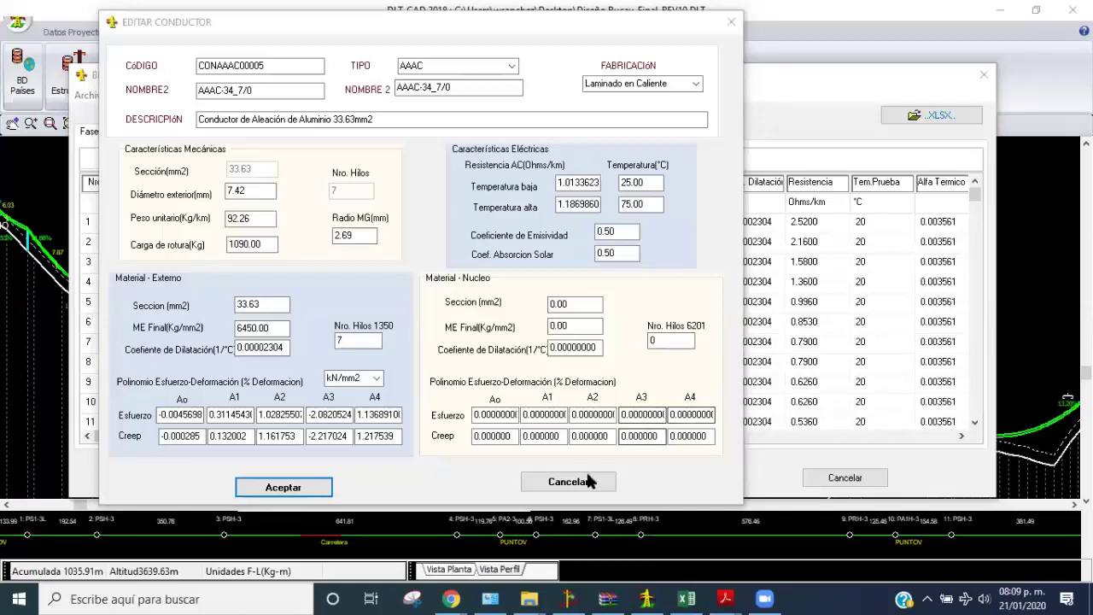
{"action": "left_click", "coordinate": [585, 483]}
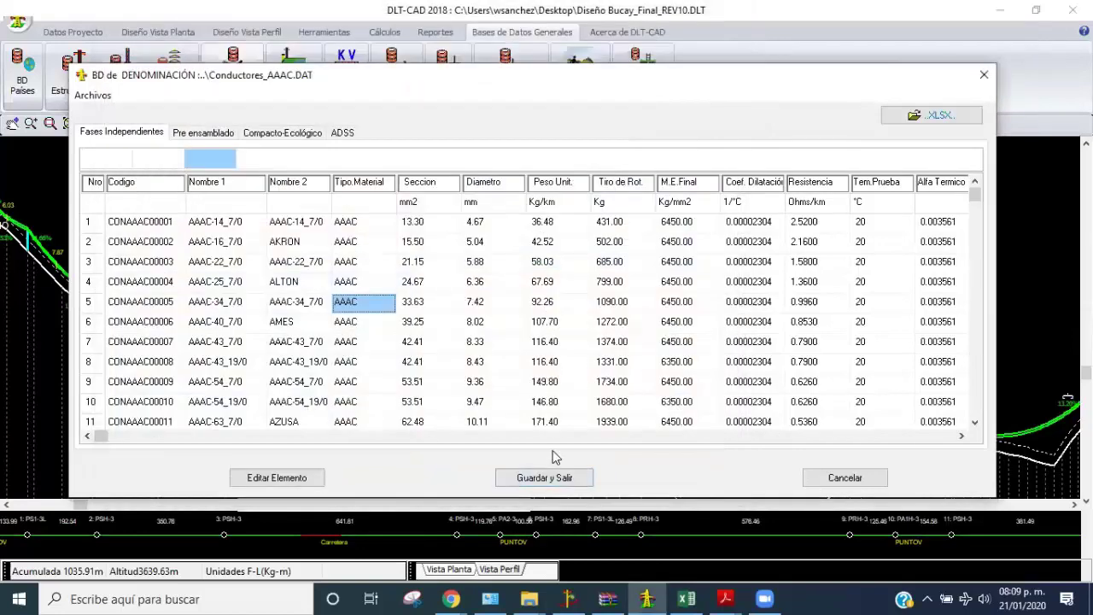
{"action": "left_click", "coordinate": [983, 74]}
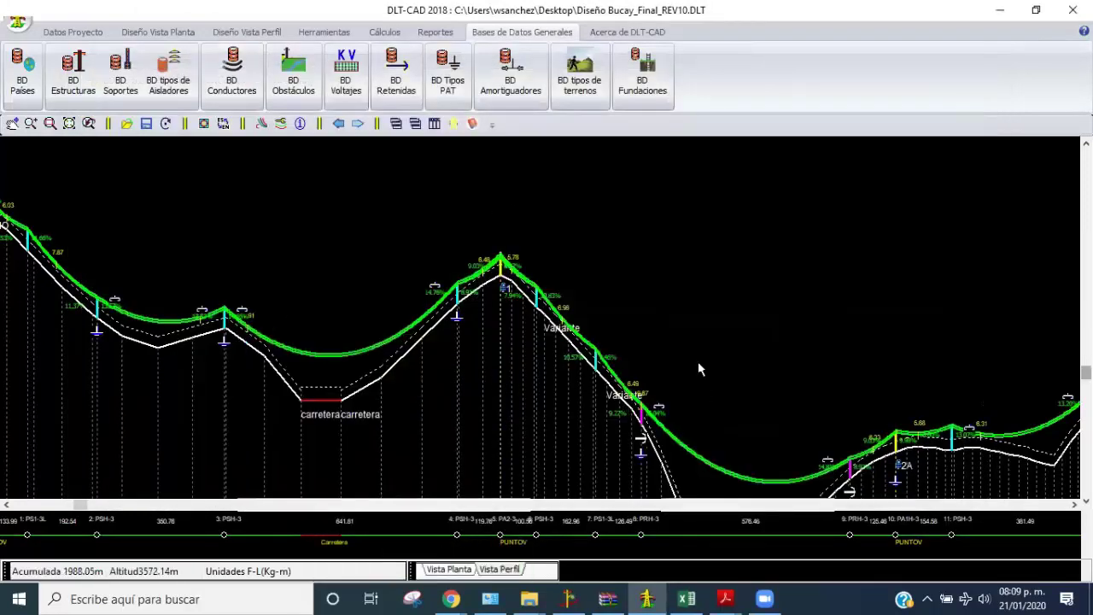
Pan the profile and open the AAAC-35 mechanical conductor calculation table for 10–1500 m spans
{"action": "middle_click_drag", "start_coordinate": [698, 361], "coordinate": [323, 260]}
{"action": "mouse_move", "coordinate": [405, 382]}
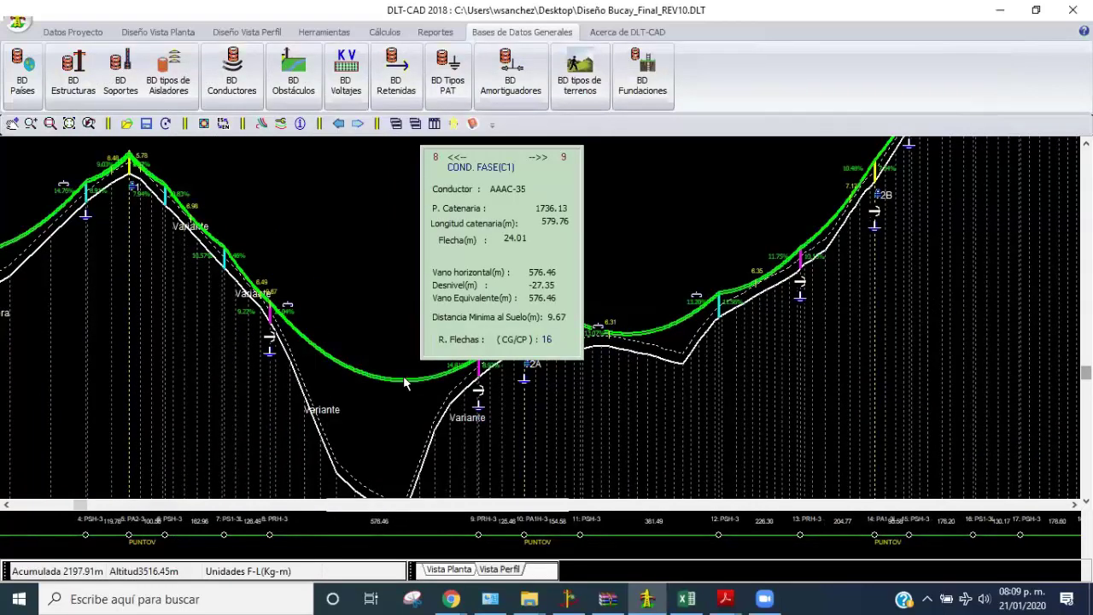
{"action": "left_click", "coordinate": [385, 32]}
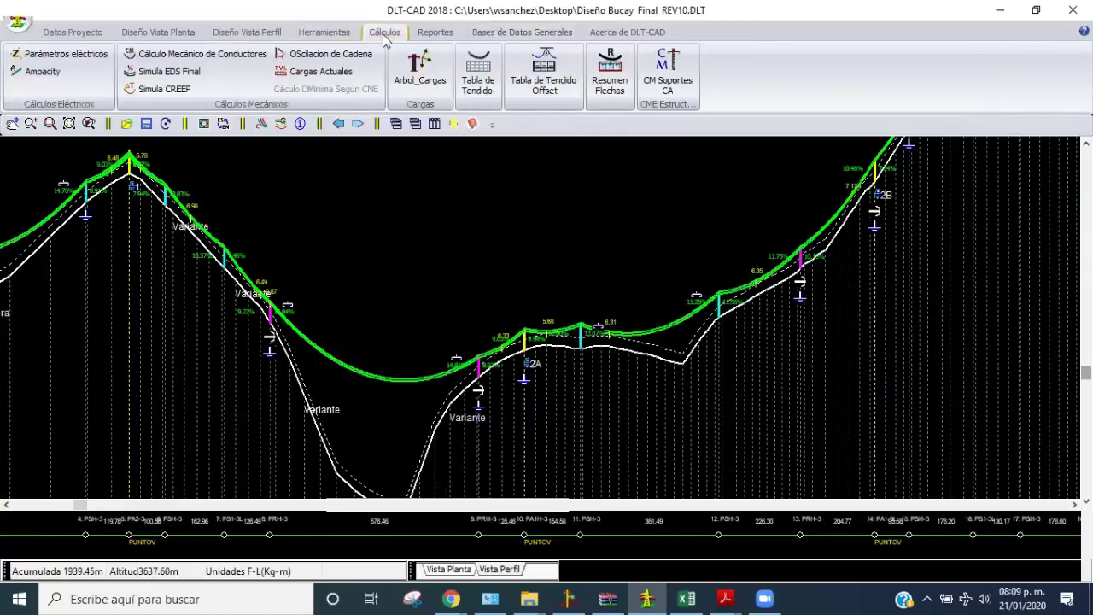
{"action": "left_click", "coordinate": [227, 65]}
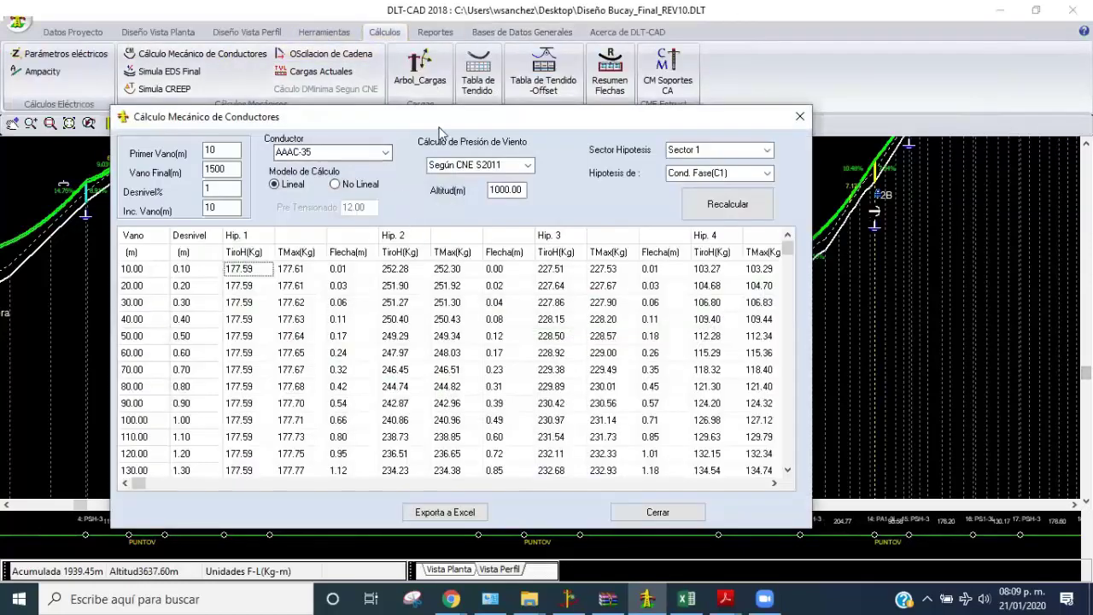
{"action": "left_click_drag", "start_coordinate": [429, 105], "coordinate": [427, 50]}
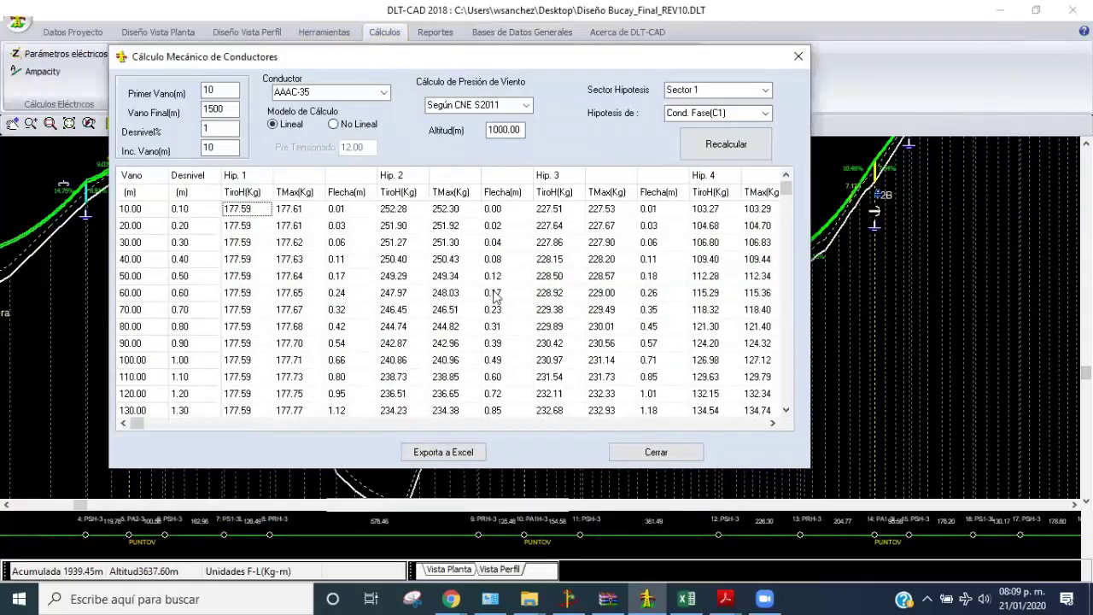
Step down the Hip. 1 column from the 60 m span toward longer spans
{"action": "left_click", "coordinate": [179, 290]}
{"action": "key", "text": "Down"}
{"action": "key", "text": "Down"}
{"action": "key", "text": "Down"}
{"action": "key", "text": "Down"}
{"action": "key", "text": "Down"}
{"action": "key", "text": "Down"}
{"action": "key", "text": "Down"}
{"action": "key", "text": "Down"}
{"action": "key", "text": "Down"}
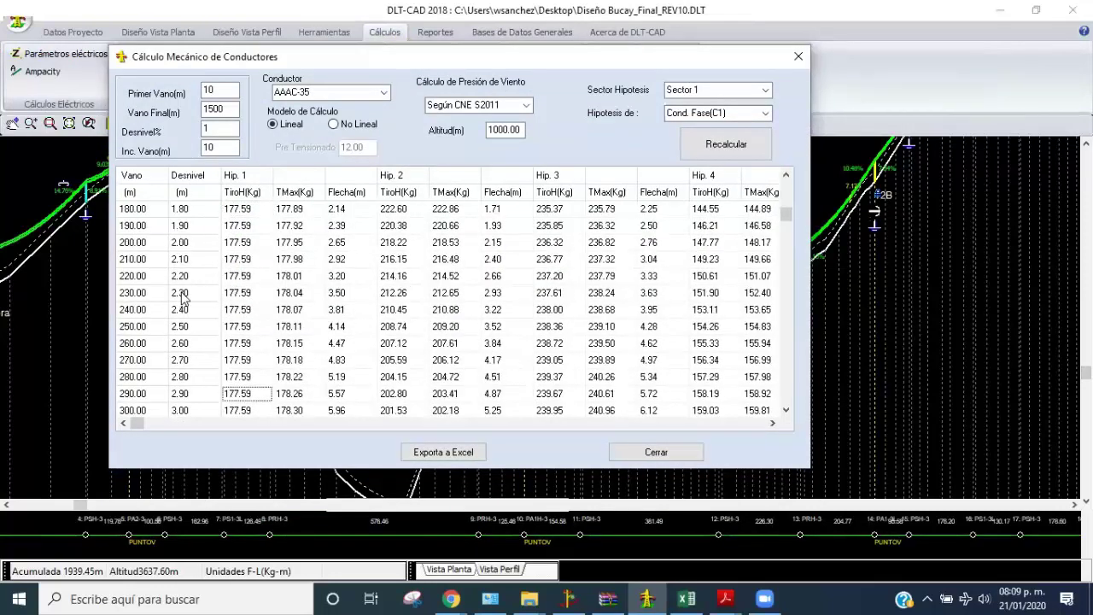
{"action": "key", "text": "Down"}
{"action": "key", "text": "Down"}
{"action": "key", "text": "Down"}
{"action": "key", "text": "Down"}
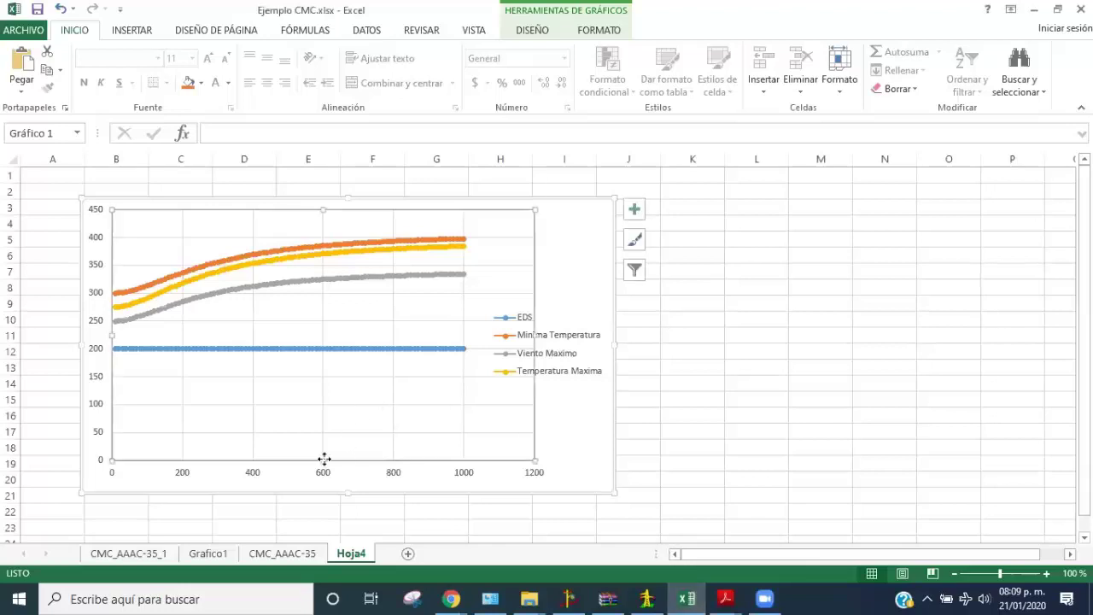
View the Grafico1 tension curves chart in Ejemplo CMC.xlsx, then return to the DLT-CAD table
{"action": "left_click", "coordinate": [208, 553]}
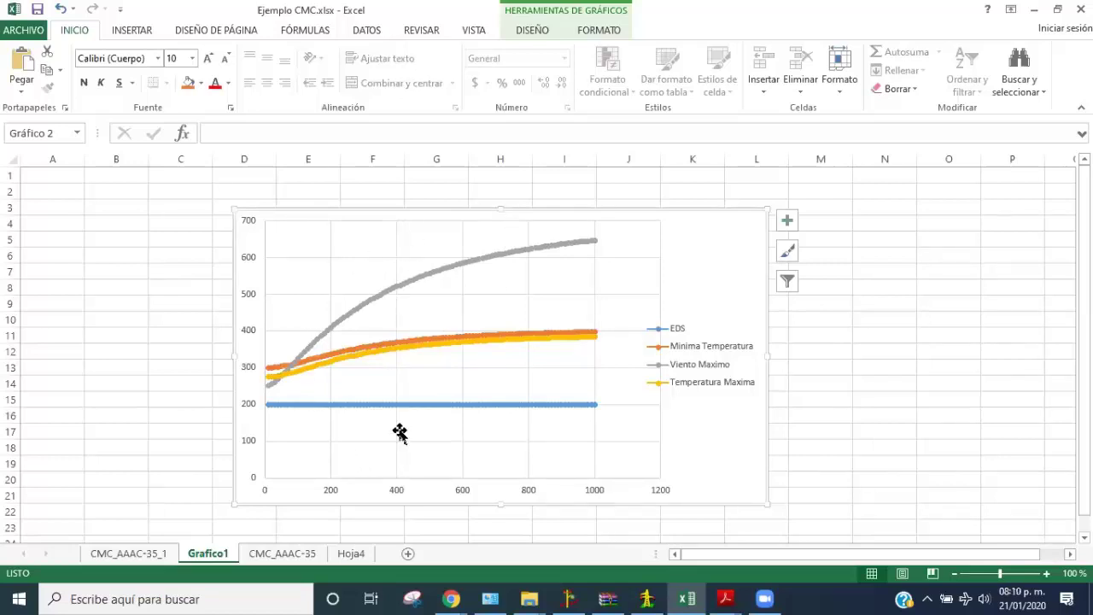
{"action": "left_click", "coordinate": [645, 598]}
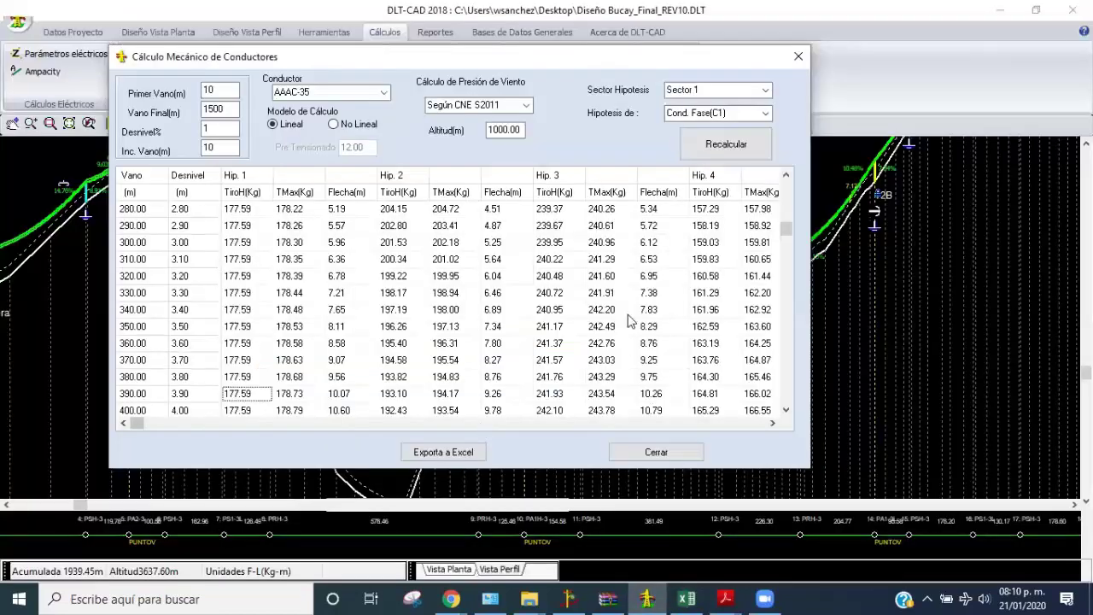
{"action": "left_click", "coordinate": [659, 458]}
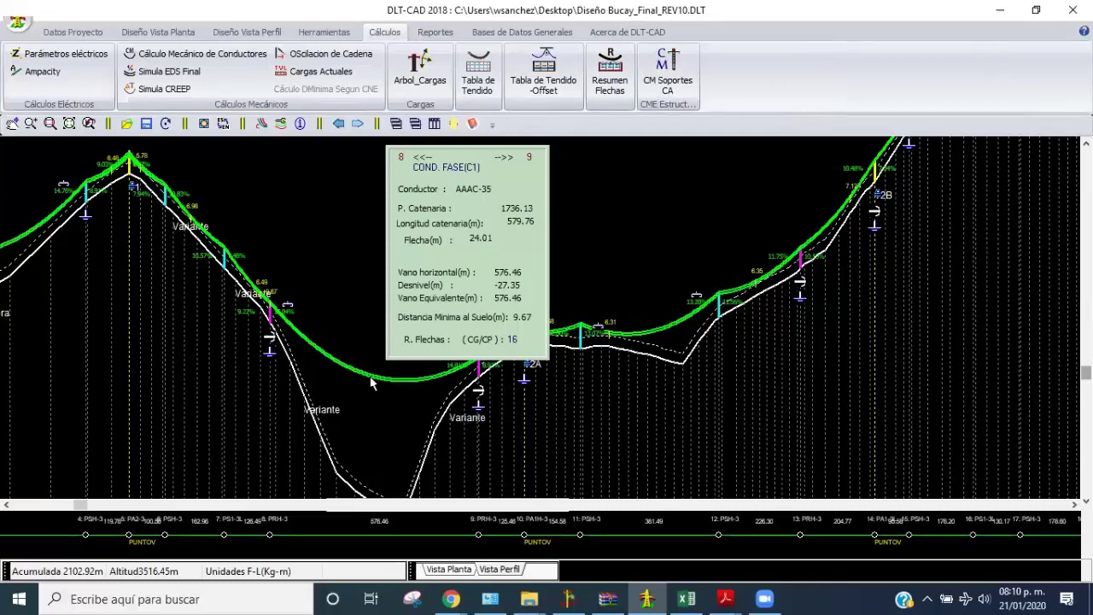
{"action": "left_click", "coordinate": [202, 54]}
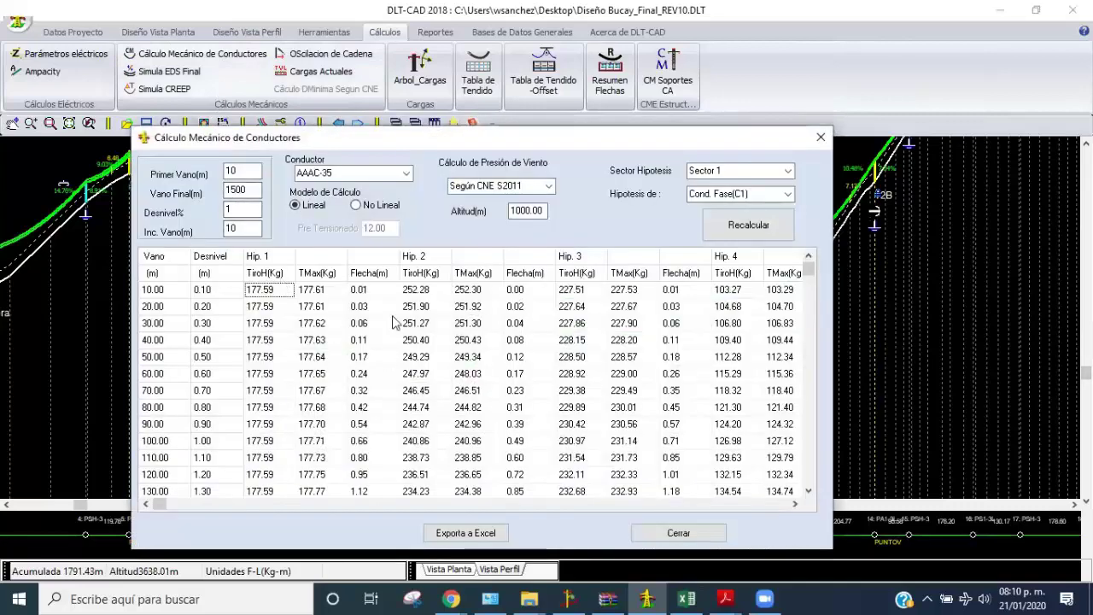
Close the AAAC-35 calculation table and pan the Bucay profile to show structures 9–20
{"action": "left_click", "coordinate": [678, 532]}
{"action": "middle_click_drag", "start_coordinate": [577, 363], "coordinate": [275, 311]}
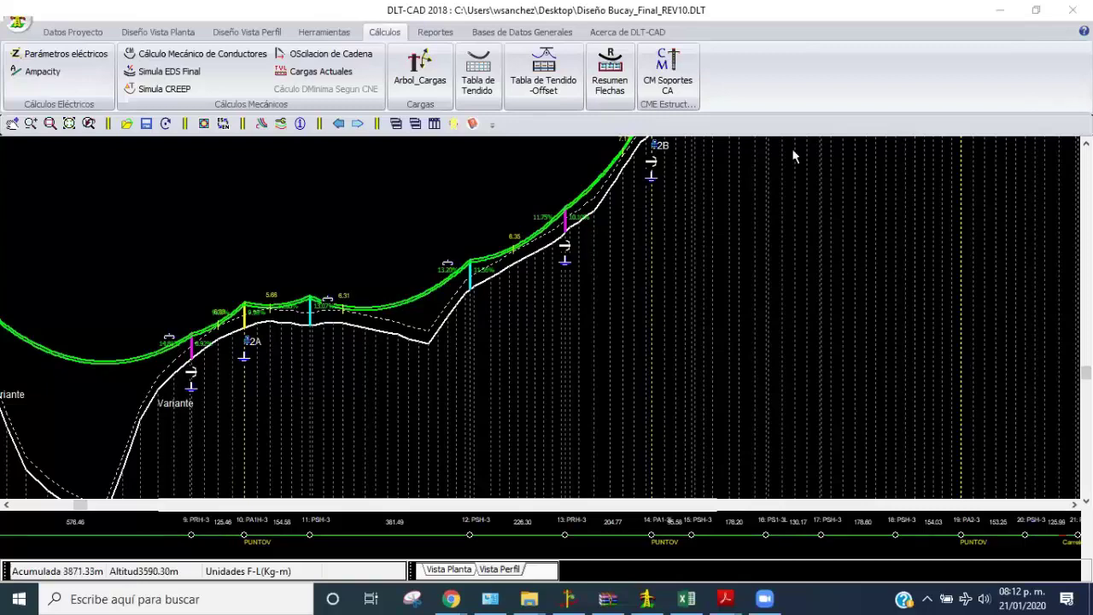
Open the CM Soportes CA report on its Trasversal tab showing Maxima Flecha safety factors
{"action": "left_click", "coordinate": [664, 75]}
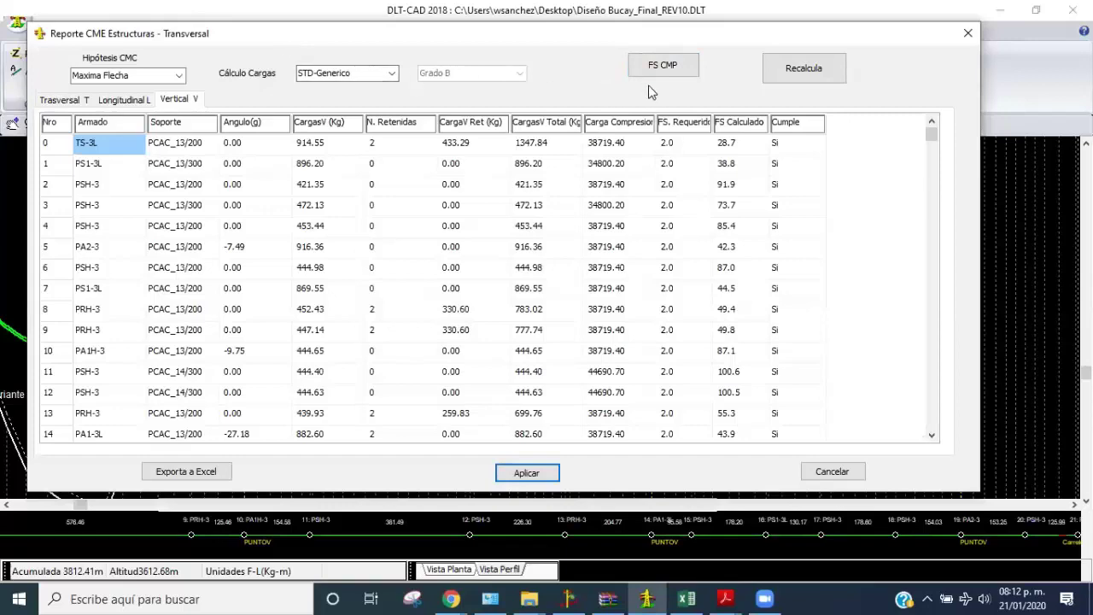
{"action": "left_click", "coordinate": [662, 66]}
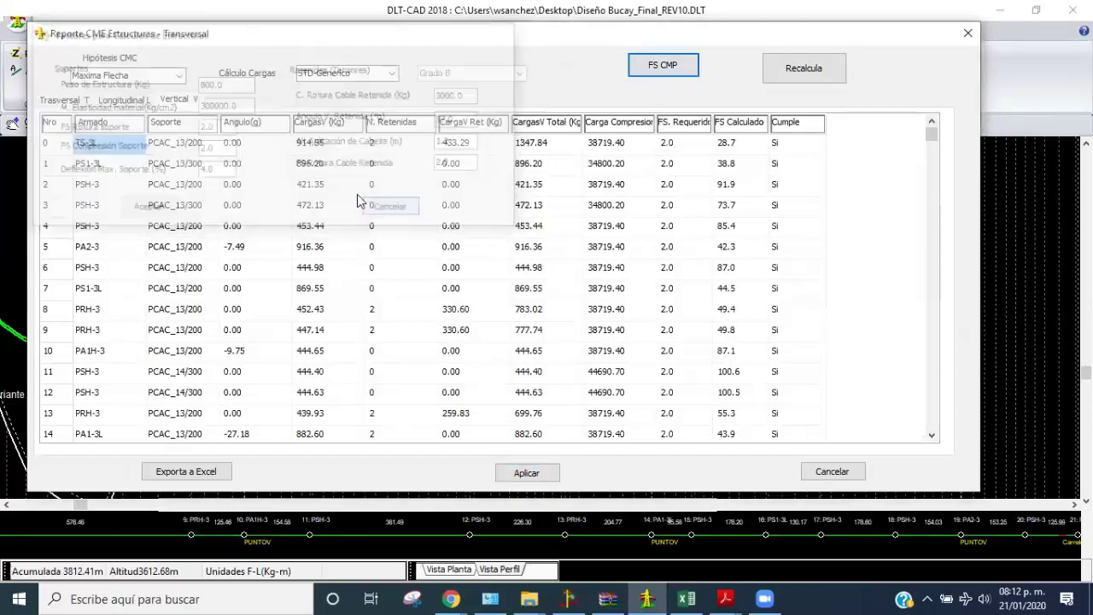
{"action": "left_click", "coordinate": [381, 209]}
{"action": "left_click", "coordinate": [101, 101]}
{"action": "left_click", "coordinate": [82, 101]}
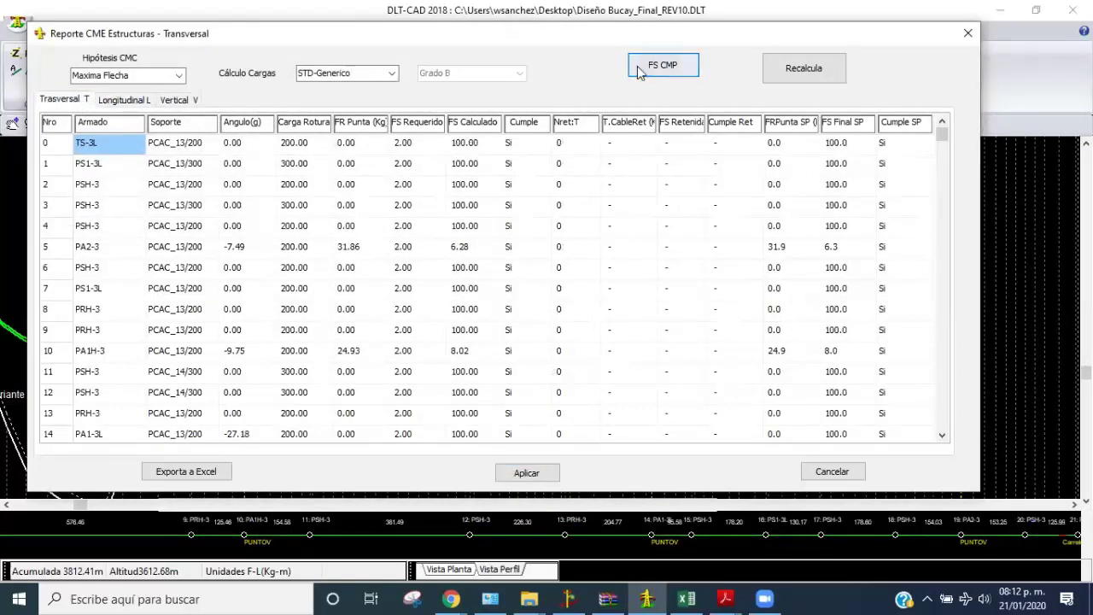
{"action": "left_click", "coordinate": [804, 69]}
{"action": "left_click", "coordinate": [498, 205]}
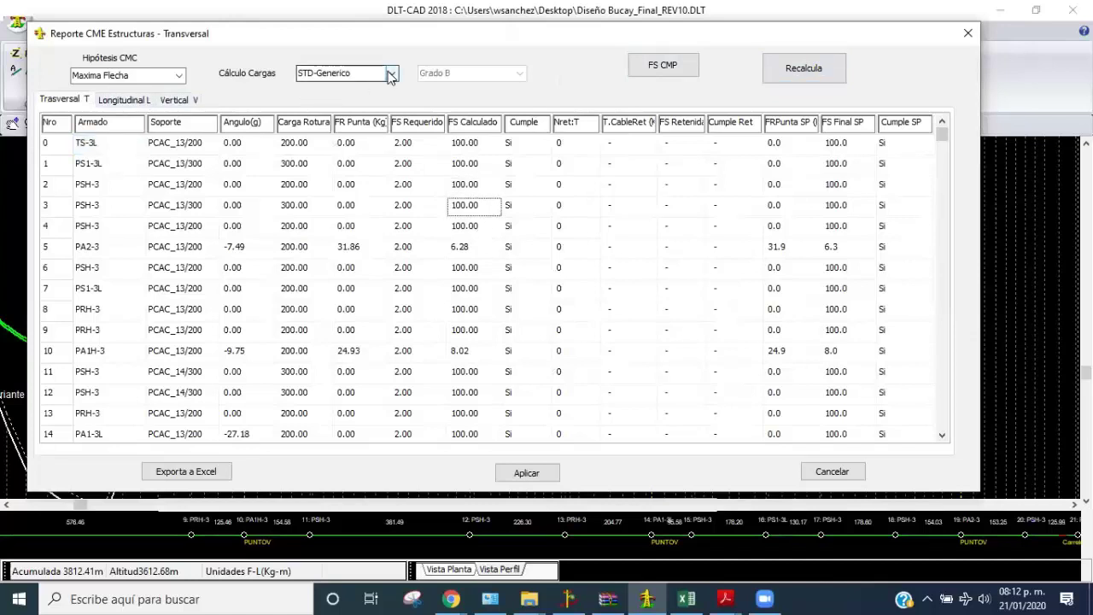
{"action": "left_click", "coordinate": [178, 75]}
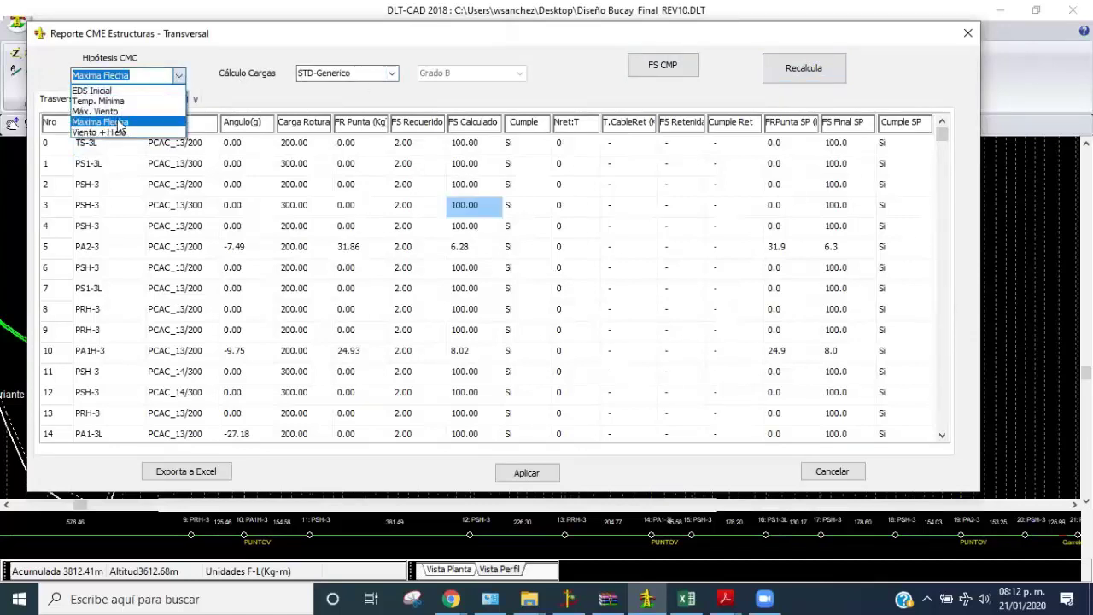
Recalculate the transversal factors under Máx. Viento and review the supports falling below 2.0
{"action": "left_click", "coordinate": [94, 111]}
{"action": "left_click", "coordinate": [670, 68]}
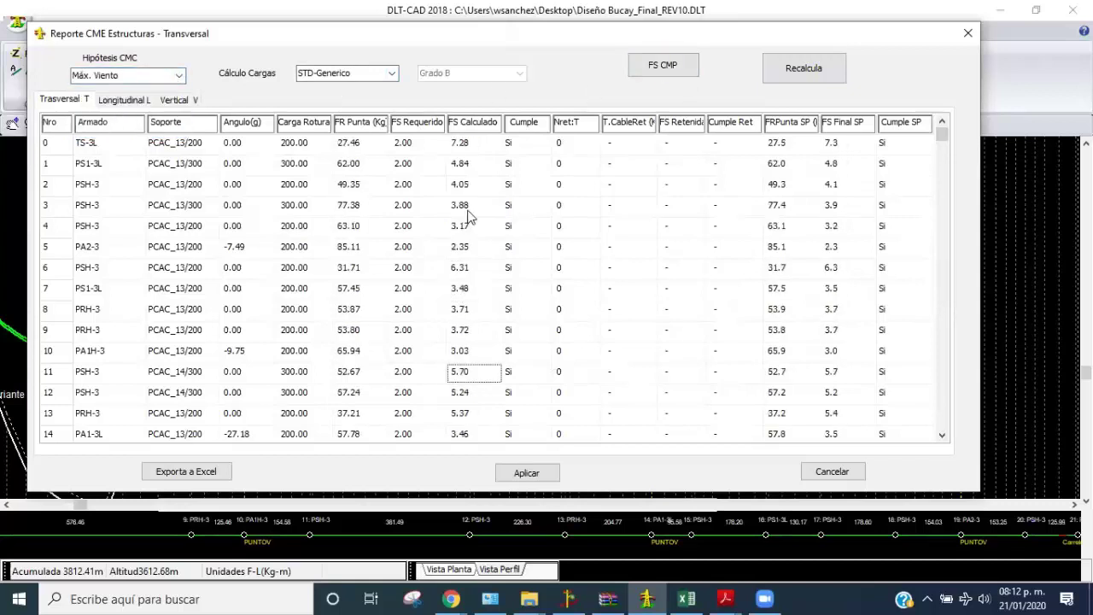
{"action": "key", "text": "Down"}
{"action": "key", "text": "Down"}
{"action": "key", "text": "Down"}
{"action": "key", "text": "Down"}
{"action": "key", "text": "Down"}
{"action": "key", "text": "Down"}
{"action": "key", "text": "Down"}
{"action": "key", "text": "Down"}
{"action": "key", "text": "Down"}
{"action": "key", "text": "Down"}
{"action": "key", "text": "Down"}
{"action": "key", "text": "Down"}
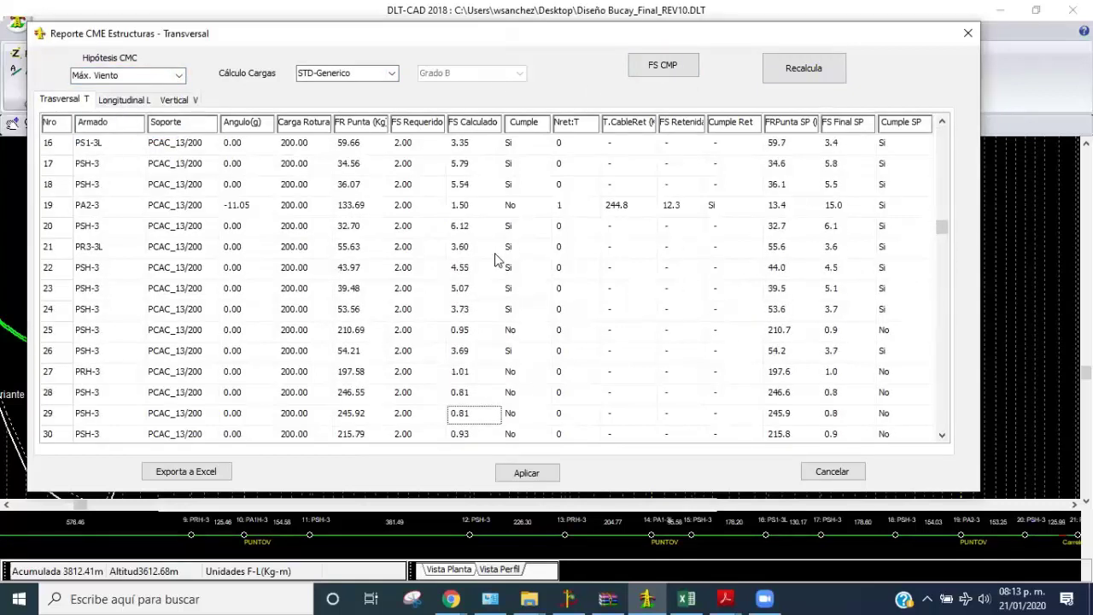
{"action": "key", "text": "Down"}
{"action": "key", "text": "Down"}
{"action": "key", "text": "Down"}
{"action": "key", "text": "Down"}
{"action": "key", "text": "Down"}
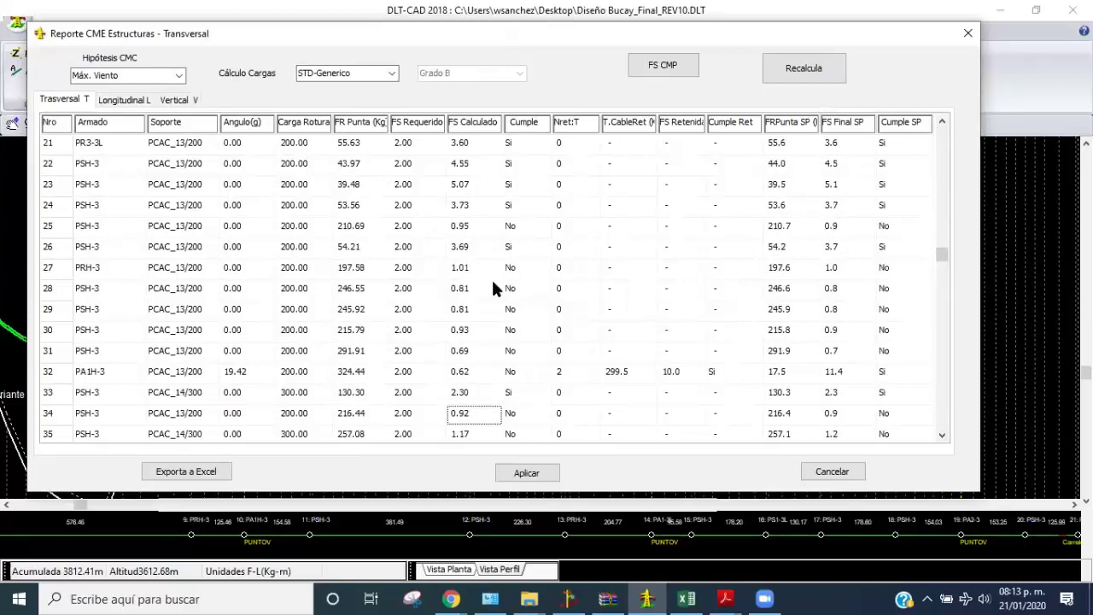
{"action": "key", "text": "Up"}
{"action": "key", "text": "Up"}
{"action": "key", "text": "Up"}
{"action": "key", "text": "Up"}
{"action": "key", "text": "Up"}
{"action": "key", "text": "Up"}
{"action": "key", "text": "Up"}
{"action": "key", "text": "Up"}
{"action": "key", "text": "Up"}
{"action": "key", "text": "Up"}
{"action": "key", "text": "Up"}
{"action": "key", "text": "Up"}
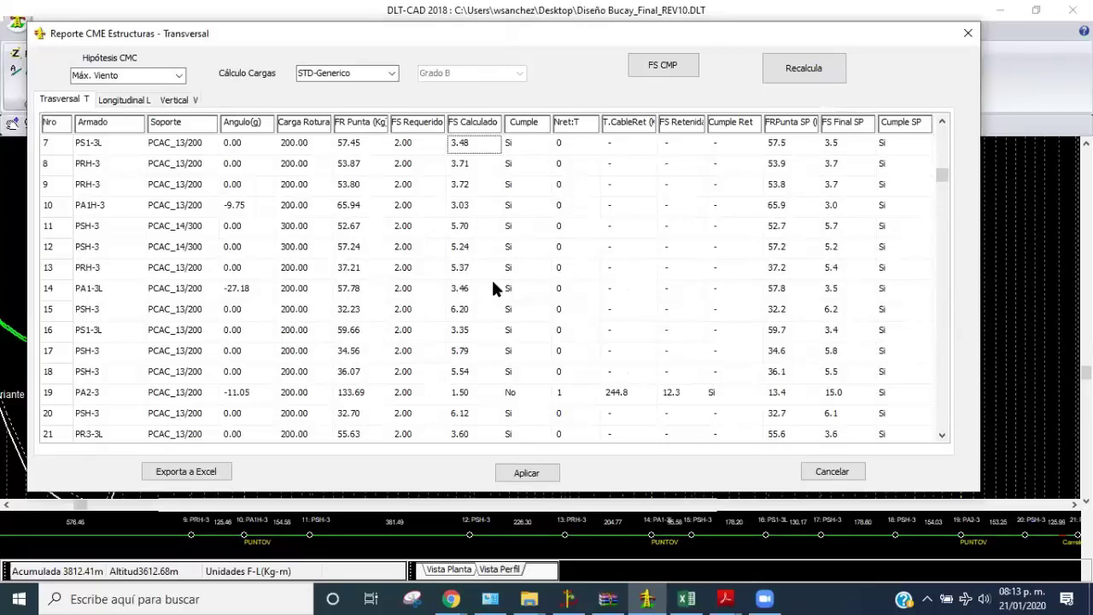
Recalculate the Máx. Viento report with STD-NESC loads so support 19 (1.53) meets 1.00
{"action": "left_click", "coordinate": [383, 73]}
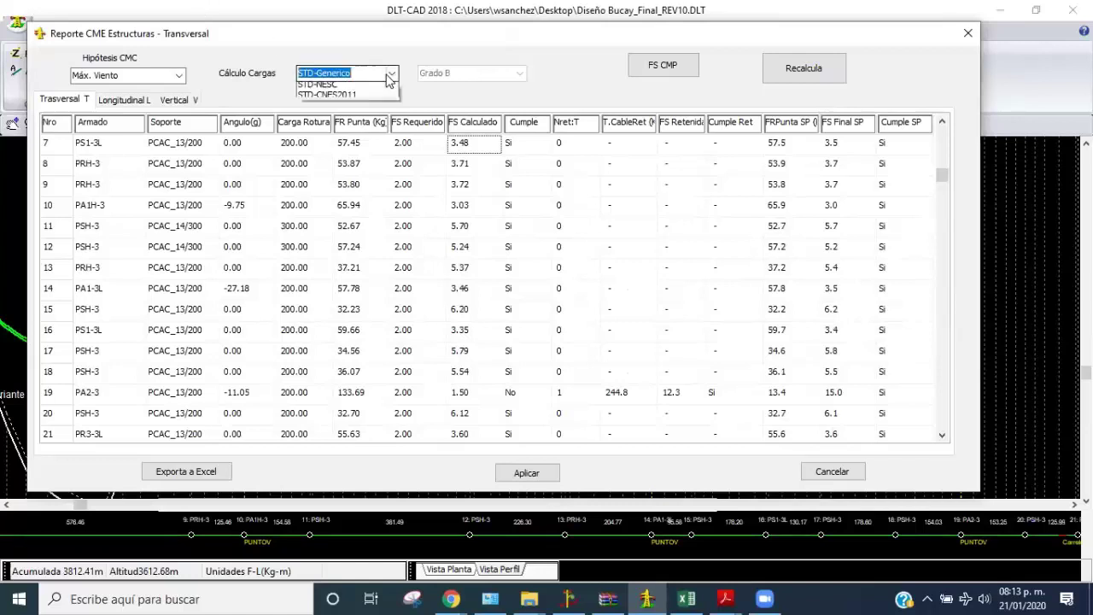
{"action": "left_click", "coordinate": [363, 99]}
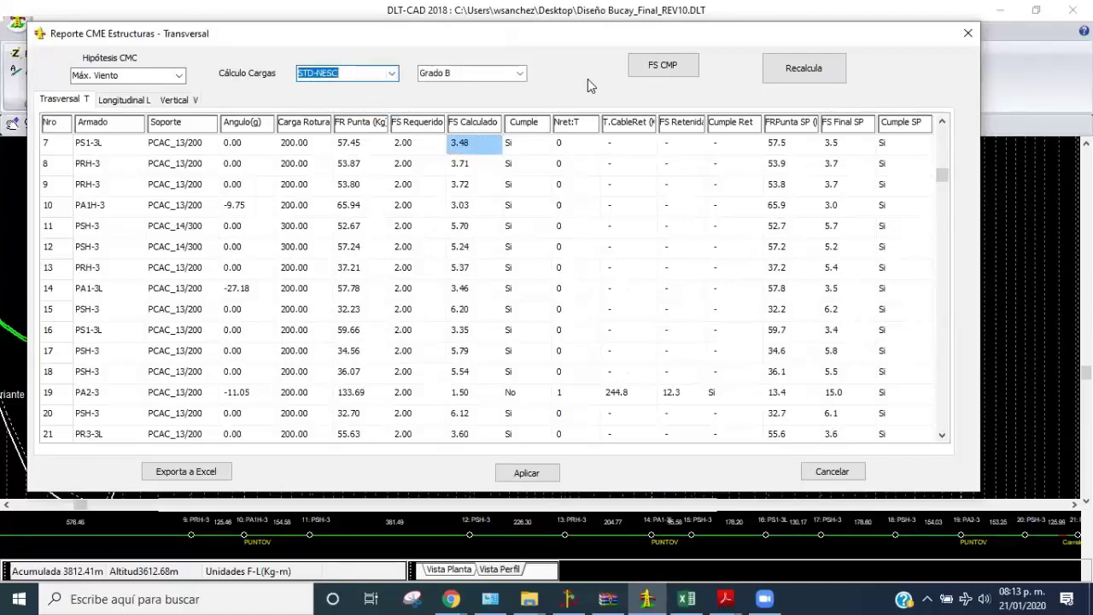
{"action": "left_click", "coordinate": [784, 73]}
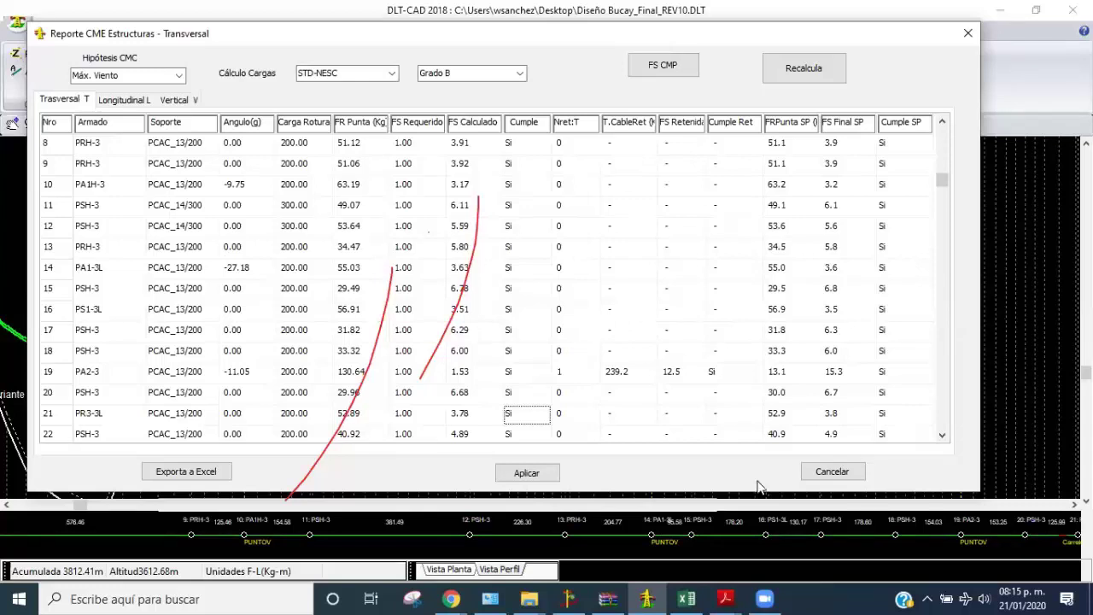
{"action": "left_click", "coordinate": [764, 598]}
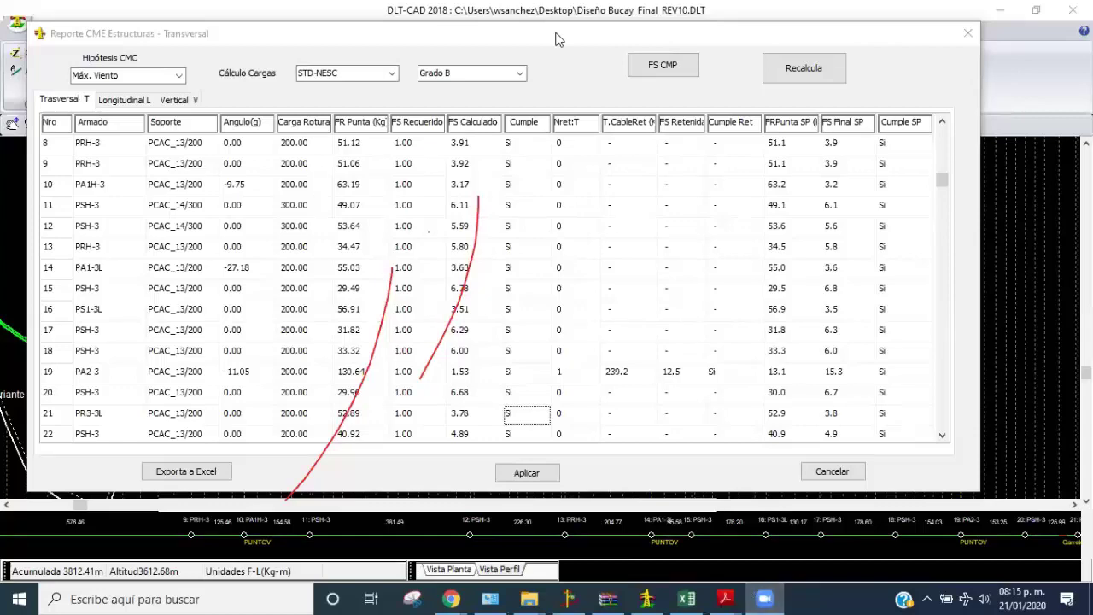